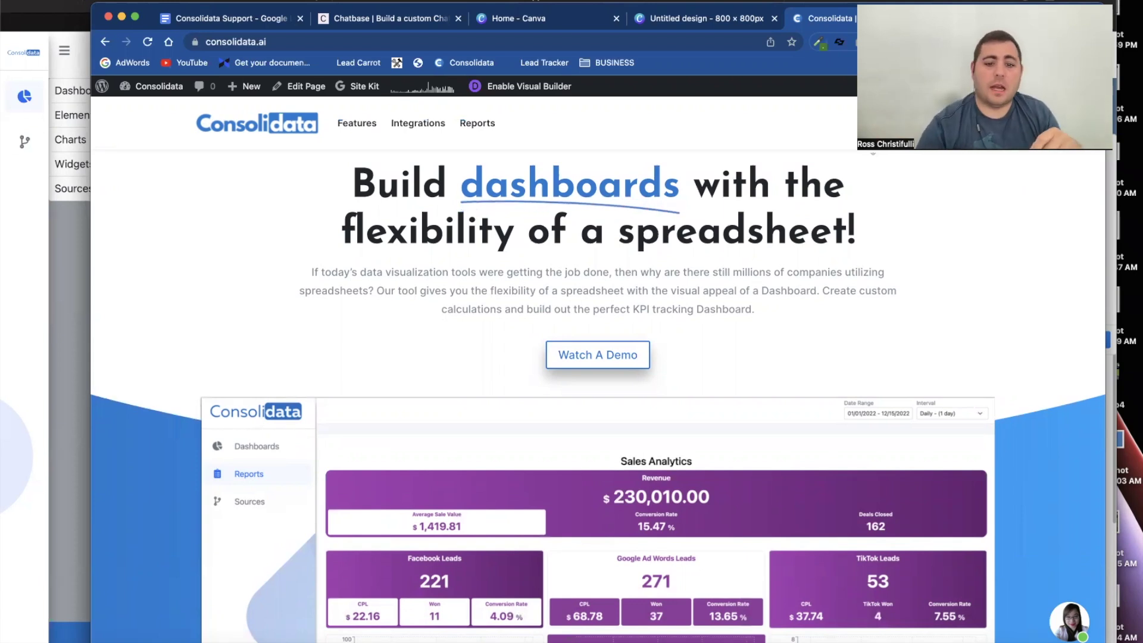
Look through the Consolidata homepage, from the dashboard preview through blog posts and recent designs to pricing, and return to the beginning.
{"action": "scroll", "coordinate": [765, 249], "scroll_direction": "down", "scroll_amount": 15}
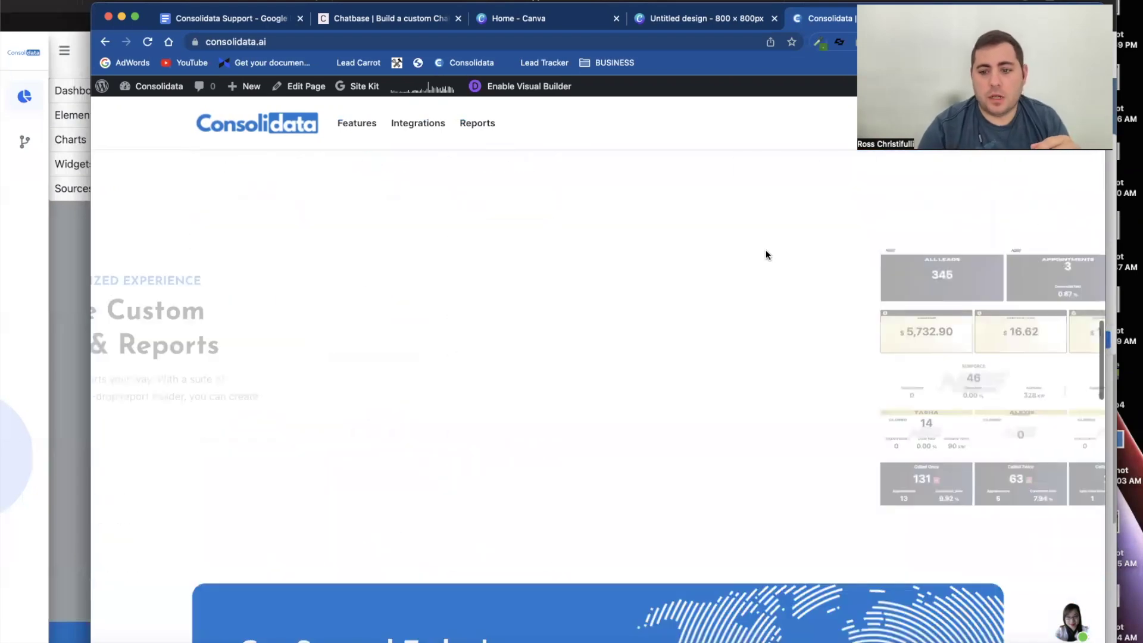
{"action": "scroll", "coordinate": [766, 249], "scroll_direction": "down", "scroll_amount": 4}
{"action": "scroll", "coordinate": [765, 249], "scroll_direction": "up", "scroll_amount": 2}
{"action": "scroll", "coordinate": [766, 249], "scroll_direction": "down", "scroll_amount": 15}
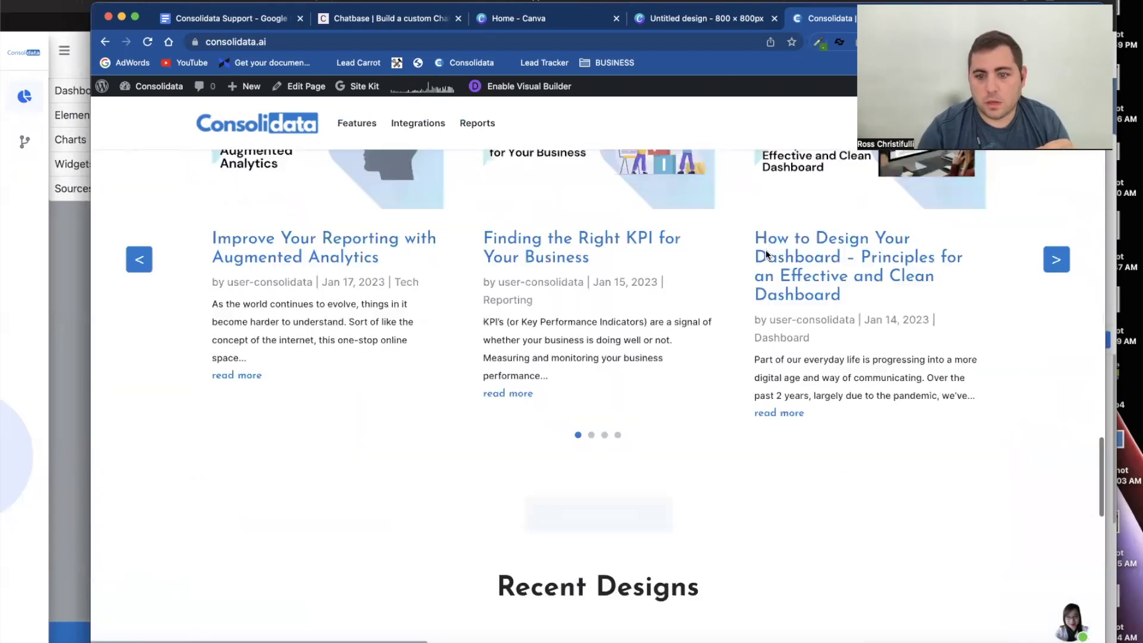
{"action": "scroll", "coordinate": [438, 268], "scroll_direction": "up", "scroll_amount": 2}
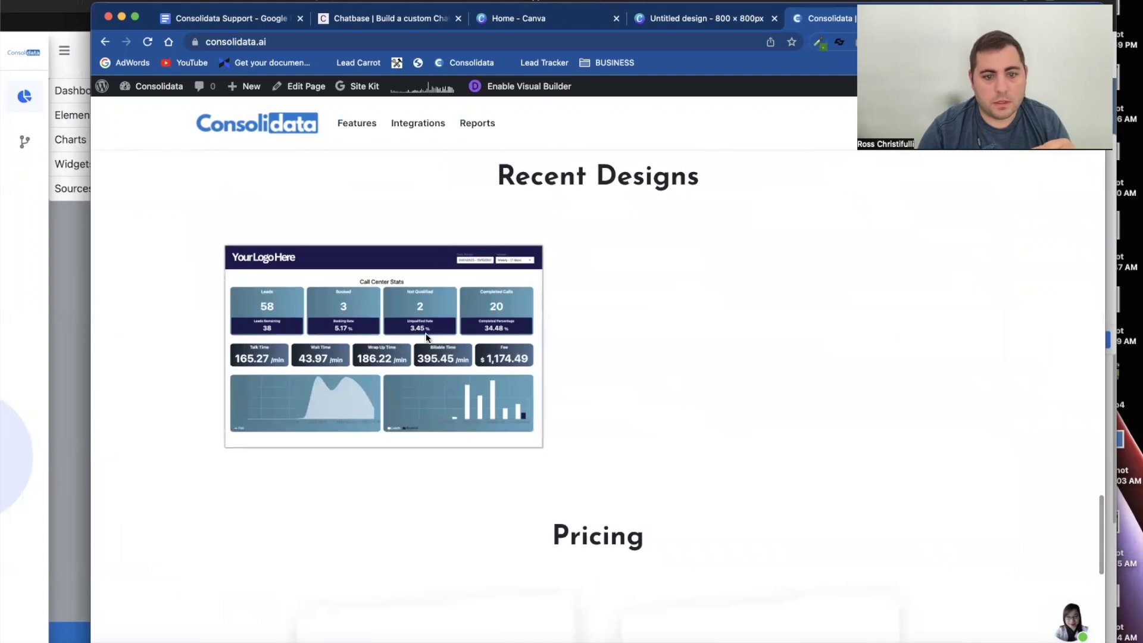
{"action": "scroll", "coordinate": [434, 328], "scroll_direction": "down", "scroll_amount": 6}
{"action": "scroll", "coordinate": [436, 328], "scroll_direction": "up", "scroll_amount": 10}
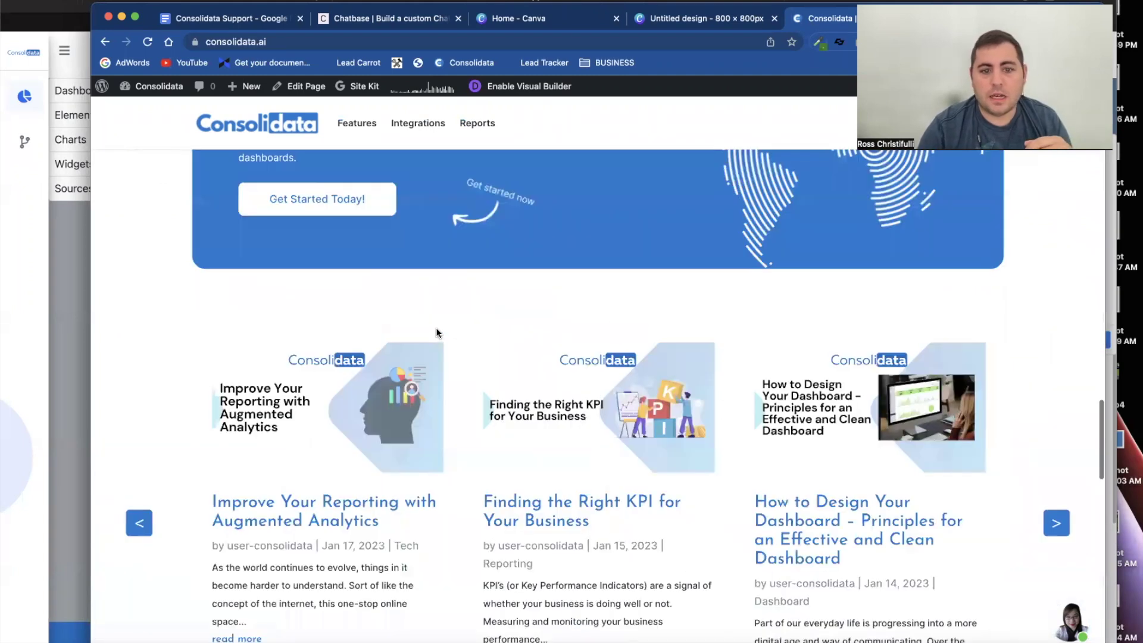
{"action": "scroll", "coordinate": [436, 329], "scroll_direction": "up", "scroll_amount": 15}
{"action": "scroll", "coordinate": [438, 331], "scroll_direction": "up", "scroll_amount": 5}
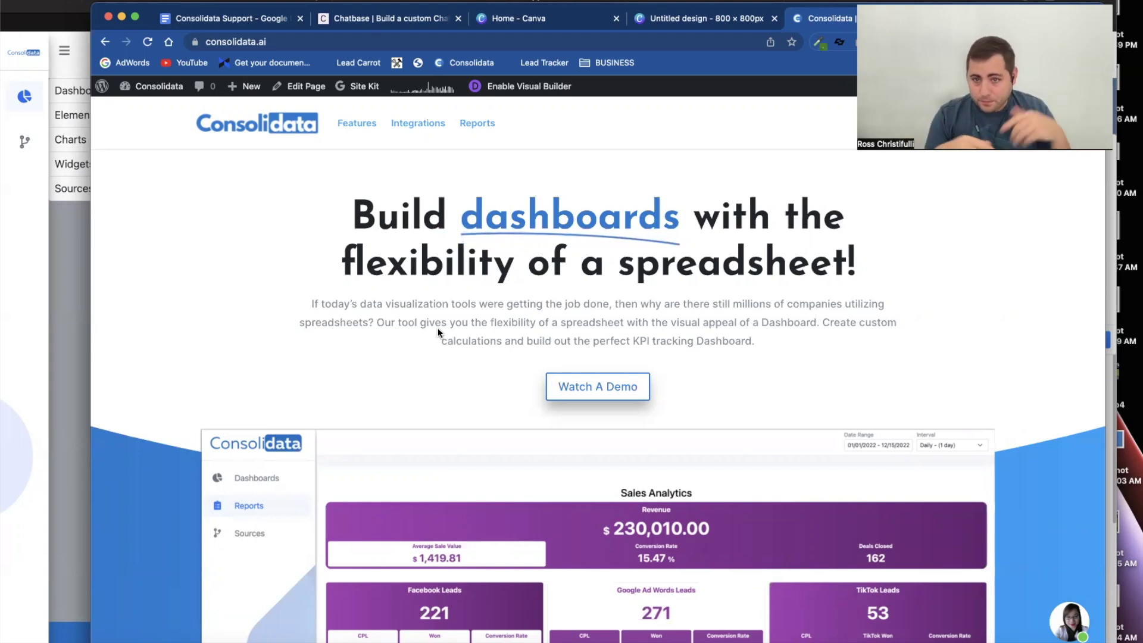
{"action": "left_click", "coordinate": [820, 41]}
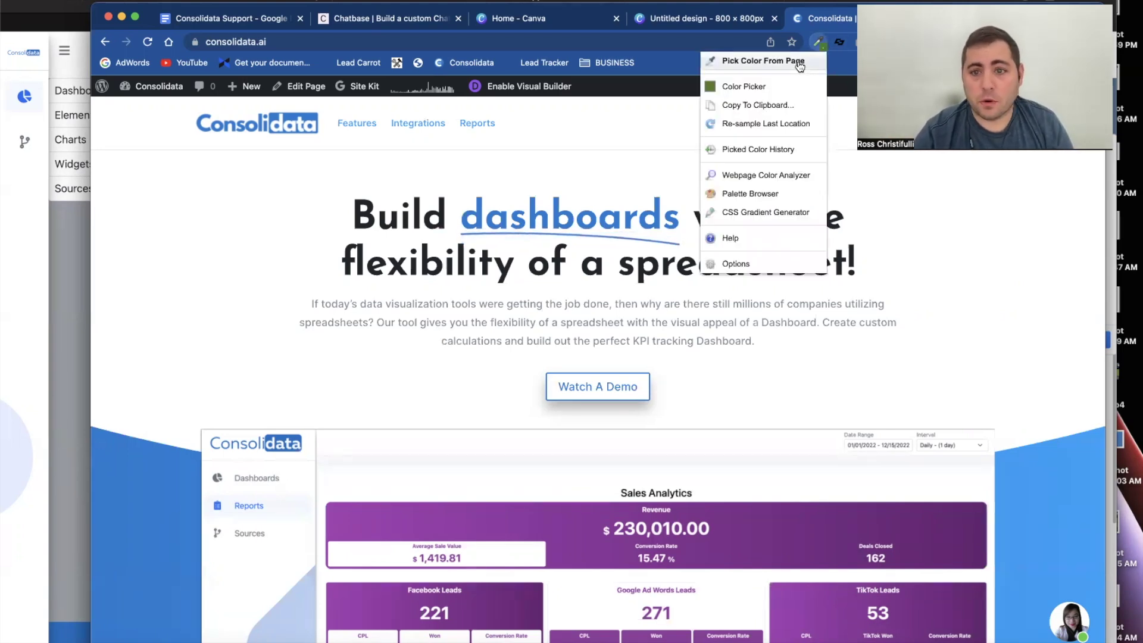
{"action": "left_click", "coordinate": [800, 61]}
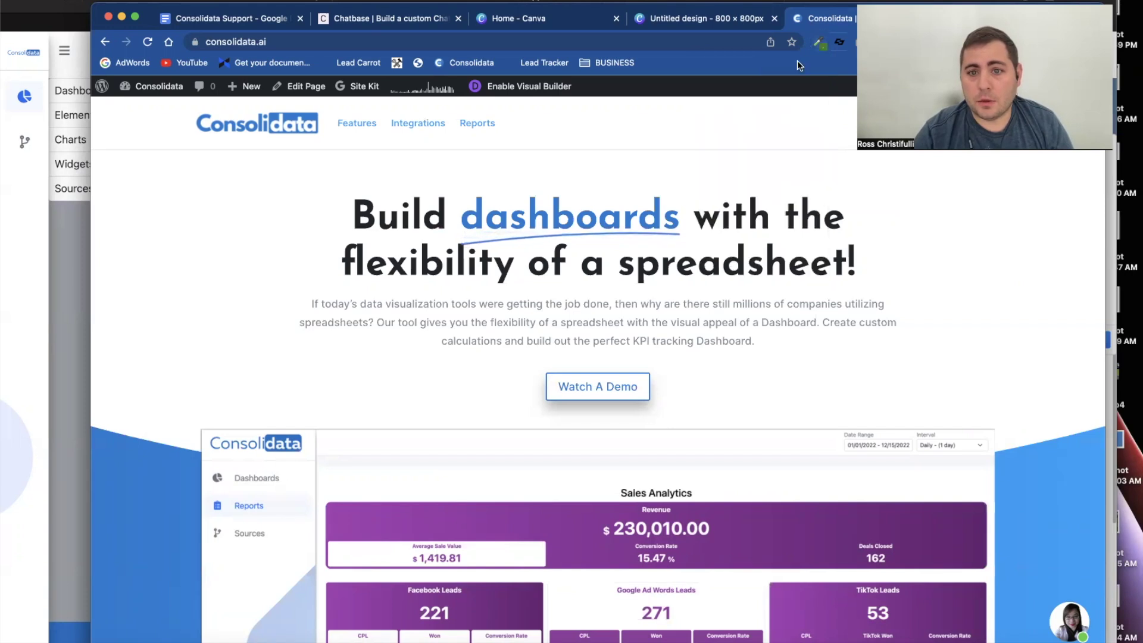
{"action": "left_click", "coordinate": [820, 43]}
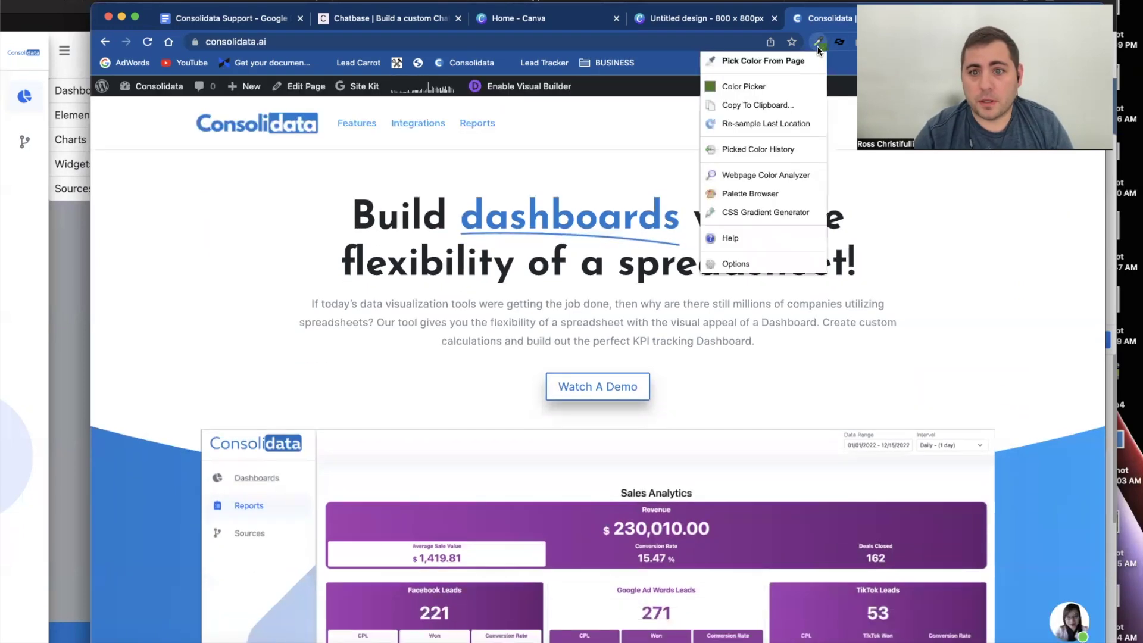
{"action": "left_click", "coordinate": [784, 86]}
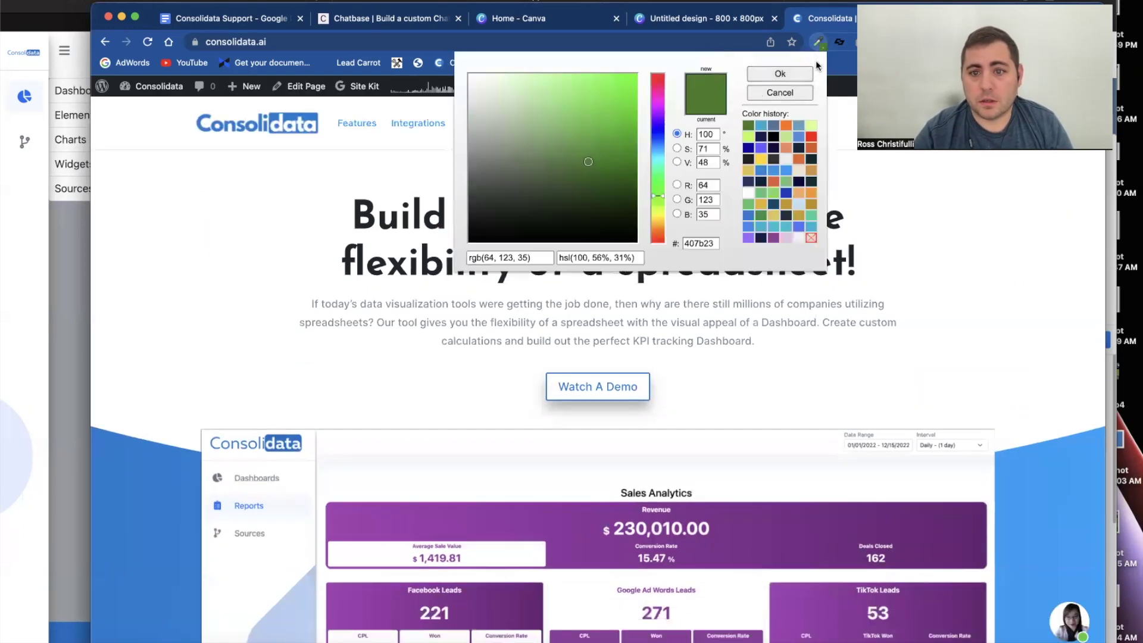
{"action": "left_click", "coordinate": [780, 93]}
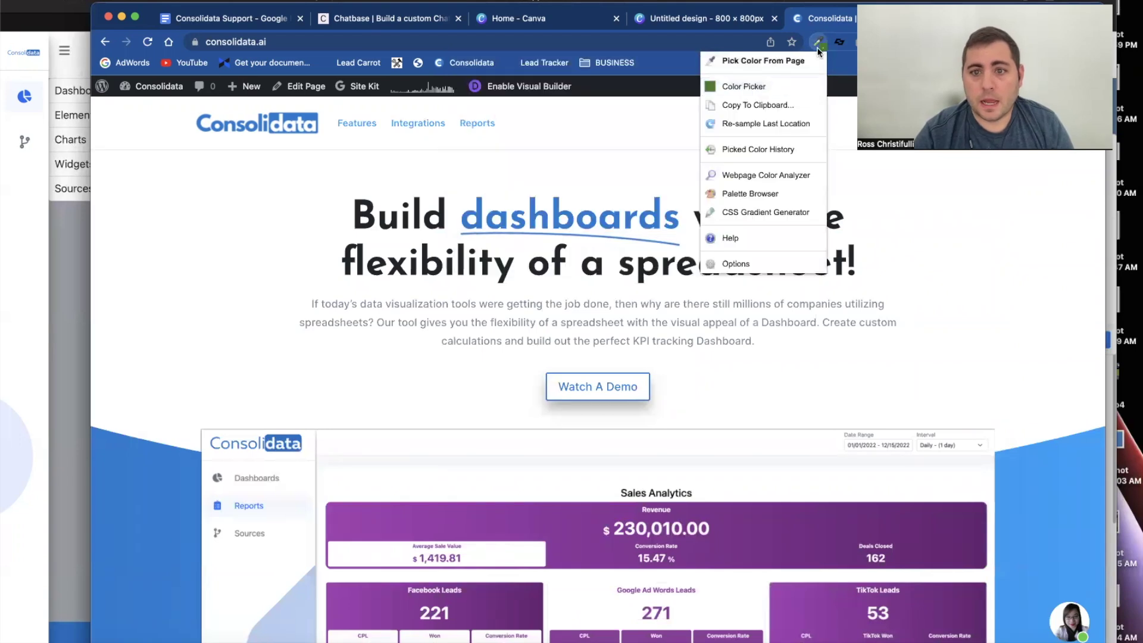
Pick the blue #0C7DD5 from the curved background beside the homepage's dashboard preview, copying its color code.
{"action": "left_click", "coordinate": [792, 62]}
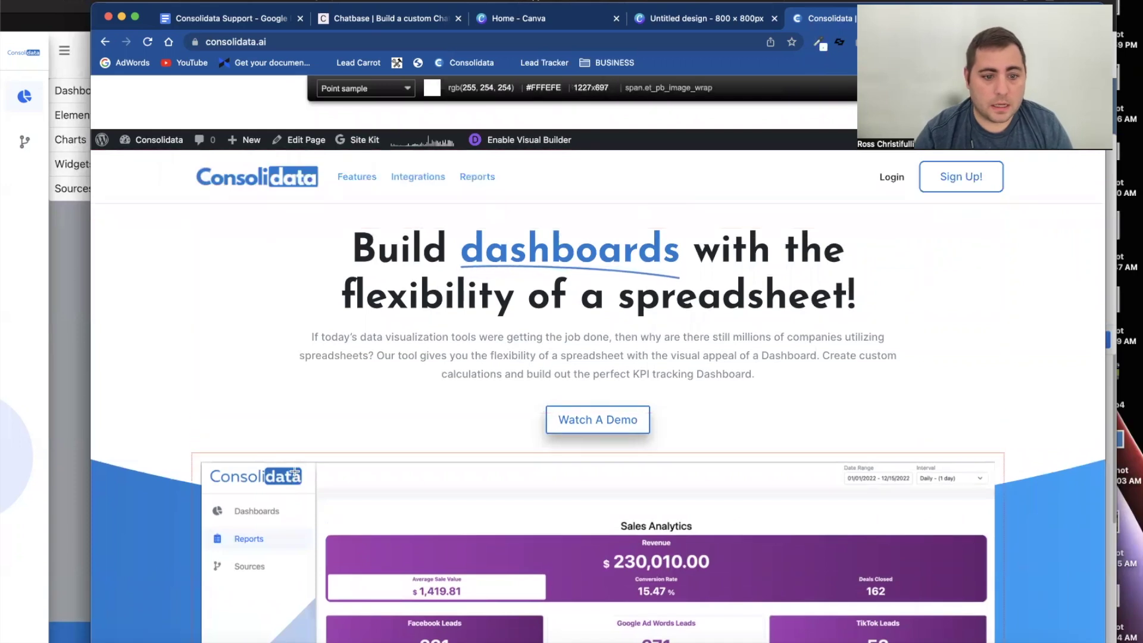
{"action": "left_click", "coordinate": [144, 496]}
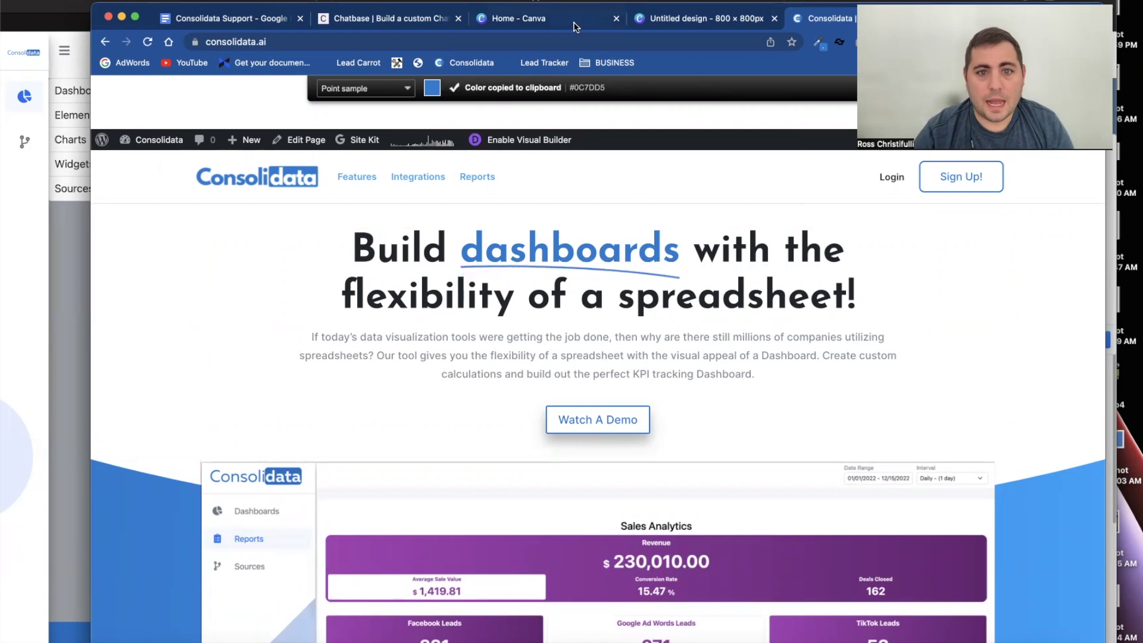
Switch to the untitled 800 × 800 px Canva design and set the gradient square's first color to #0C7DD5.
{"action": "left_click", "coordinate": [701, 18]}
{"action": "left_click", "coordinate": [585, 240]}
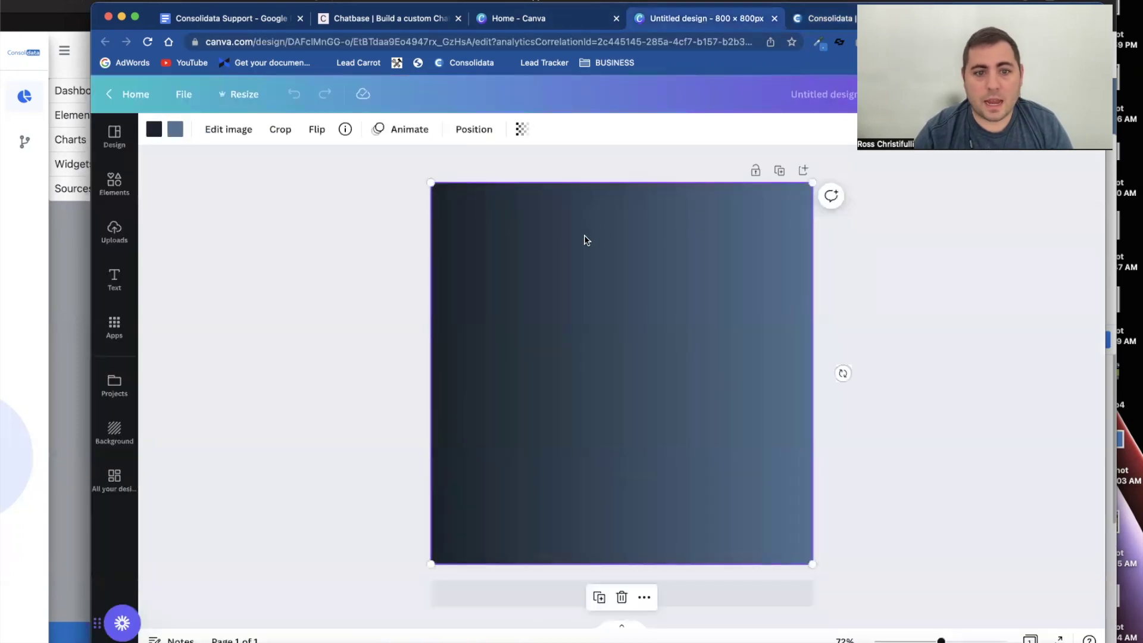
{"action": "left_click", "coordinate": [156, 136]}
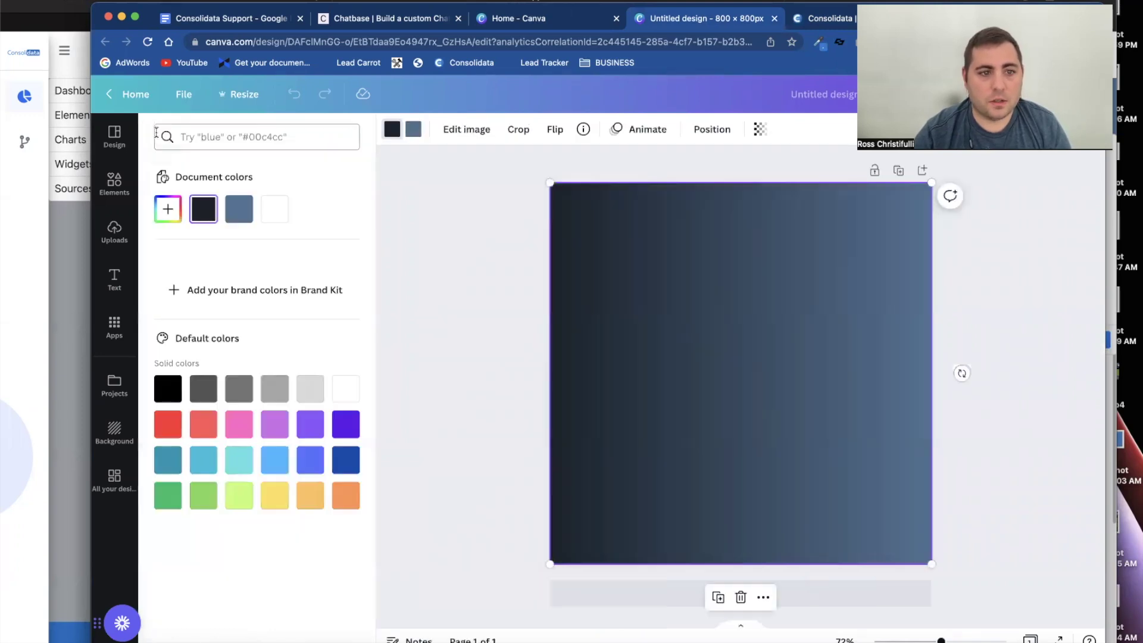
{"action": "left_click", "coordinate": [231, 139]}
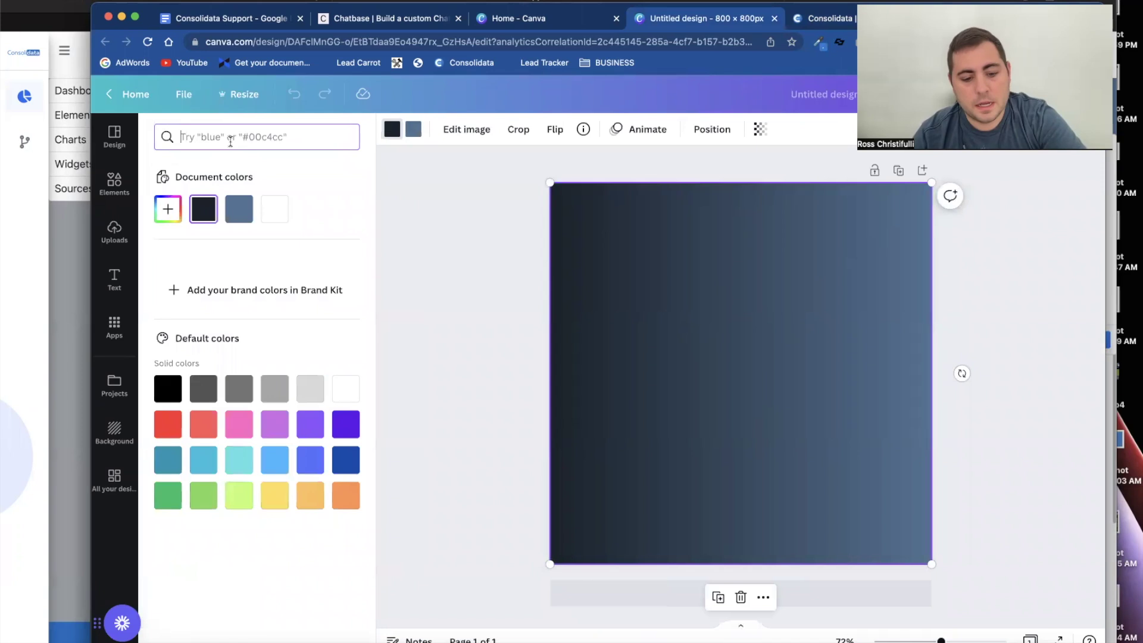
{"action": "key", "text": "super+v"}
{"action": "left_click", "coordinate": [167, 197]}
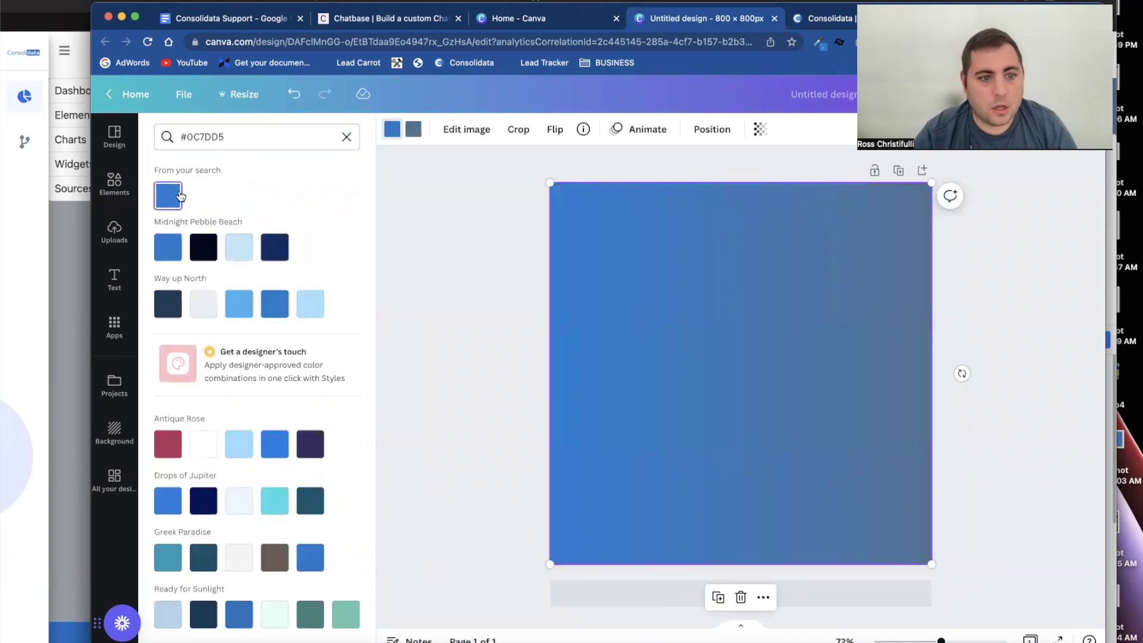
Set the gradient square's second color to the lighter blue #4DB1FF, starting from the copied brand blue.
{"action": "left_click", "coordinate": [346, 137]}
{"action": "left_click", "coordinate": [417, 131]}
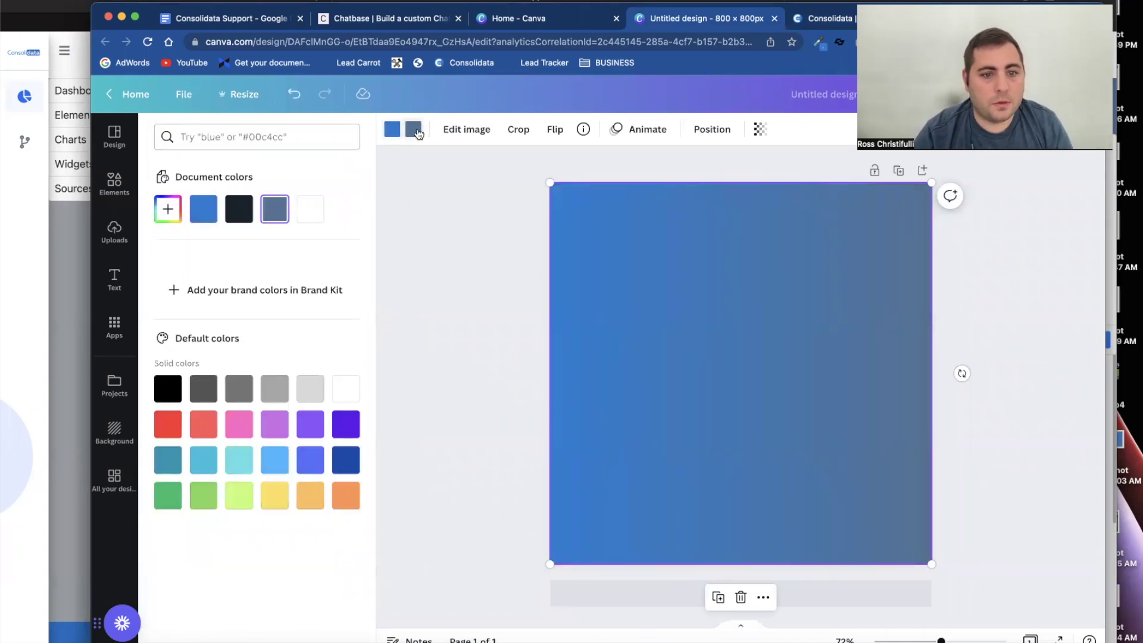
{"action": "left_click", "coordinate": [204, 210]}
{"action": "left_click", "coordinate": [167, 209]}
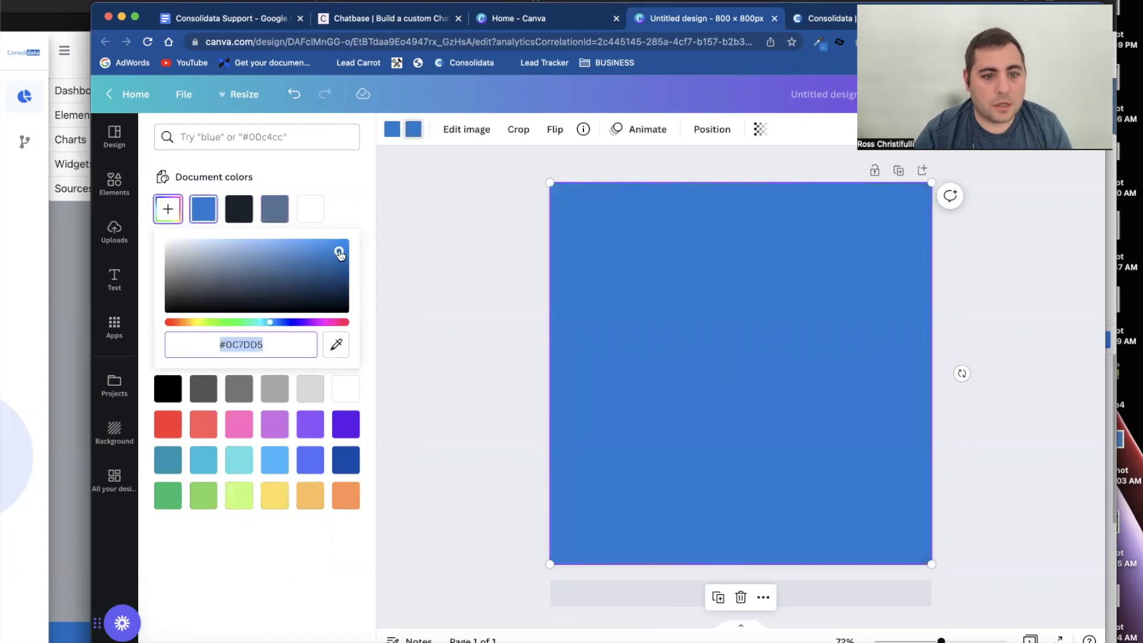
{"action": "left_click", "coordinate": [339, 253]}
{"action": "left_click_drag", "start_coordinate": [339, 250], "coordinate": [293, 225]}
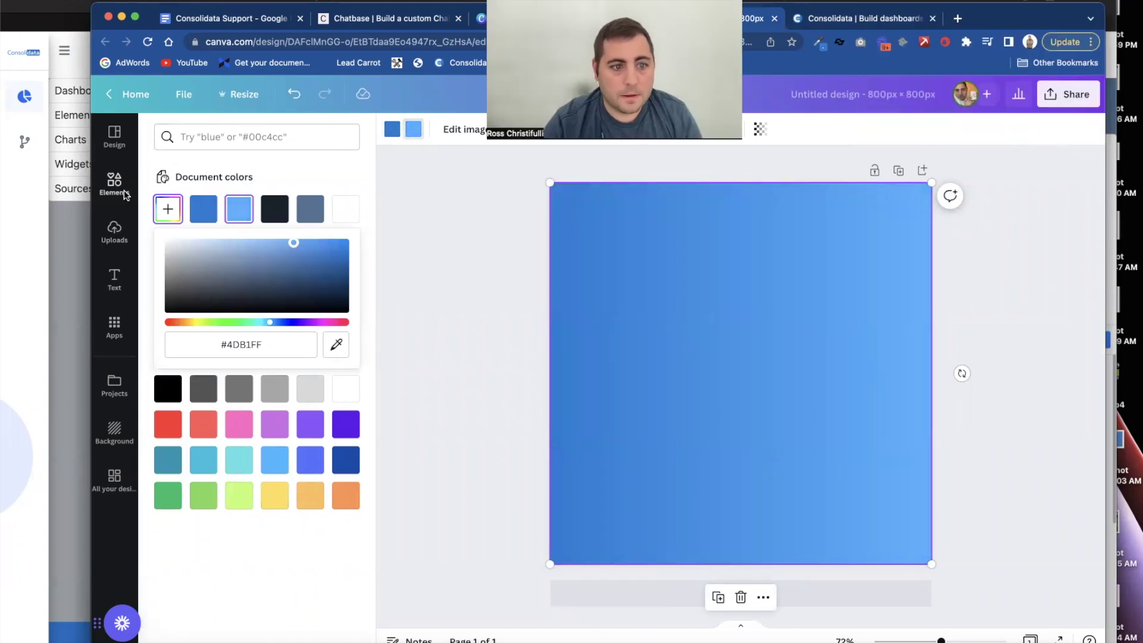
{"action": "key", "text": "Escape"}
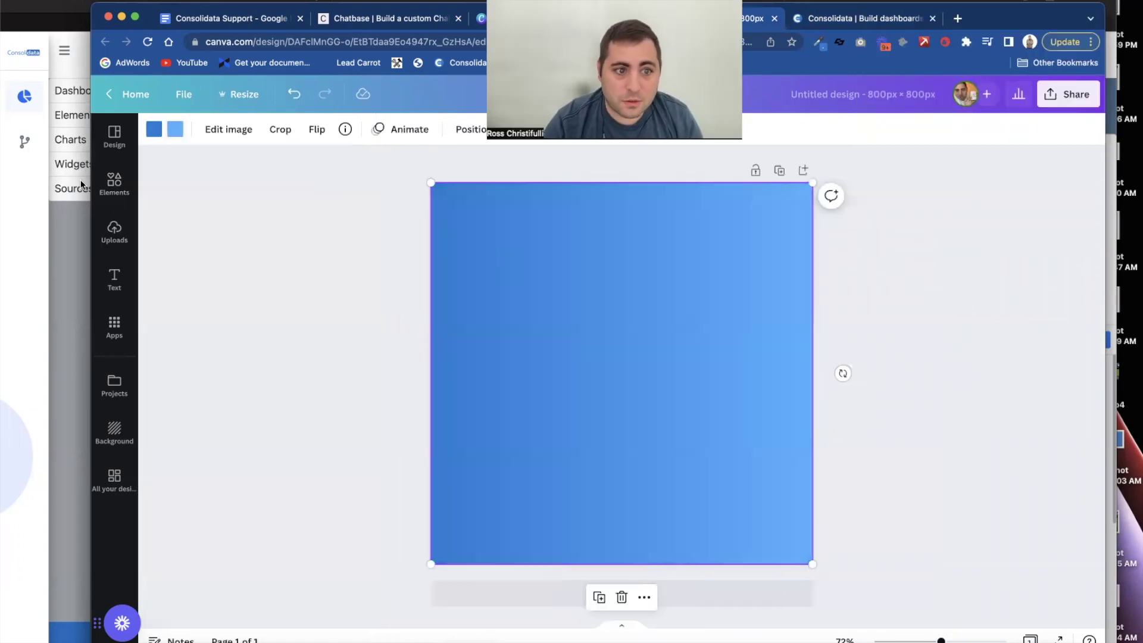
Add the recently used circuit-line pattern graphic and enlarge it to cover the whole gradient square.
{"action": "left_click", "coordinate": [114, 182]}
{"action": "left_click", "coordinate": [358, 245]}
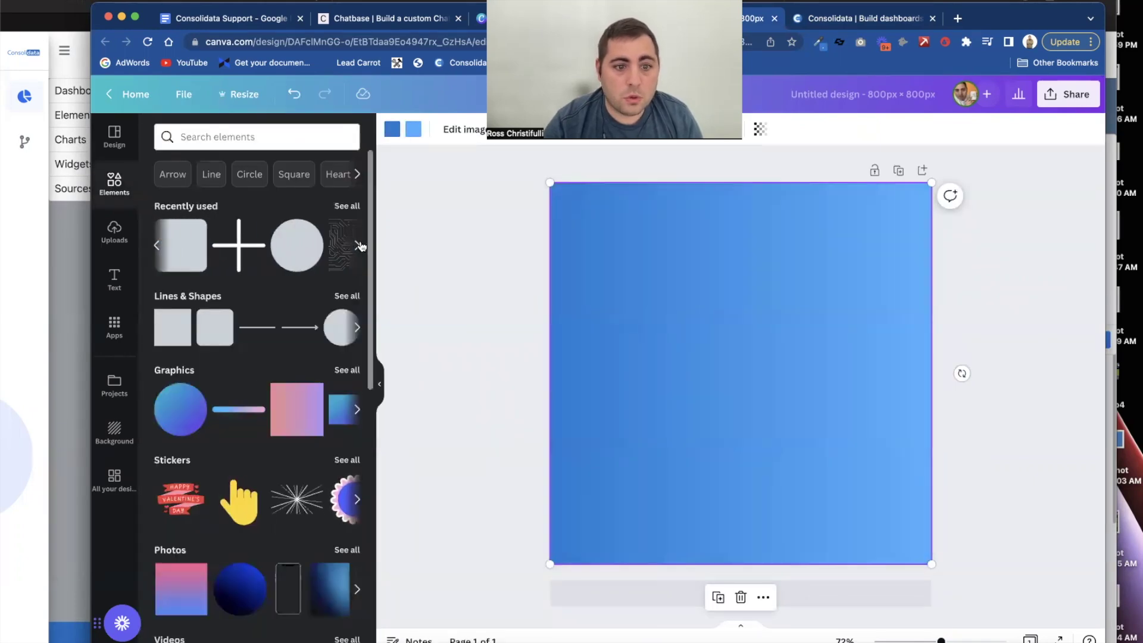
{"action": "left_click", "coordinate": [358, 246]}
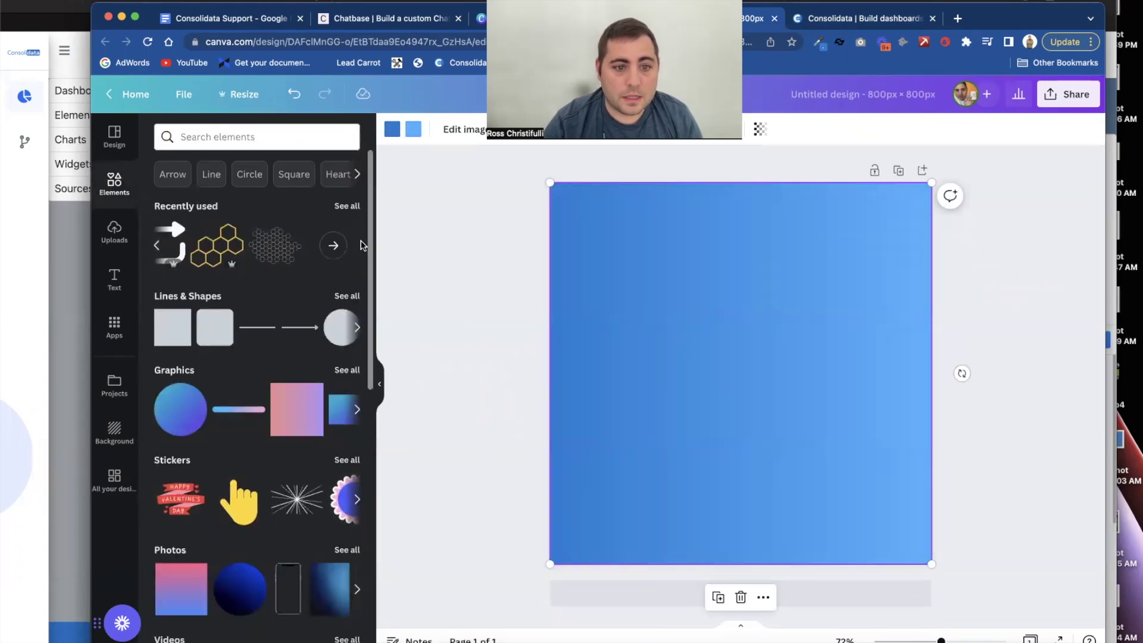
{"action": "left_click", "coordinate": [157, 246]}
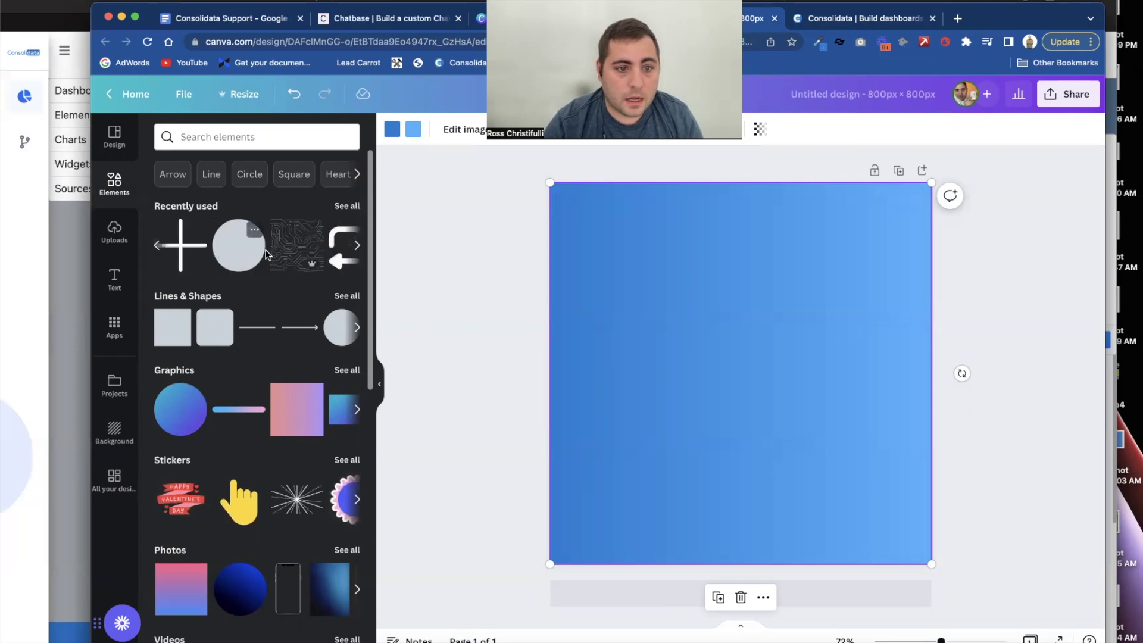
{"action": "left_click", "coordinate": [180, 245]}
{"action": "left_click_drag", "start_coordinate": [664, 296], "coordinate": [550, 185]}
{"action": "left_click_drag", "start_coordinate": [818, 448], "coordinate": [940, 570]}
Recolor the circuit-line pattern white and set its transparency to about 19.
{"action": "left_click", "coordinate": [385, 132]}
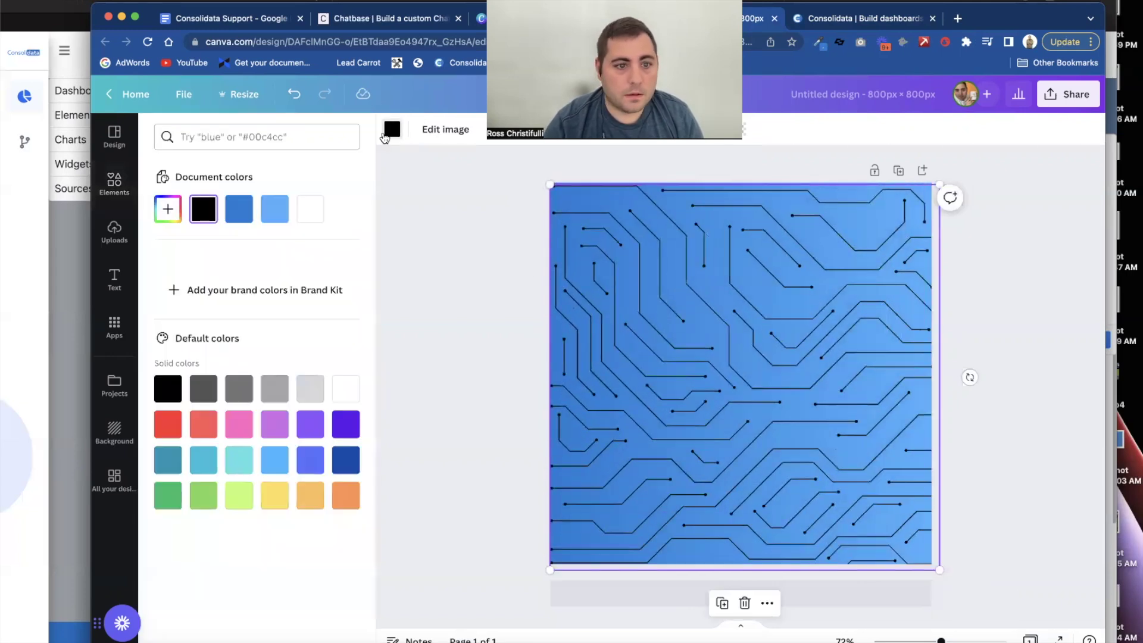
{"action": "left_click", "coordinate": [322, 215]}
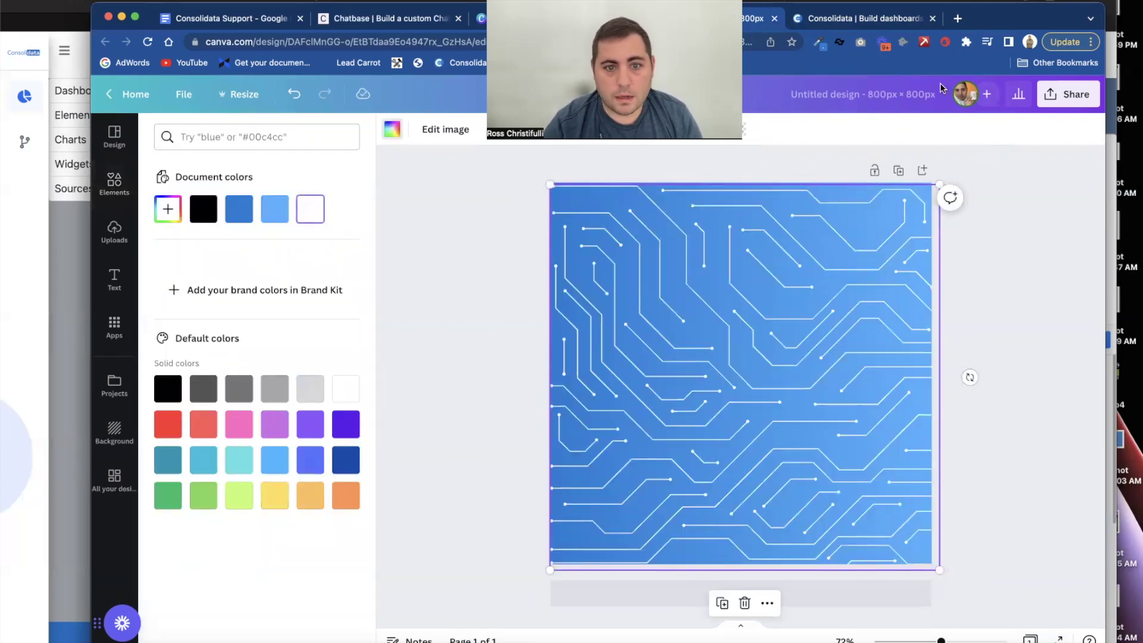
{"action": "left_click", "coordinate": [738, 130]}
{"action": "left_click_drag", "start_coordinate": [740, 183], "coordinate": [635, 183]}
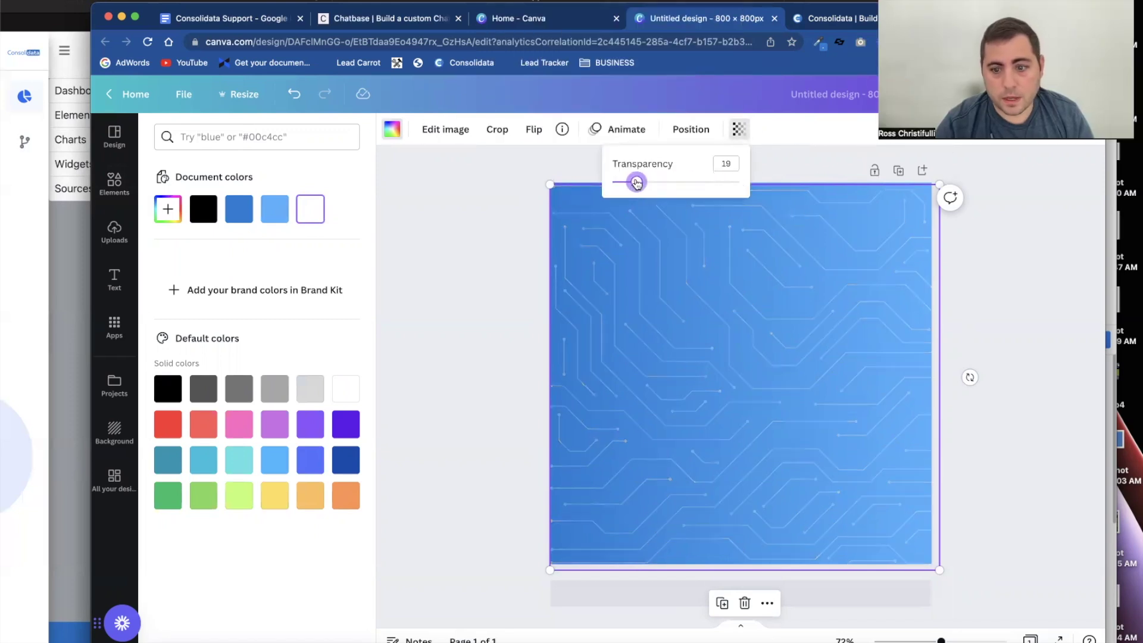
{"action": "left_click", "coordinate": [1021, 237]}
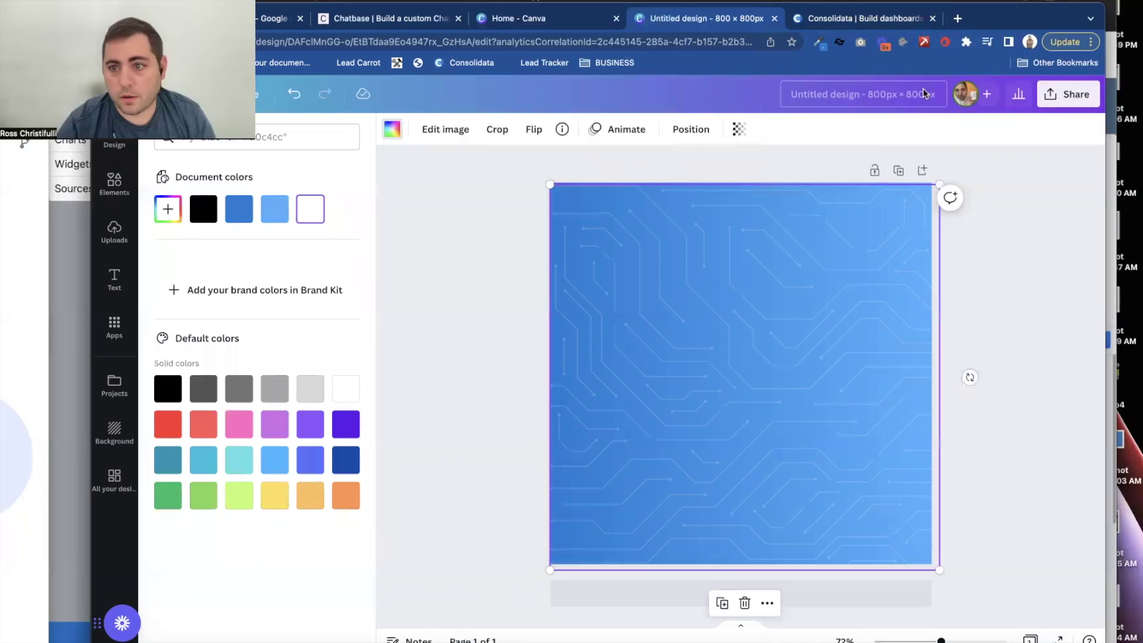
Open the download options for the blue circuit-pattern background design.
{"action": "left_click", "coordinate": [1052, 104]}
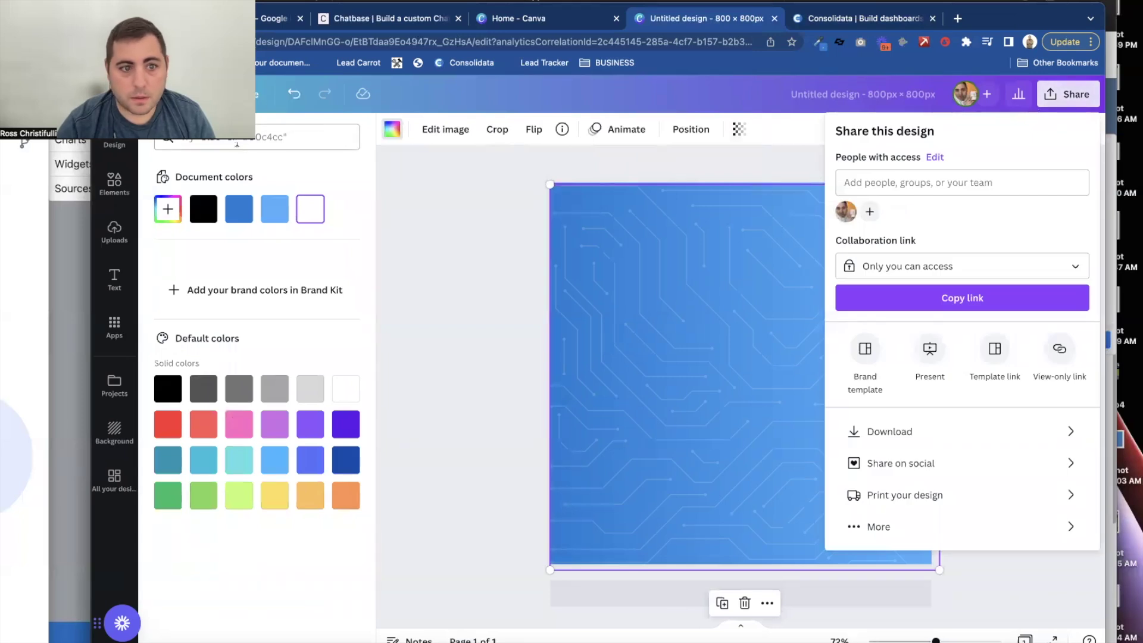
{"action": "left_click", "coordinate": [237, 144]}
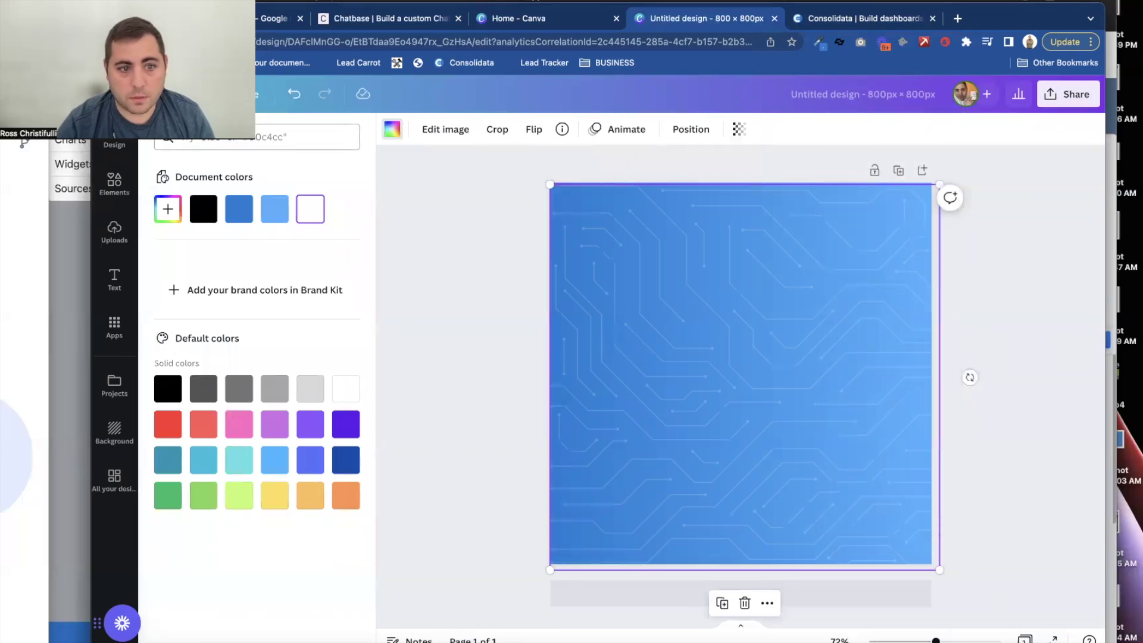
{"action": "left_click", "coordinate": [1064, 94]}
{"action": "left_click", "coordinate": [949, 428]}
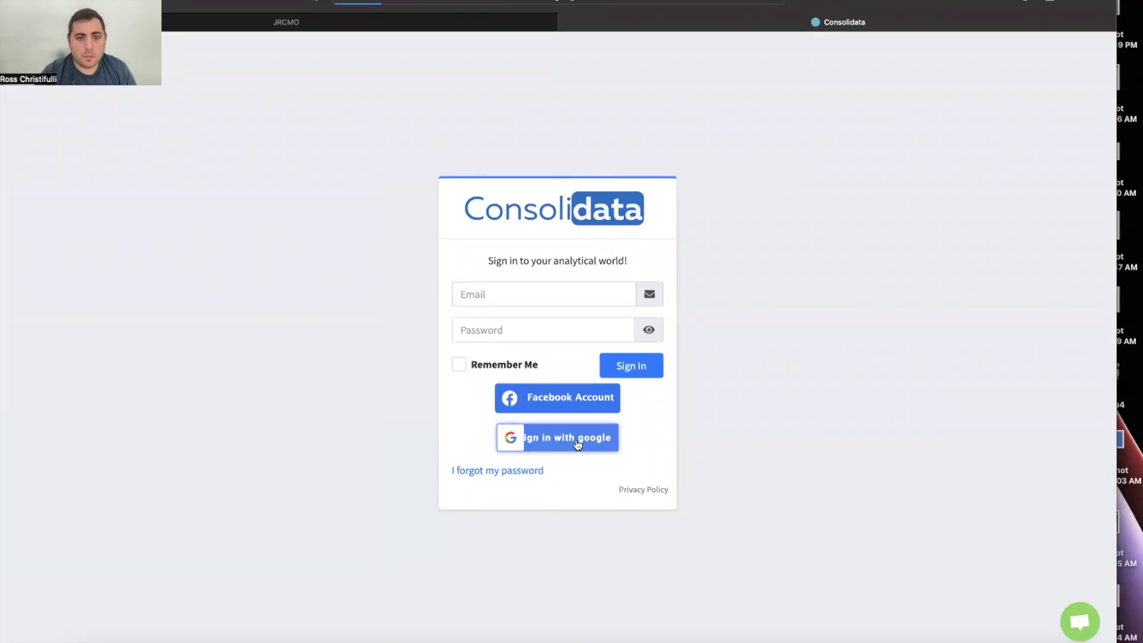
Switch to the Consolidata app, sign in with the Google account, and open the dashboards list.
{"action": "left_click", "coordinate": [577, 444]}
{"action": "left_click", "coordinate": [554, 261]}
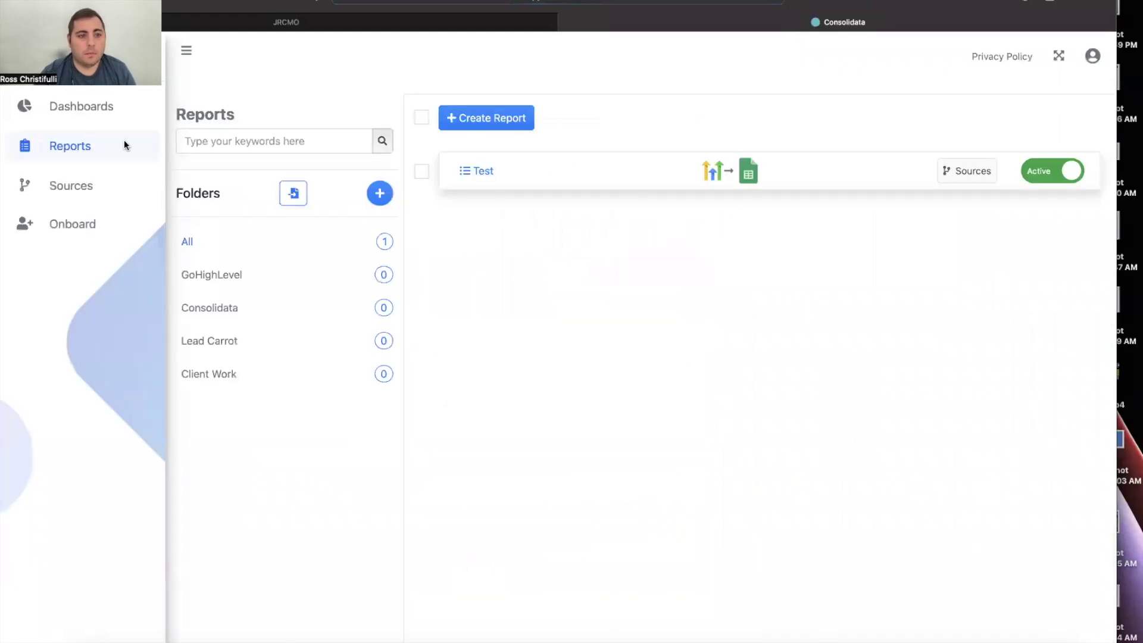
{"action": "left_click", "coordinate": [119, 118]}
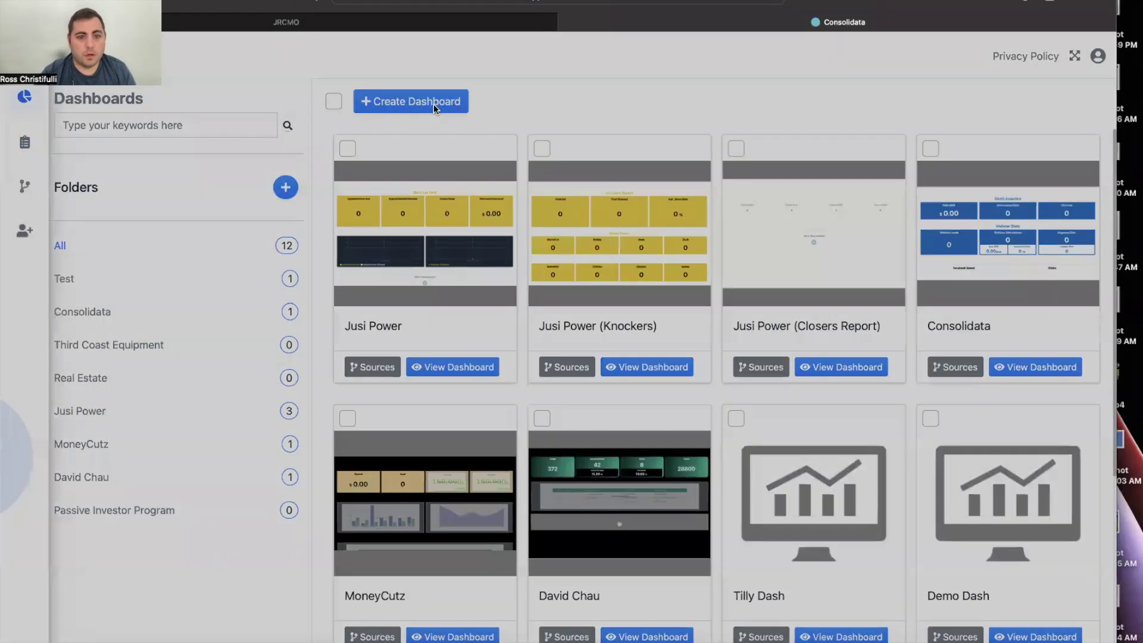
Create a new dashboard named "Consolidata Demo Dash" without assigning a folder.
{"action": "left_click", "coordinate": [462, 103]}
{"action": "type", "text": "Con"}
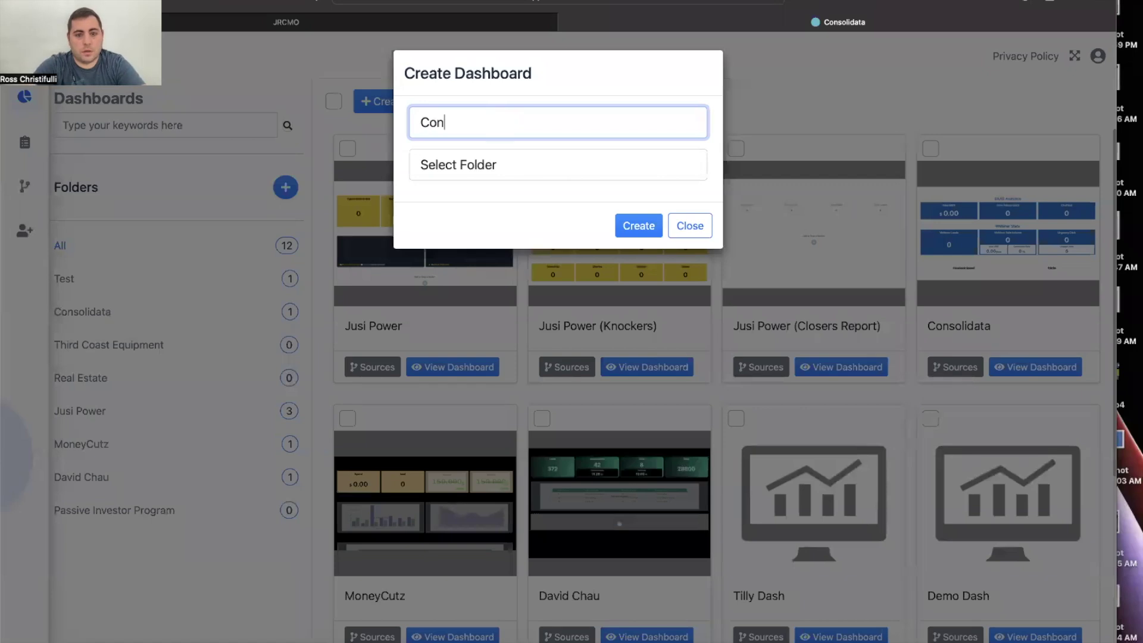
{"action": "type", "text": "solidata DEmo"}
{"action": "key", "text": "BackSpace"}
{"action": "key", "text": "BackSpace"}
{"action": "type", "text": "emo Dash"}
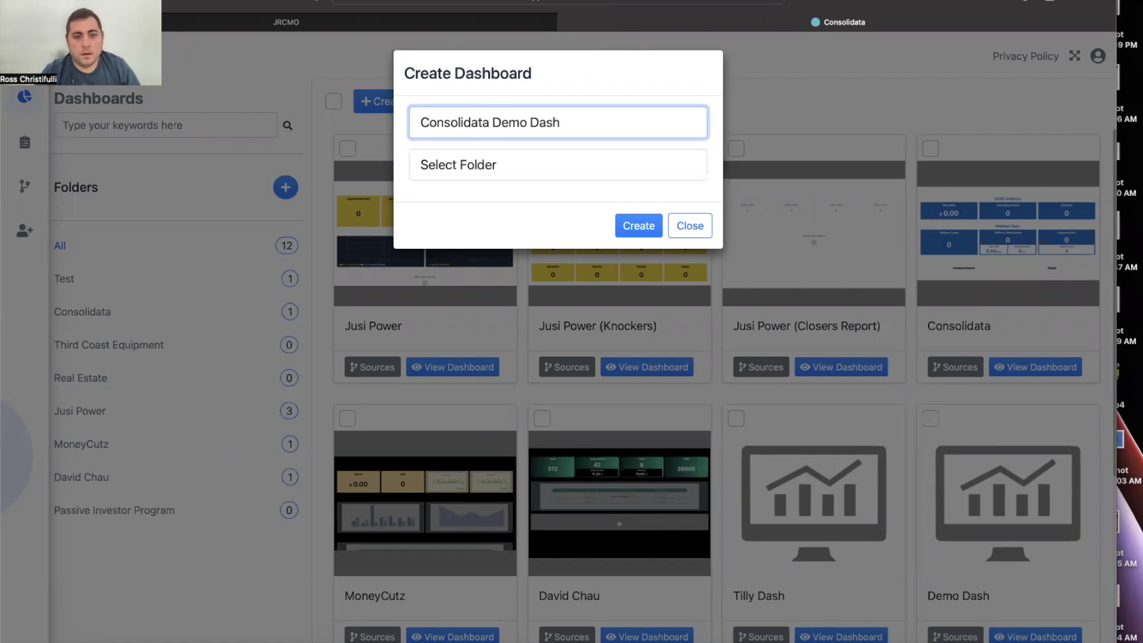
{"action": "left_click", "coordinate": [629, 225]}
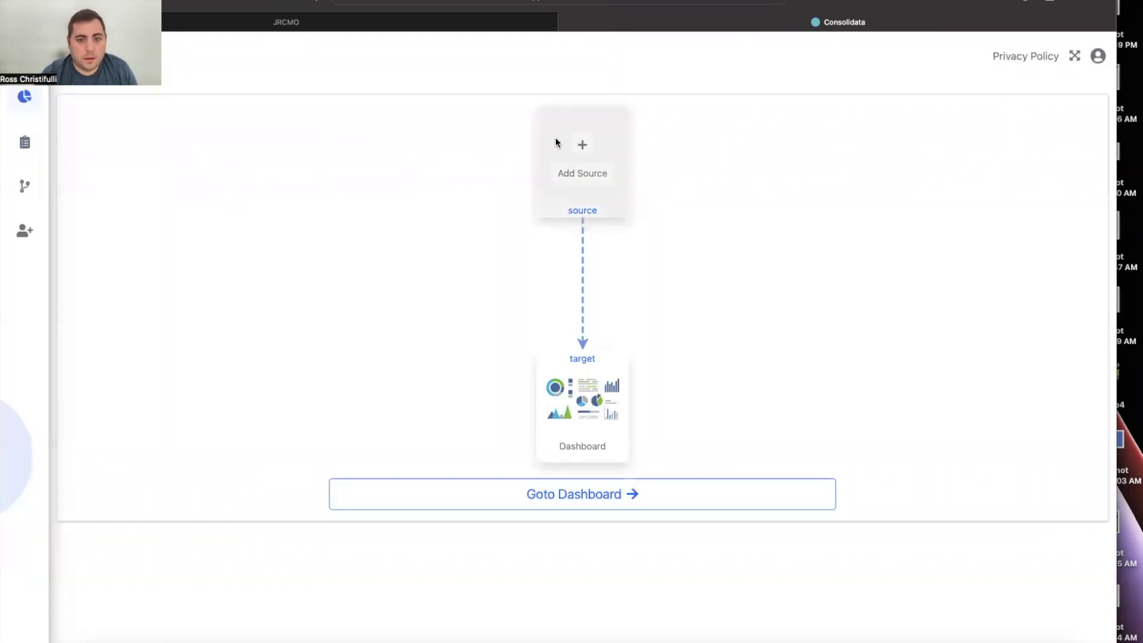
Add the MY GOHIGHLEVEL ACT source and the Facebook source named Consolidata, and go to the dashboard editor.
{"action": "left_click", "coordinate": [556, 141]}
{"action": "left_click", "coordinate": [685, 189]}
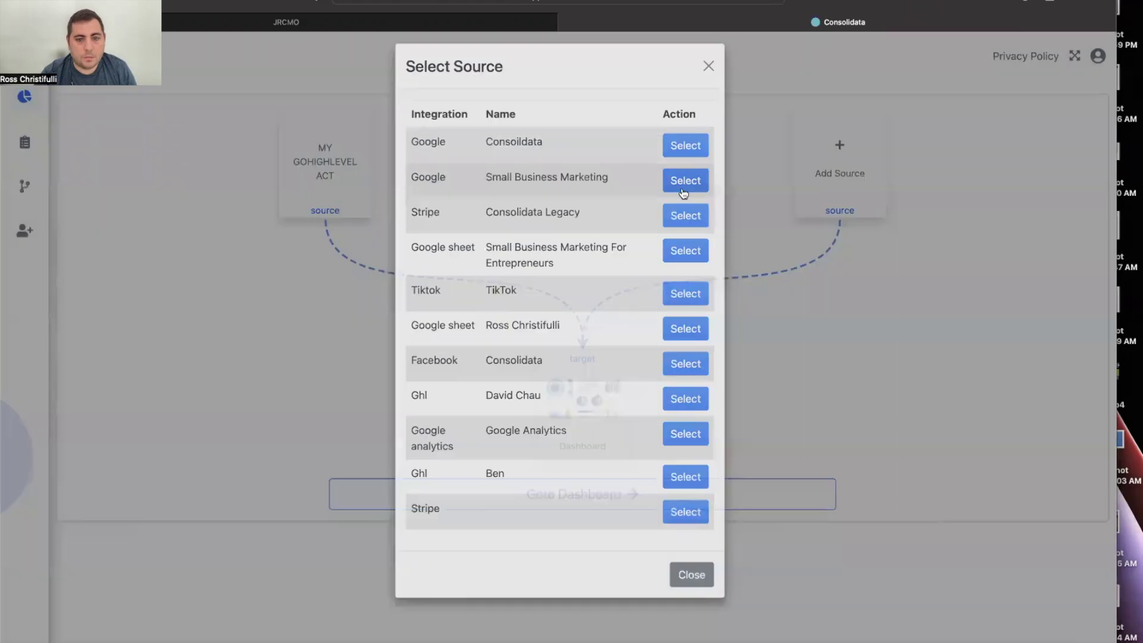
{"action": "left_click", "coordinate": [877, 158]}
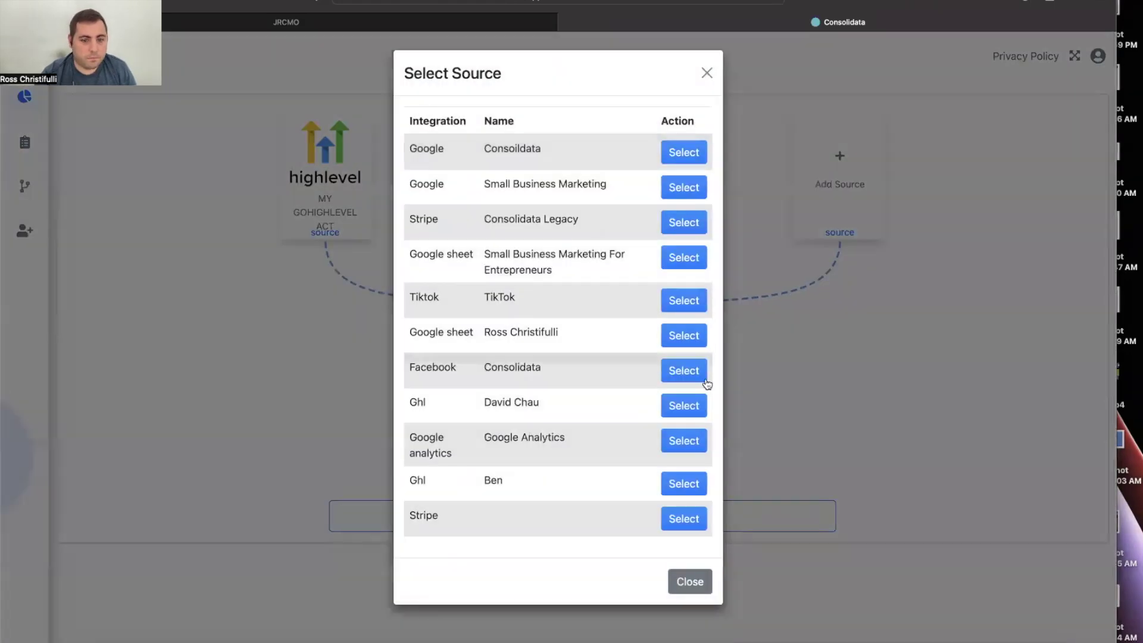
{"action": "left_click", "coordinate": [685, 361]}
{"action": "left_click", "coordinate": [609, 512]}
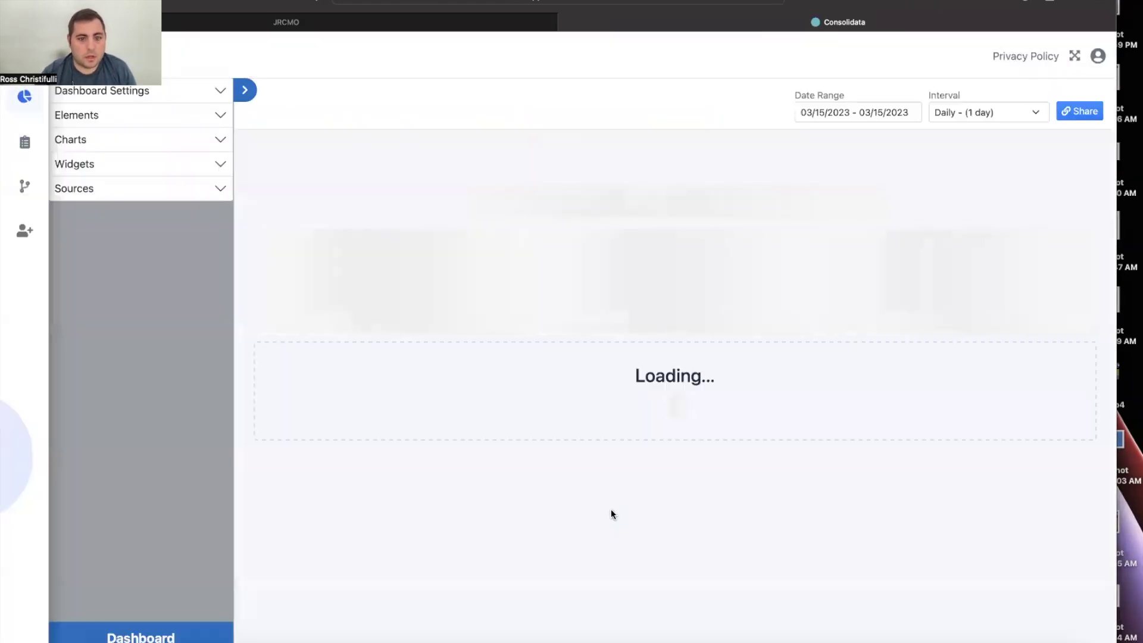
Set the dashboard's background color to white (FFFFFF).
{"action": "left_click", "coordinate": [192, 96]}
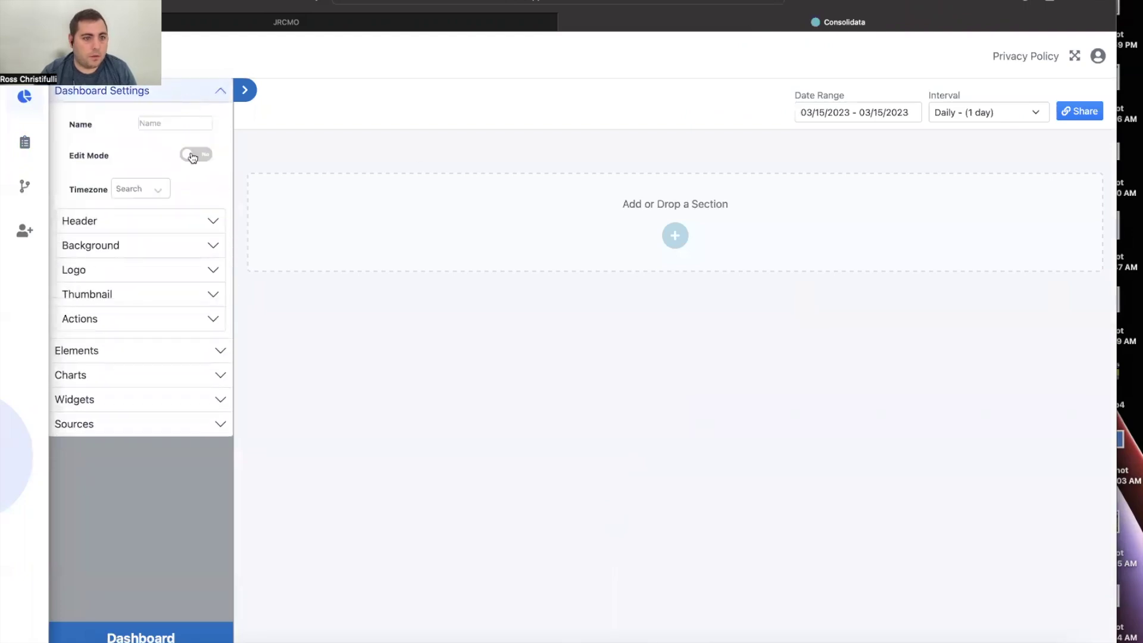
{"action": "left_click", "coordinate": [194, 248]}
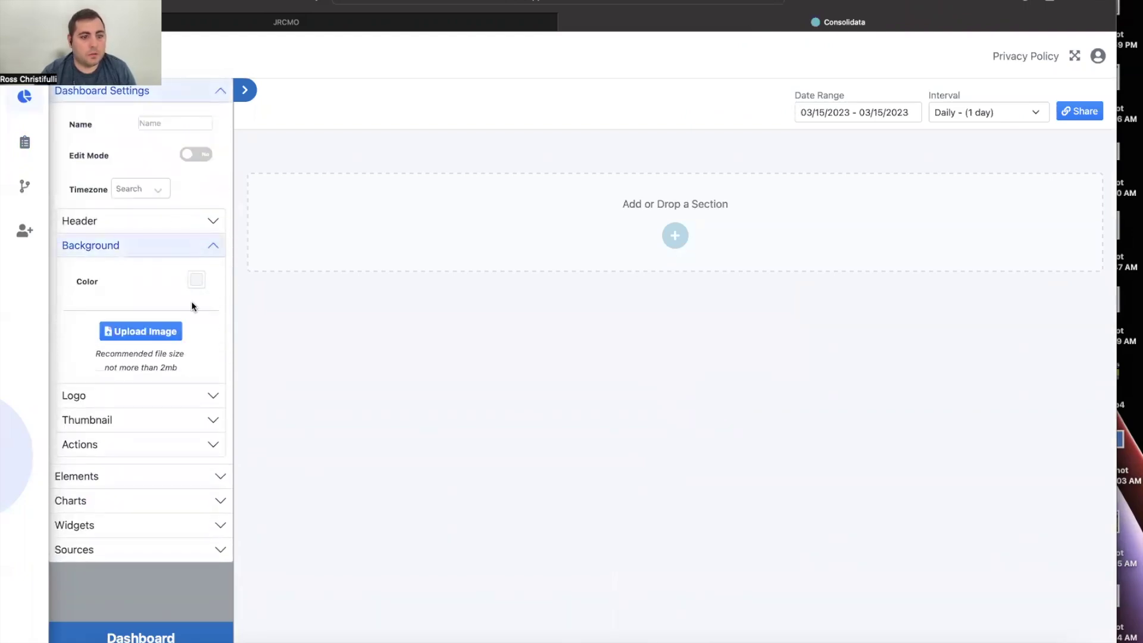
{"action": "left_click", "coordinate": [193, 279]}
{"action": "left_click_drag", "start_coordinate": [162, 333], "coordinate": [83, 325]}
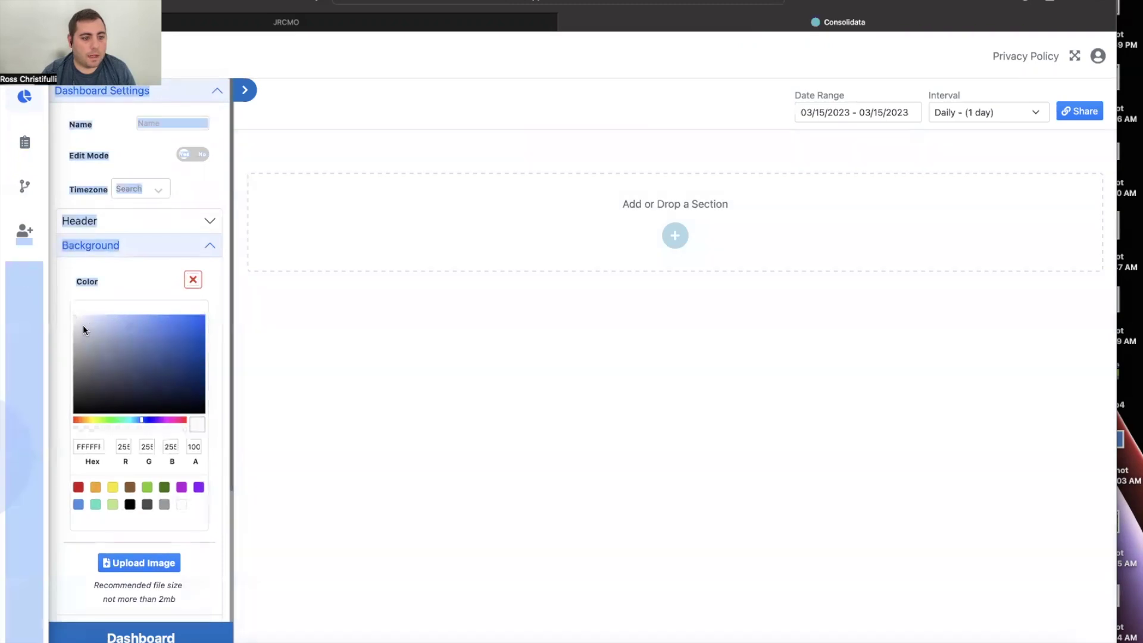
{"action": "left_click", "coordinate": [66, 308]}
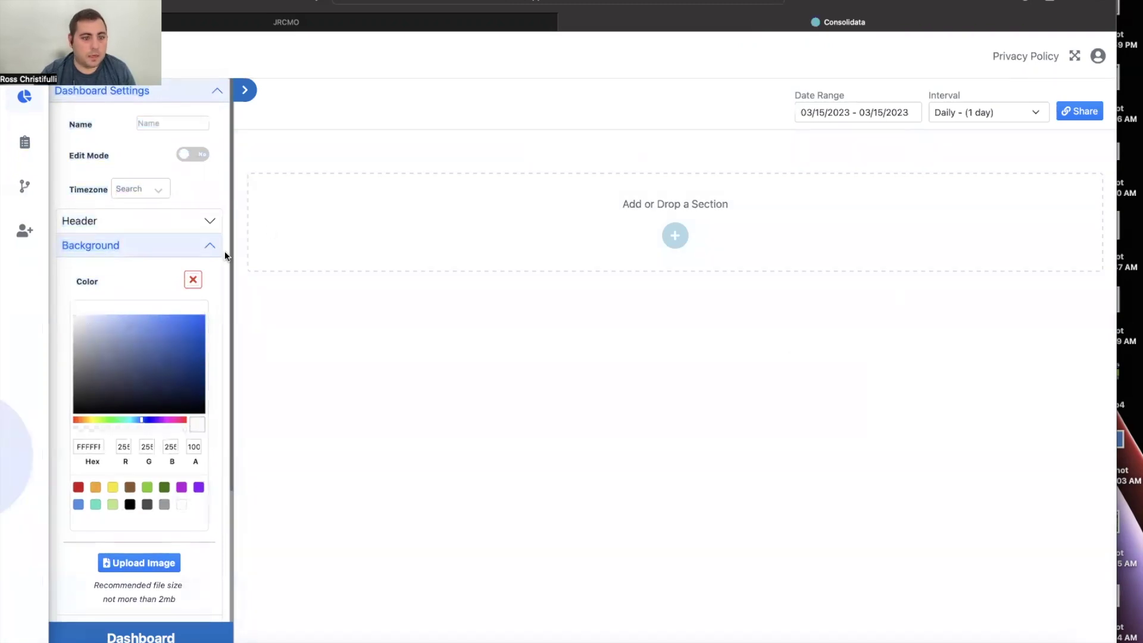
{"action": "left_click", "coordinate": [209, 245]}
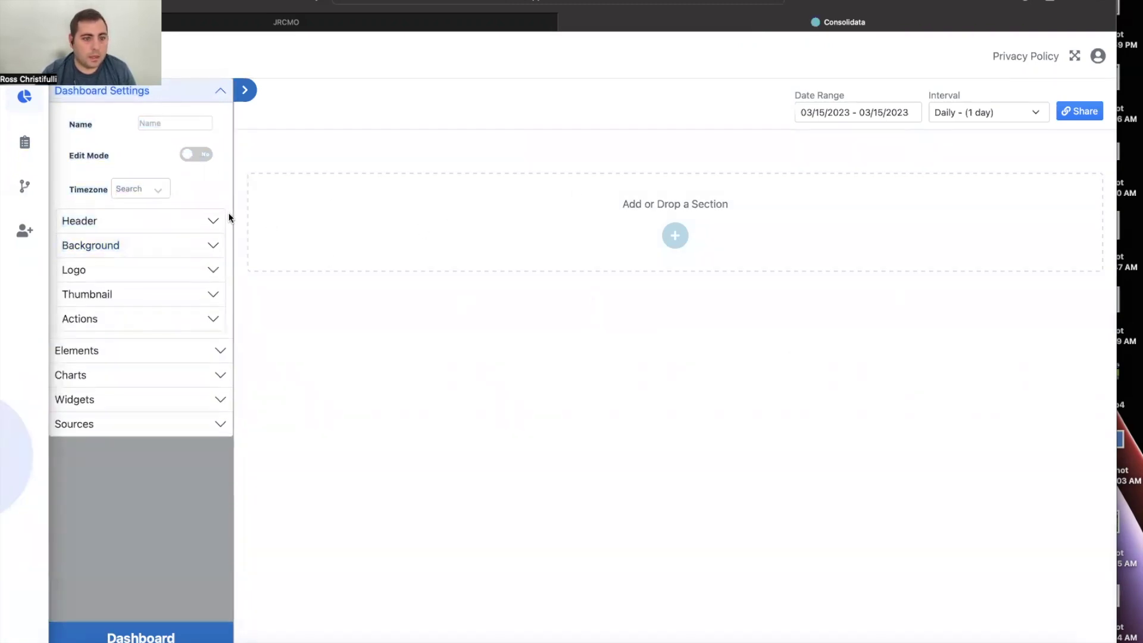
Upload new-logo (1).png from the Desktop folder as the dashboard logo, shown with width 186 and height 50.
{"action": "left_click", "coordinate": [183, 273]}
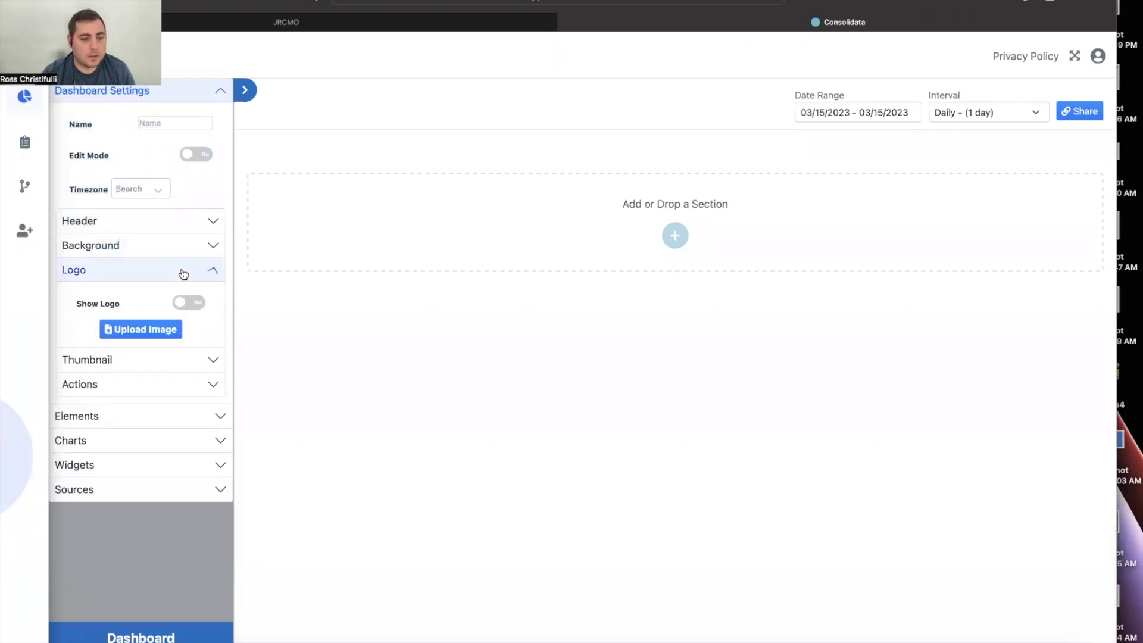
{"action": "left_click", "coordinate": [159, 329]}
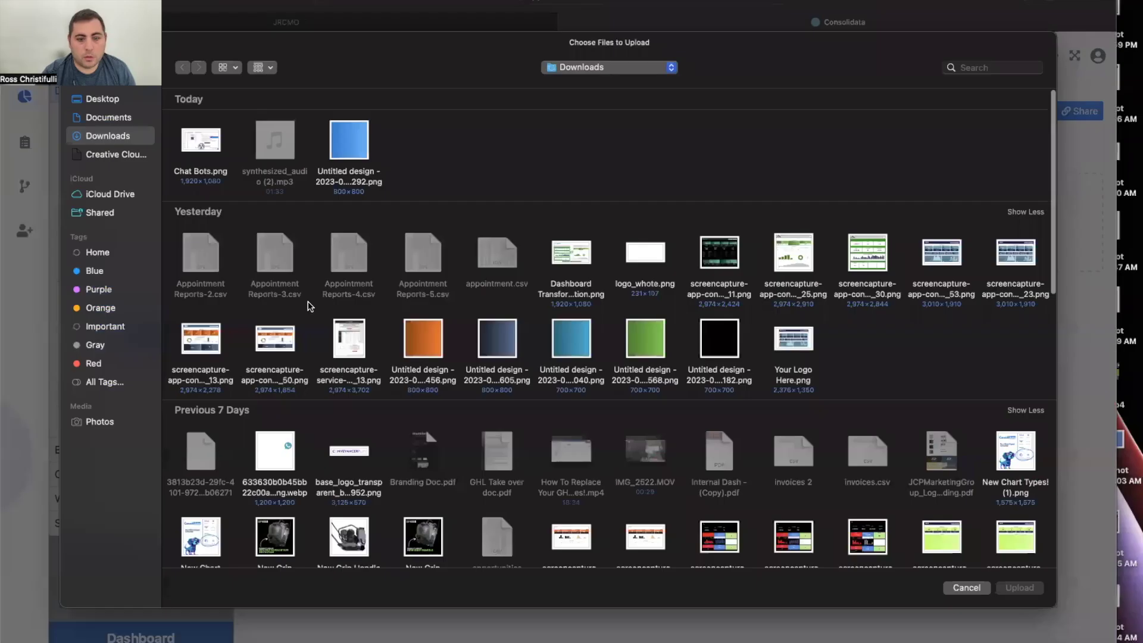
{"action": "left_click", "coordinate": [110, 99]}
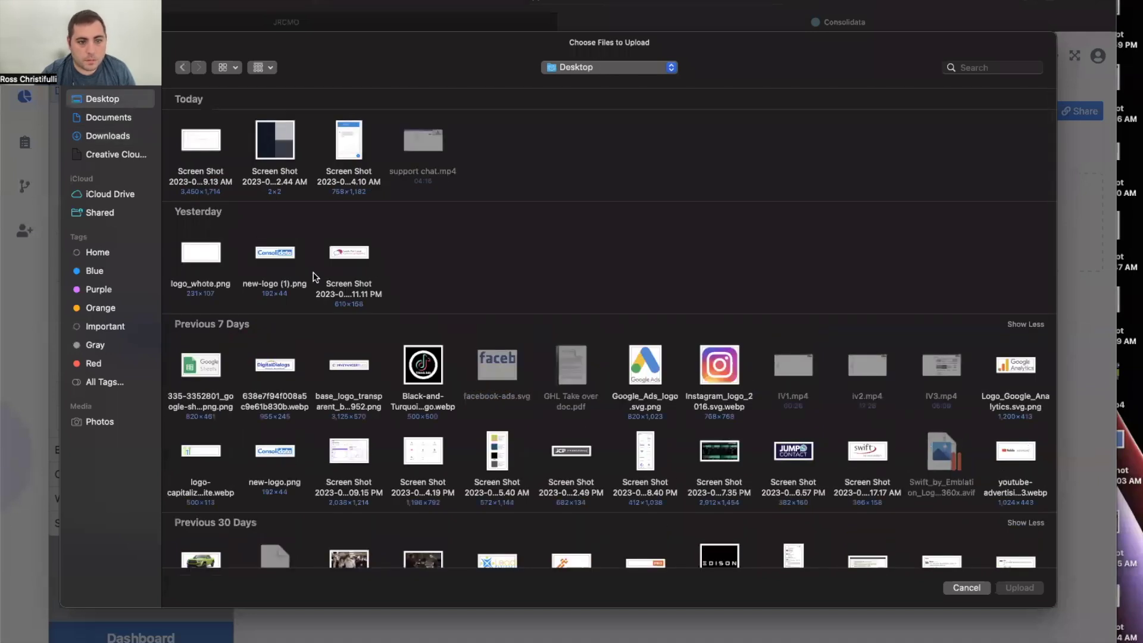
{"action": "left_click", "coordinate": [288, 258]}
{"action": "left_click", "coordinate": [1020, 591]}
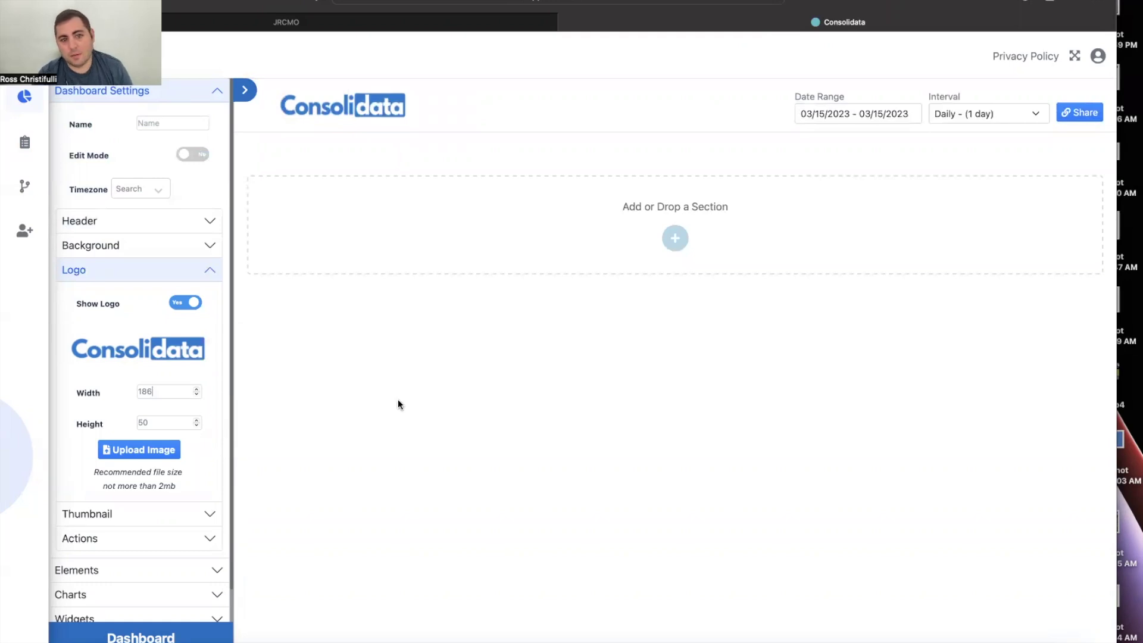
Add a one-column section and upload the blue Untitled design PNG from Downloads as its column background.
{"action": "left_click", "coordinate": [675, 239]}
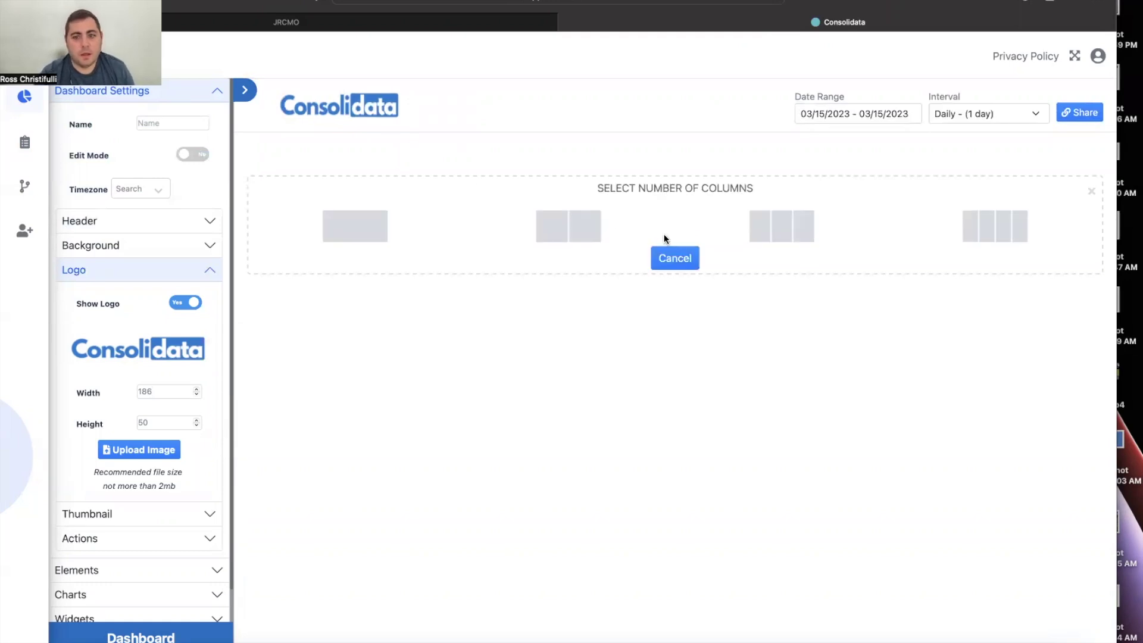
{"action": "left_click", "coordinate": [378, 219]}
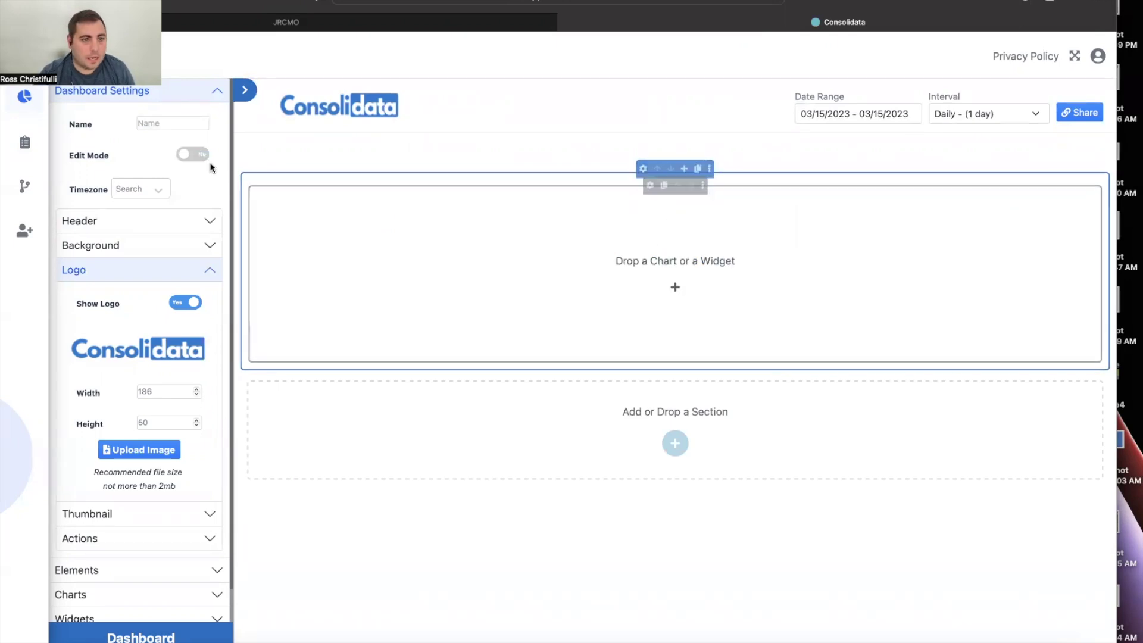
{"action": "left_click", "coordinate": [650, 180]}
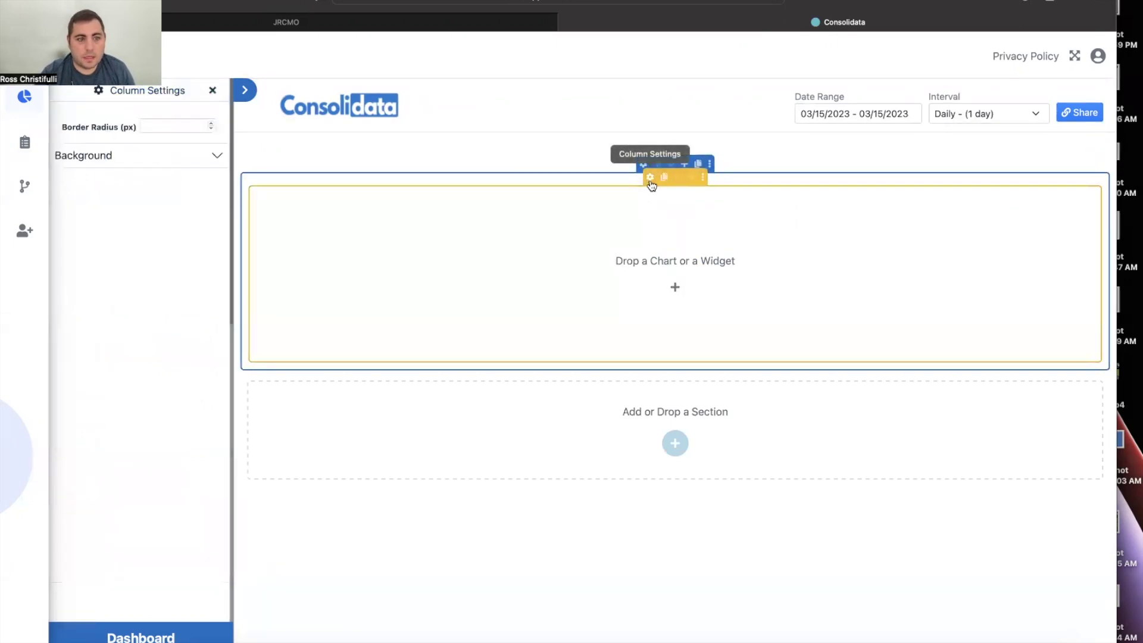
{"action": "left_click", "coordinate": [158, 162]}
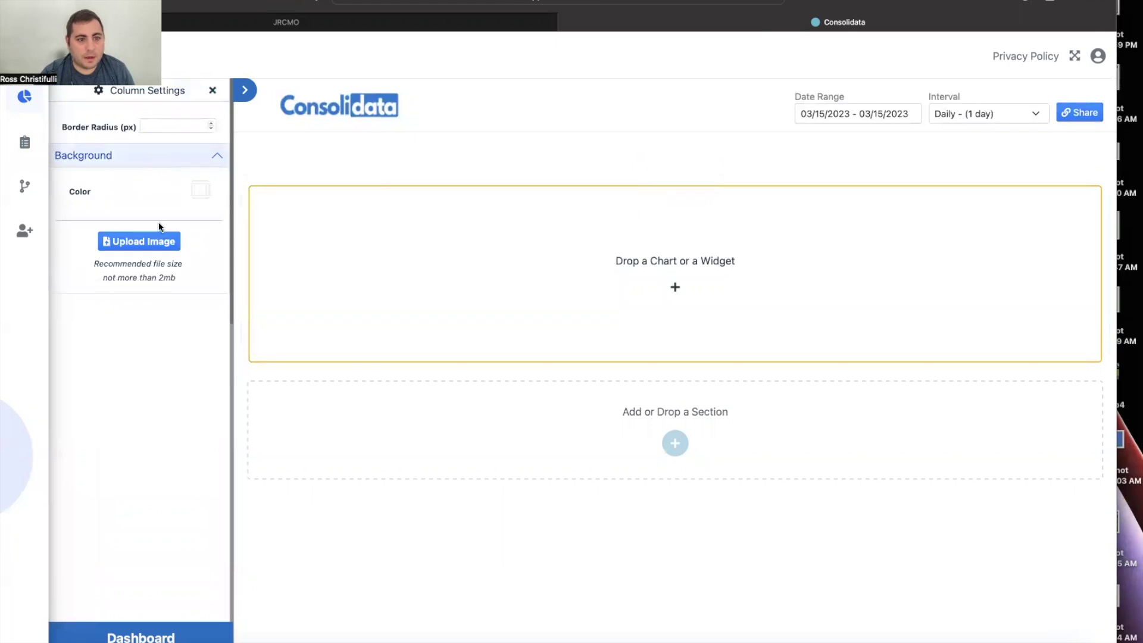
{"action": "left_click", "coordinate": [156, 241]}
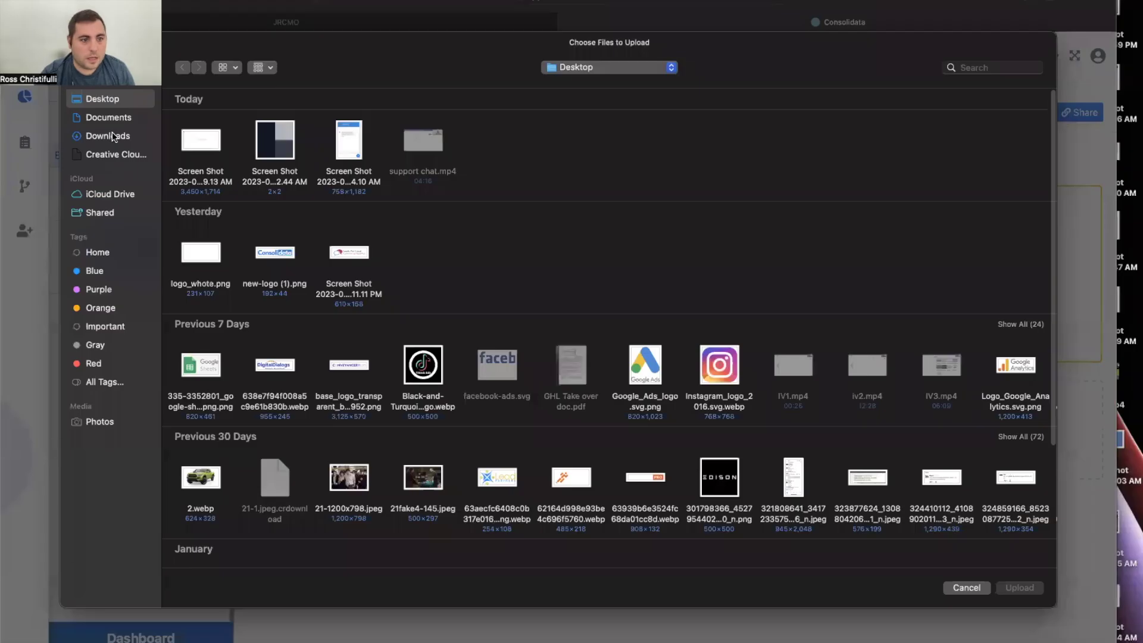
{"action": "left_click", "coordinate": [112, 136]}
{"action": "left_click", "coordinate": [349, 141]}
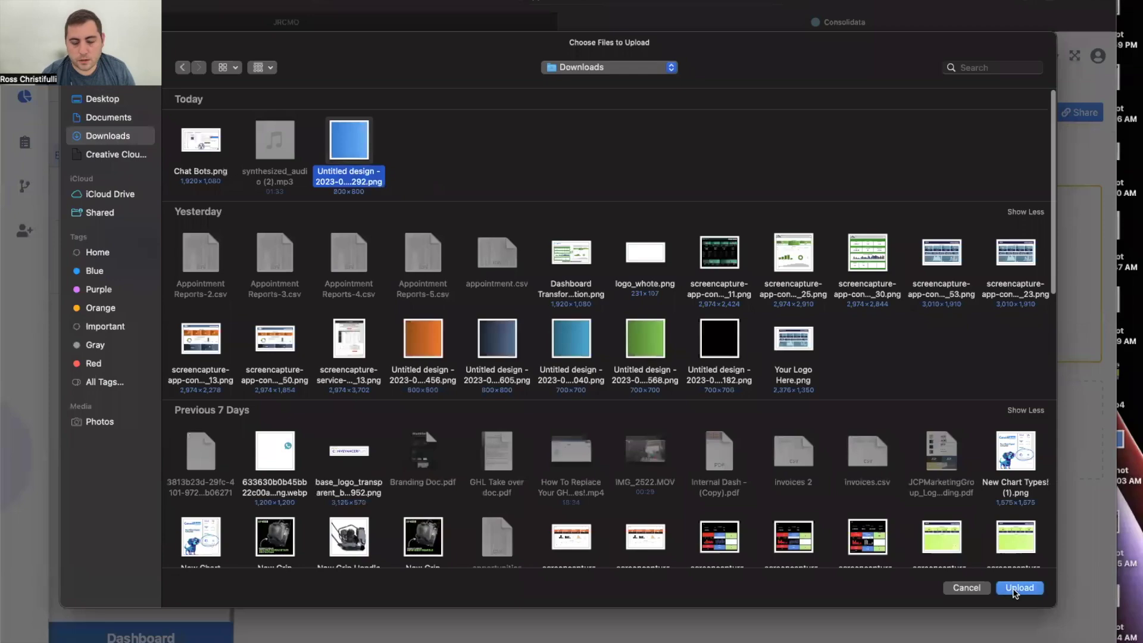
{"action": "left_click", "coordinate": [1018, 588]}
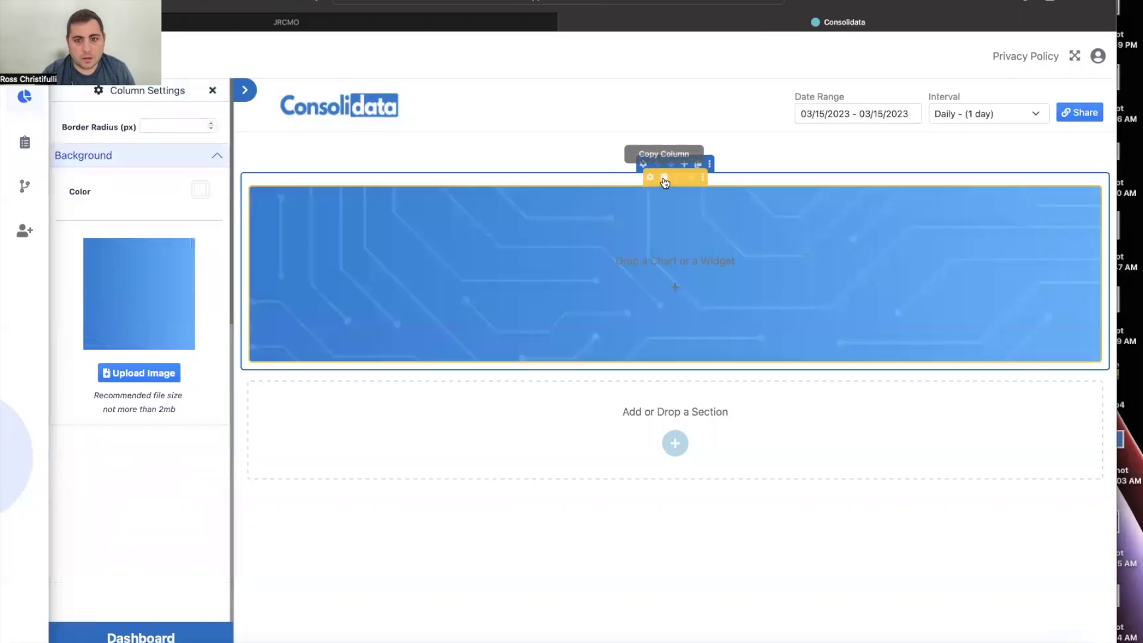
Copy the blue-background column and paste it three times into the section to make four matching columns.
{"action": "left_click", "coordinate": [709, 165]}
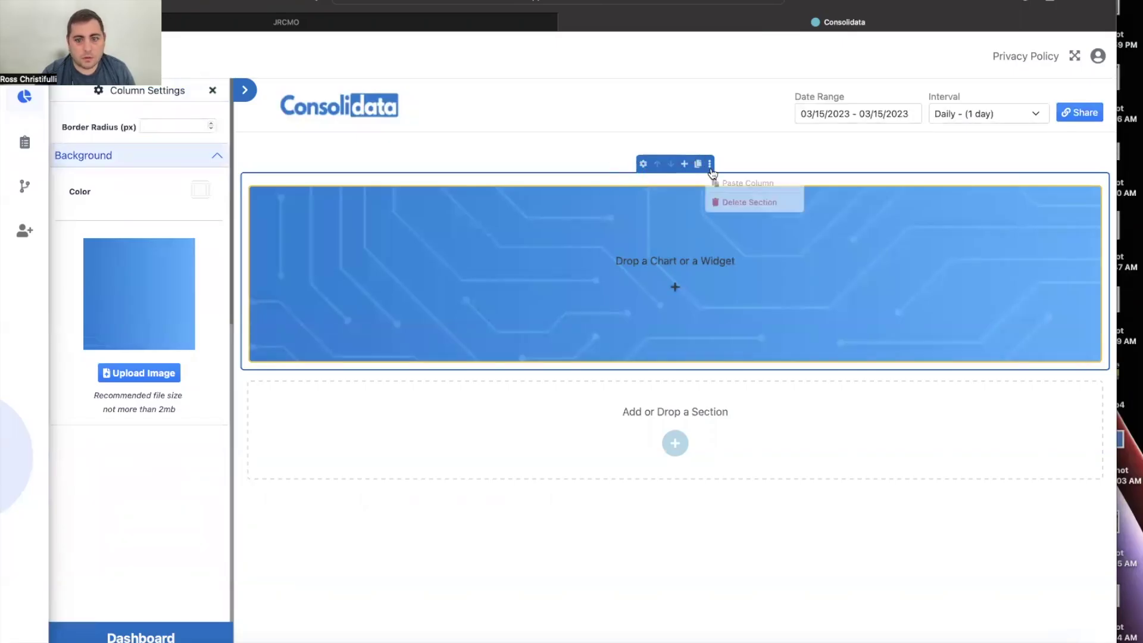
{"action": "left_click", "coordinate": [724, 182]}
{"action": "left_click", "coordinate": [711, 167]}
{"action": "left_click", "coordinate": [723, 181]}
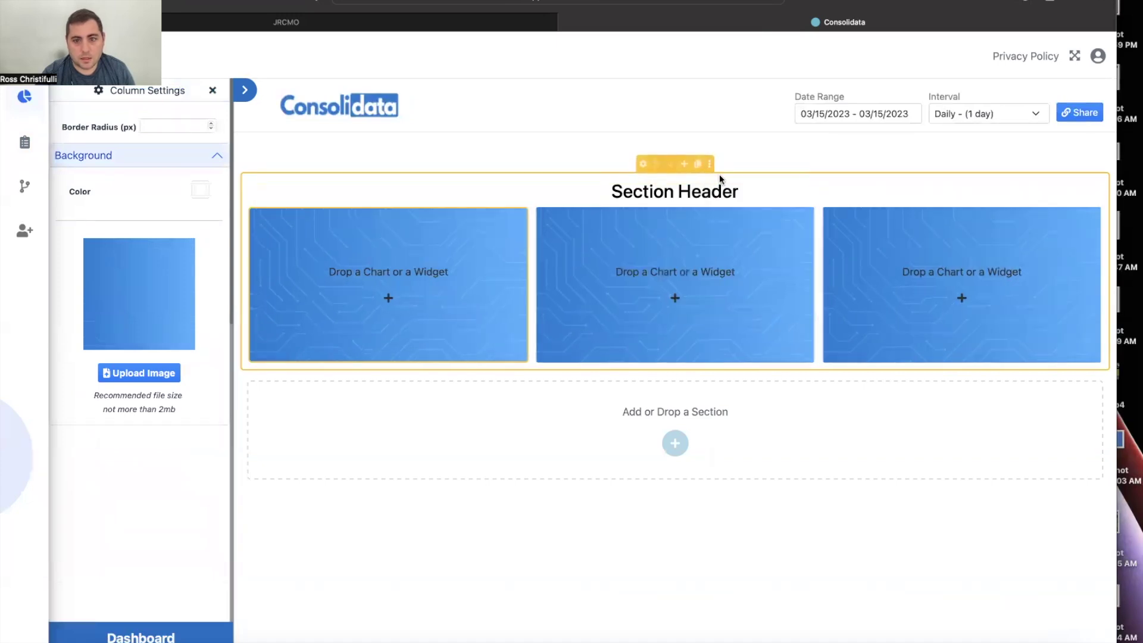
{"action": "left_click", "coordinate": [711, 167]}
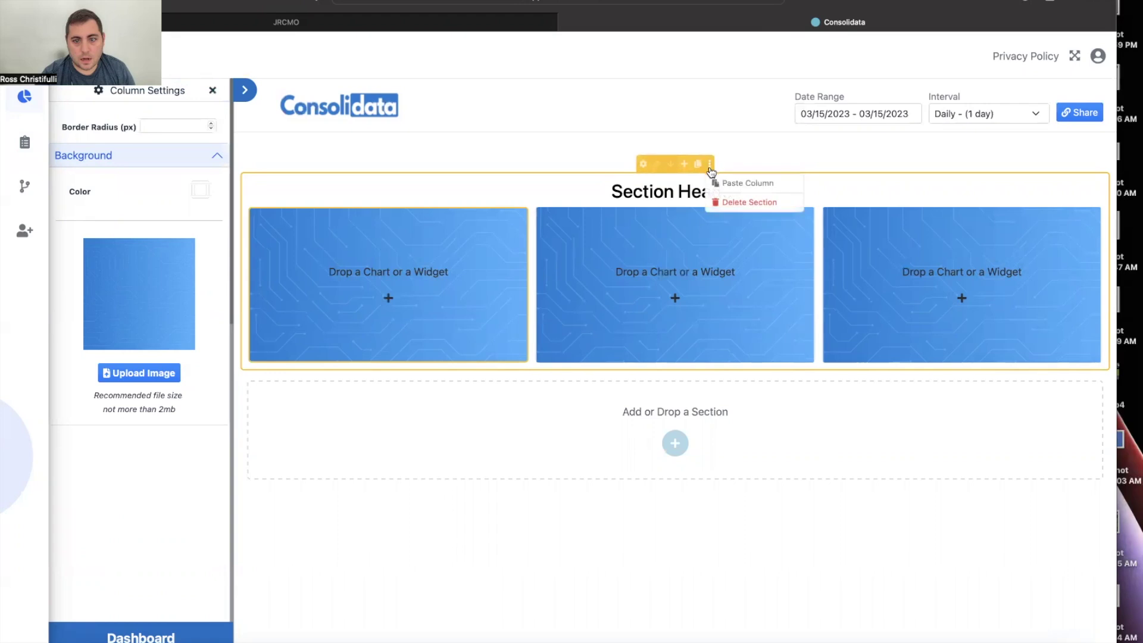
{"action": "left_click", "coordinate": [724, 182]}
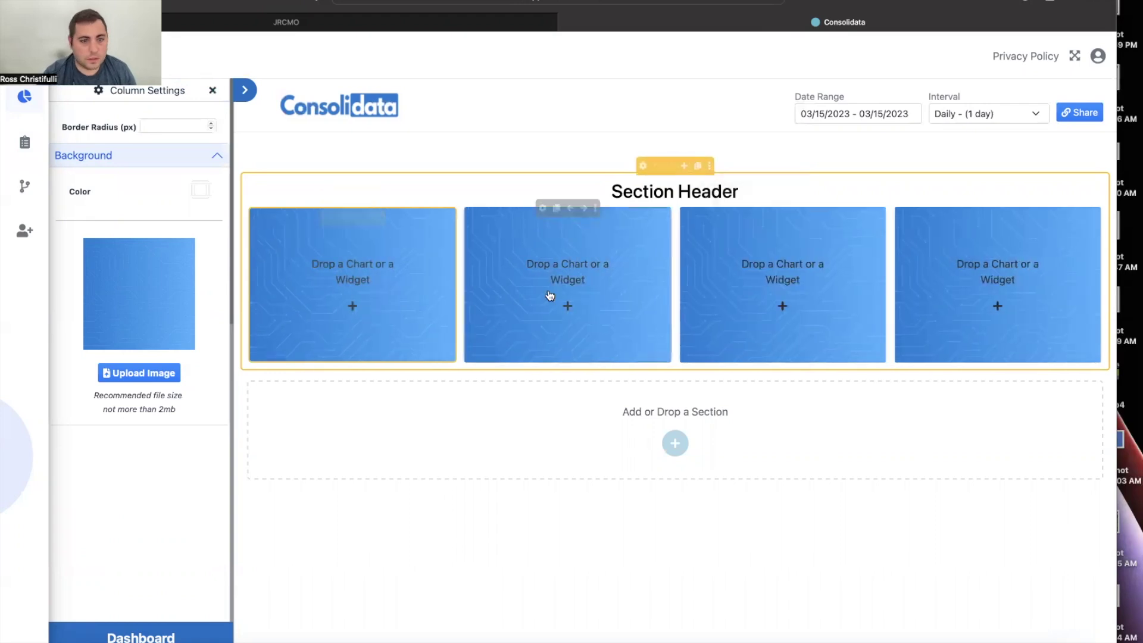
Place a Number Chart in each of the section's four columns.
{"action": "left_click", "coordinate": [213, 90]}
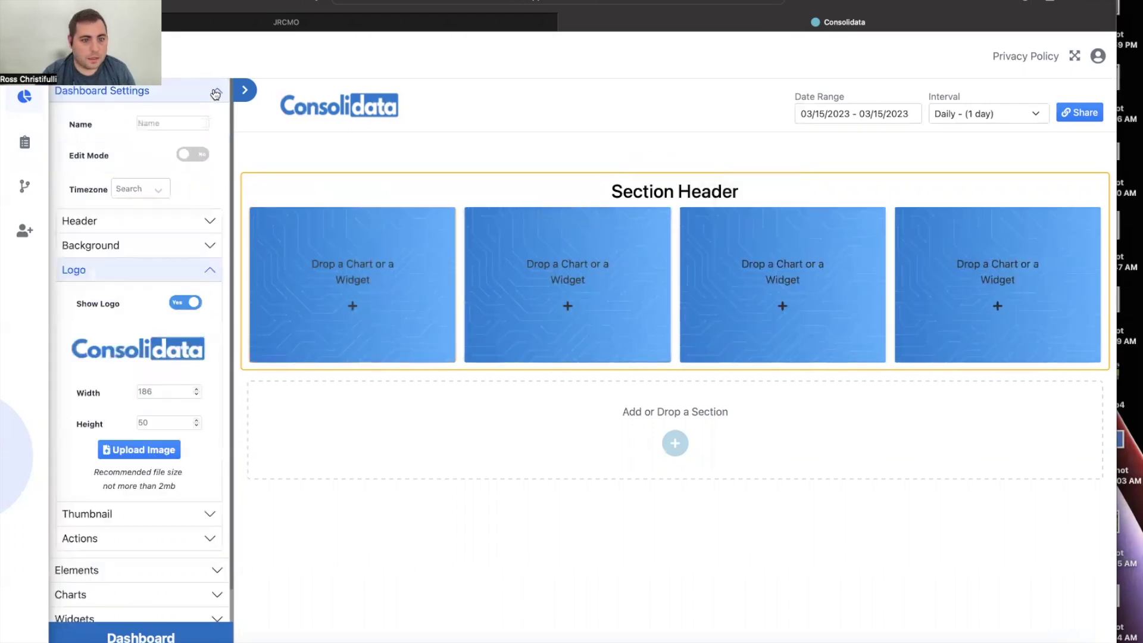
{"action": "left_click", "coordinate": [205, 269]}
{"action": "left_click", "coordinate": [171, 406]}
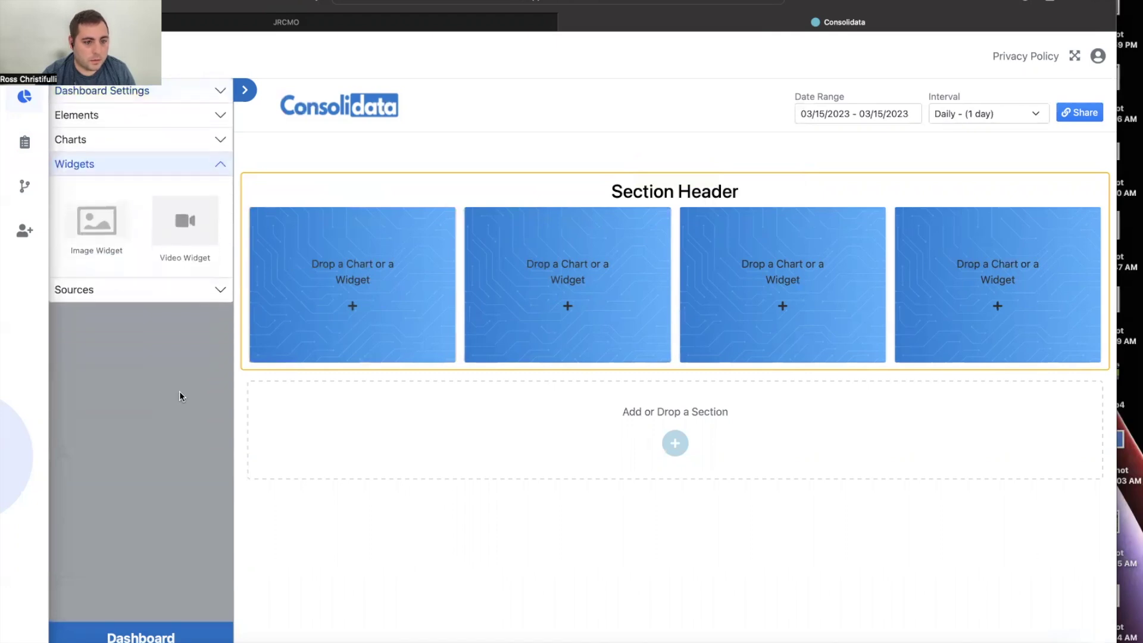
{"action": "left_click", "coordinate": [181, 144]}
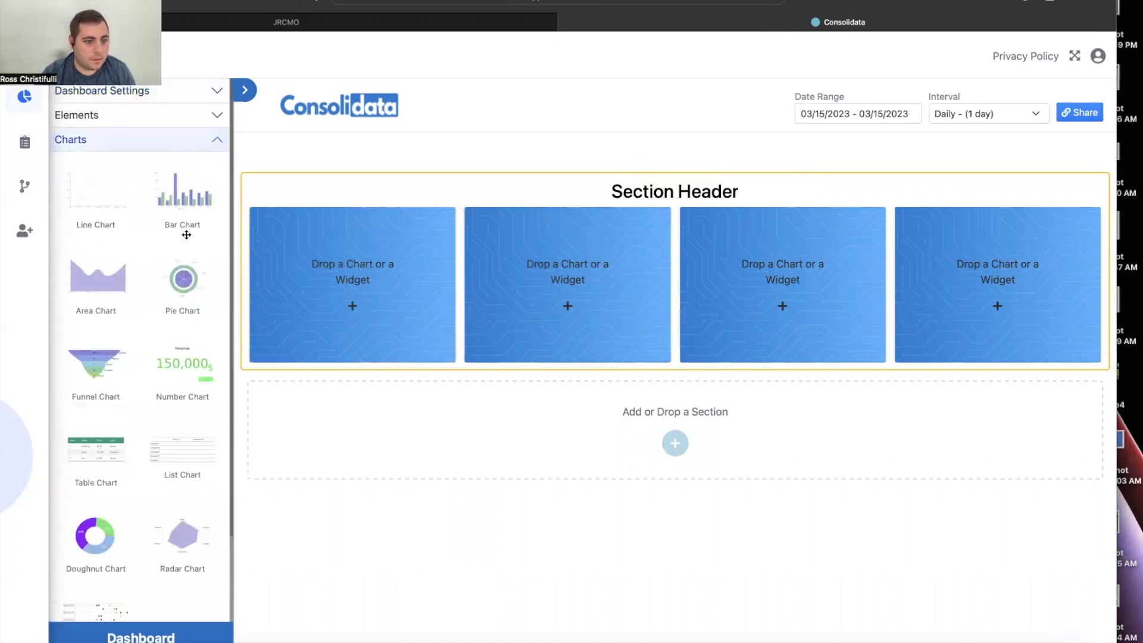
{"action": "left_click", "coordinate": [190, 374]}
{"action": "left_click_drag", "start_coordinate": [190, 386], "coordinate": [536, 297]}
{"action": "left_click_drag", "start_coordinate": [184, 360], "coordinate": [961, 279]}
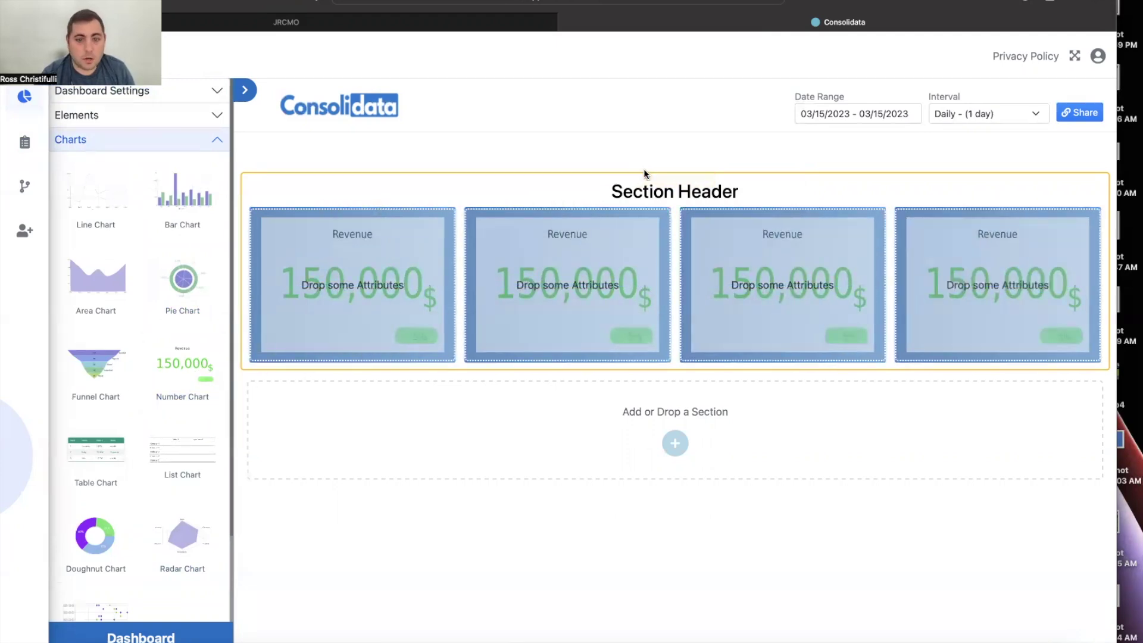
Set the border radius of all four number chart columns to 13 px.
{"action": "left_click", "coordinate": [327, 197]}
{"action": "left_click", "coordinate": [159, 159]}
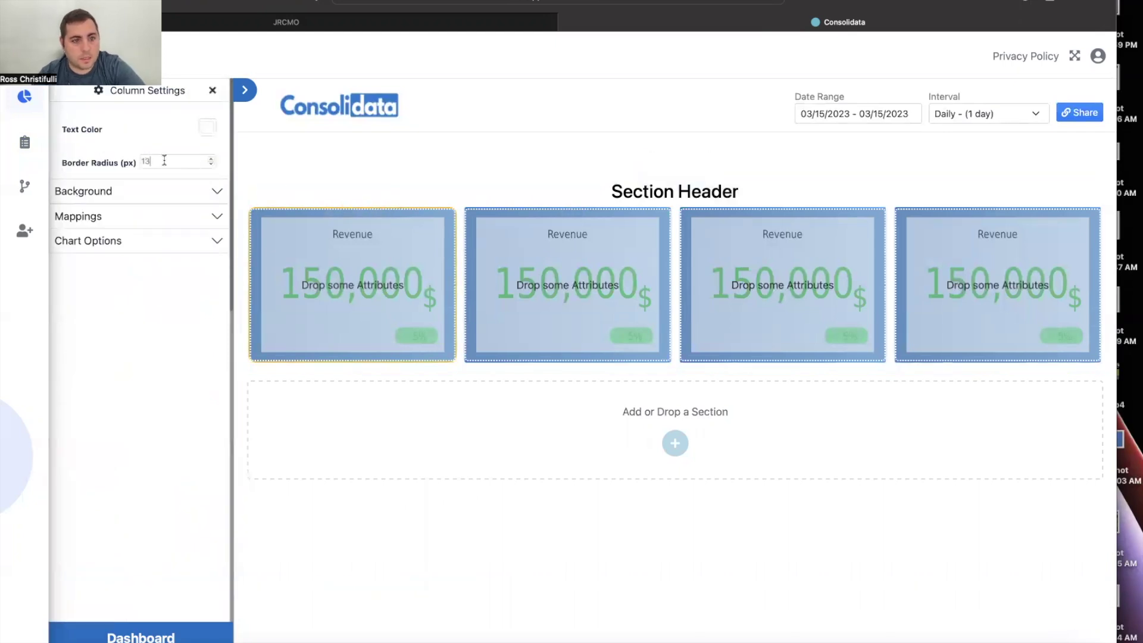
{"action": "left_click", "coordinate": [542, 197]}
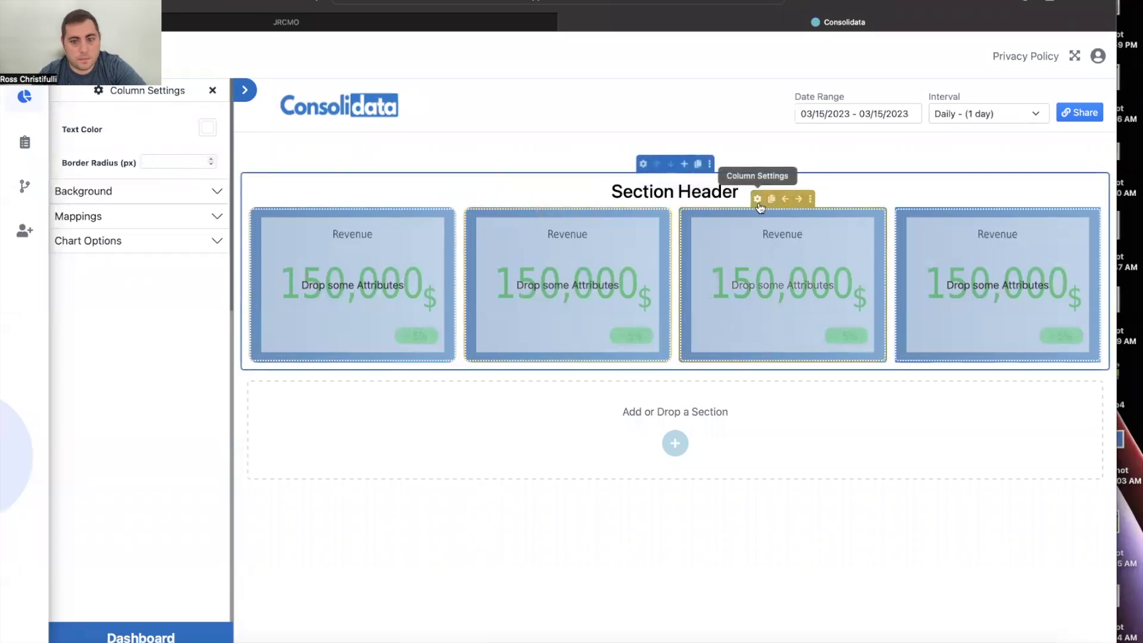
{"action": "left_click", "coordinate": [757, 198]}
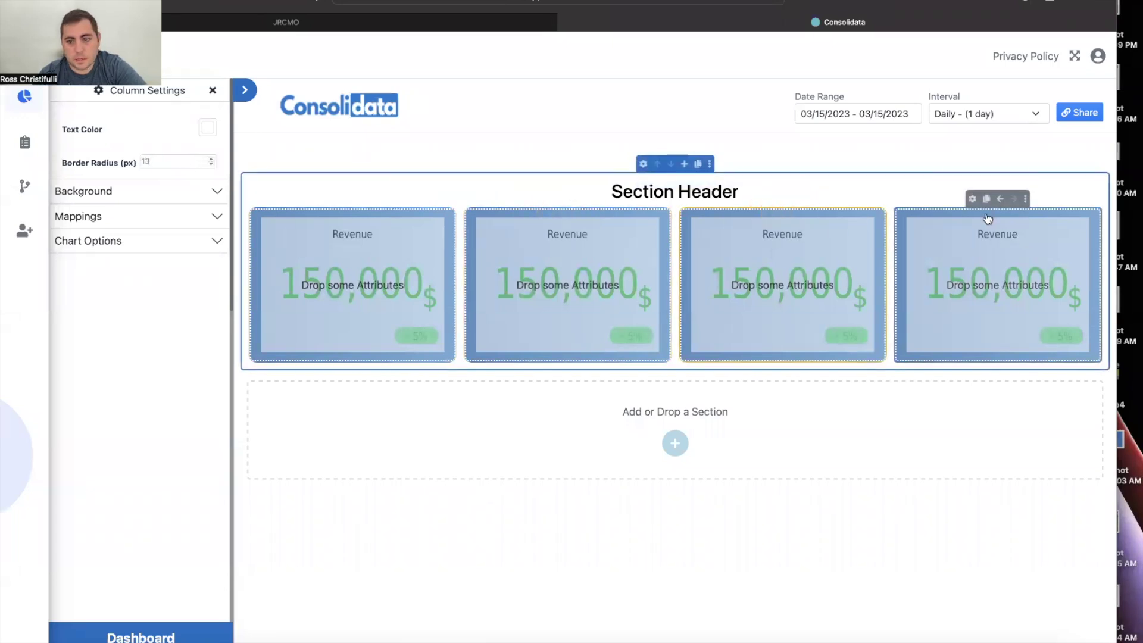
{"action": "left_click", "coordinate": [975, 206]}
{"action": "left_click", "coordinate": [187, 163]}
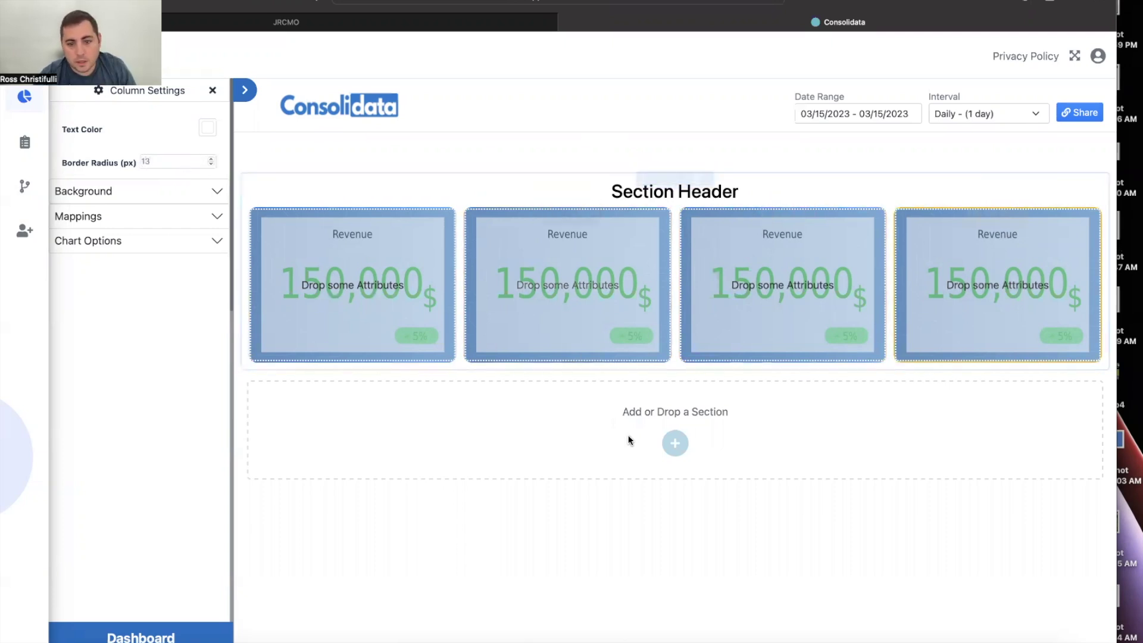
{"action": "left_click", "coordinate": [214, 91]}
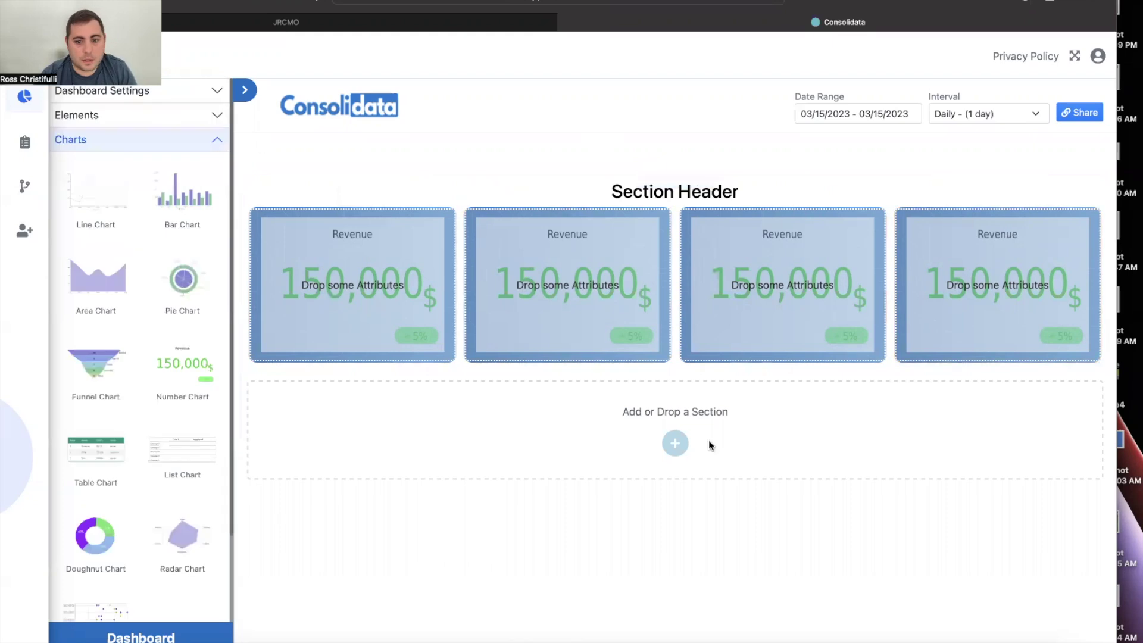
Add a one-column section containing a List Chart below the number charts and open that column's settings.
{"action": "left_click", "coordinate": [681, 442]}
{"action": "left_click", "coordinate": [351, 431]}
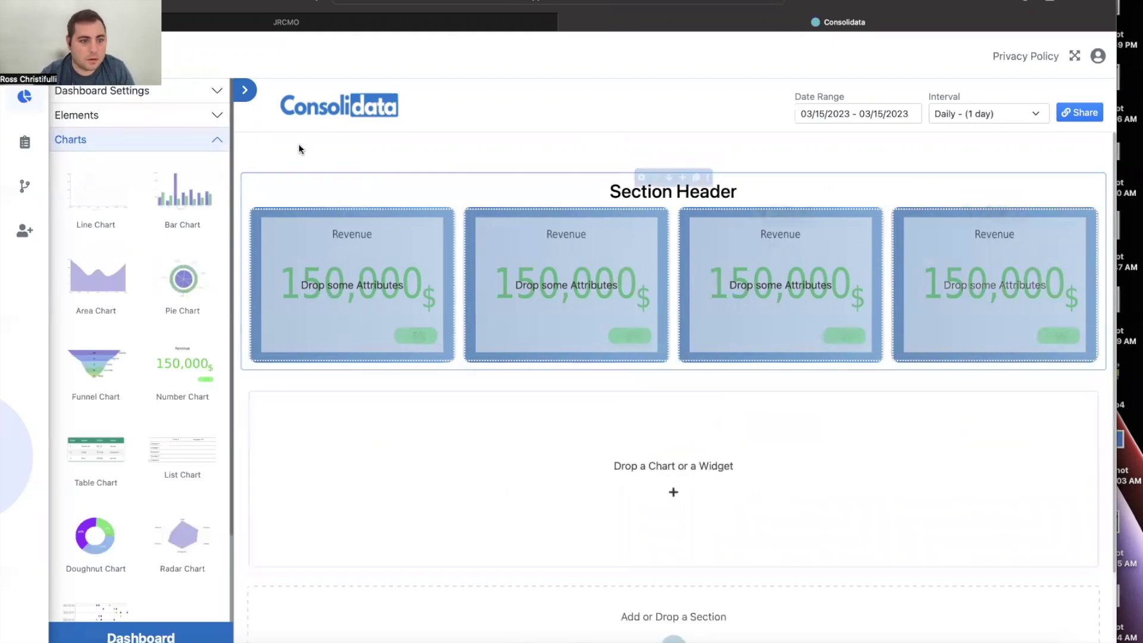
{"action": "left_click_drag", "start_coordinate": [187, 459], "coordinate": [433, 434]}
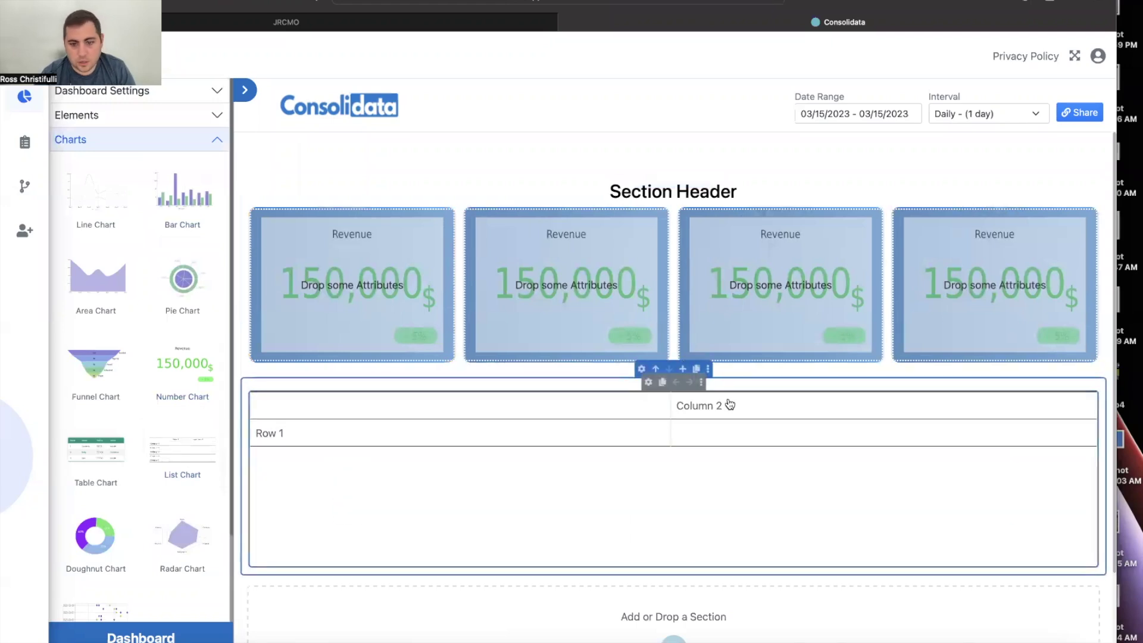
{"action": "left_click", "coordinate": [648, 383]}
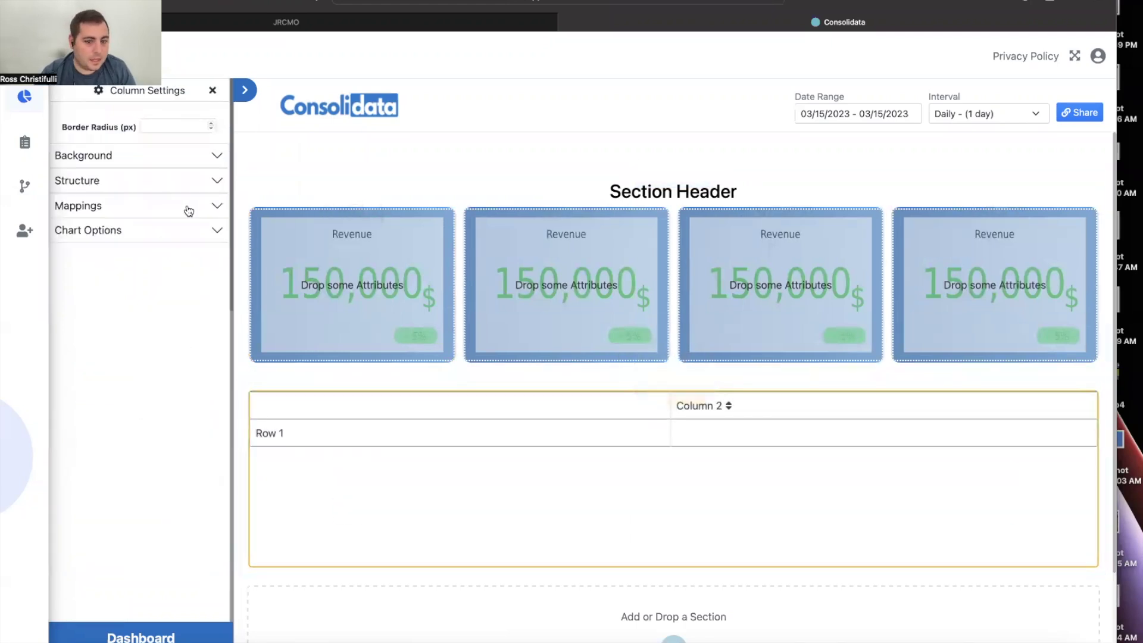
In the list chart's column structure, label the first column Source and the second column Spend.
{"action": "left_click", "coordinate": [192, 182]}
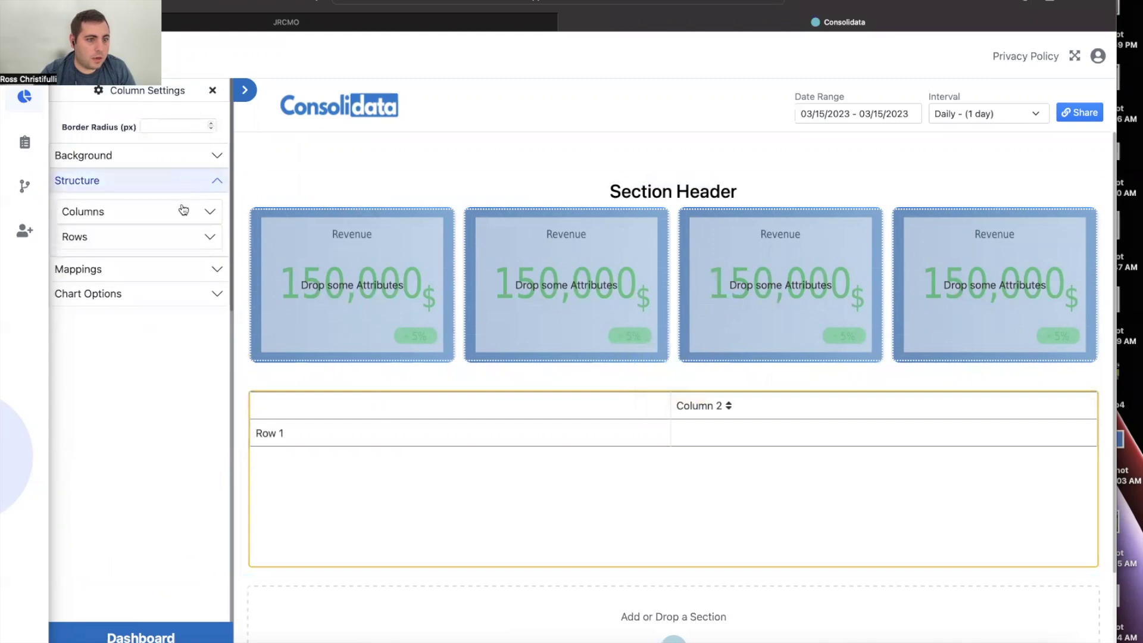
{"action": "left_click", "coordinate": [181, 210]}
{"action": "left_click", "coordinate": [173, 242]}
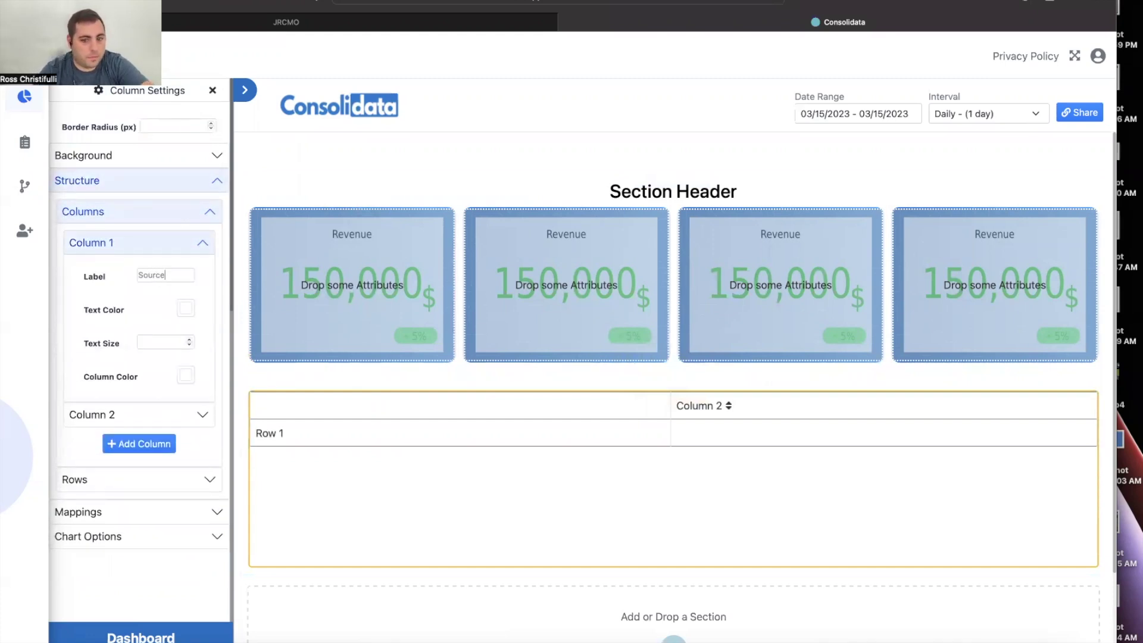
{"action": "left_click", "coordinate": [158, 254]}
{"action": "left_click", "coordinate": [159, 280]}
{"action": "left_click", "coordinate": [163, 299]}
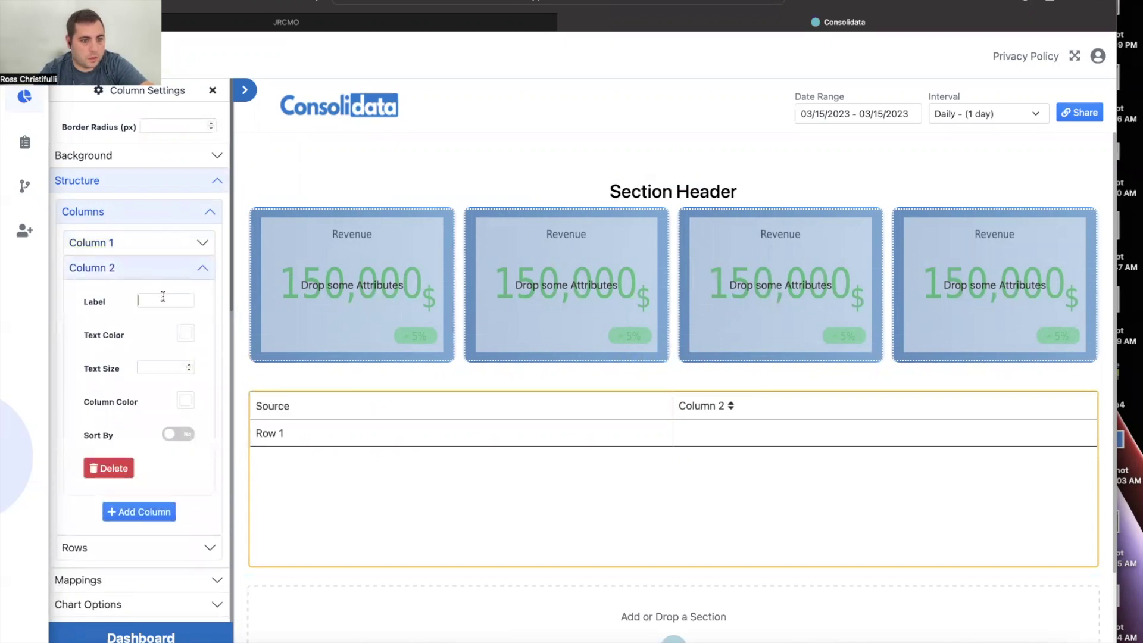
{"action": "type", "text": "Spend"}
{"action": "left_click", "coordinate": [166, 267]}
Add a third and a fourth column to the list chart, labelled Leads and CPL.
{"action": "left_click", "coordinate": [165, 305]}
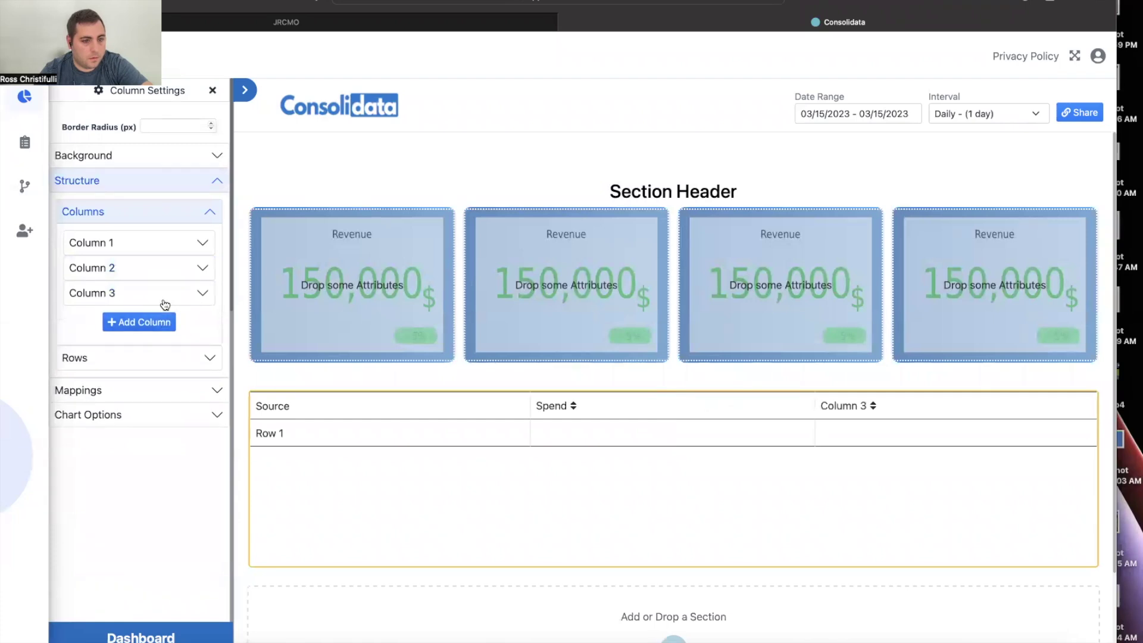
{"action": "left_click", "coordinate": [165, 302]}
{"action": "left_click", "coordinate": [174, 325]}
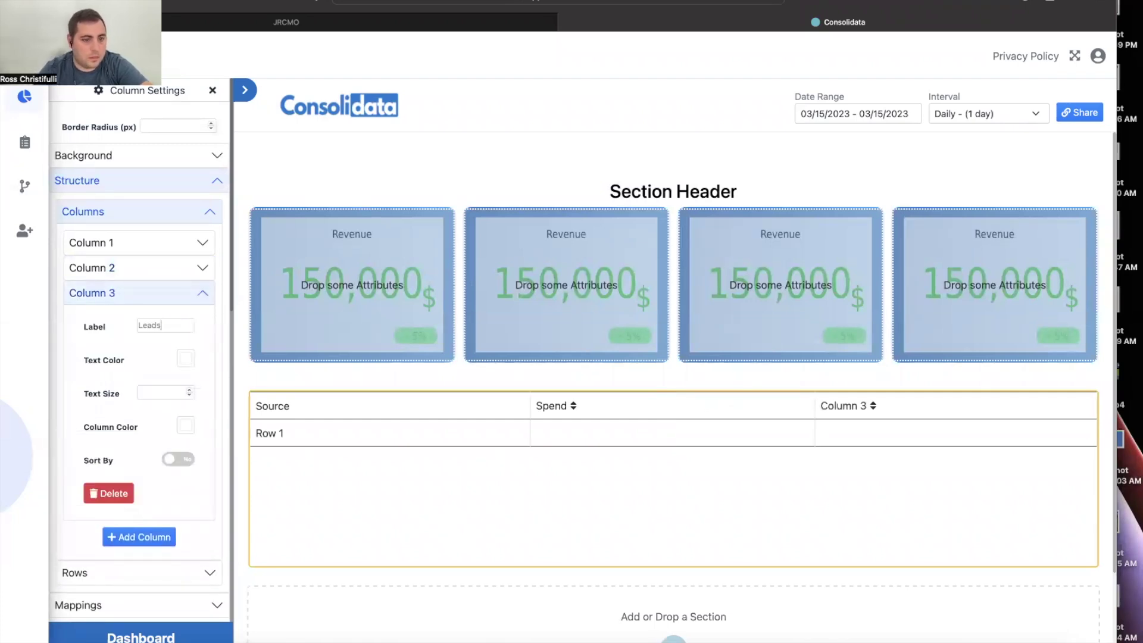
{"action": "left_click", "coordinate": [178, 292]}
{"action": "left_click", "coordinate": [140, 321]}
{"action": "left_click", "coordinate": [156, 319]}
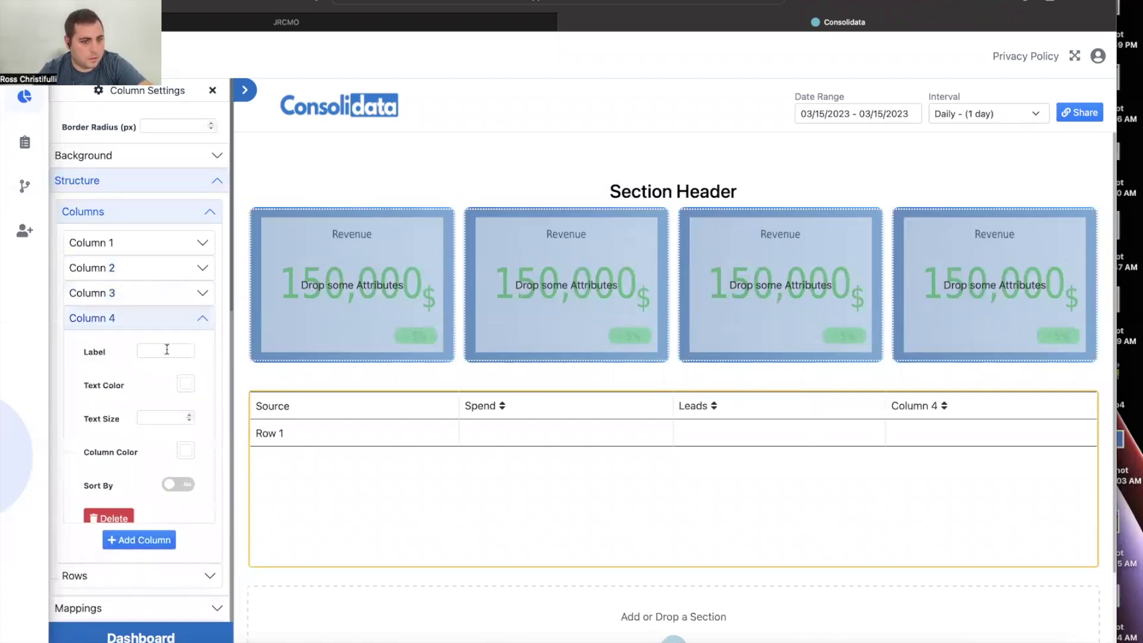
{"action": "left_click", "coordinate": [165, 349]}
{"action": "type", "text": "CPL"}
{"action": "left_click", "coordinate": [166, 322]}
Add a fifth and a sixth column to the list chart, labelled Closed and Conversion Rate.
{"action": "left_click", "coordinate": [149, 342]}
{"action": "left_click", "coordinate": [150, 344]}
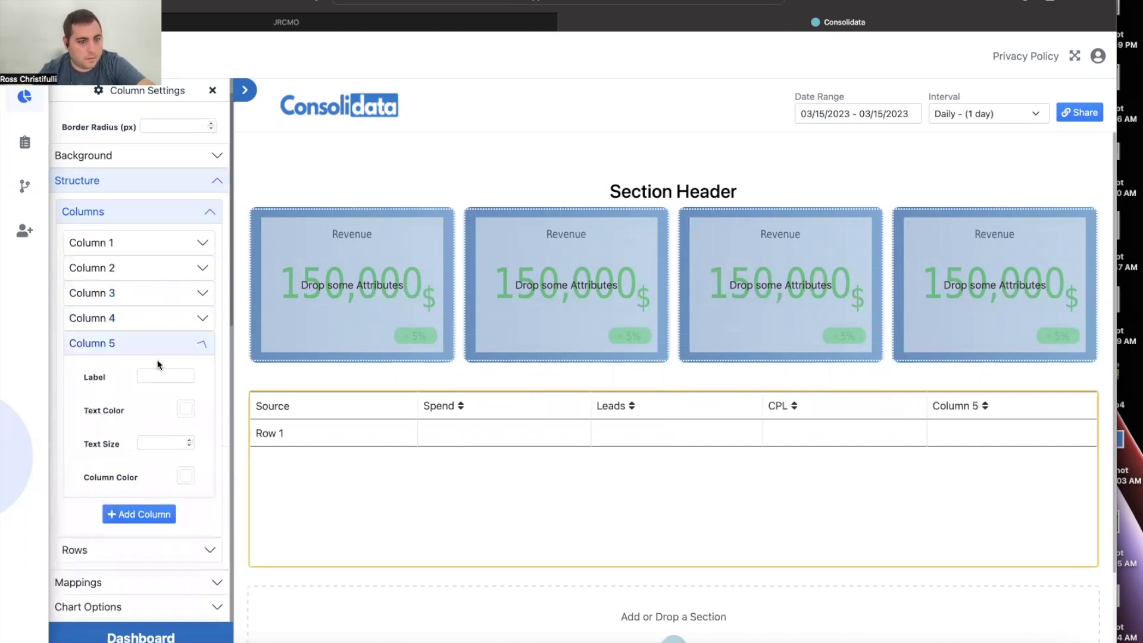
{"action": "left_click", "coordinate": [162, 377]}
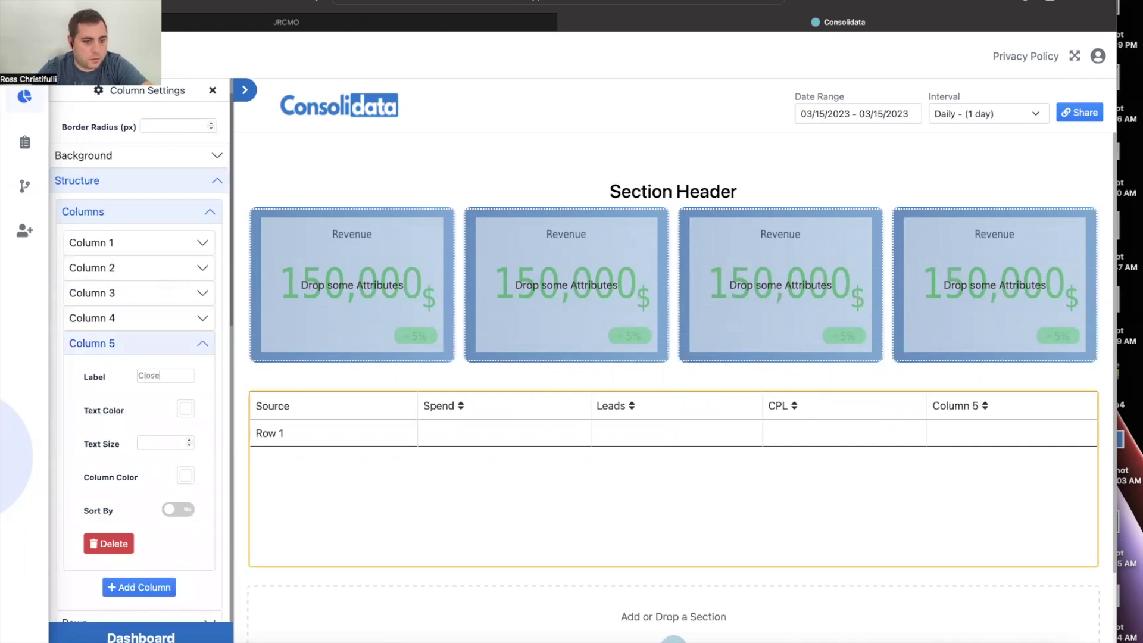
{"action": "left_click", "coordinate": [170, 356]}
{"action": "left_click", "coordinate": [156, 370]}
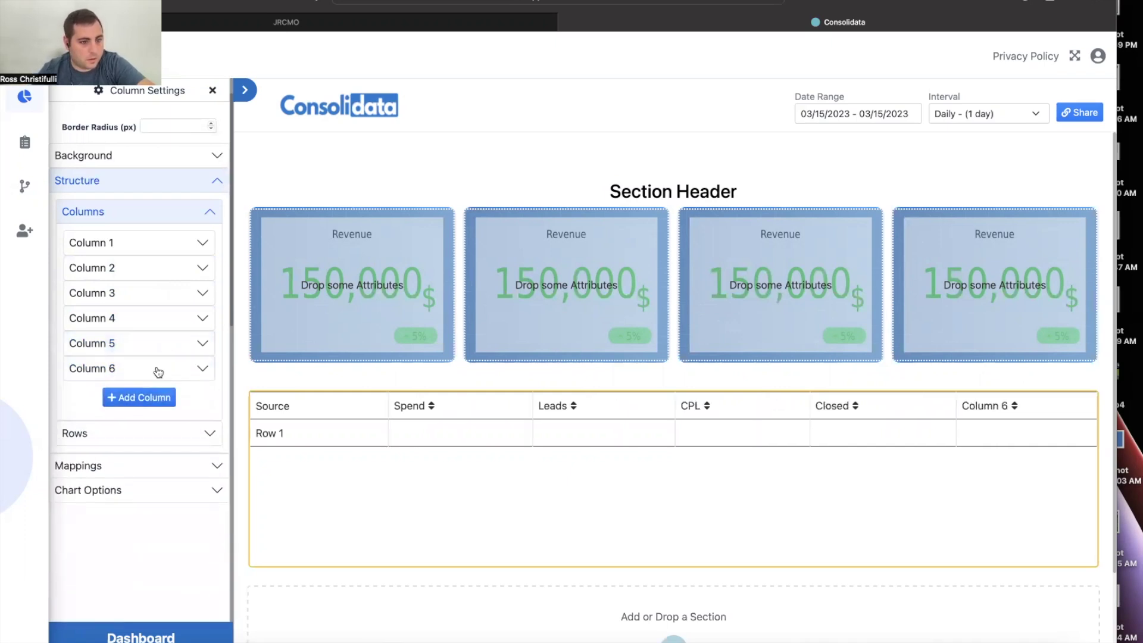
{"action": "left_click", "coordinate": [159, 370]}
{"action": "left_click", "coordinate": [170, 401]}
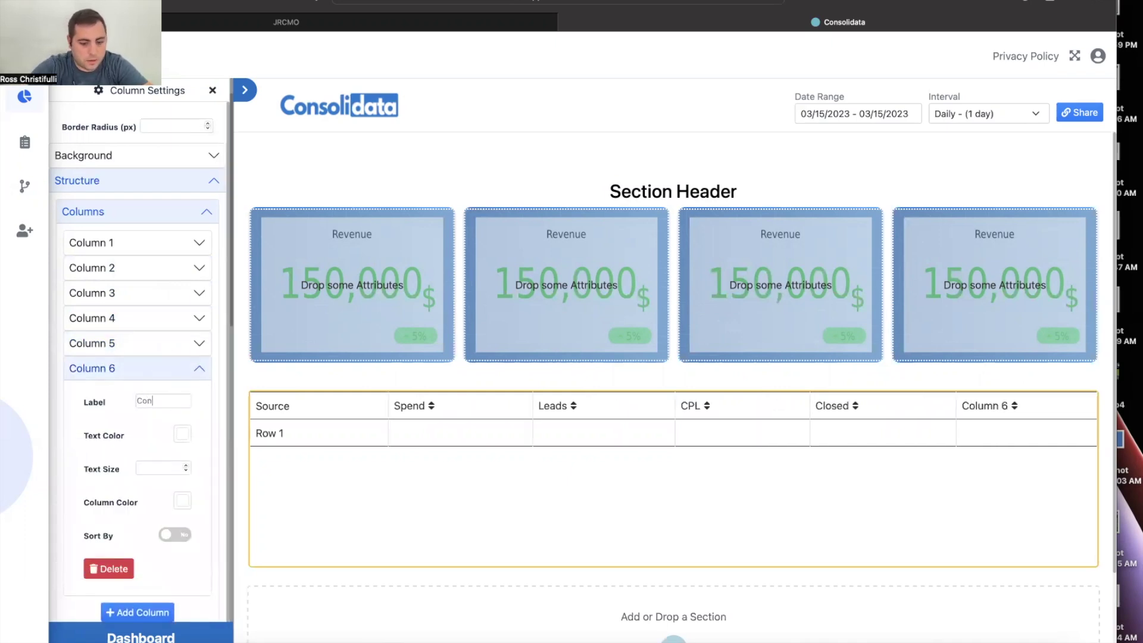
{"action": "type", "text": "Conversion Rate"}
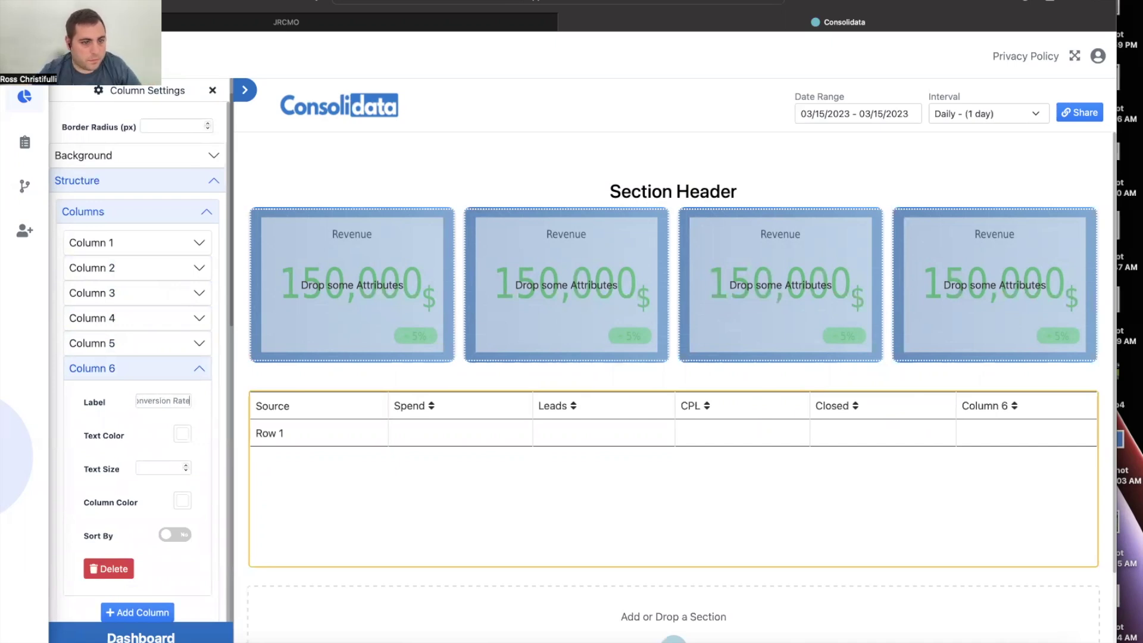
{"action": "left_click", "coordinate": [172, 376]}
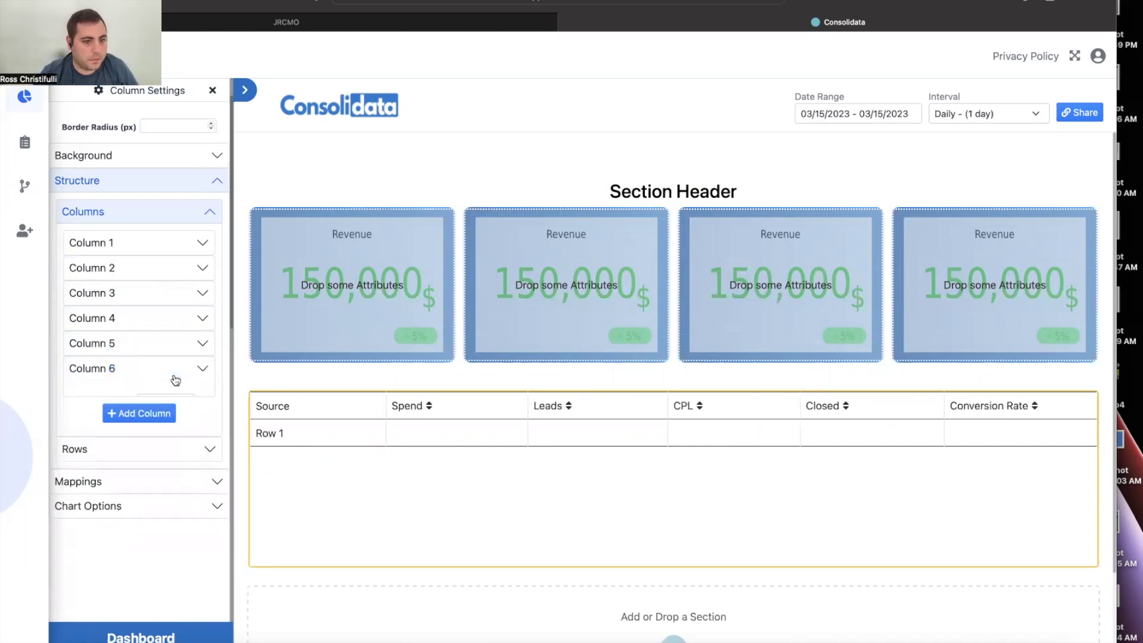
Label the list chart's first row Facebook Ads and add a second row labelled Google Ads.
{"action": "left_click", "coordinate": [190, 214]}
{"action": "left_click", "coordinate": [188, 244]}
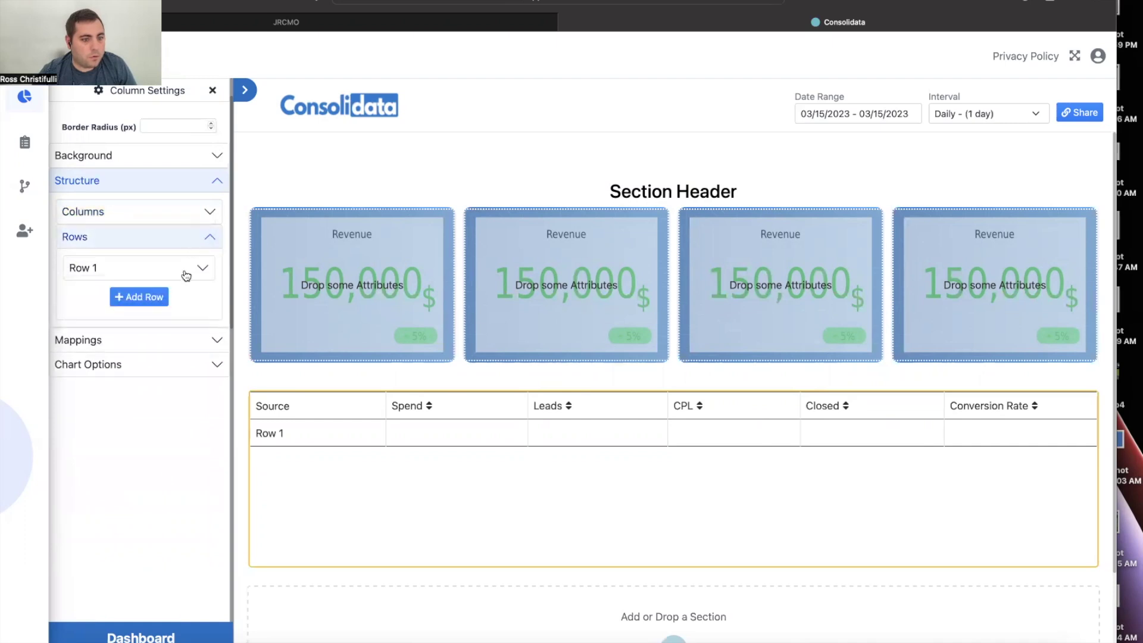
{"action": "left_click", "coordinate": [186, 274]}
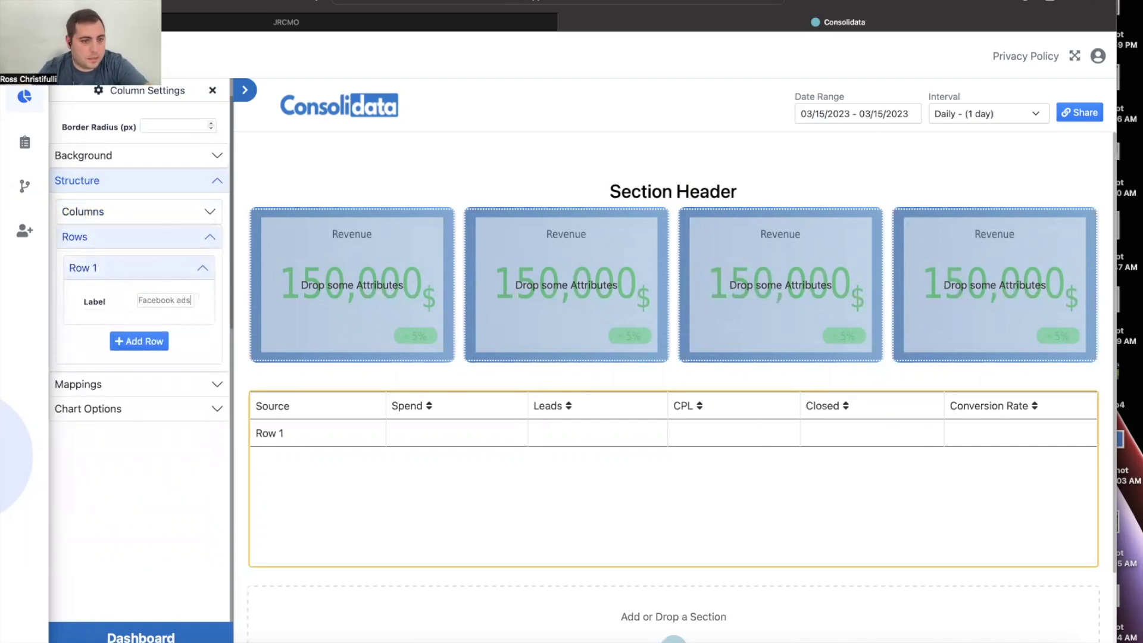
{"action": "left_click", "coordinate": [139, 341]}
{"action": "left_click", "coordinate": [148, 344]}
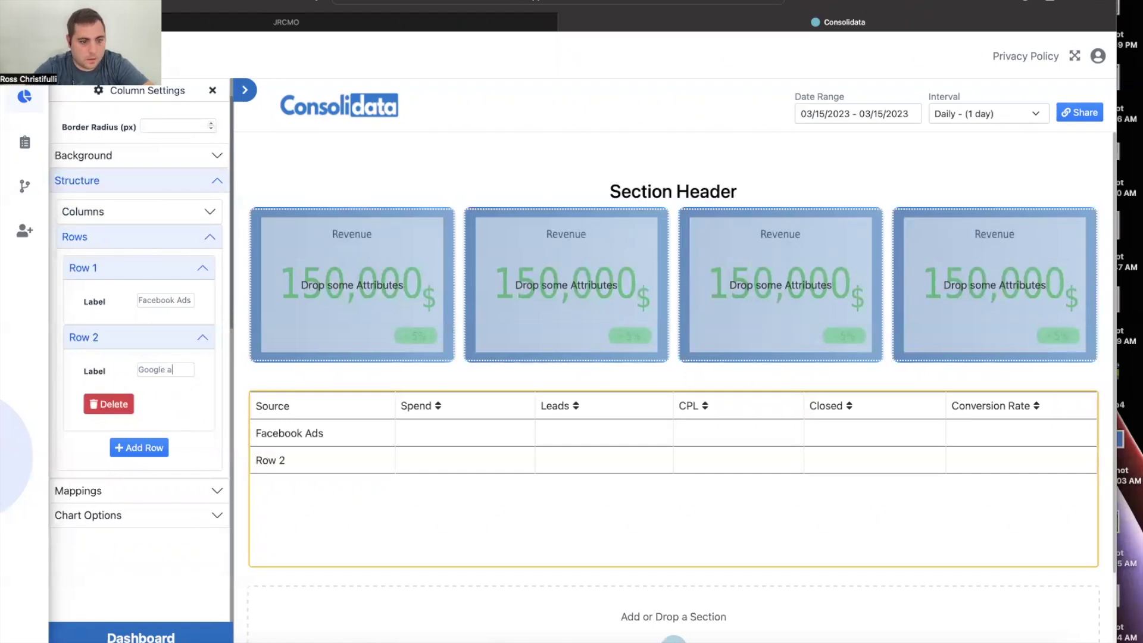
{"action": "left_click", "coordinate": [168, 334]}
{"action": "left_click", "coordinate": [176, 268]}
Add a third and a fourth row to the list chart, labelled TikTok Ads and Organic.
{"action": "left_click", "coordinate": [159, 325]}
{"action": "left_click", "coordinate": [158, 324]}
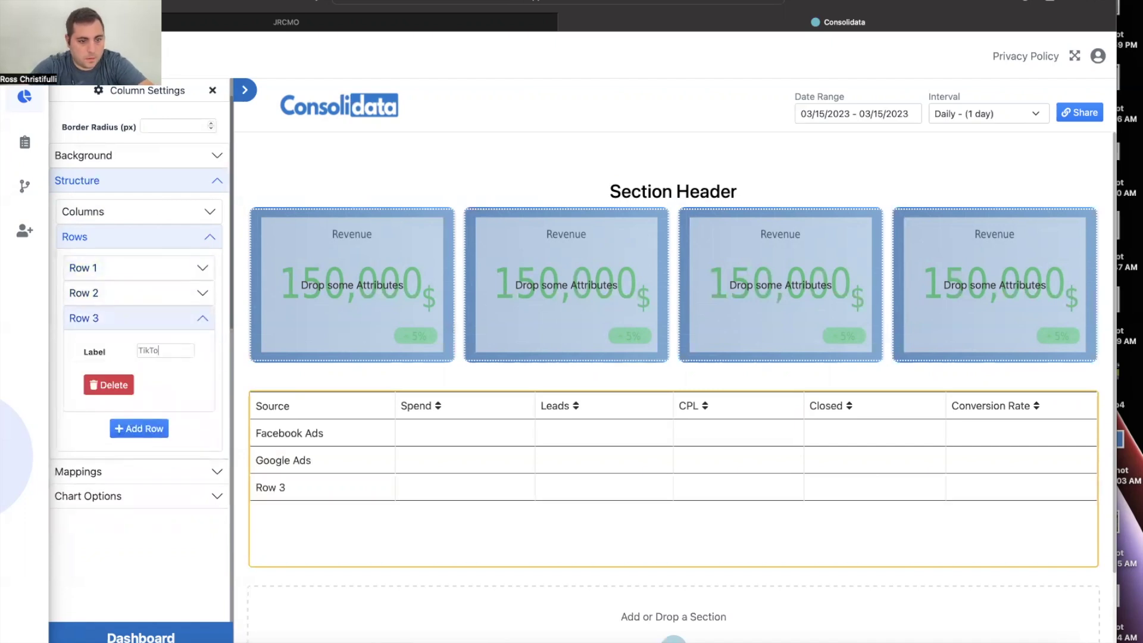
{"action": "left_click", "coordinate": [168, 321]}
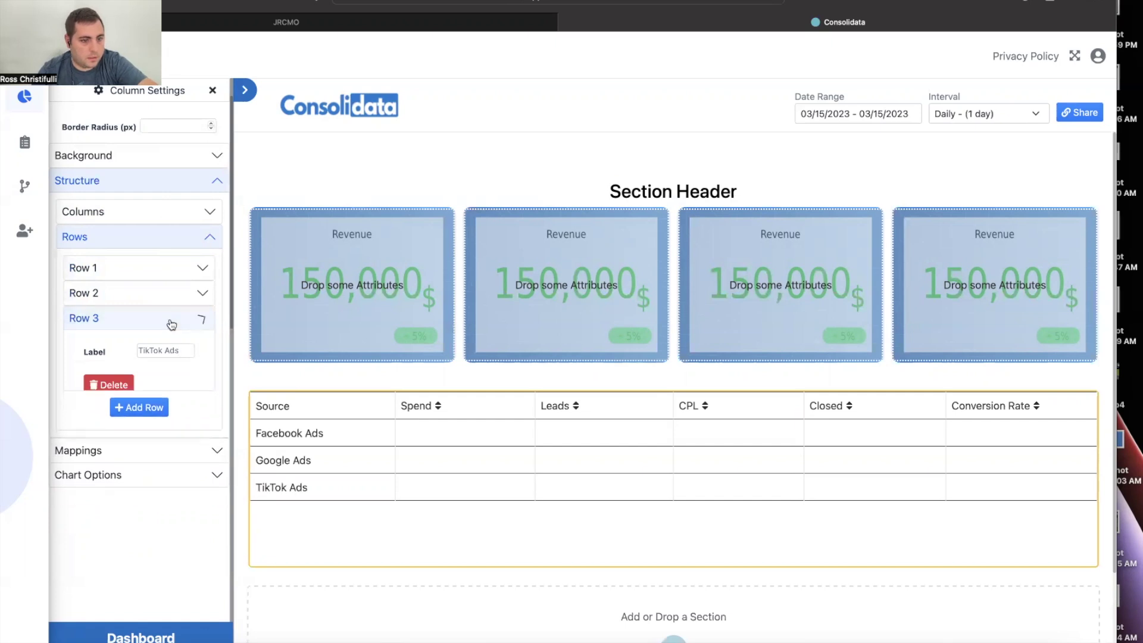
{"action": "left_click", "coordinate": [159, 345]}
{"action": "left_click", "coordinate": [158, 345]}
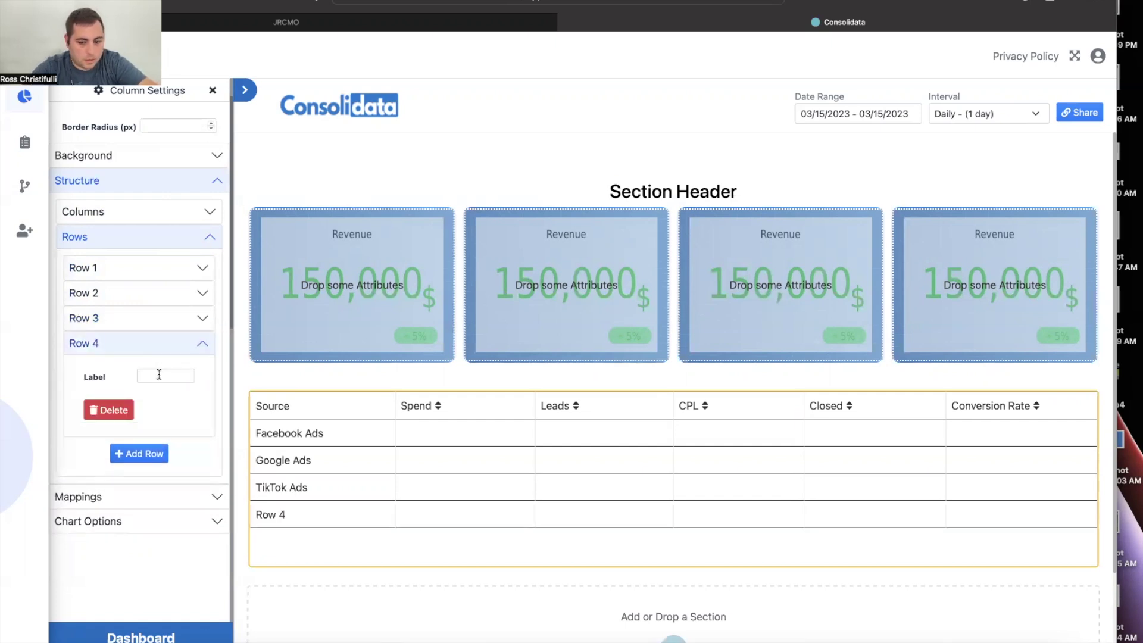
{"action": "type", "text": "Organic"}
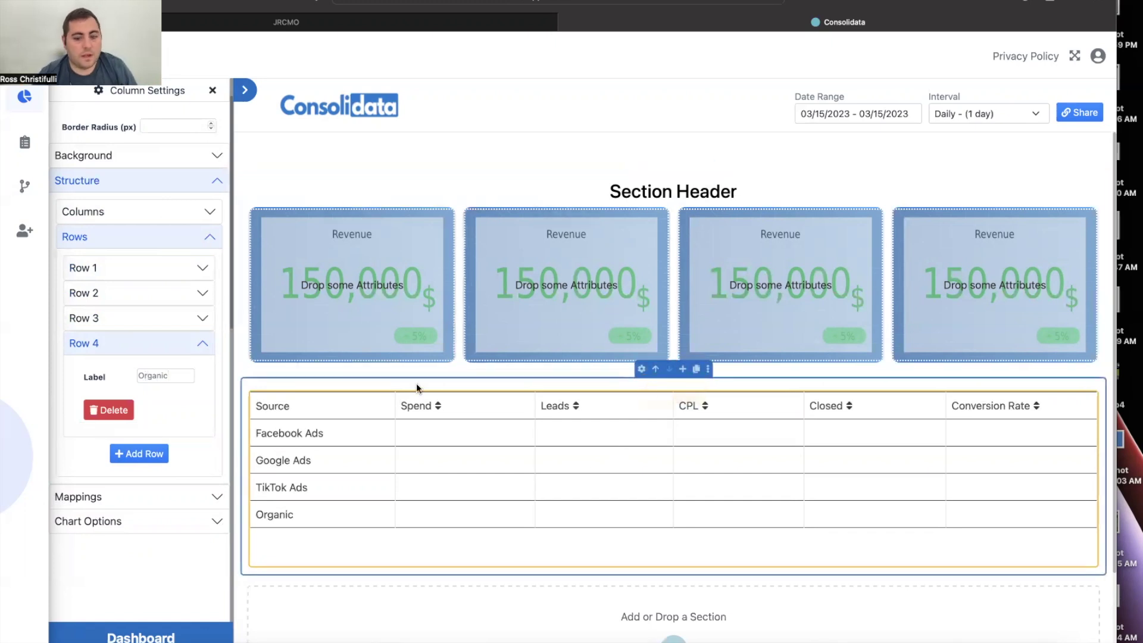
Add a two-column section below the list chart.
{"action": "scroll", "coordinate": [613, 518], "scroll_direction": "down", "scroll_amount": 3}
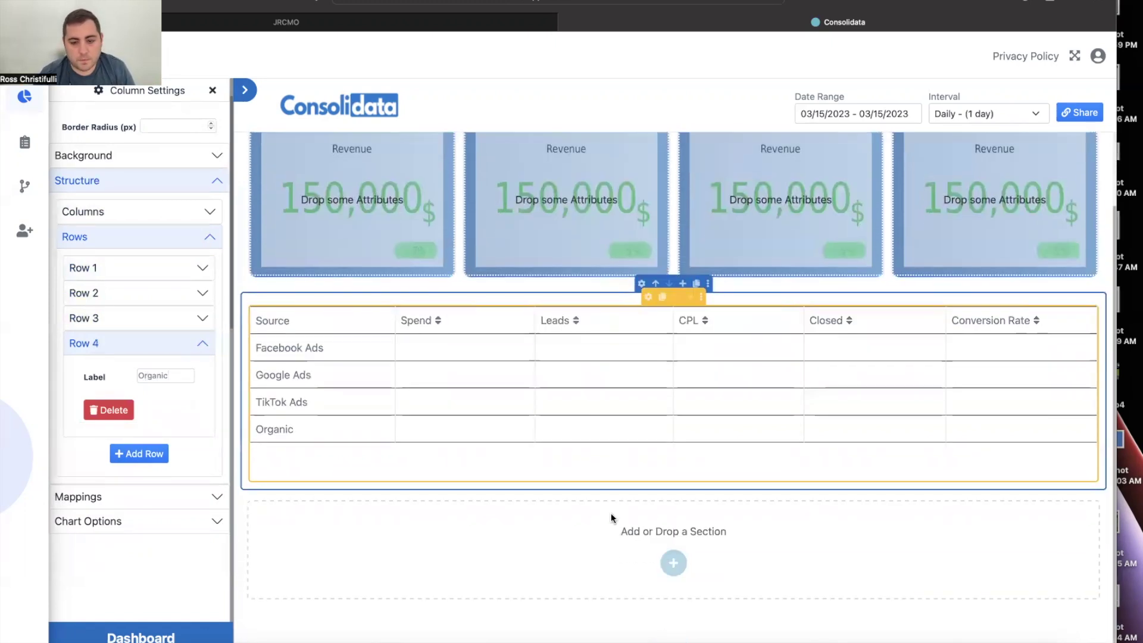
{"action": "left_click", "coordinate": [669, 567]}
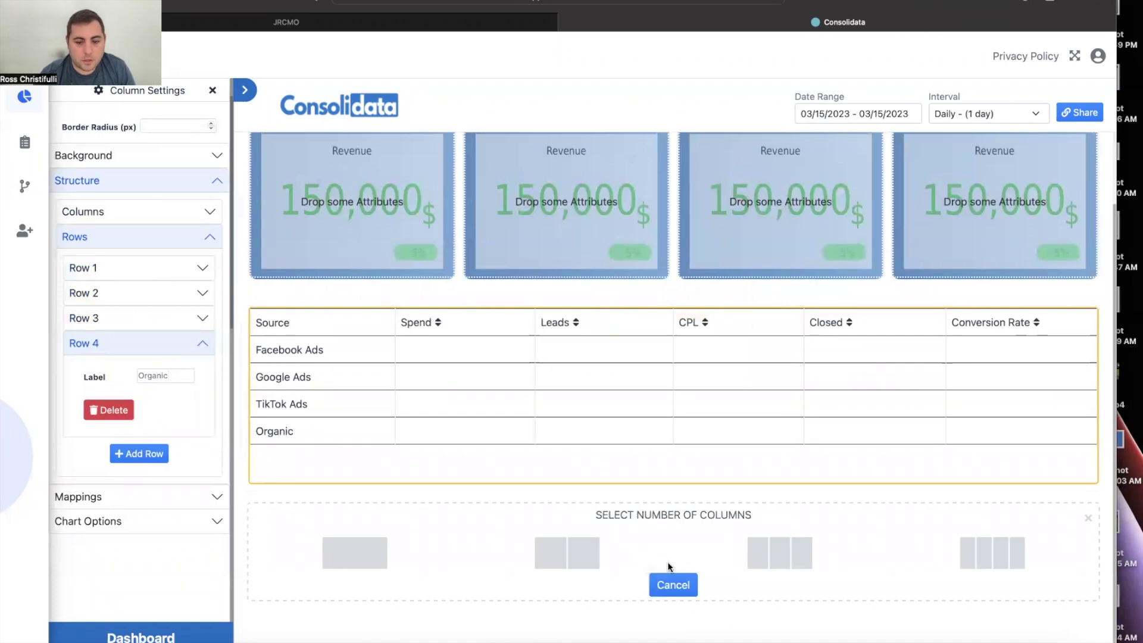
{"action": "left_click", "coordinate": [573, 553]}
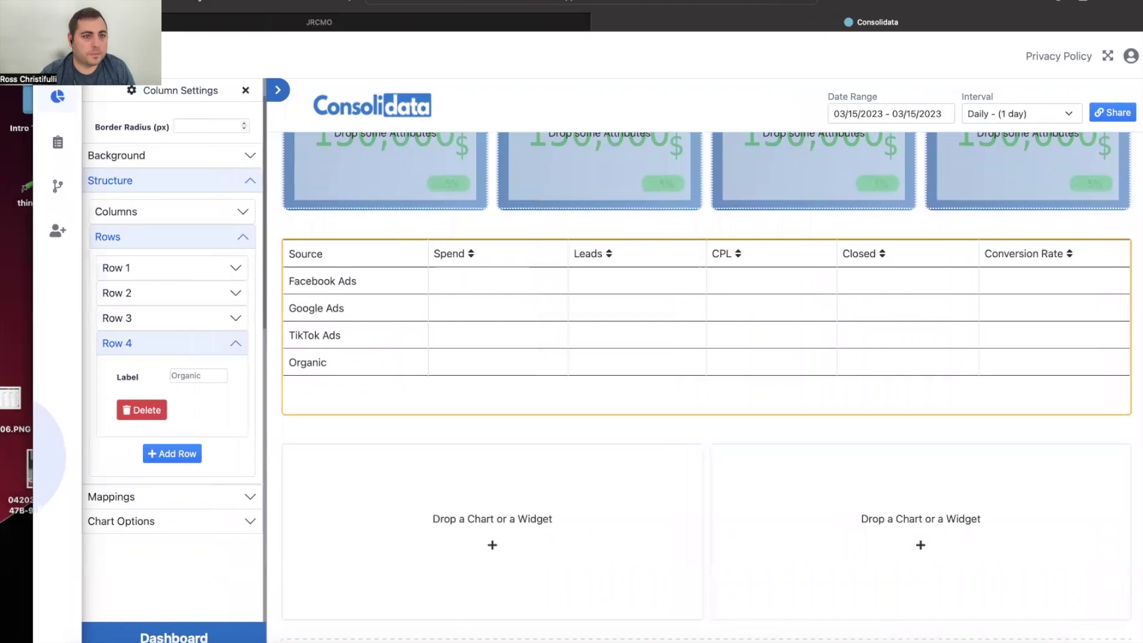
Close the column settings and place a Doughnut Chart in the new section's first column and an Area Chart in its second.
{"action": "left_click_drag", "start_coordinate": [81, 0], "coordinate": [184, 5]}
{"action": "left_click", "coordinate": [180, 4]}
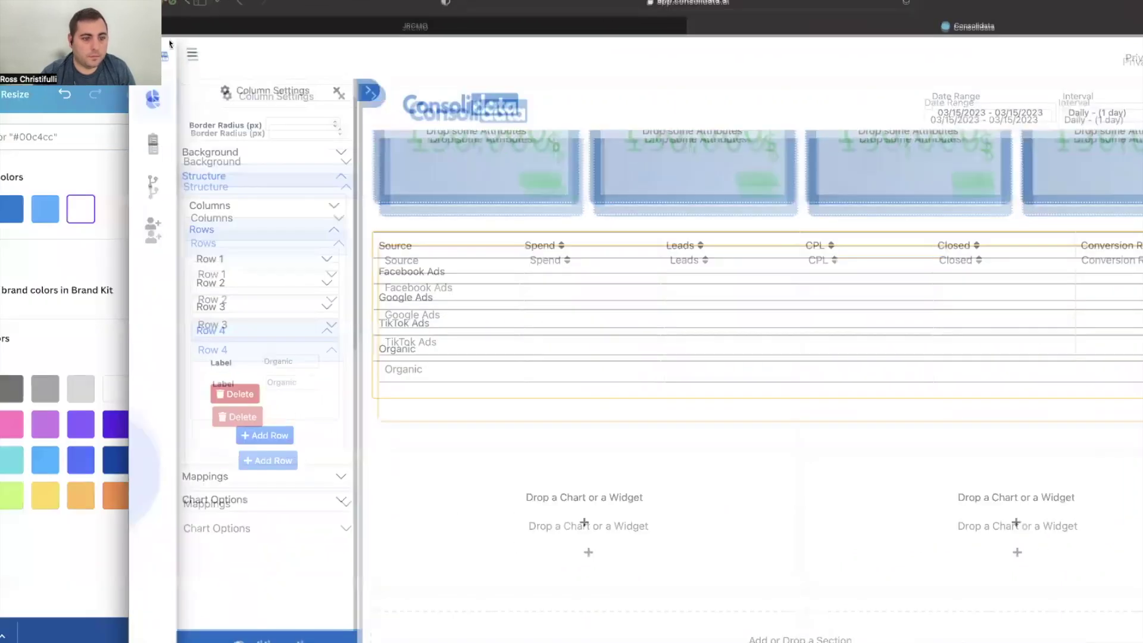
{"action": "left_click", "coordinate": [178, 179]}
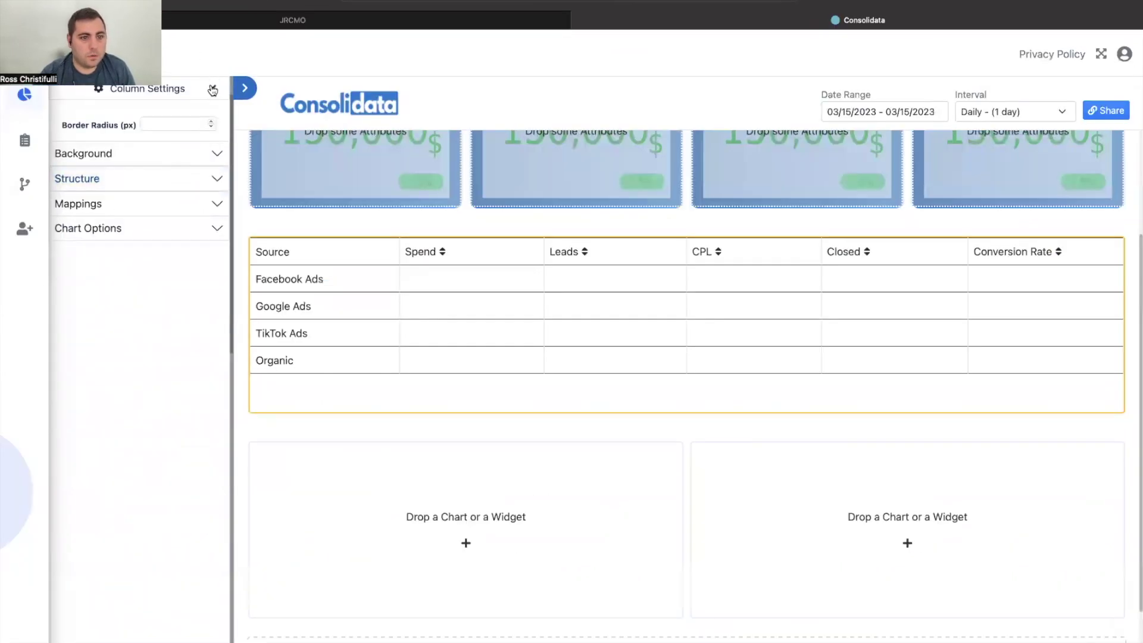
{"action": "left_click", "coordinate": [212, 90]}
{"action": "left_click_drag", "start_coordinate": [108, 507], "coordinate": [446, 485]}
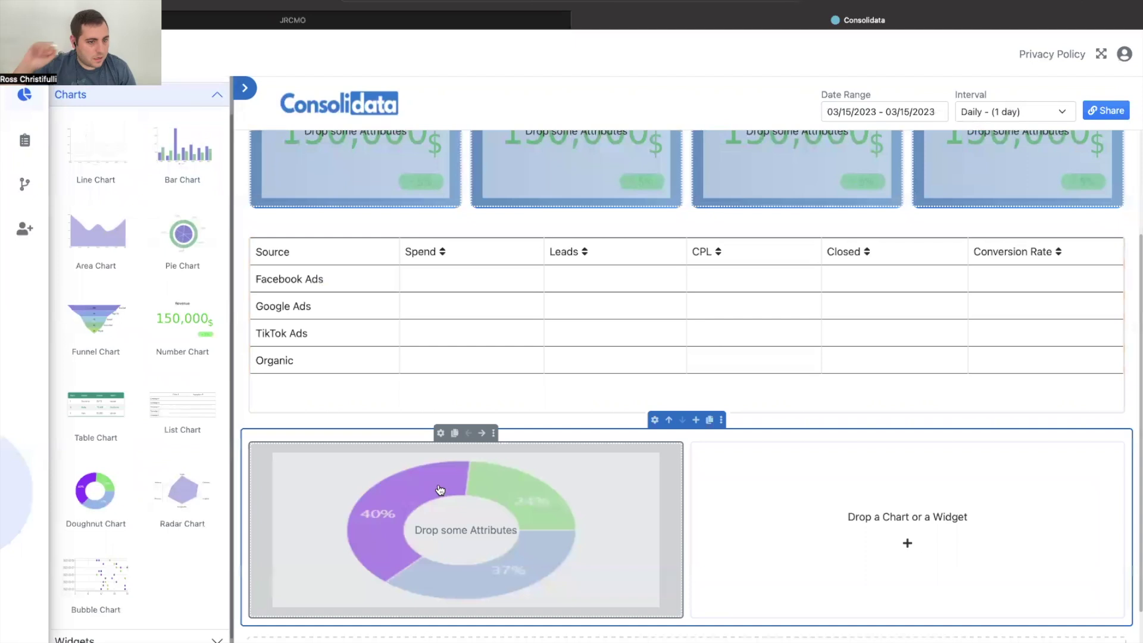
{"action": "left_click_drag", "start_coordinate": [98, 235], "coordinate": [780, 510]}
{"action": "scroll", "coordinate": [872, 501], "scroll_direction": "up", "scroll_amount": 3}
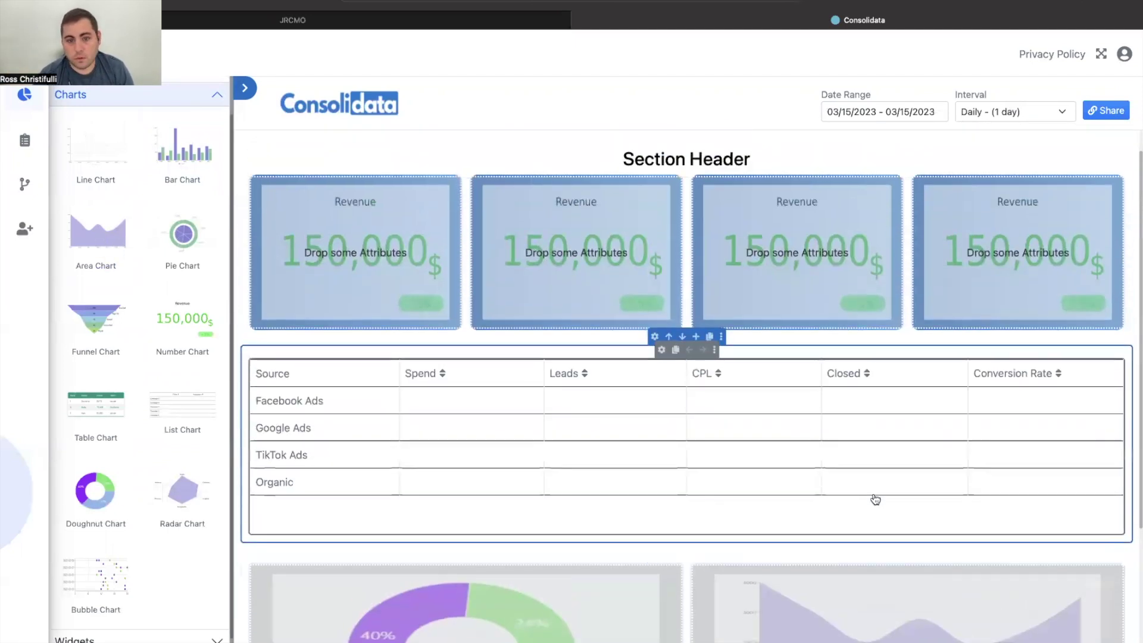
{"action": "scroll", "coordinate": [875, 499], "scroll_direction": "down", "scroll_amount": 1}
{"action": "scroll", "coordinate": [875, 499], "scroll_direction": "up", "scroll_amount": 2}
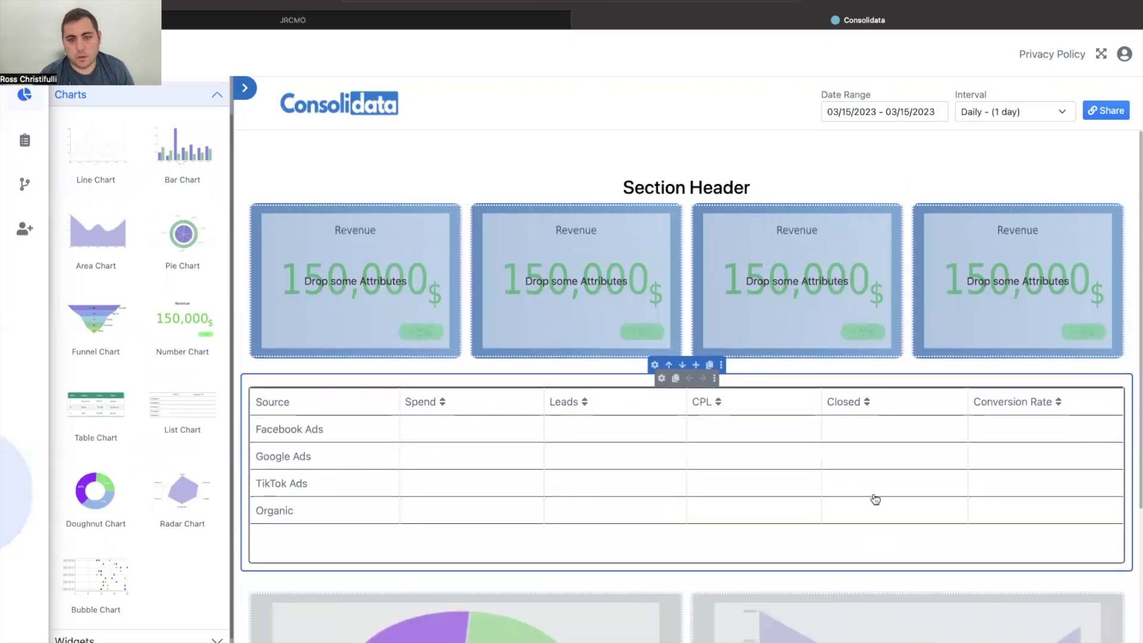
{"action": "scroll", "coordinate": [875, 499], "scroll_direction": "down", "scroll_amount": 3}
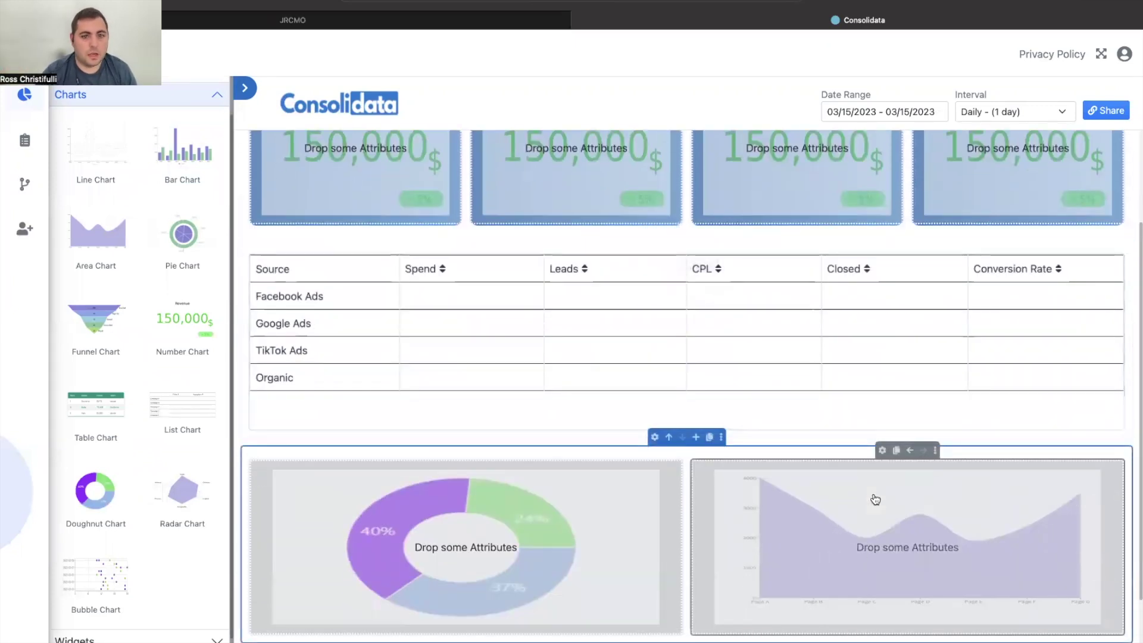
{"action": "scroll", "coordinate": [526, 343], "scroll_direction": "up", "scroll_amount": 2}
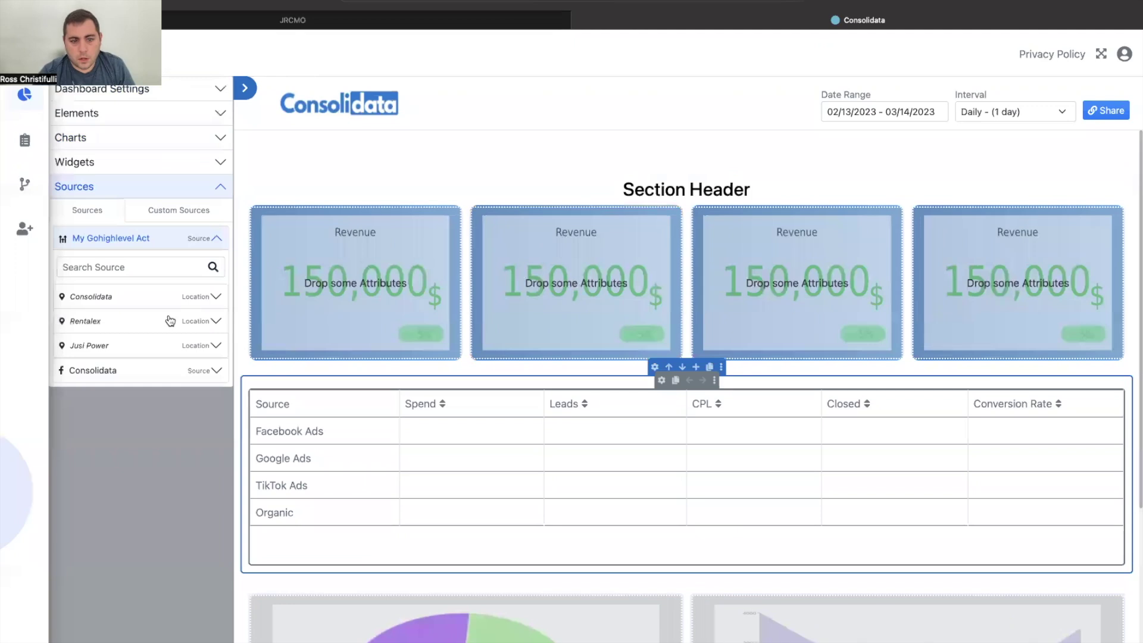
Create a GHL attribute named Leads with a result type for the Rentalex location of My Gohighlevel Act.
{"action": "left_click", "coordinate": [170, 320]}
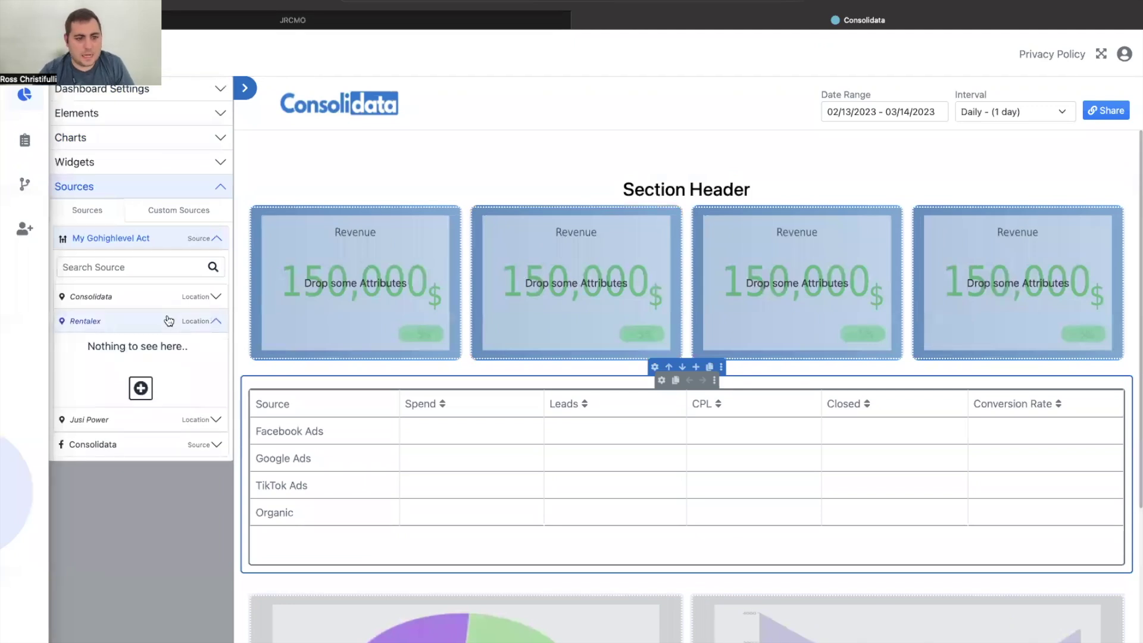
{"action": "left_click", "coordinate": [141, 387]}
{"action": "left_click", "coordinate": [665, 177]}
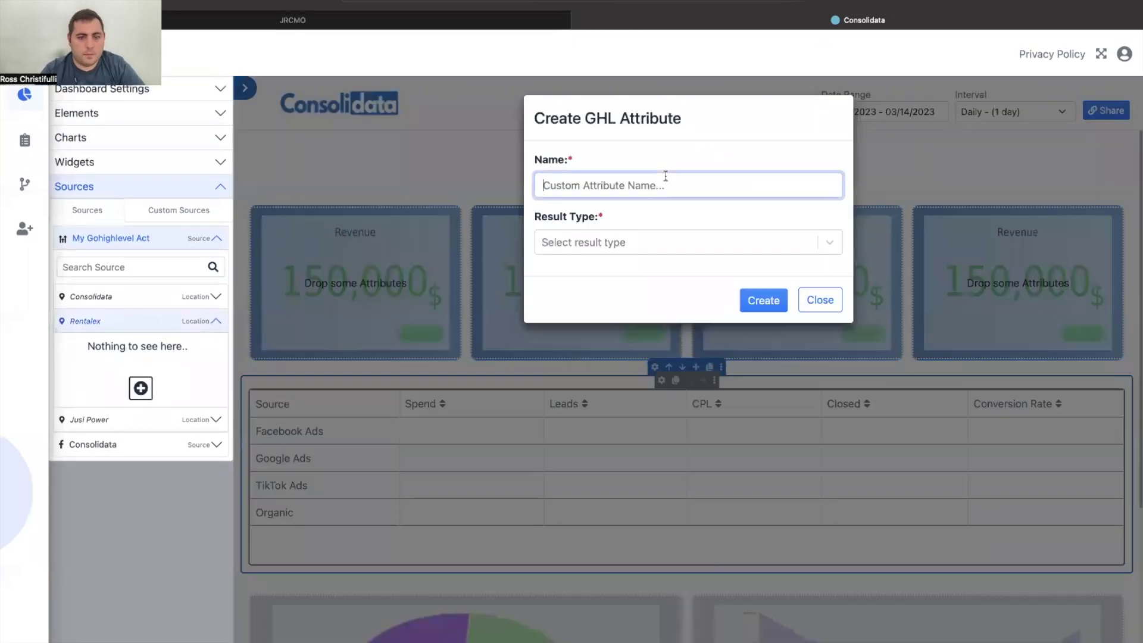
{"action": "type", "text": "Leads"}
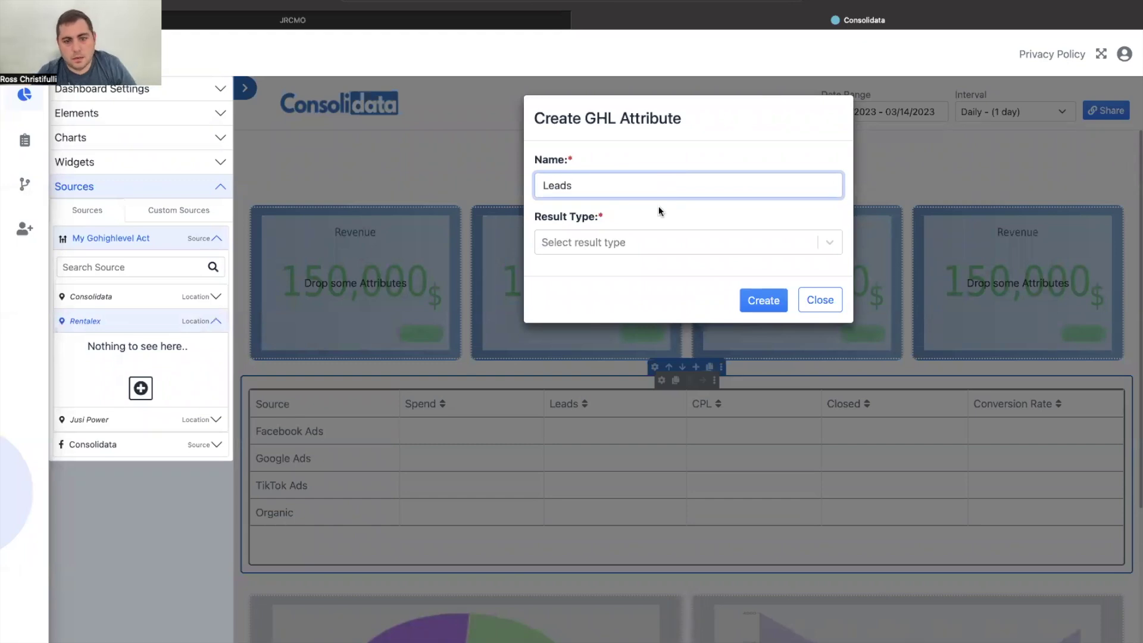
{"action": "left_click", "coordinate": [652, 241]}
{"action": "left_click", "coordinate": [622, 299]}
{"action": "left_click", "coordinate": [622, 301]}
{"action": "left_click", "coordinate": [620, 332]}
{"action": "left_click", "coordinate": [748, 470]}
Assign the Leads attribute to the first number chart and set the dashboard's date range to 02/13/2023 - 03/14/2023.
{"action": "left_click_drag", "start_coordinate": [70, 375], "coordinate": [302, 306]}
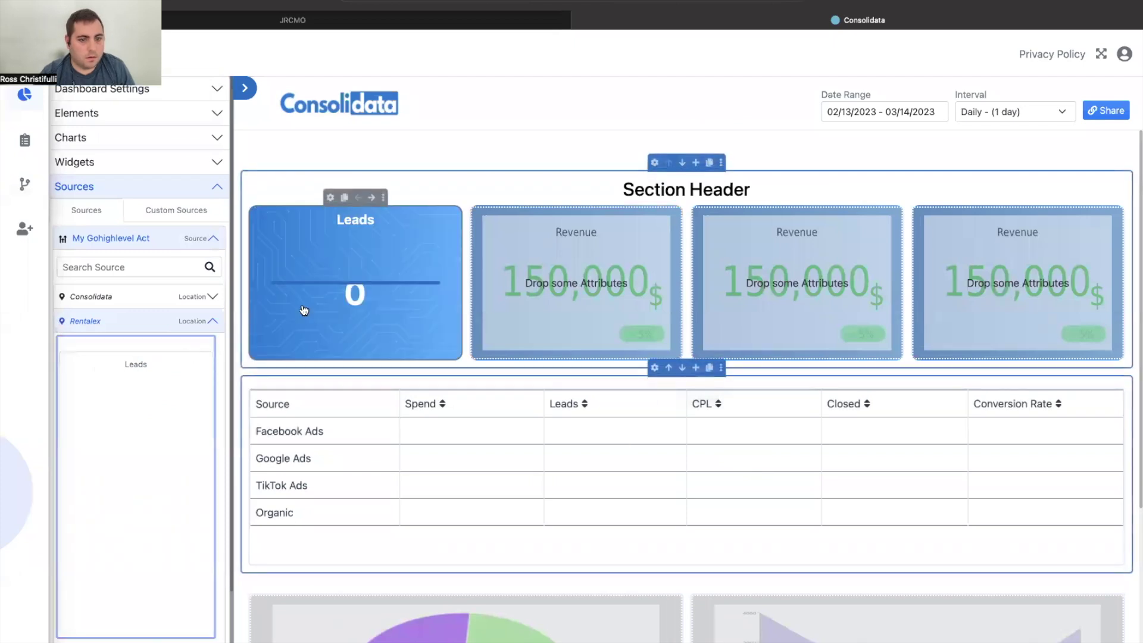
{"action": "left_click", "coordinate": [886, 107]}
{"action": "left_click", "coordinate": [872, 200]}
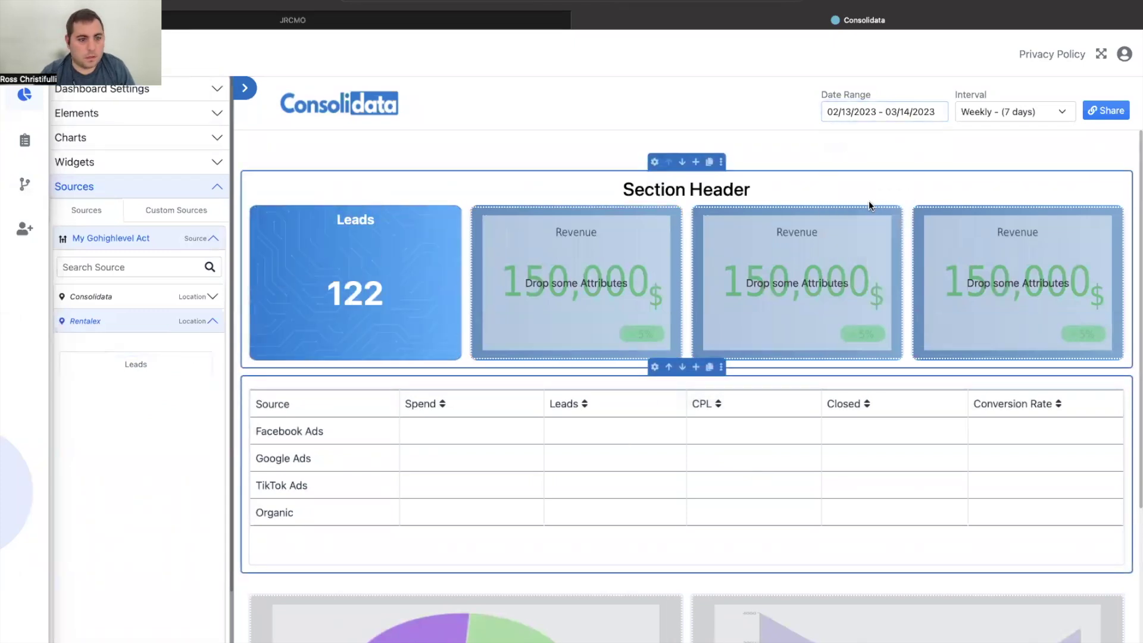
{"action": "left_click", "coordinate": [196, 322]}
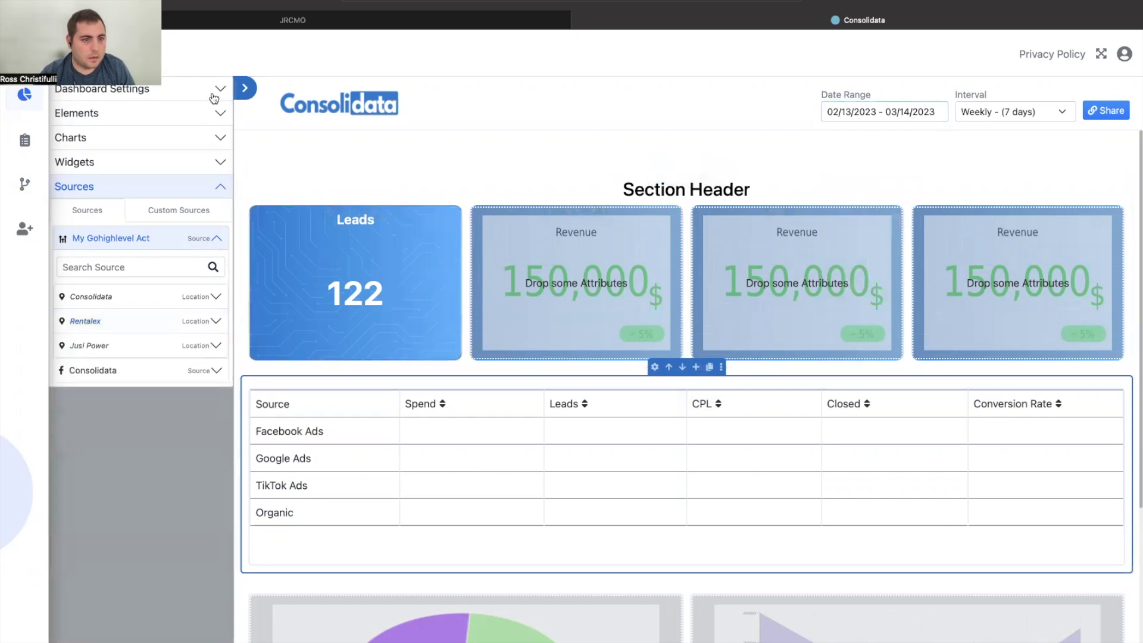
Look over the dashboard actions for downloading and saving the current date filters, and return to the connected sources.
{"action": "left_click", "coordinate": [176, 316]}
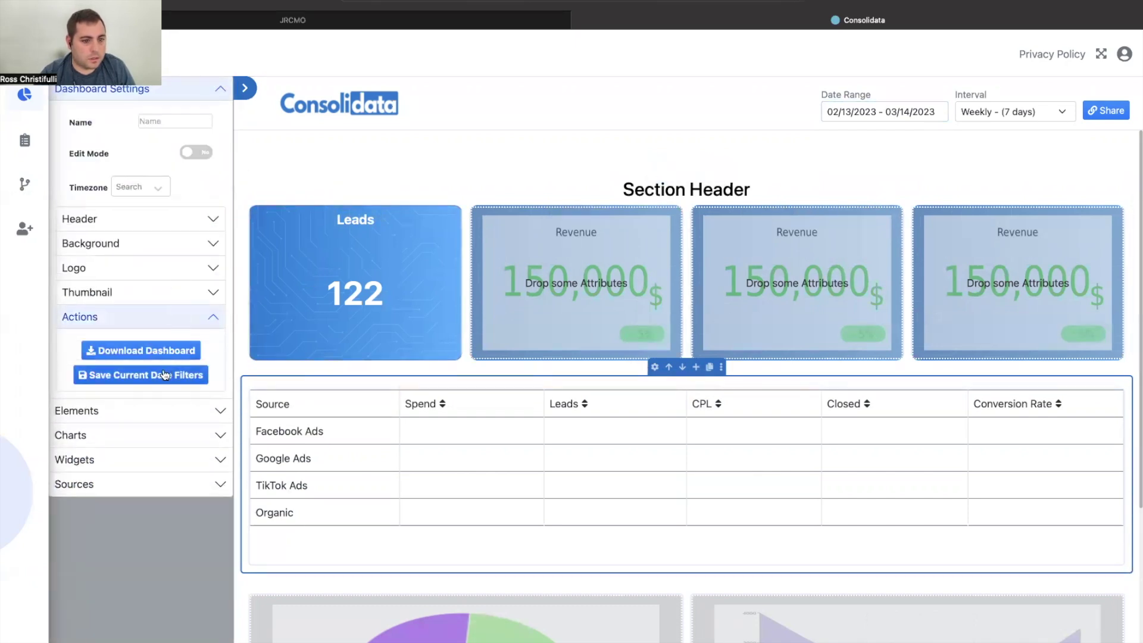
{"action": "left_click", "coordinate": [144, 325]}
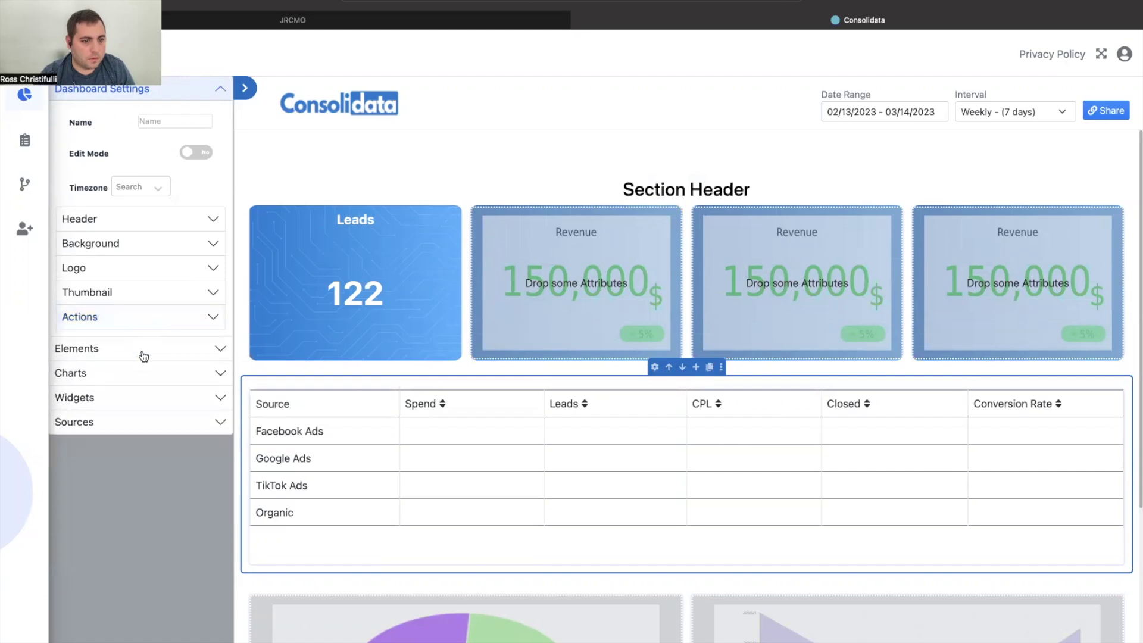
{"action": "left_click", "coordinate": [144, 424]}
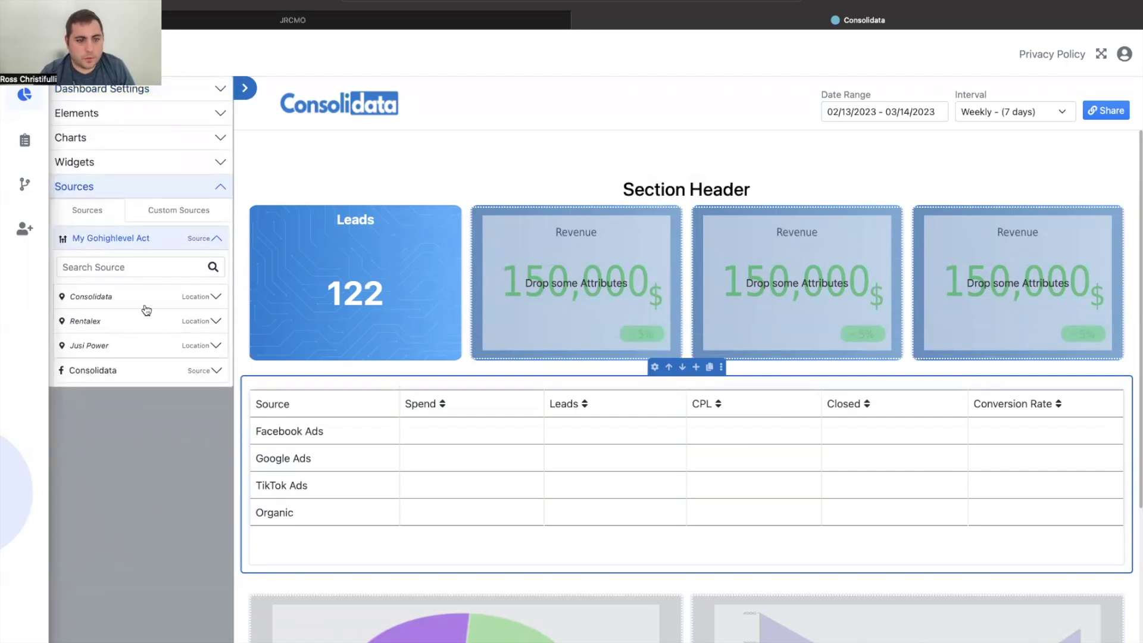
Create a GHL attribute named Apts with result type Count of appointments for the Consolidata location of My Gohighlevel Act.
{"action": "left_click", "coordinate": [145, 301]}
{"action": "left_click", "coordinate": [141, 364]}
{"action": "left_click", "coordinate": [589, 178]}
{"action": "type", "text": "Apts"}
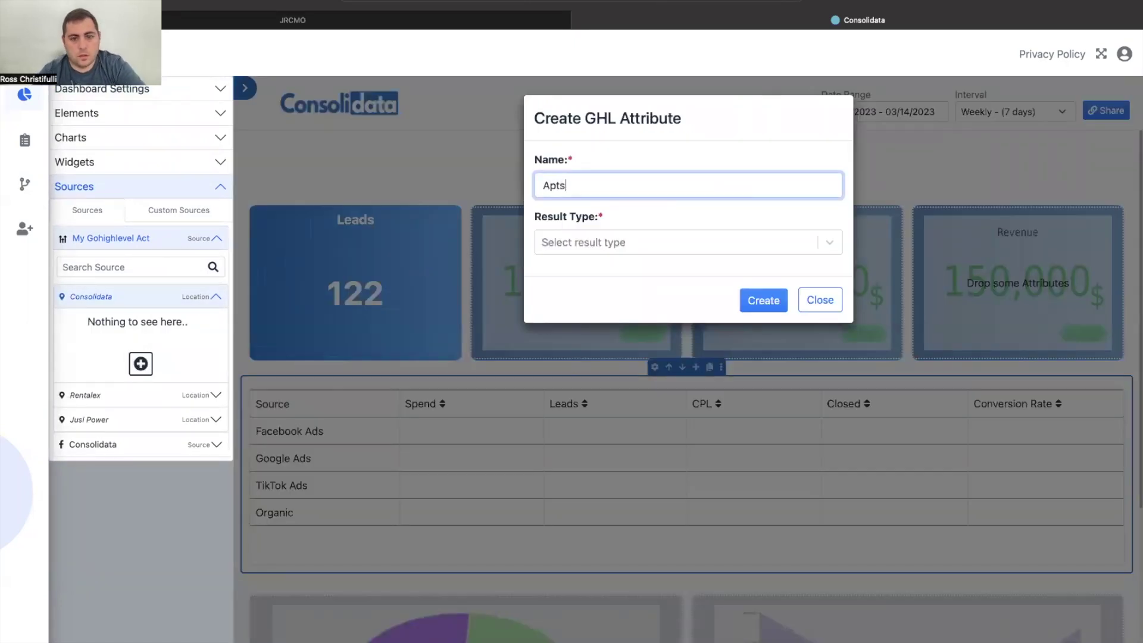
{"action": "left_click", "coordinate": [578, 241]}
{"action": "left_click", "coordinate": [585, 352]}
{"action": "left_click", "coordinate": [600, 300]}
{"action": "left_click", "coordinate": [601, 328]}
{"action": "left_click", "coordinate": [763, 528]}
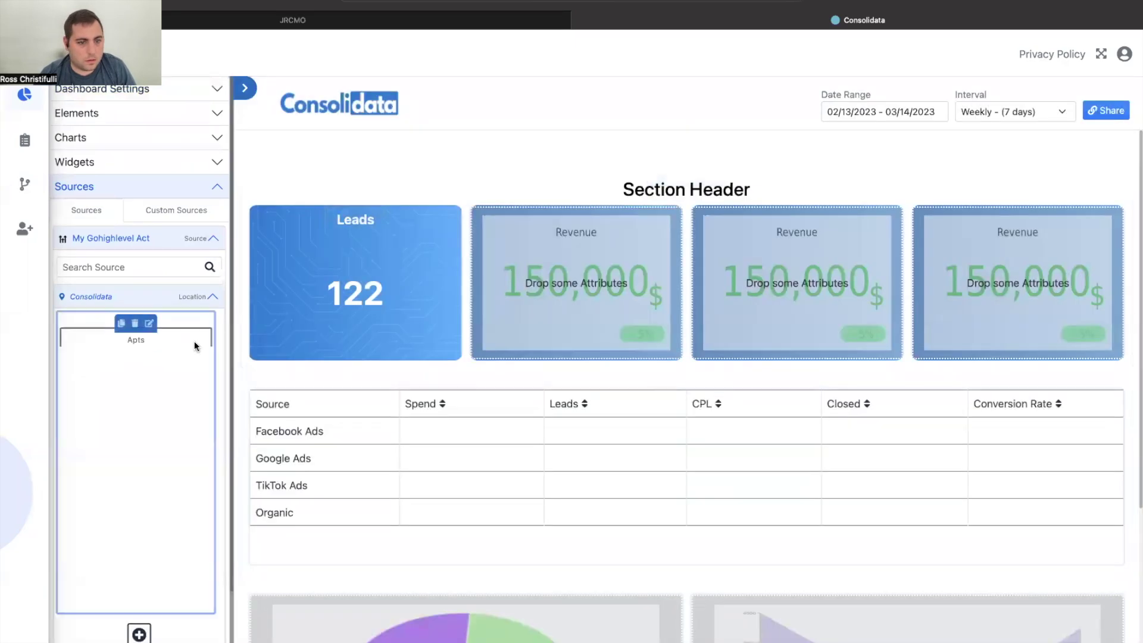
Assign the Apts attribute to the second number chart and collapse the Consolidata location.
{"action": "left_click_drag", "start_coordinate": [195, 345], "coordinate": [575, 285]}
{"action": "left_click", "coordinate": [101, 296]}
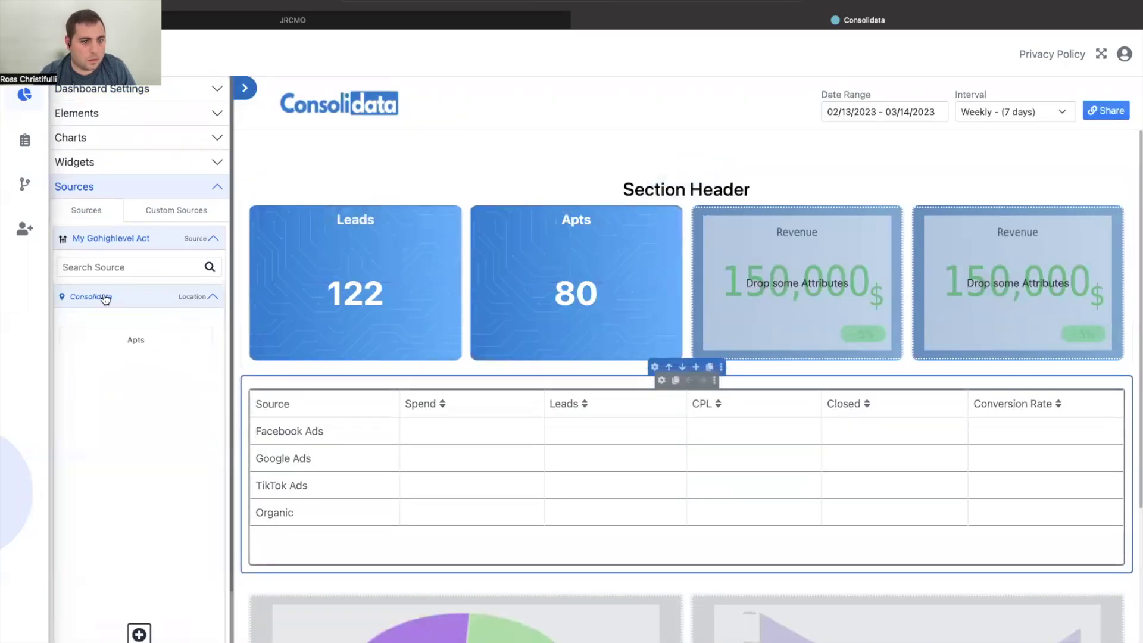
{"action": "left_click", "coordinate": [167, 247]}
{"action": "left_click", "coordinate": [166, 245]}
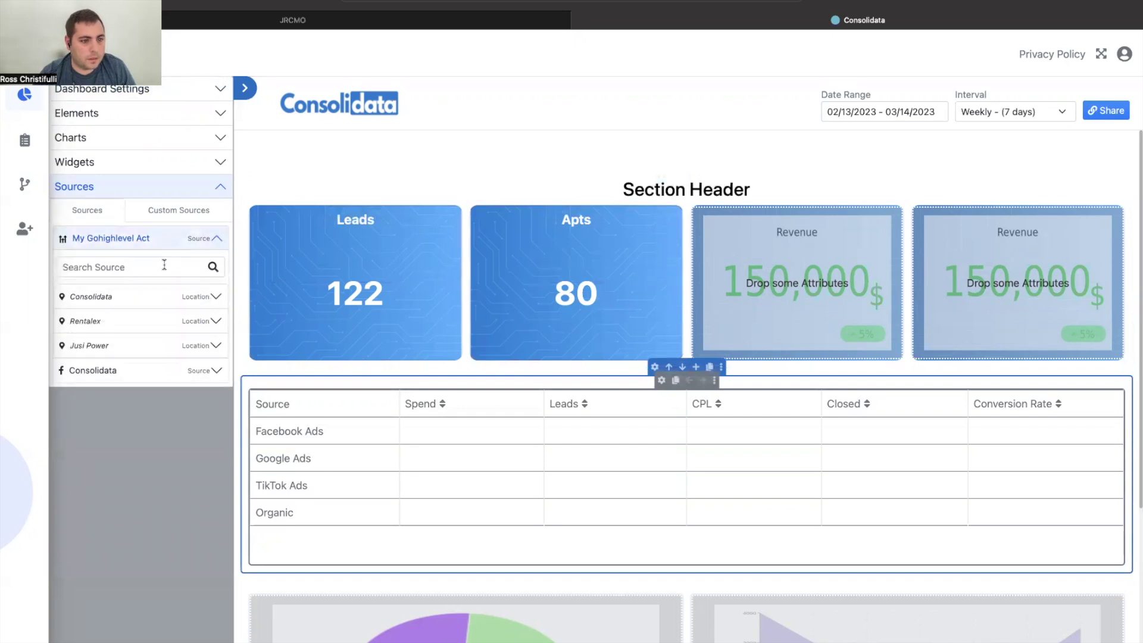
Create a GHL attribute named Won for the Rentalex location with result type Count of contacts and status Won.
{"action": "left_click", "coordinate": [159, 324]}
{"action": "scroll", "coordinate": [113, 469], "scroll_direction": "down", "scroll_amount": 2}
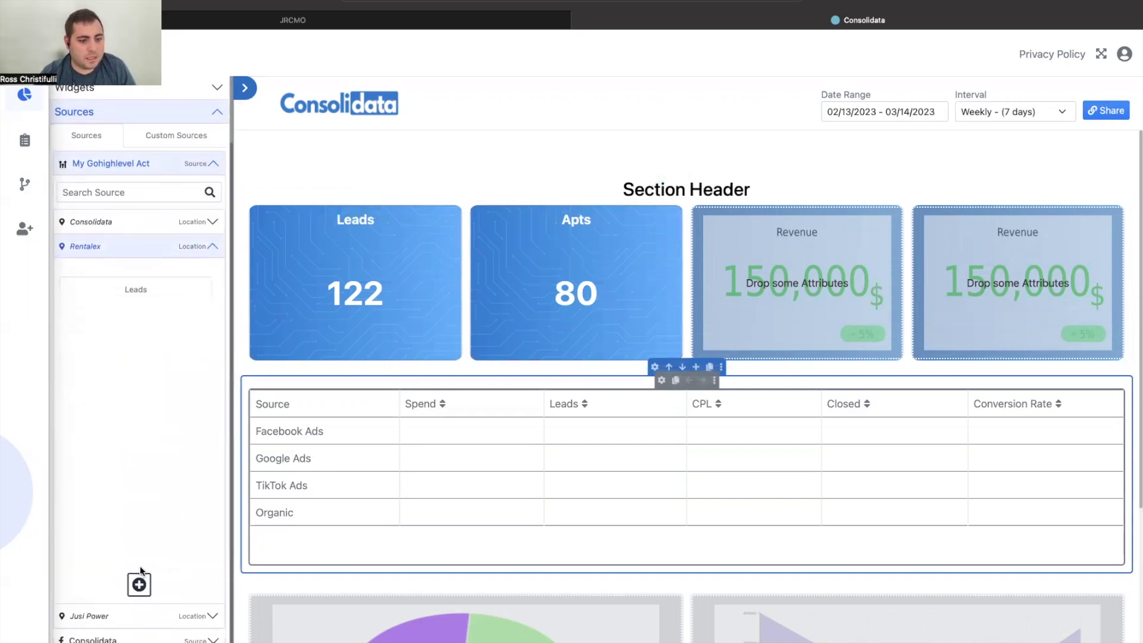
{"action": "left_click", "coordinate": [139, 584]}
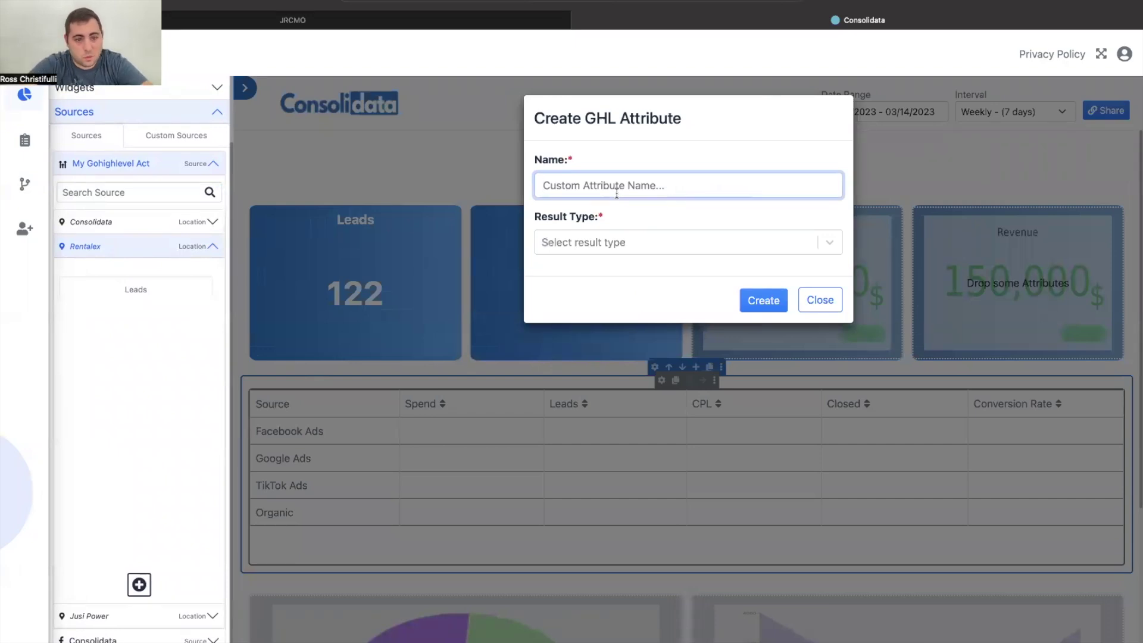
{"action": "type", "text": "Won"}
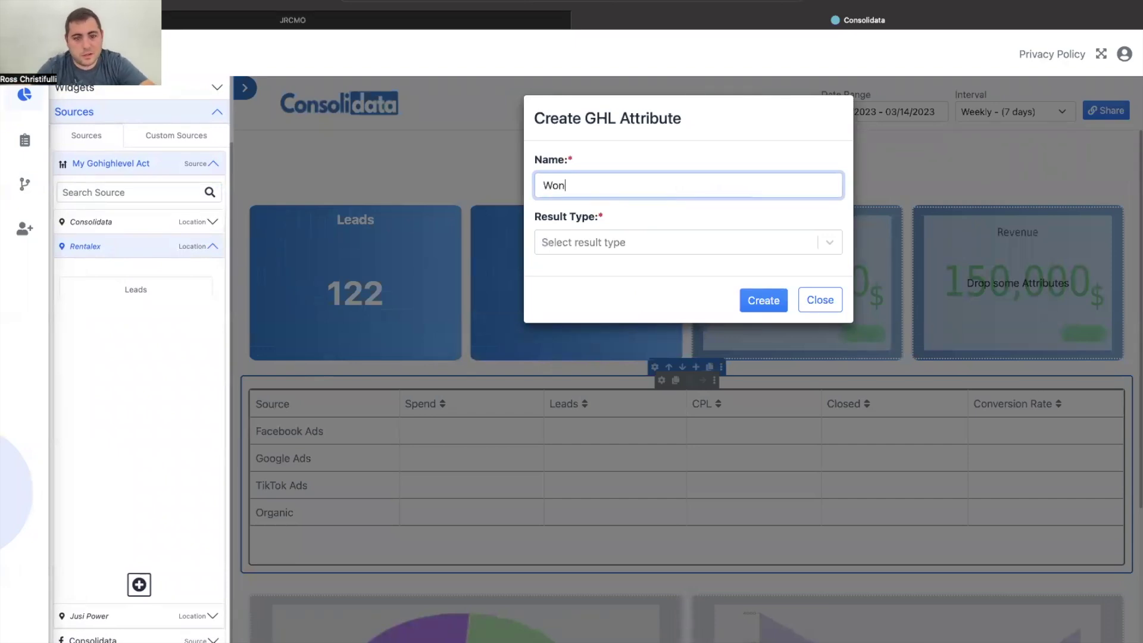
{"action": "left_click", "coordinate": [610, 243]}
{"action": "left_click", "coordinate": [608, 295]}
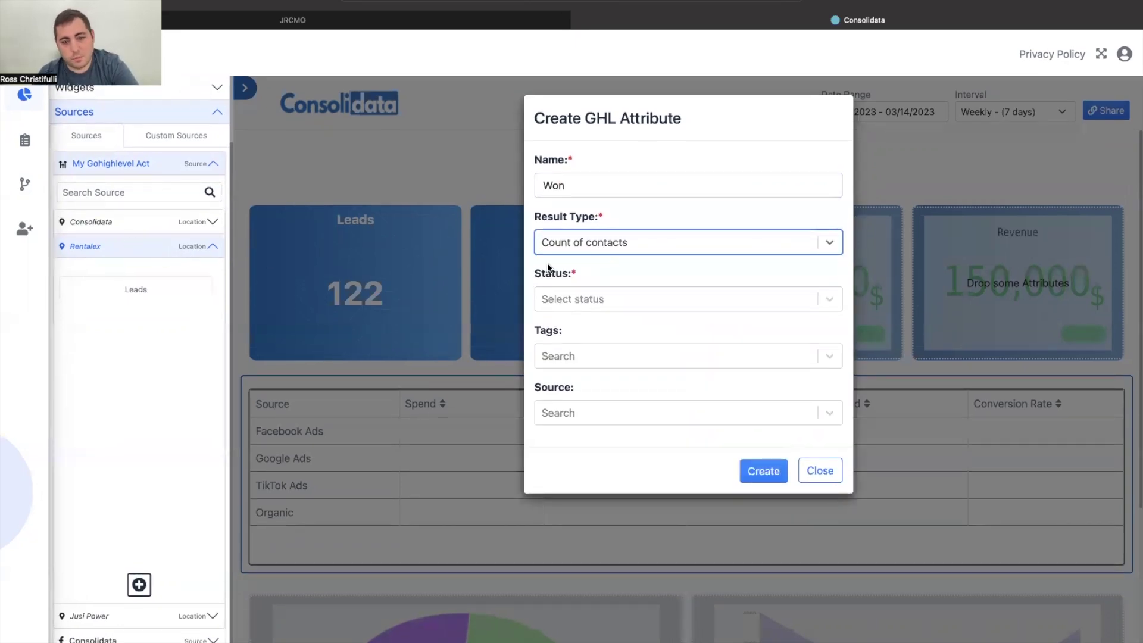
{"action": "left_click", "coordinate": [612, 299]}
{"action": "left_click", "coordinate": [602, 384]}
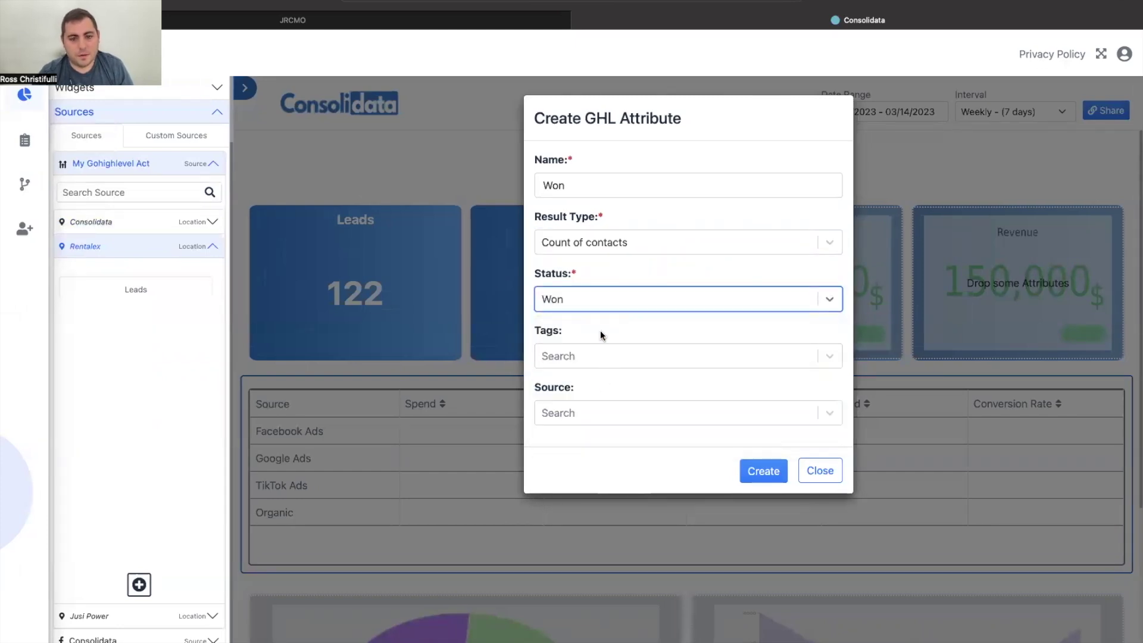
{"action": "left_click", "coordinate": [752, 471]}
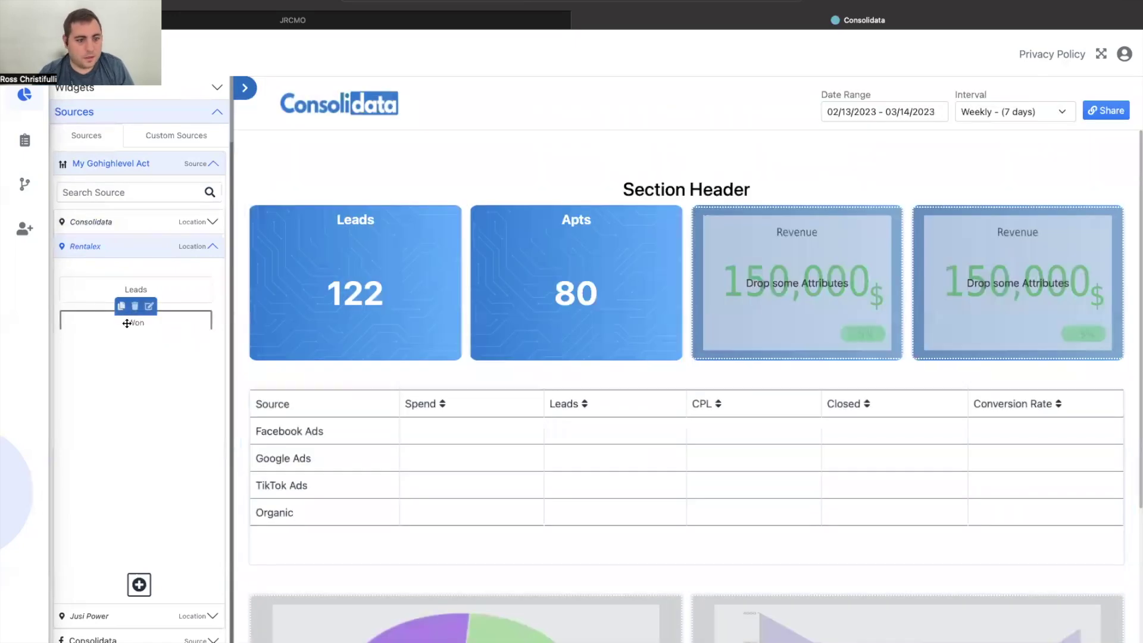
Assign the Won attribute to the third number chart and set that chart's text color to white.
{"action": "left_click_drag", "start_coordinate": [612, 278], "coordinate": [760, 257]}
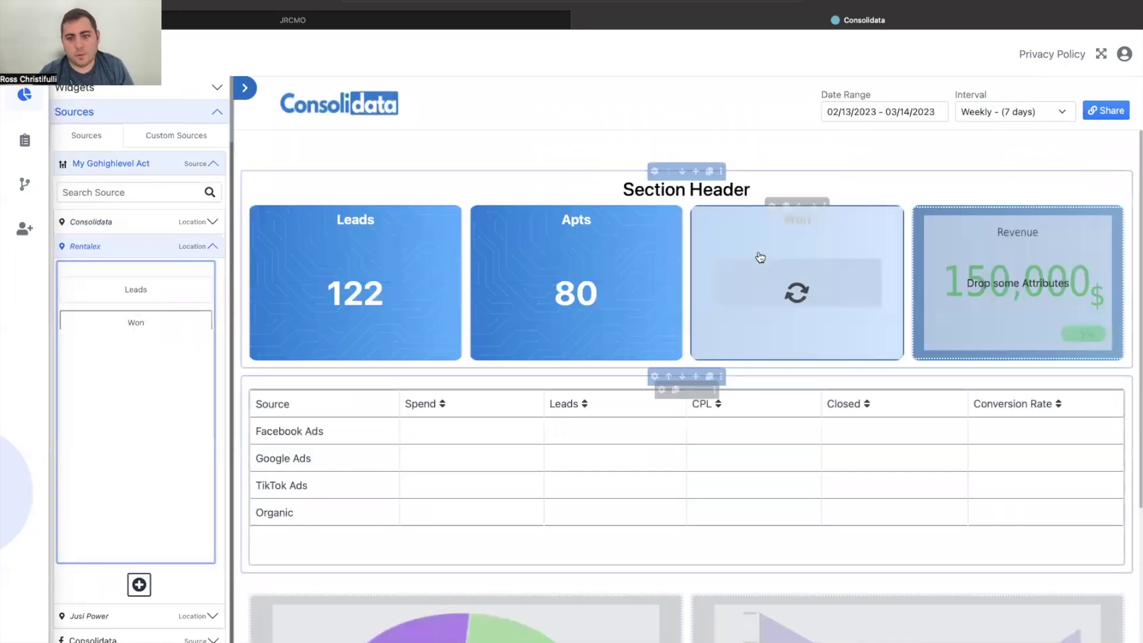
{"action": "left_click", "coordinate": [771, 196]}
{"action": "left_click", "coordinate": [207, 126]}
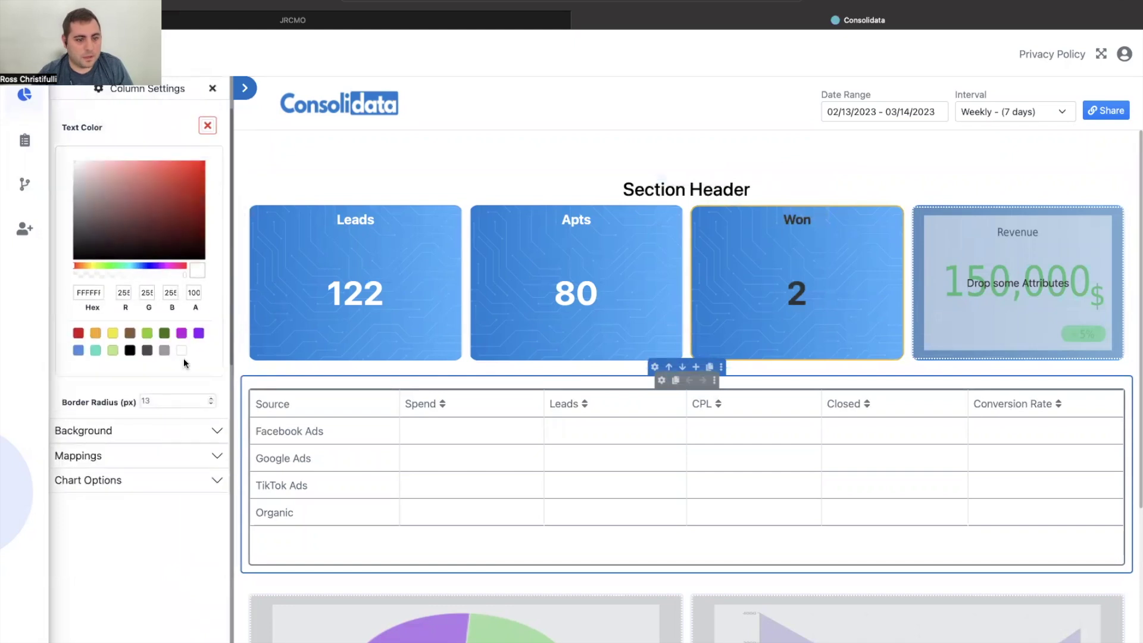
{"action": "left_click", "coordinate": [182, 352]}
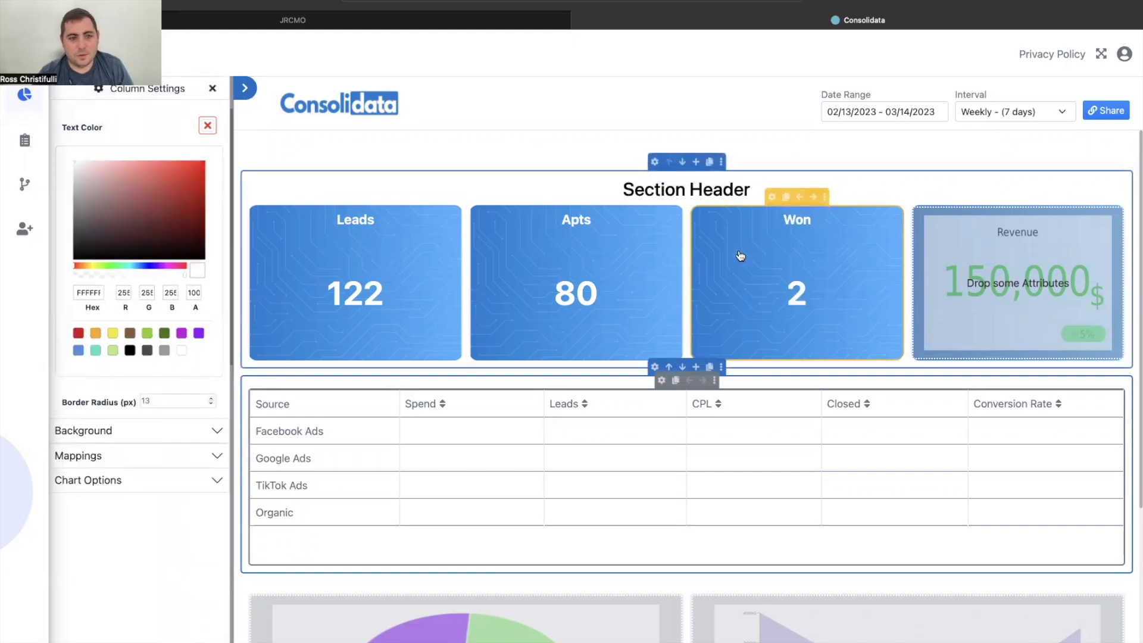
{"action": "left_click", "coordinate": [208, 126]}
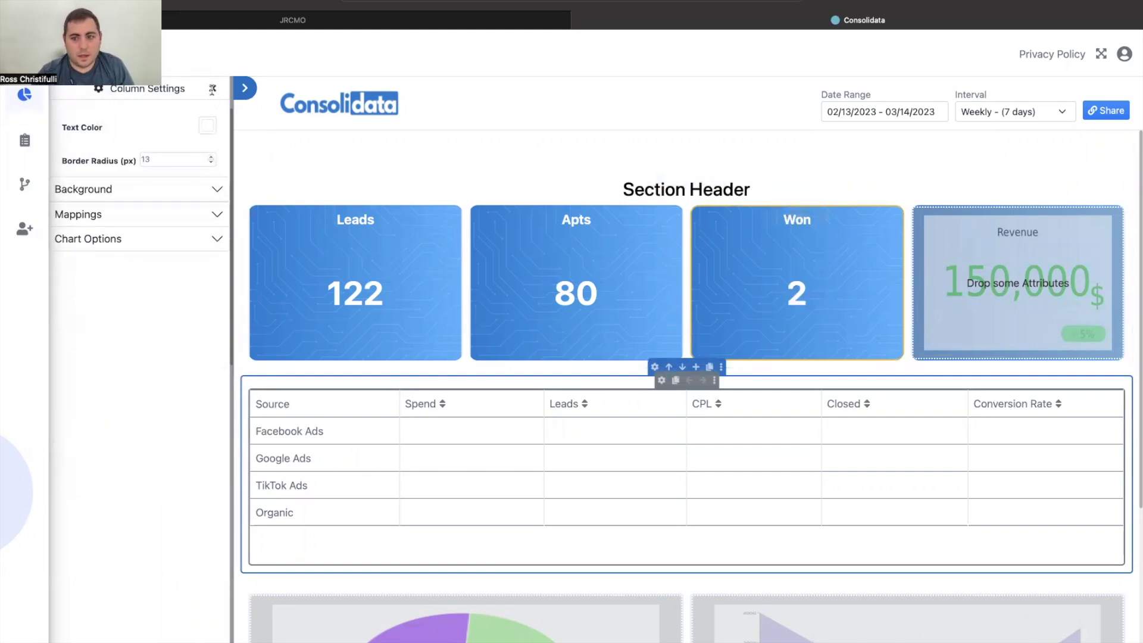
{"action": "left_click", "coordinate": [213, 90]}
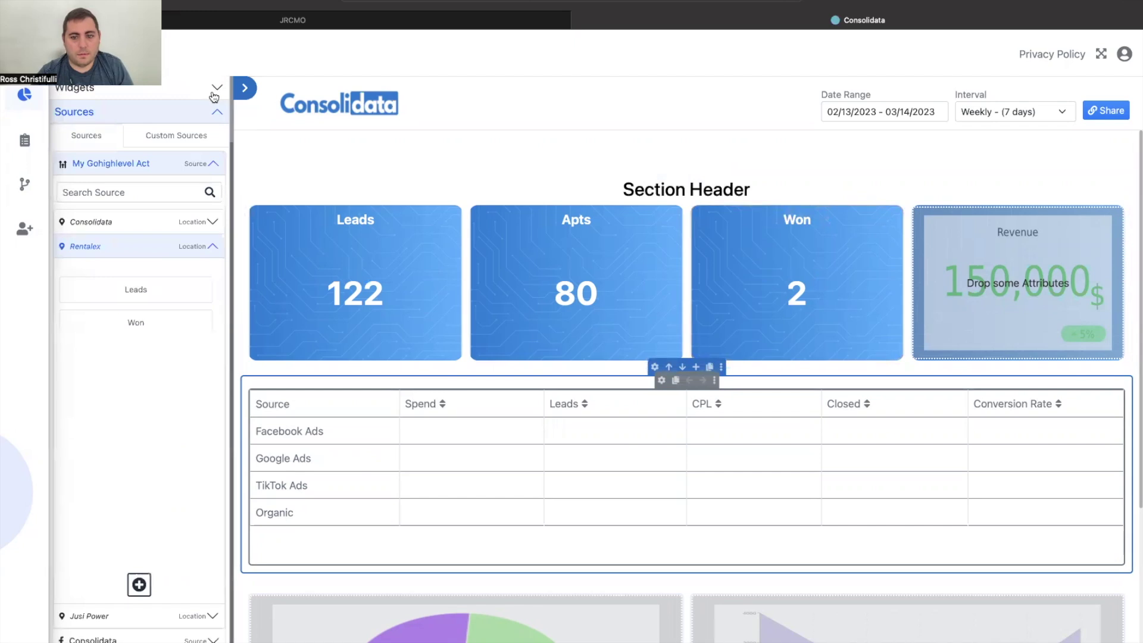
Create a GHL attribute named Payments for the Rentalex location with result type Sum of opportunities value and status Won.
{"action": "left_click", "coordinate": [139, 585]}
{"action": "left_click", "coordinate": [655, 178]}
{"action": "type", "text": "Payments"}
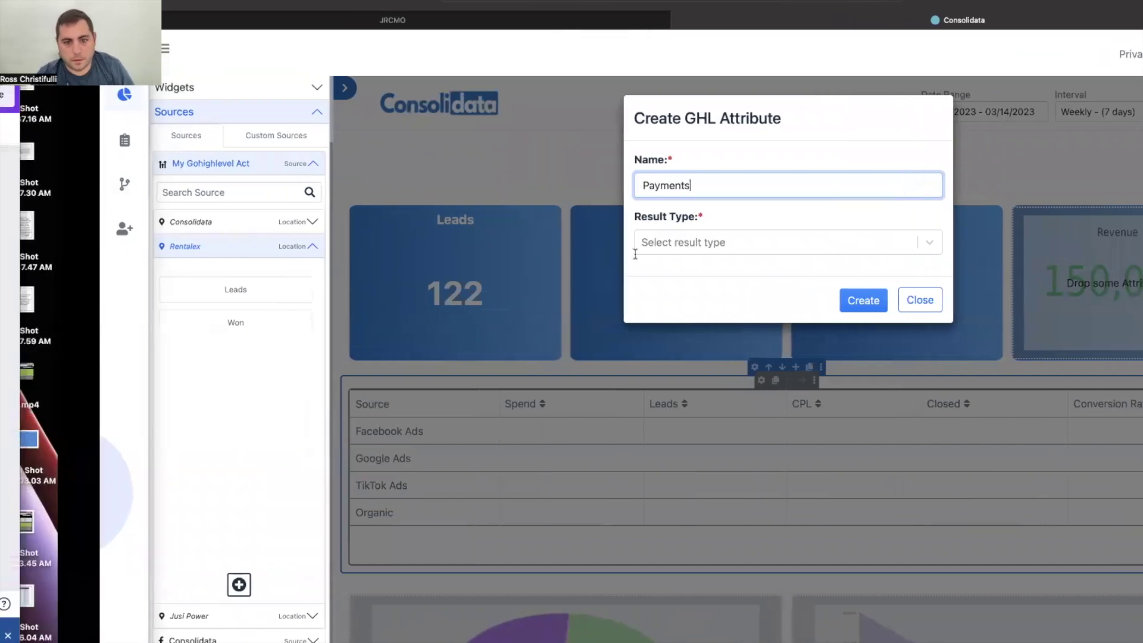
{"action": "left_click", "coordinate": [600, 238]}
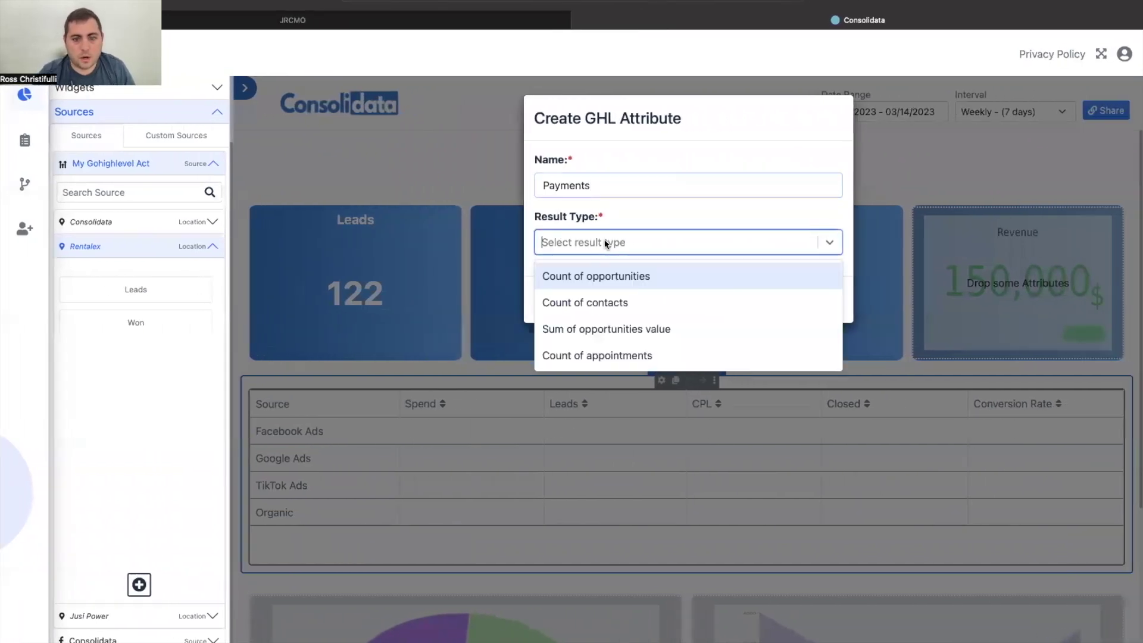
{"action": "left_click", "coordinate": [614, 334]}
{"action": "left_click", "coordinate": [611, 298]}
{"action": "left_click", "coordinate": [596, 384]}
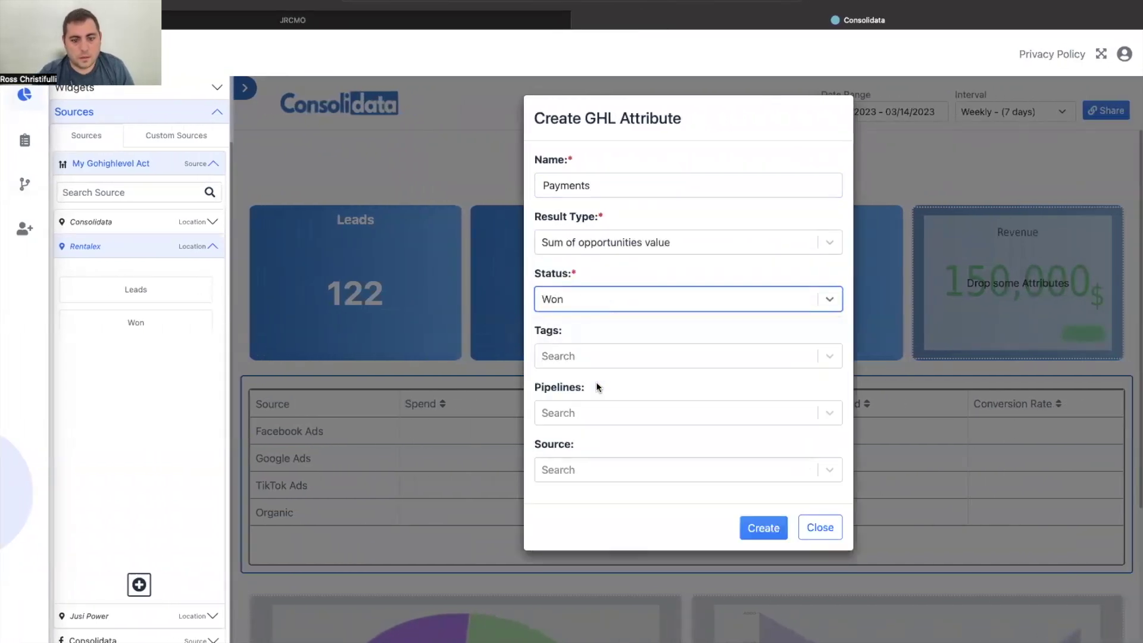
{"action": "left_click", "coordinate": [764, 527]}
Assign the Payments attribute to the fourth number chart and set that chart's text color to white.
{"action": "left_click_drag", "start_coordinate": [141, 358], "coordinate": [989, 285]}
{"action": "left_click", "coordinate": [1006, 195]}
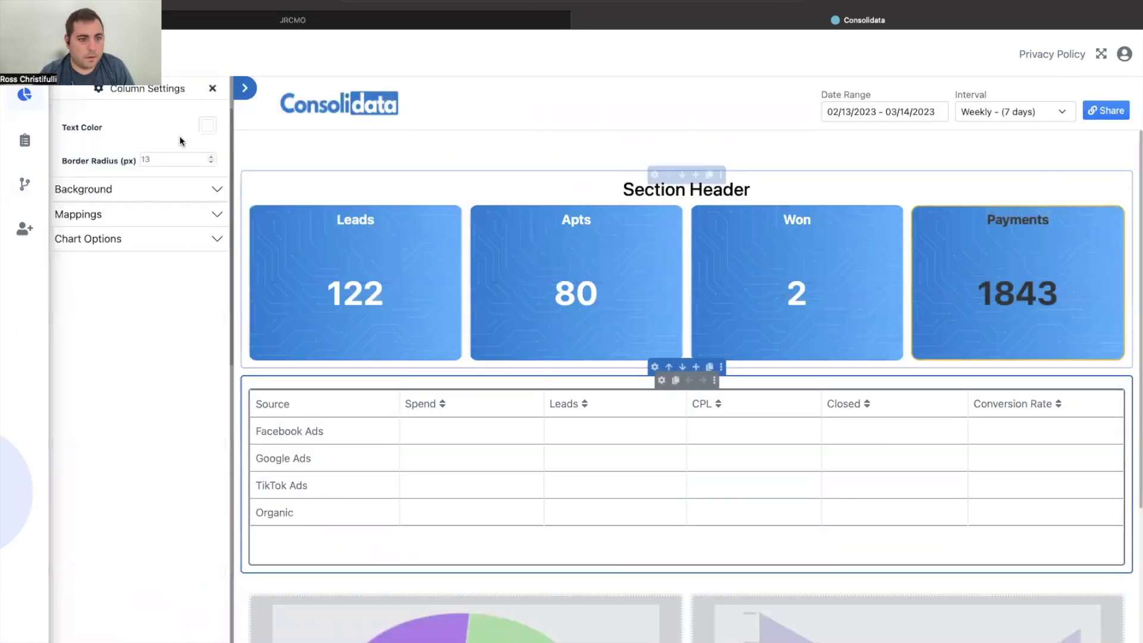
{"action": "left_click", "coordinate": [206, 128]}
{"action": "left_click", "coordinate": [182, 351]}
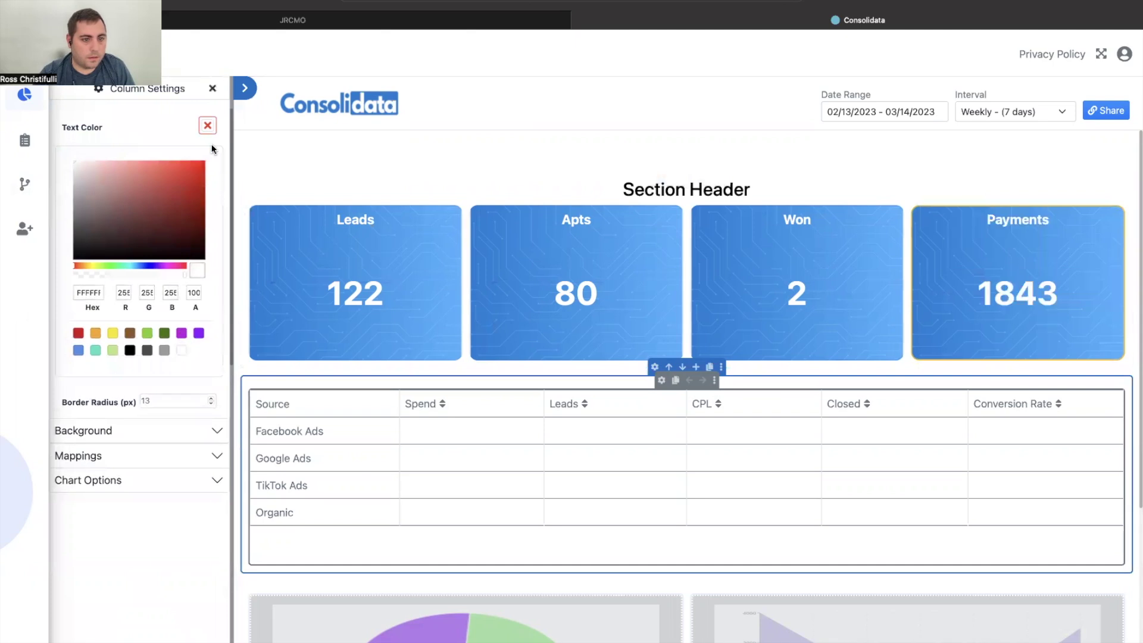
{"action": "left_click", "coordinate": [207, 125]}
Format the Payments chart to show decimals and the $ symbol with its unit position at Start, and close the column settings.
{"action": "left_click", "coordinate": [181, 216]}
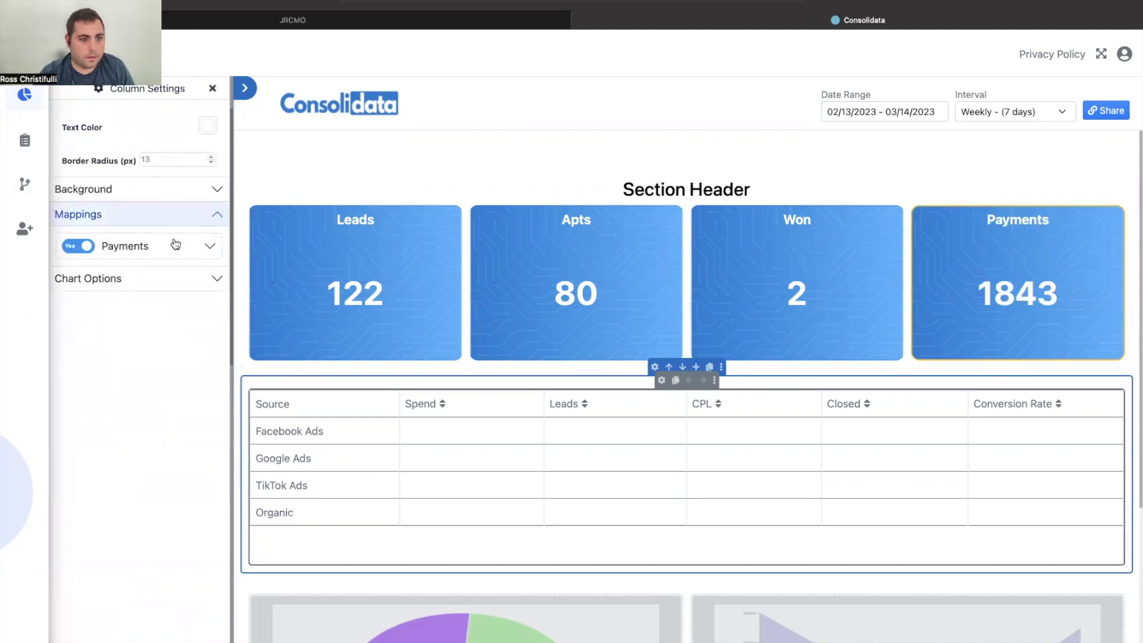
{"action": "left_click", "coordinate": [179, 245]}
{"action": "left_click", "coordinate": [145, 415]}
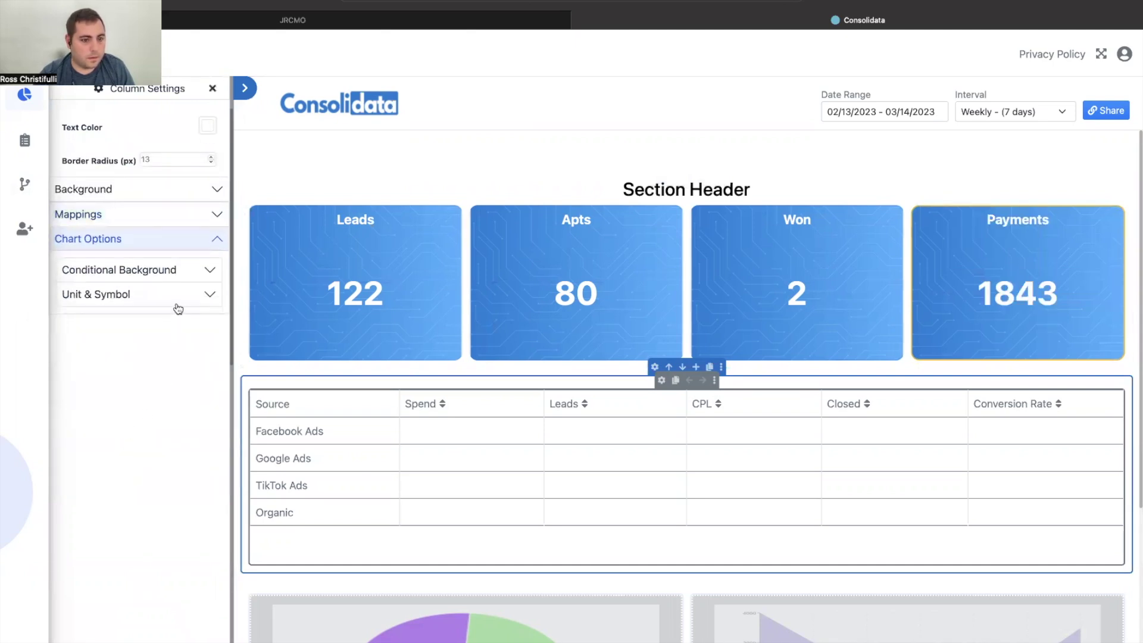
{"action": "left_click", "coordinate": [177, 298]}
{"action": "left_click", "coordinate": [184, 375]}
{"action": "left_click", "coordinate": [191, 337]}
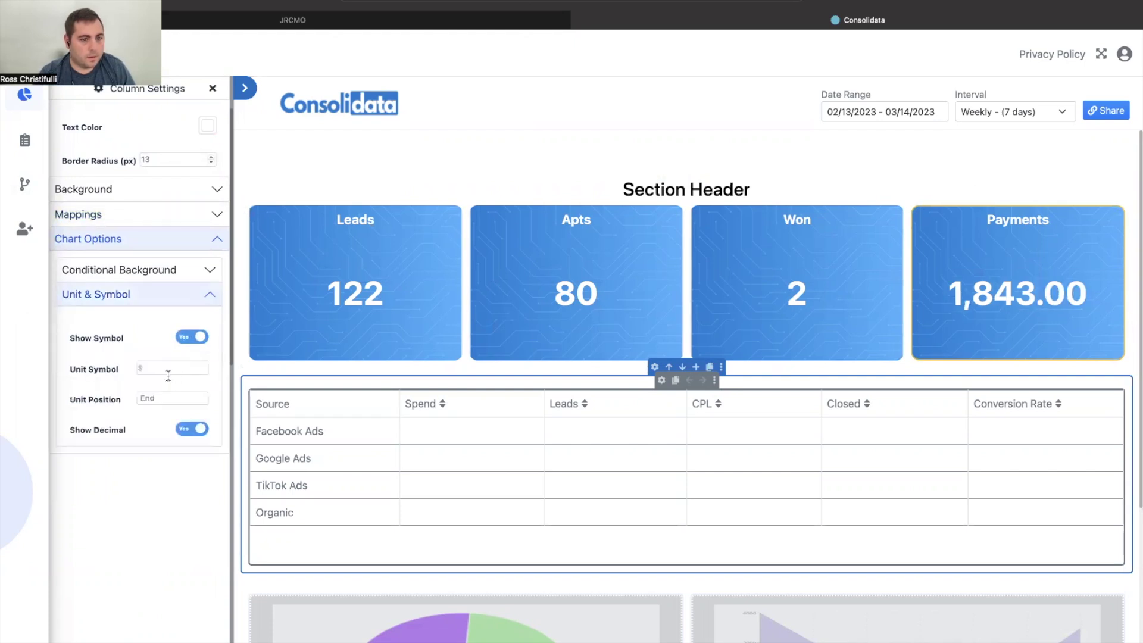
{"action": "left_click", "coordinate": [171, 398]}
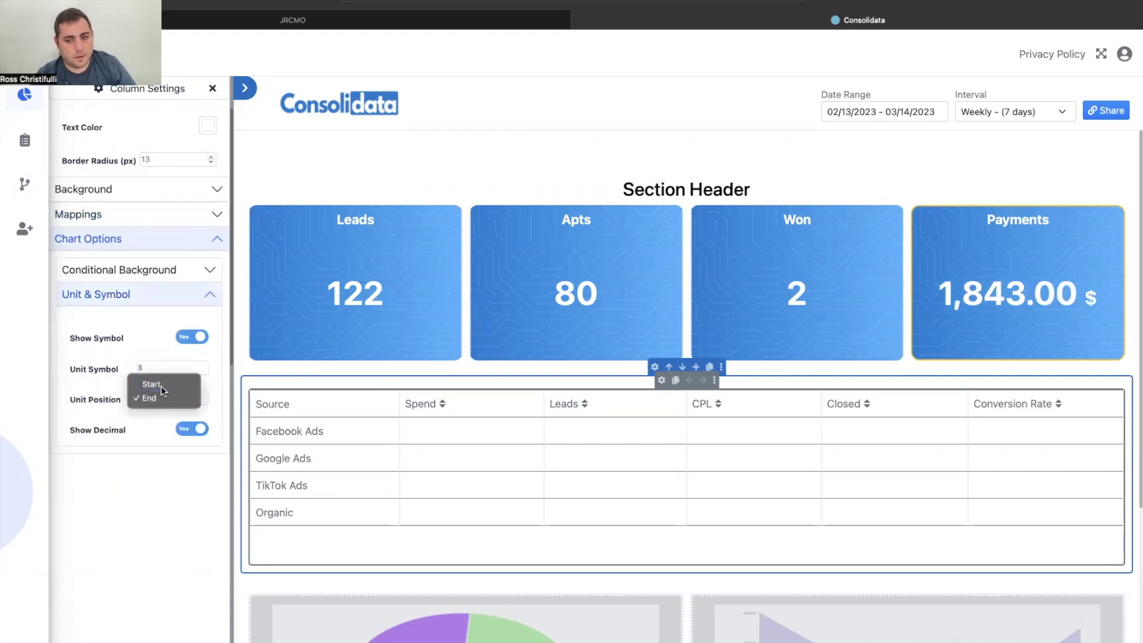
{"action": "left_click", "coordinate": [160, 386]}
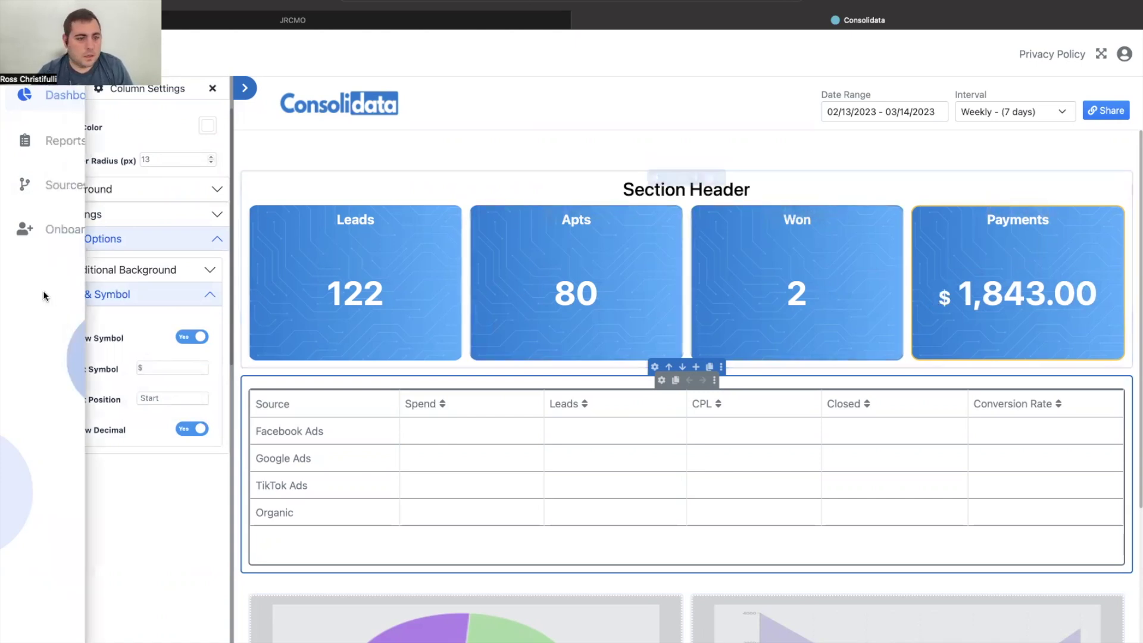
{"action": "left_click", "coordinate": [213, 91]}
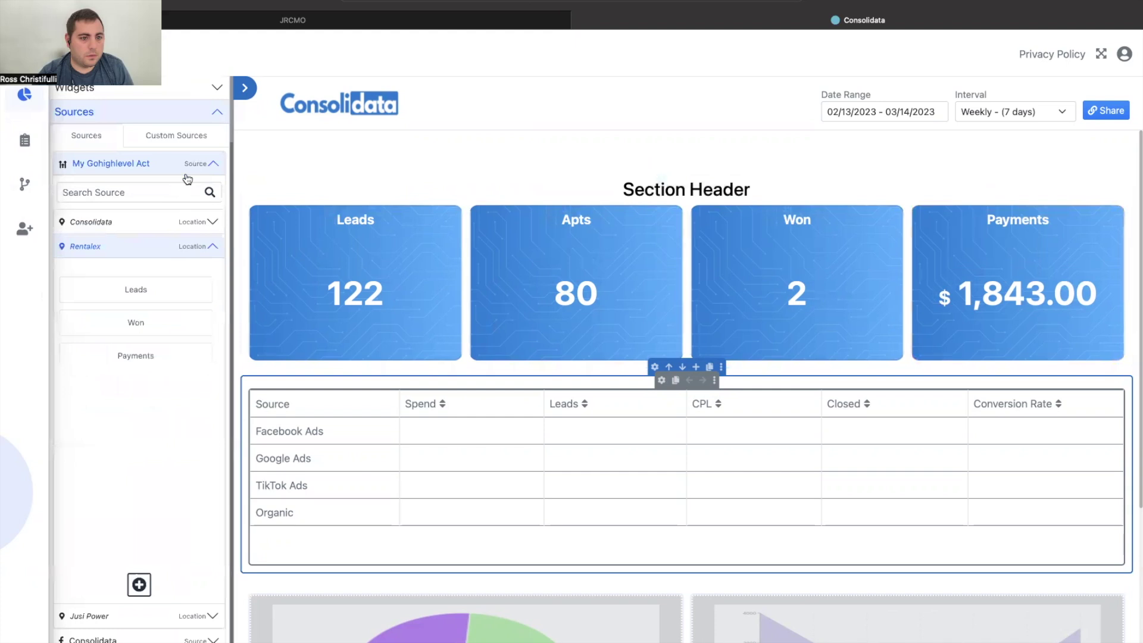
Start a new custom source and add the Payments attribute from the Rentalex location to it.
{"action": "left_click", "coordinate": [190, 148]}
{"action": "left_click", "coordinate": [140, 326]}
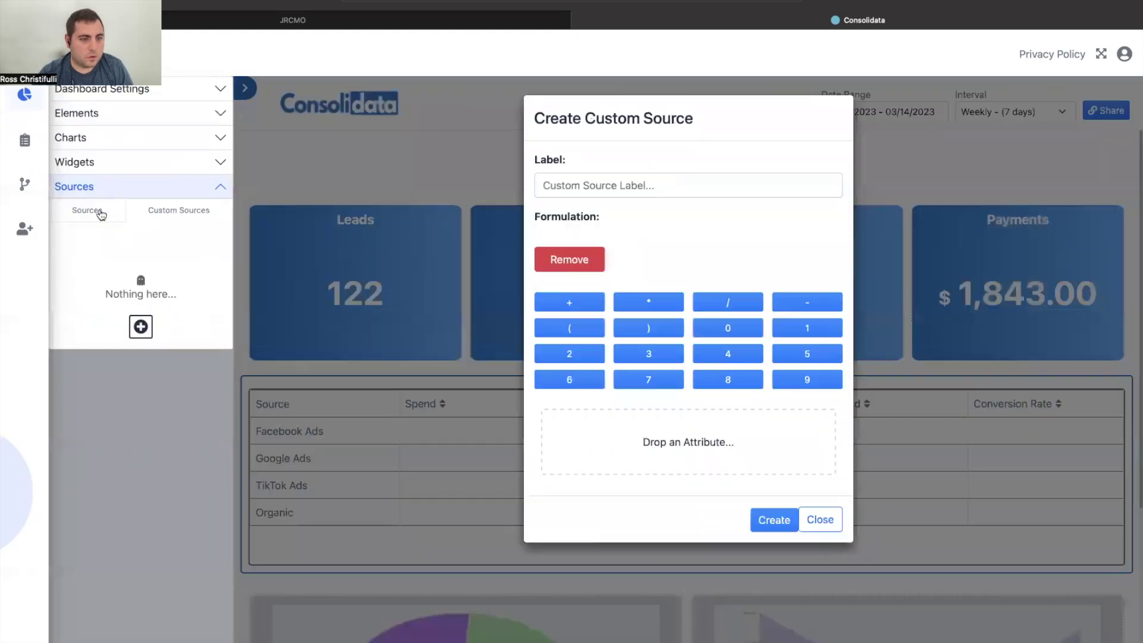
{"action": "left_click", "coordinate": [101, 213]}
{"action": "left_click", "coordinate": [113, 263]}
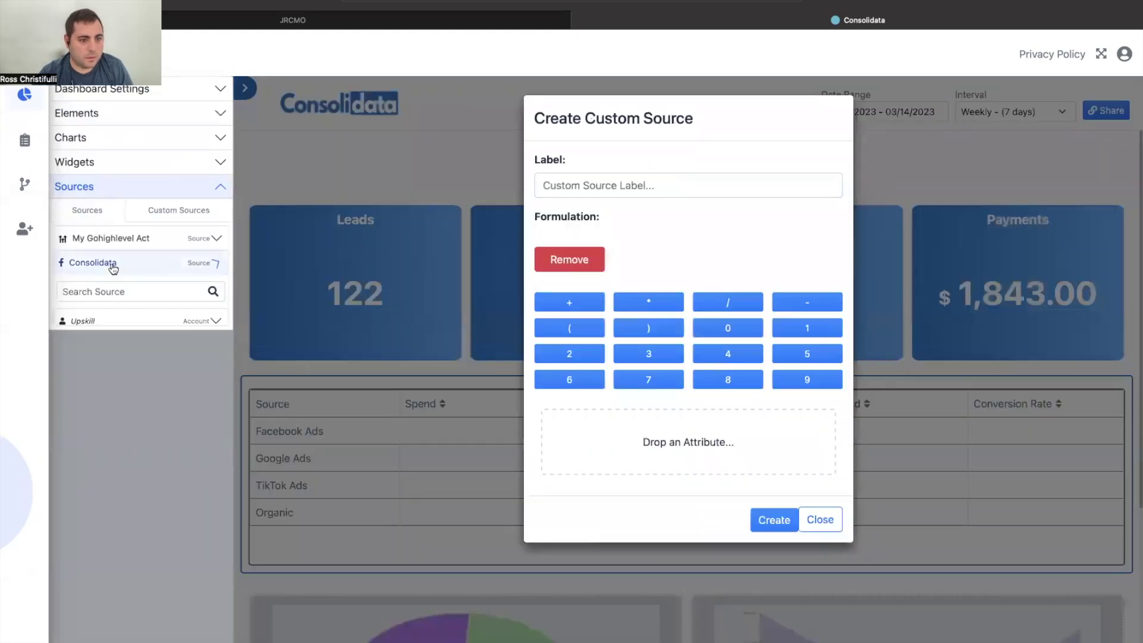
{"action": "left_click", "coordinate": [137, 244]}
{"action": "left_click", "coordinate": [130, 323]}
{"action": "left_click_drag", "start_coordinate": [122, 424], "coordinate": [584, 453]}
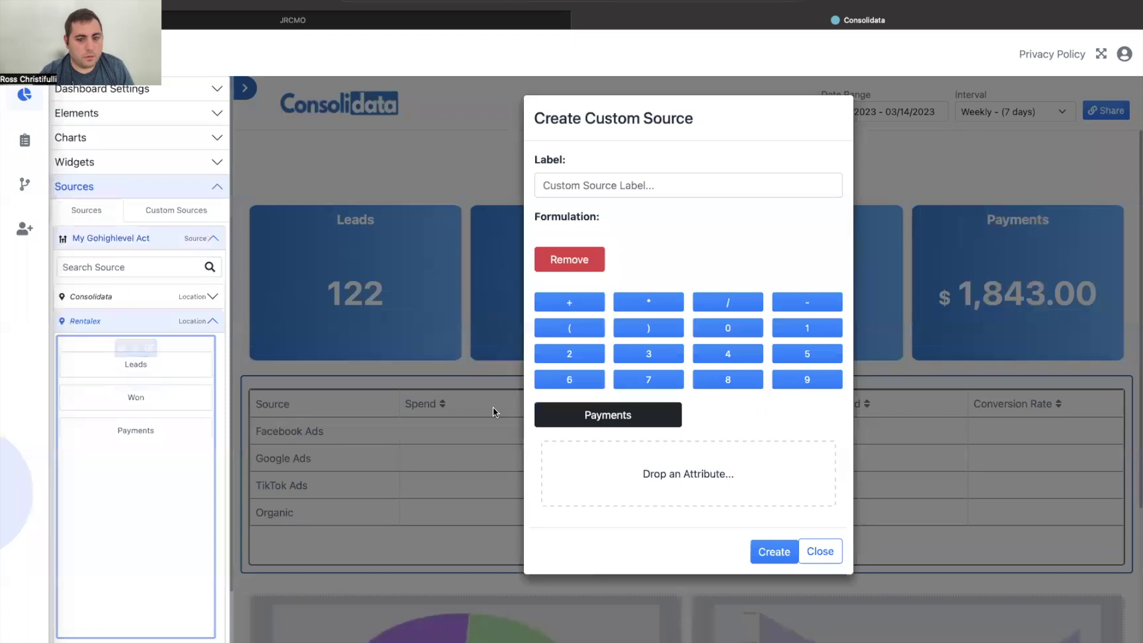
Add the Won attribute from Rentalex and the Apts attribute from Consolidata to the custom source.
{"action": "left_click_drag", "start_coordinate": [170, 398], "coordinate": [595, 477]}
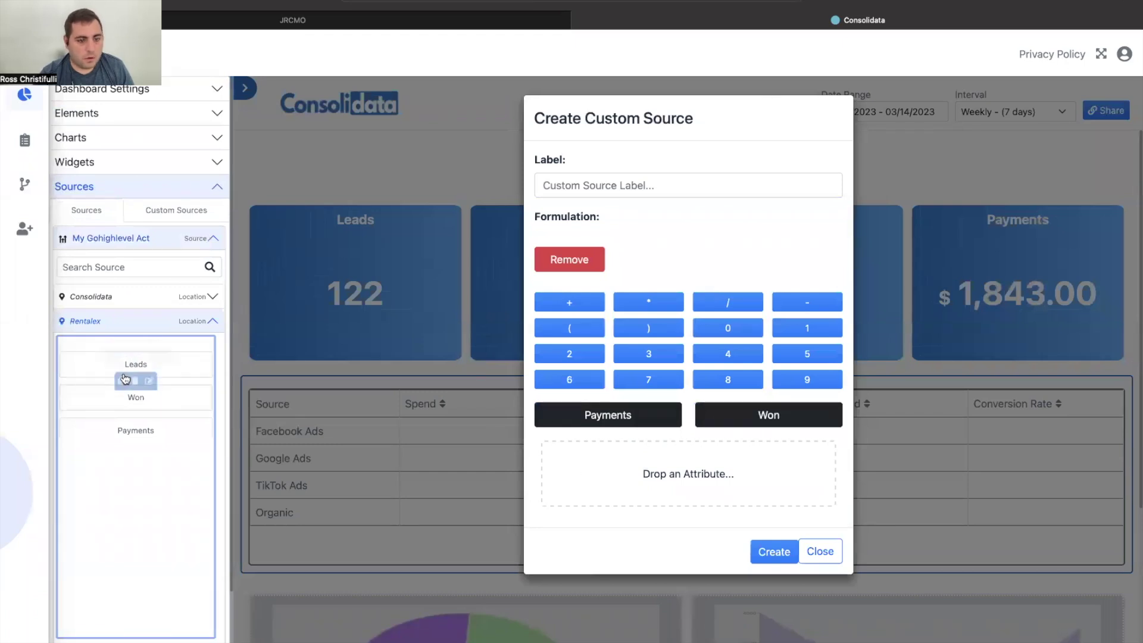
{"action": "left_click_drag", "start_coordinate": [191, 369], "coordinate": [521, 448]}
{"action": "left_click_drag", "start_coordinate": [191, 375], "coordinate": [194, 299]}
{"action": "left_click", "coordinate": [195, 298]}
{"action": "left_click_drag", "start_coordinate": [180, 344], "coordinate": [595, 477]}
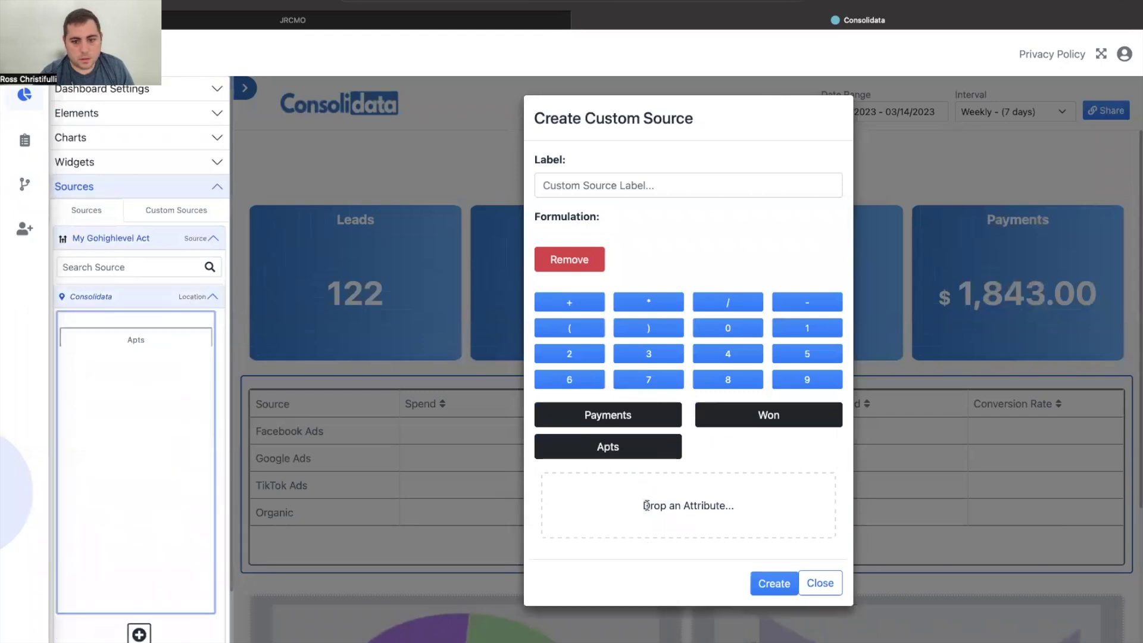
Build the custom source's formula as ( Won / Apts ) * 100.
{"action": "left_click", "coordinate": [572, 330]}
{"action": "left_click", "coordinate": [765, 434]}
{"action": "left_click", "coordinate": [727, 321]}
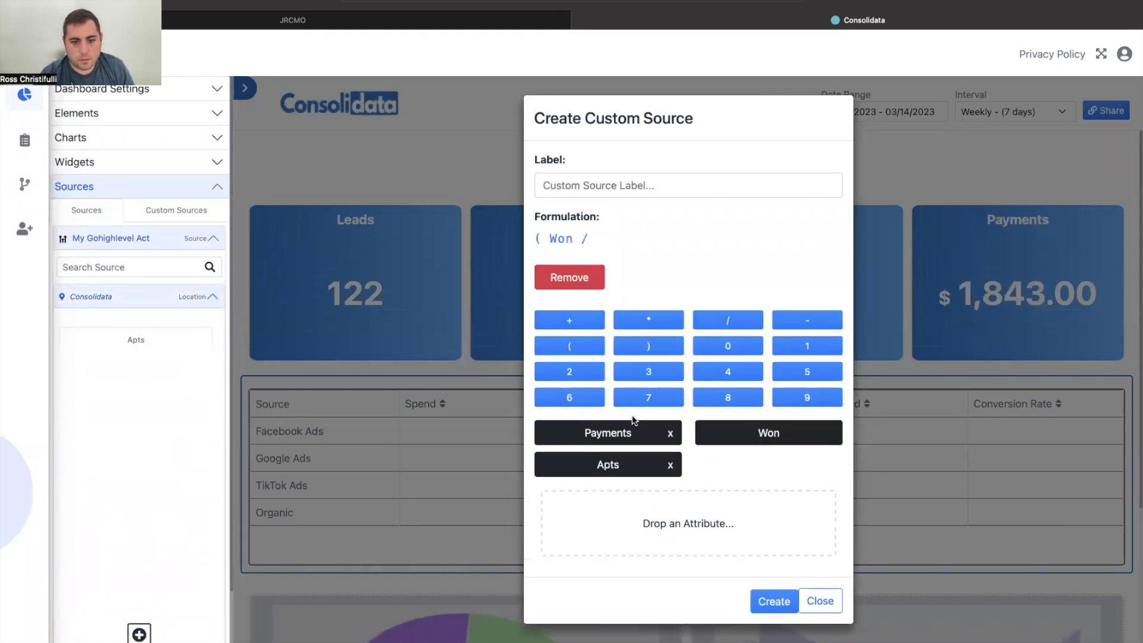
{"action": "left_click", "coordinate": [617, 459]}
{"action": "left_click", "coordinate": [635, 346]}
{"action": "left_click", "coordinate": [649, 320]}
{"action": "left_click", "coordinate": [806, 346]}
{"action": "double_click", "coordinate": [727, 346]}
Label the custom source Close Rate and create it.
{"action": "left_click", "coordinate": [671, 195]}
{"action": "type", "text": "Close Rate"}
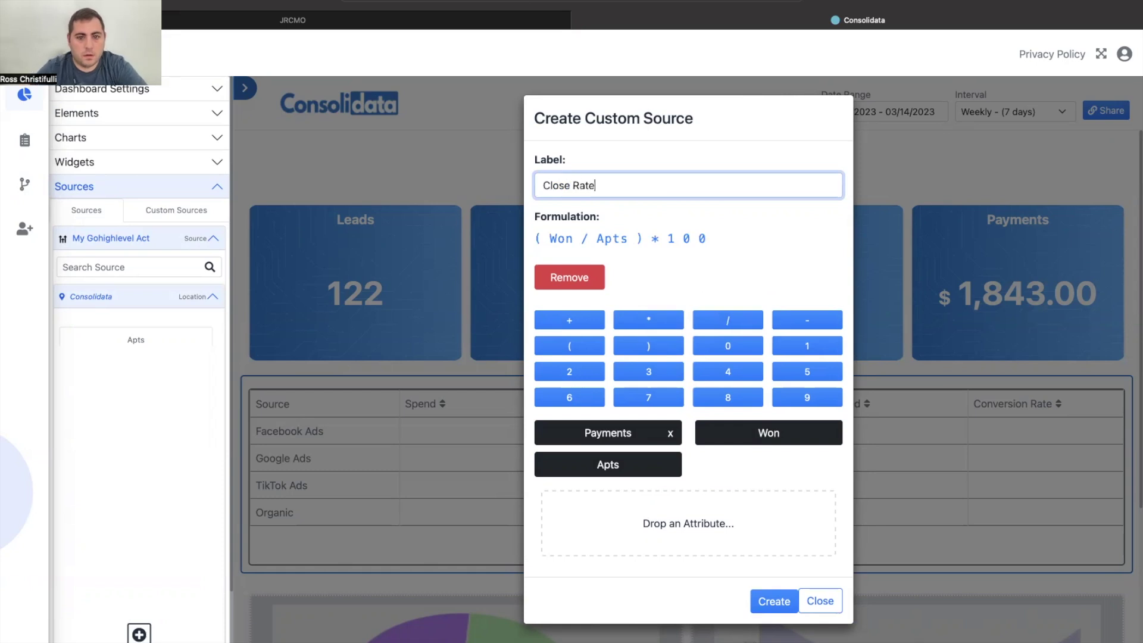
{"action": "left_click", "coordinate": [773, 602]}
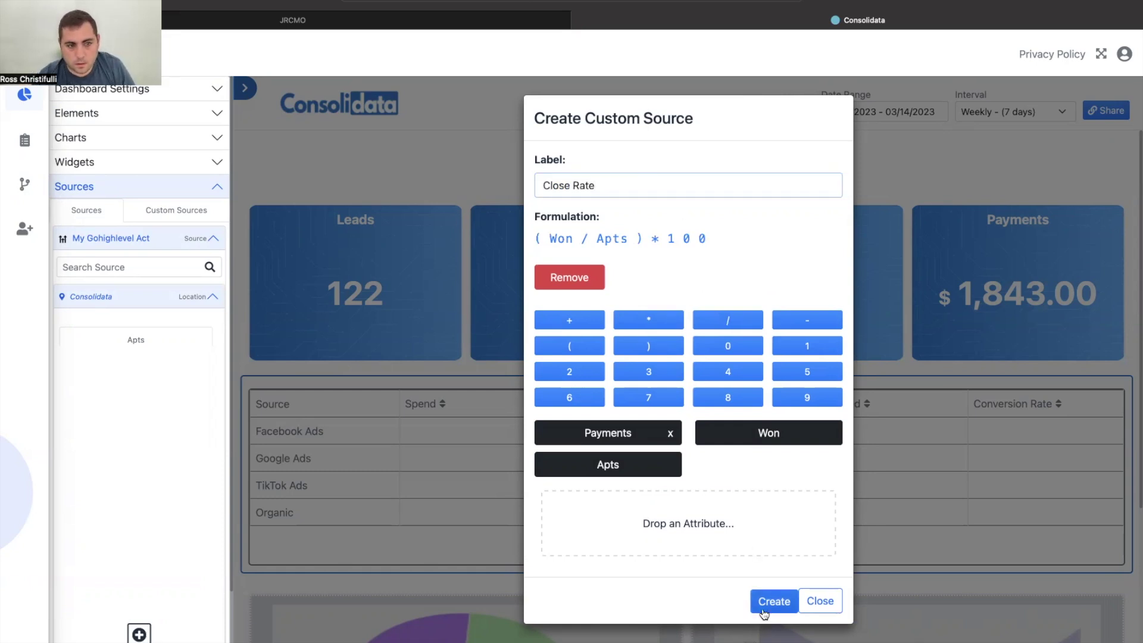
Add the Close Rate custom source to the Won number chart and open that chart's column settings.
{"action": "left_click", "coordinate": [199, 216]}
{"action": "left_click_drag", "start_coordinate": [107, 263], "coordinate": [782, 209]}
{"action": "left_click", "coordinate": [772, 196]}
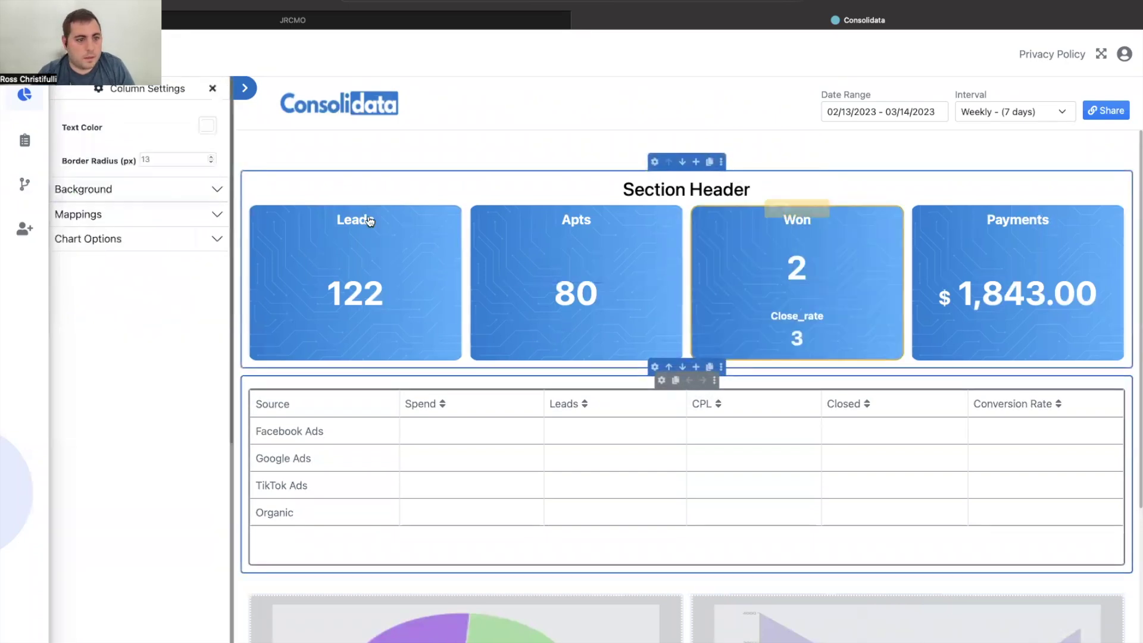
Show decimals and the % symbol on the Won chart's main value.
{"action": "left_click", "coordinate": [119, 241]}
{"action": "left_click", "coordinate": [139, 296]}
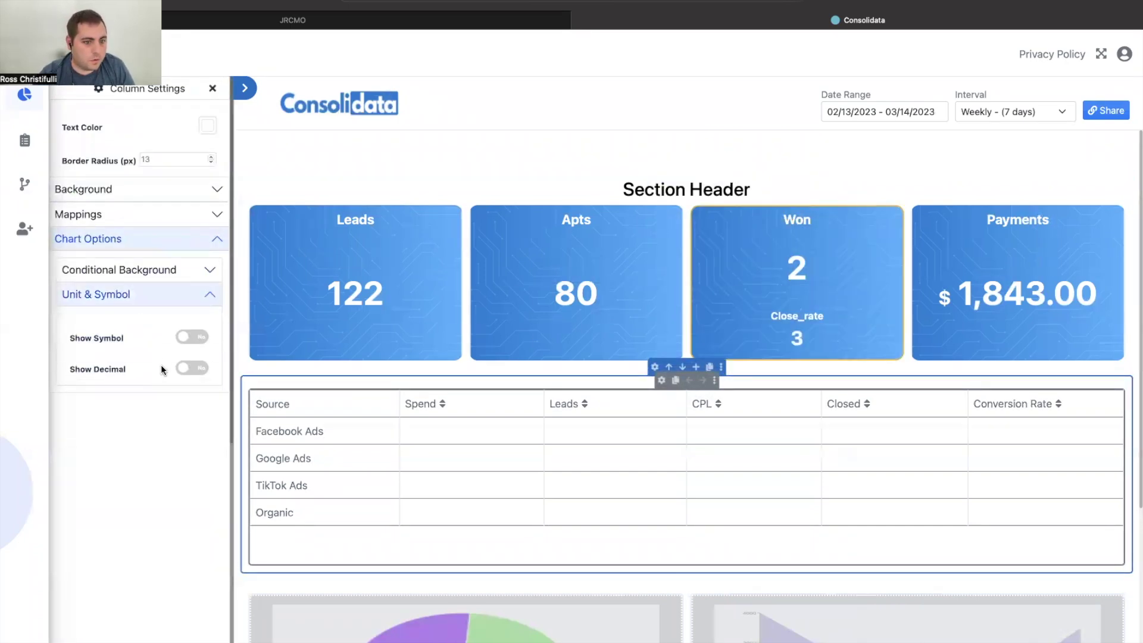
{"action": "left_click", "coordinate": [193, 366]}
{"action": "left_click", "coordinate": [192, 337]}
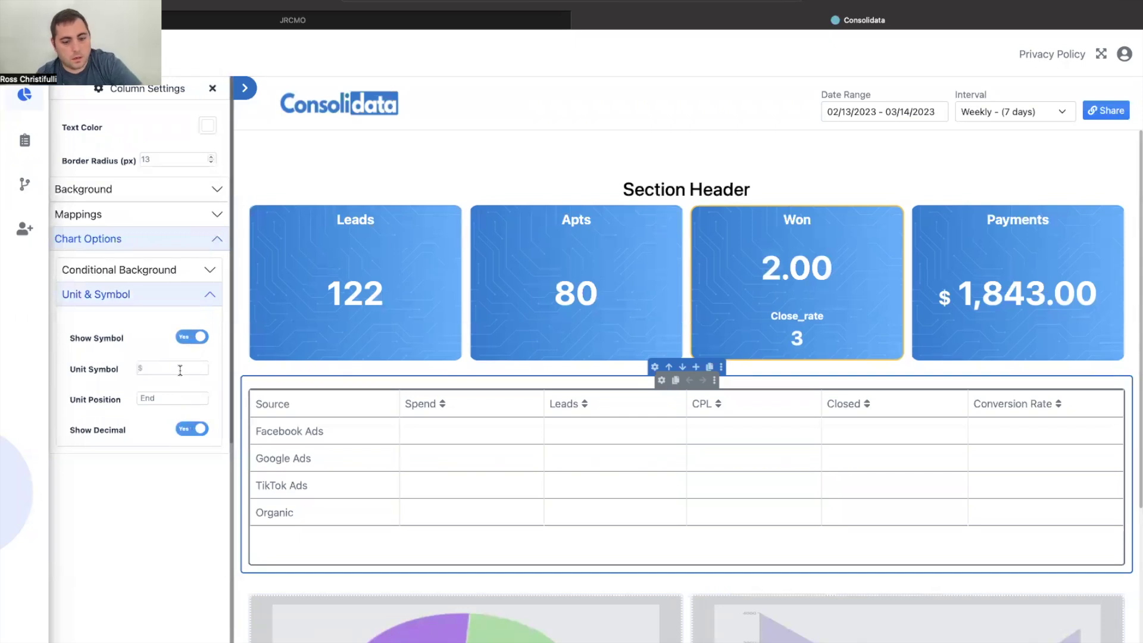
{"action": "left_click", "coordinate": [180, 369]}
{"action": "type", "text": "%"}
{"action": "left_click", "coordinate": [187, 273]}
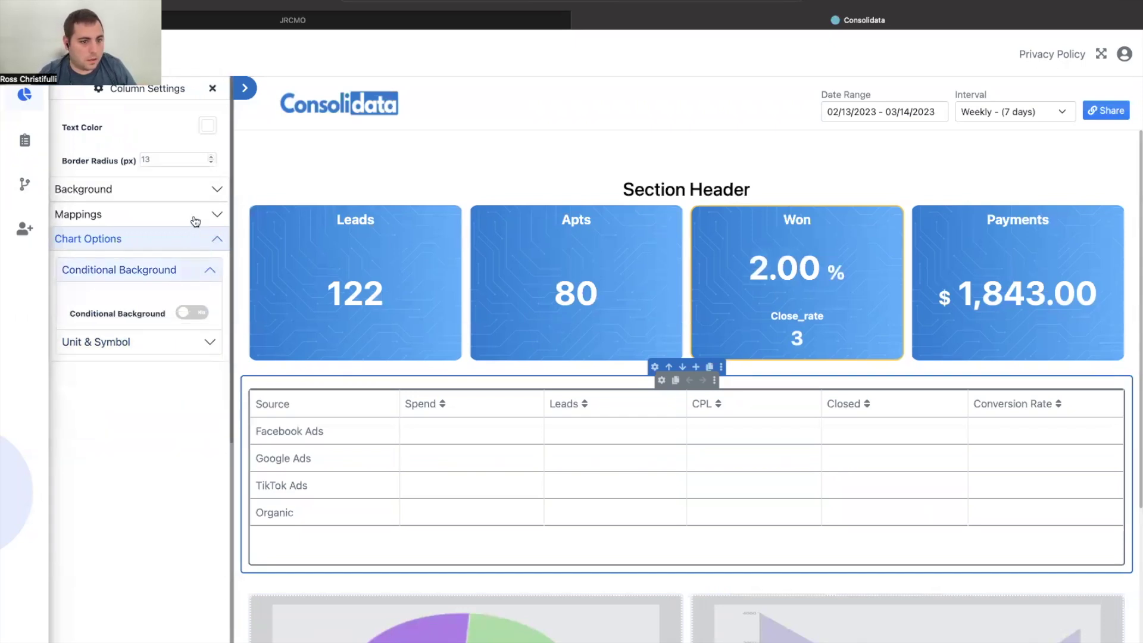
Change the label of the Close Rate mapping on the Won chart to "Close Rate" without the underscore.
{"action": "left_click", "coordinate": [195, 218]}
{"action": "left_click", "coordinate": [208, 271]}
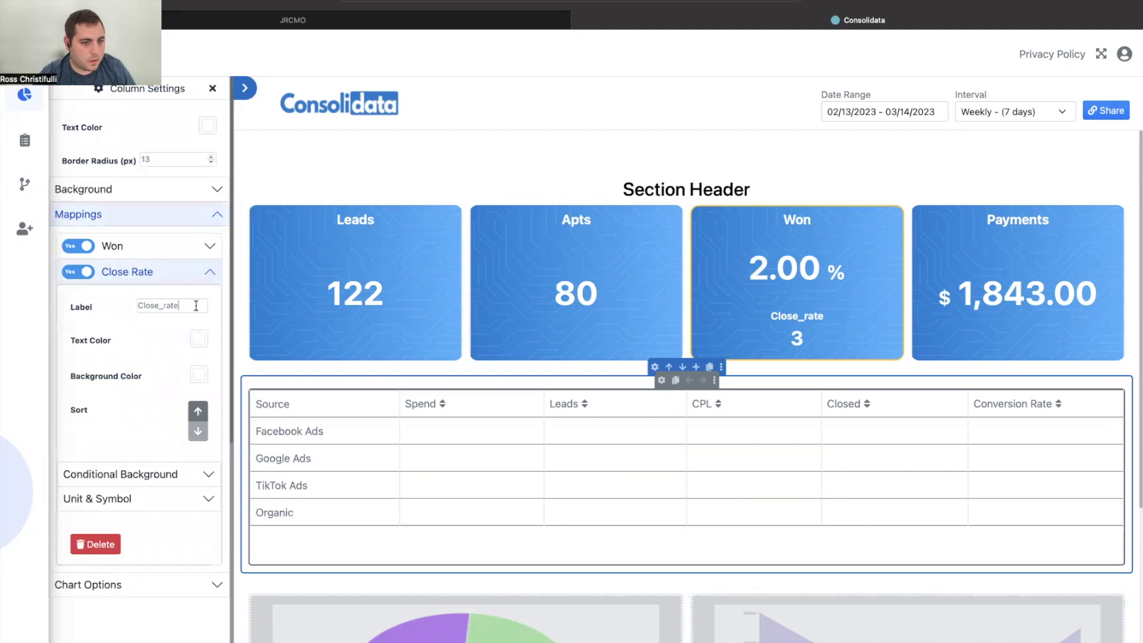
{"action": "double_click", "coordinate": [206, 305]}
{"action": "type", "text": "Close Rate"}
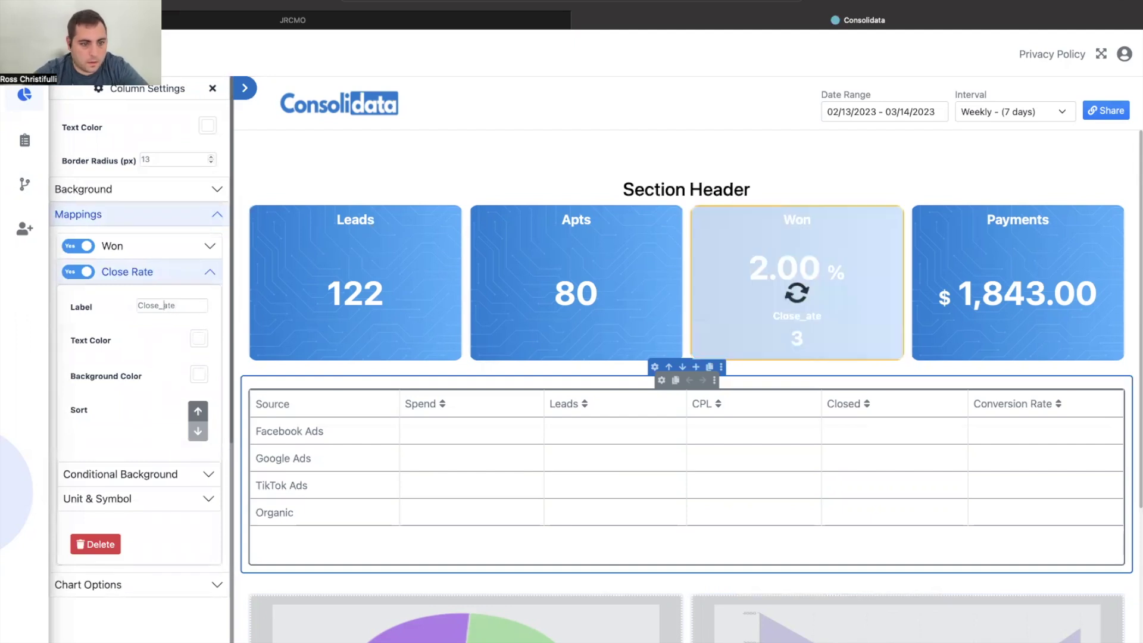
Give the Close Rate mapping a white background color and blue text color.
{"action": "left_click", "coordinate": [199, 339]}
{"action": "left_click", "coordinate": [199, 339]}
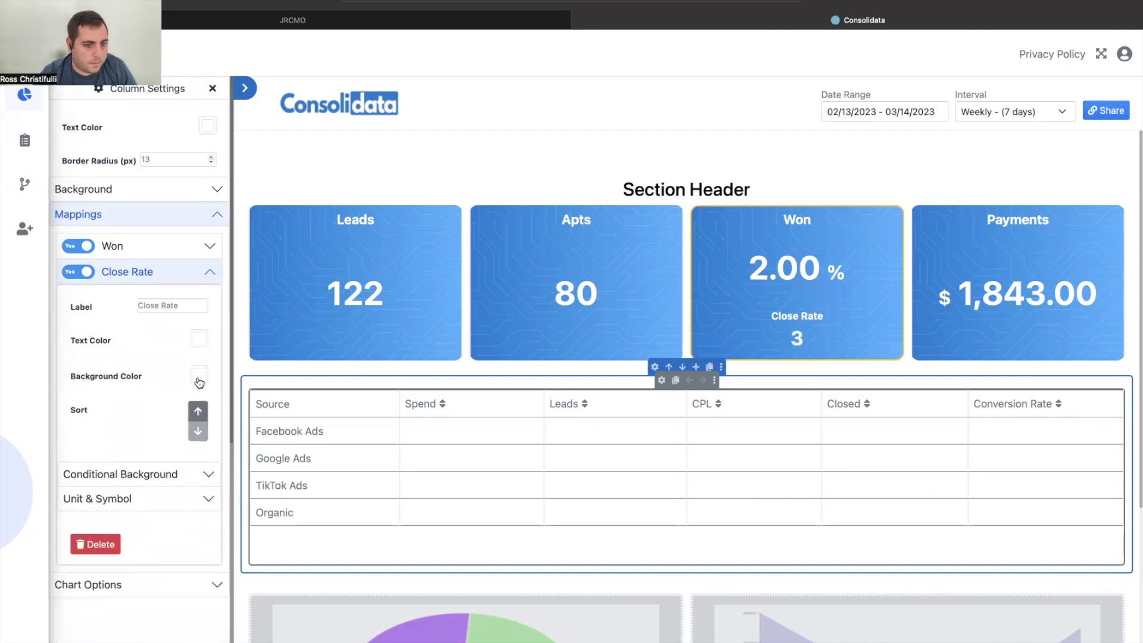
{"action": "left_click", "coordinate": [196, 375]}
{"action": "left_click", "coordinate": [180, 599]}
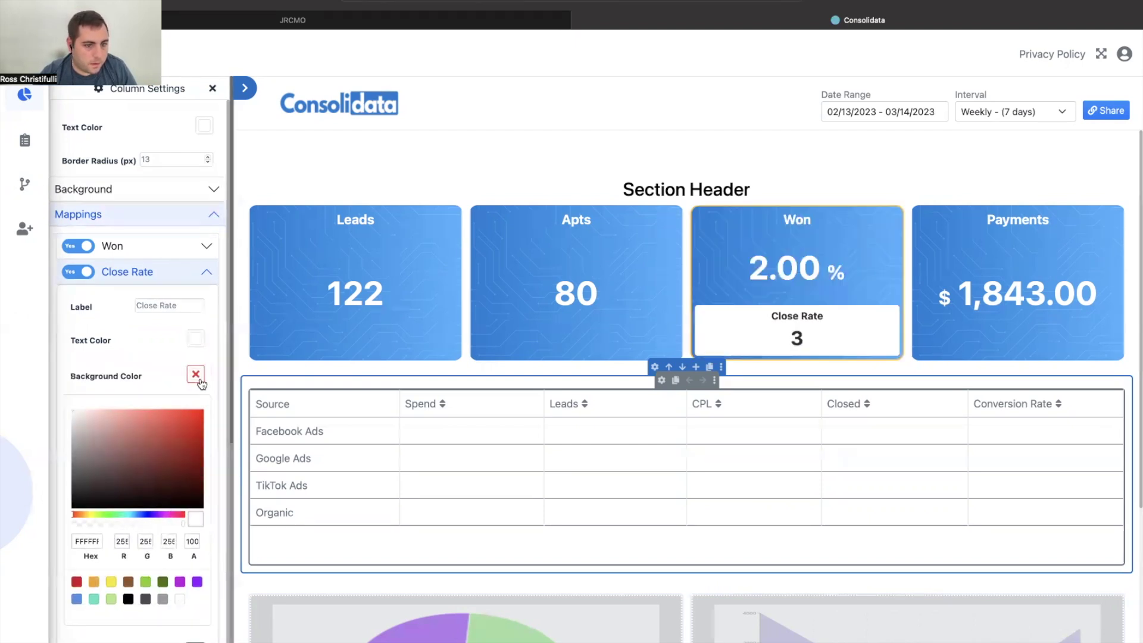
{"action": "left_click", "coordinate": [196, 375]}
{"action": "left_click", "coordinate": [196, 339]}
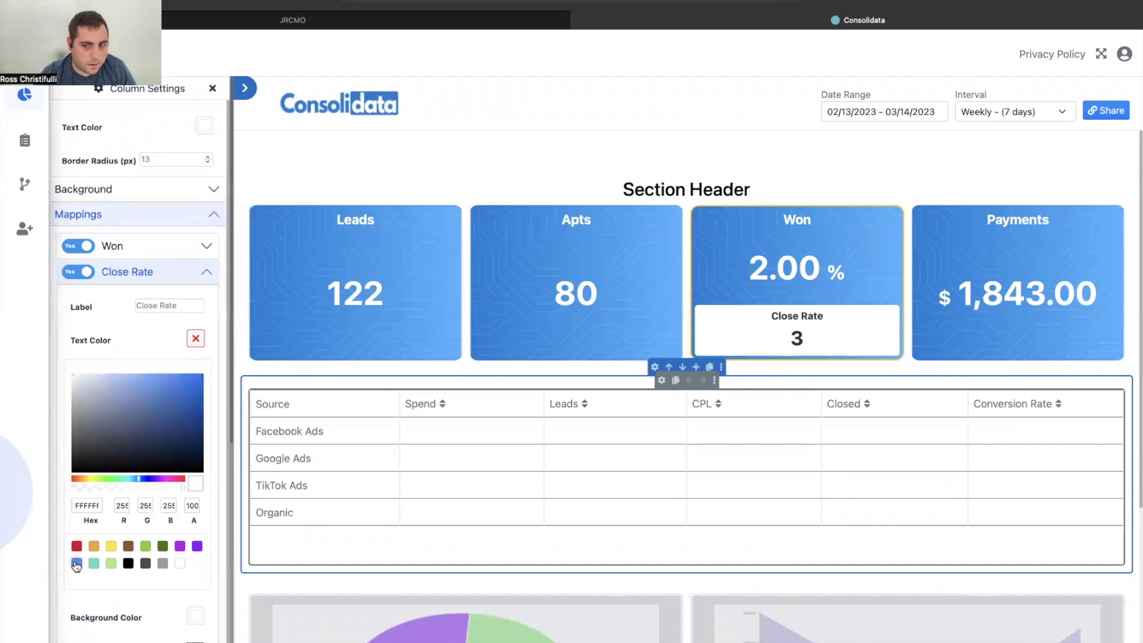
{"action": "left_click", "coordinate": [76, 563]}
{"action": "left_click", "coordinate": [197, 338]}
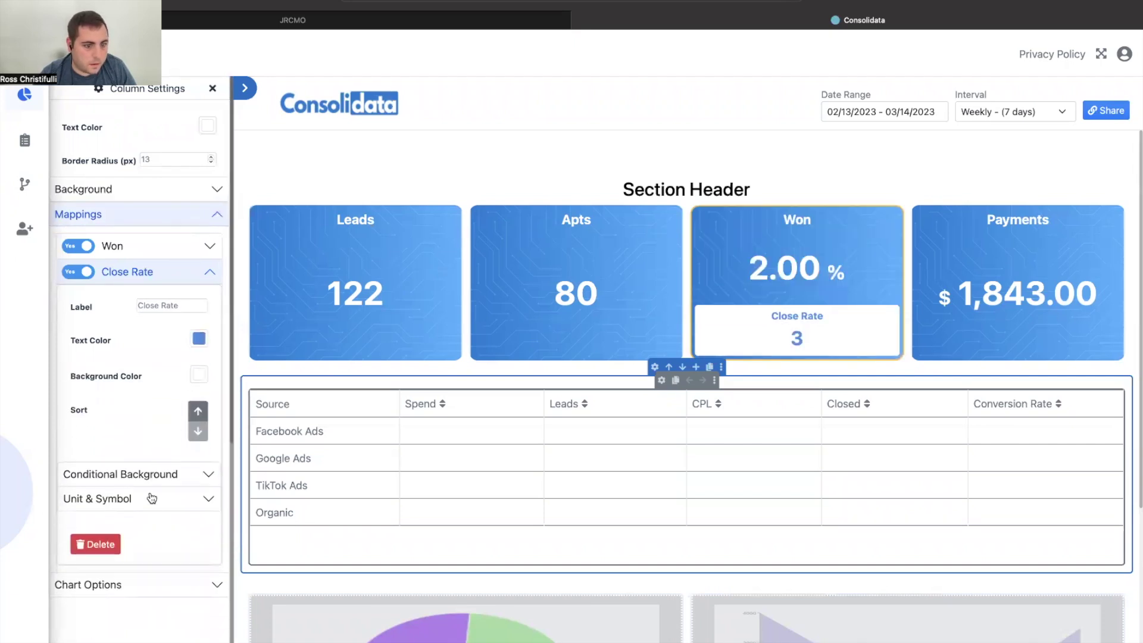
Show decimals and the % unit symbol for the Close Rate mapping, and collapse its settings.
{"action": "left_click", "coordinate": [152, 499]}
{"action": "left_click", "coordinate": [191, 563]}
{"action": "left_click", "coordinate": [191, 532]}
{"action": "left_click", "coordinate": [191, 532]}
{"action": "left_click", "coordinate": [191, 531]}
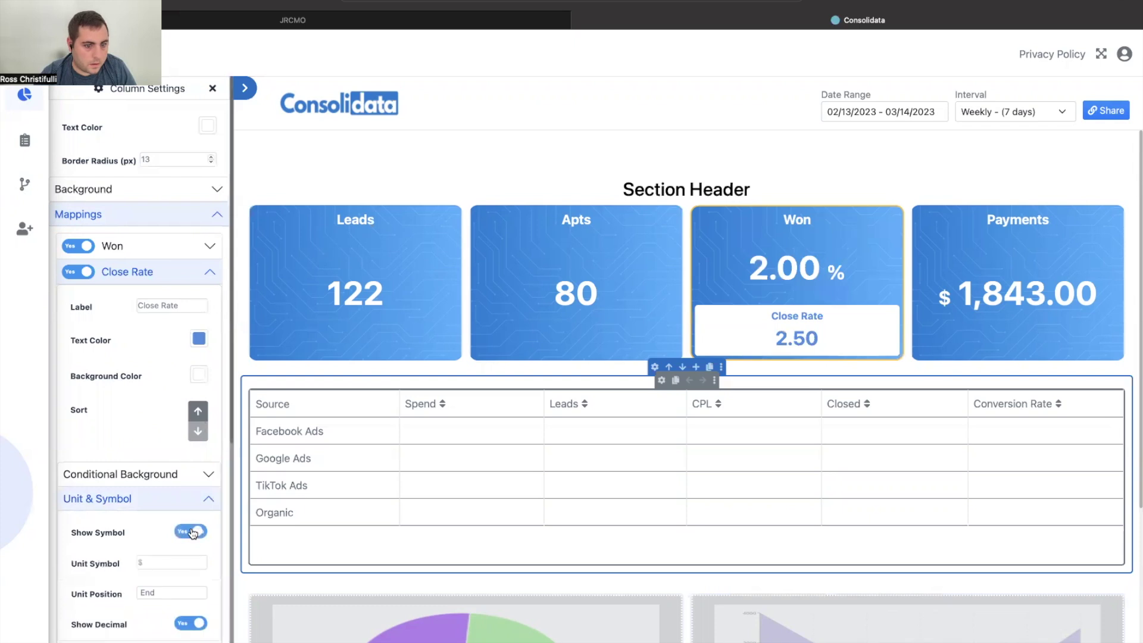
{"action": "left_click", "coordinate": [168, 563]}
{"action": "type", "text": "%"}
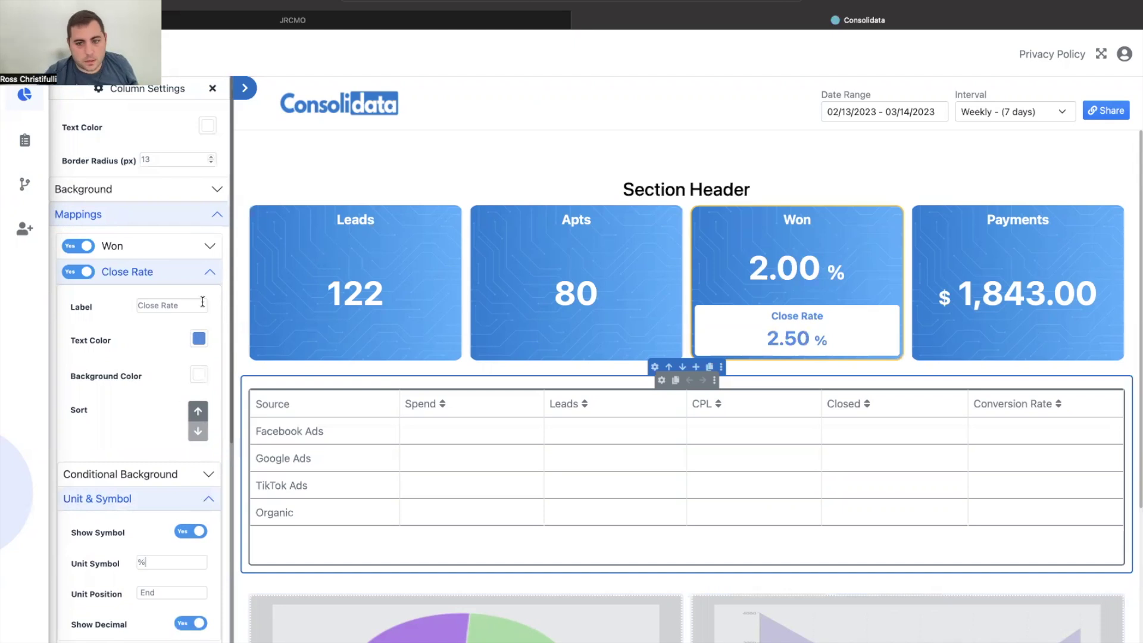
{"action": "left_click", "coordinate": [191, 264]}
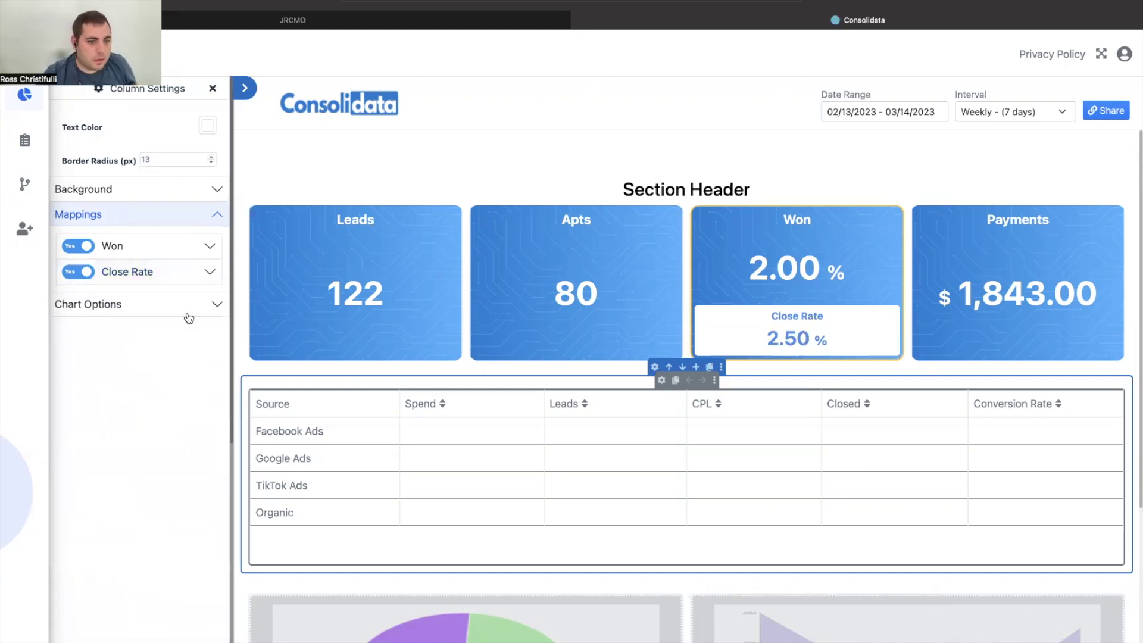
Turn off the unit symbol and decimals for the Won chart's main value.
{"action": "left_click", "coordinate": [188, 307]}
{"action": "left_click", "coordinate": [194, 337]}
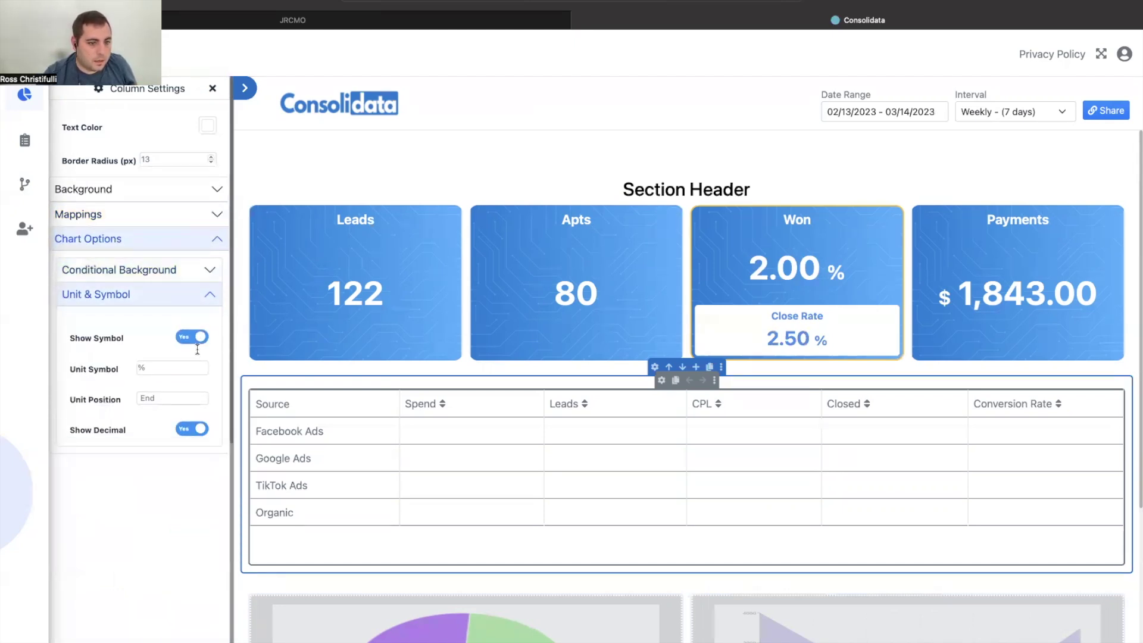
{"action": "left_click", "coordinate": [193, 337]}
{"action": "left_click", "coordinate": [199, 369]}
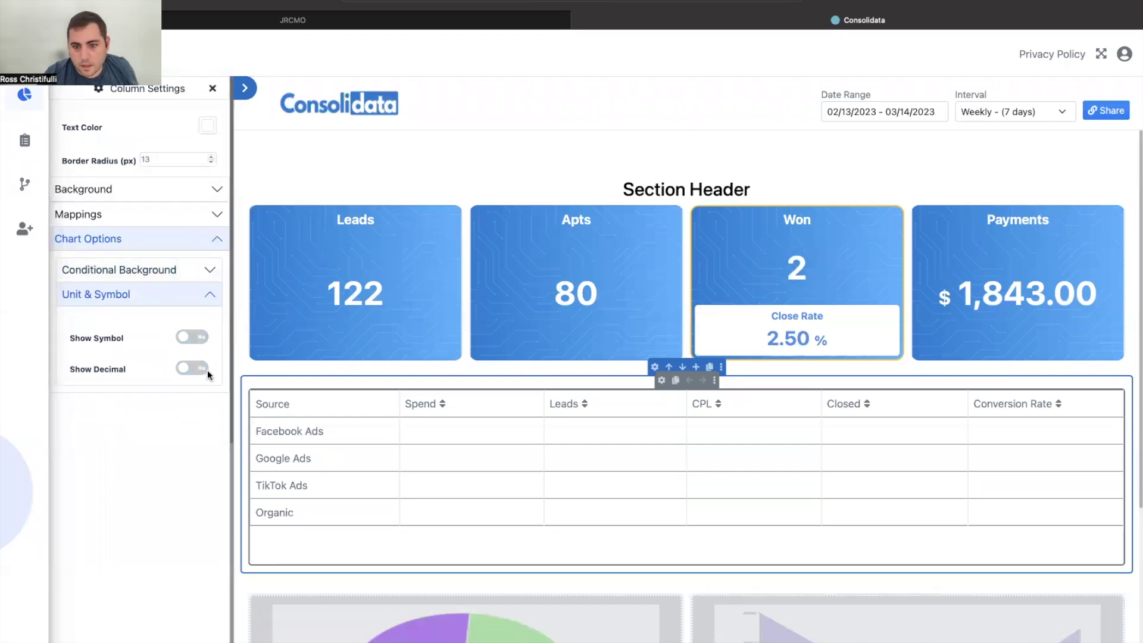
Start a new custom source and add Leads from the Rentalex location and Apts from Consolidata to it.
{"action": "left_click", "coordinate": [212, 90]}
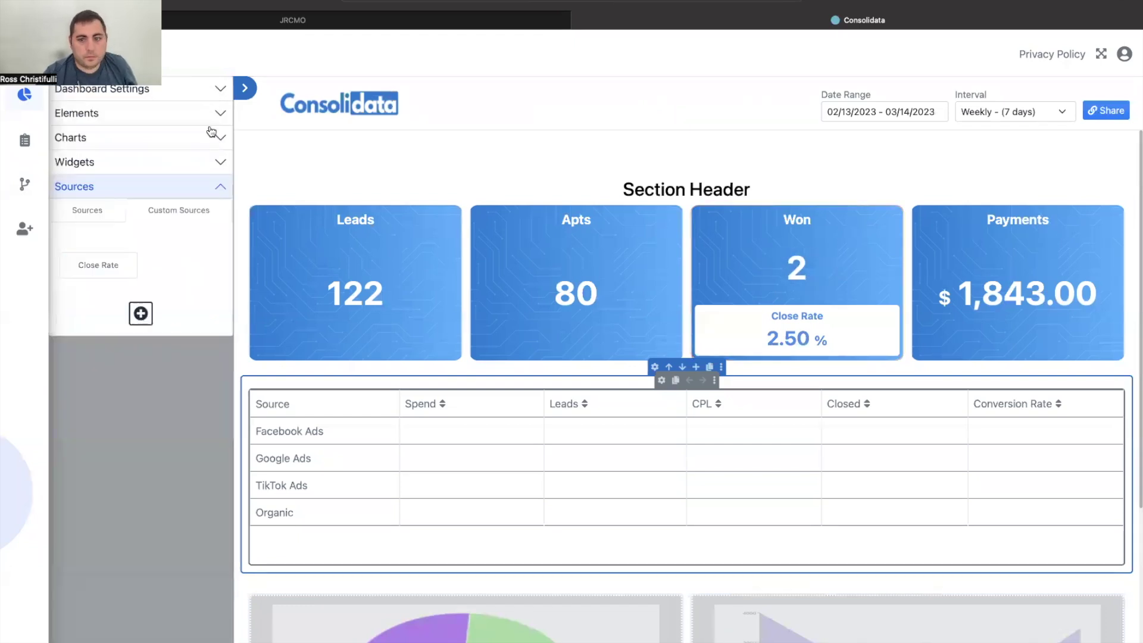
{"action": "left_click", "coordinate": [141, 313]}
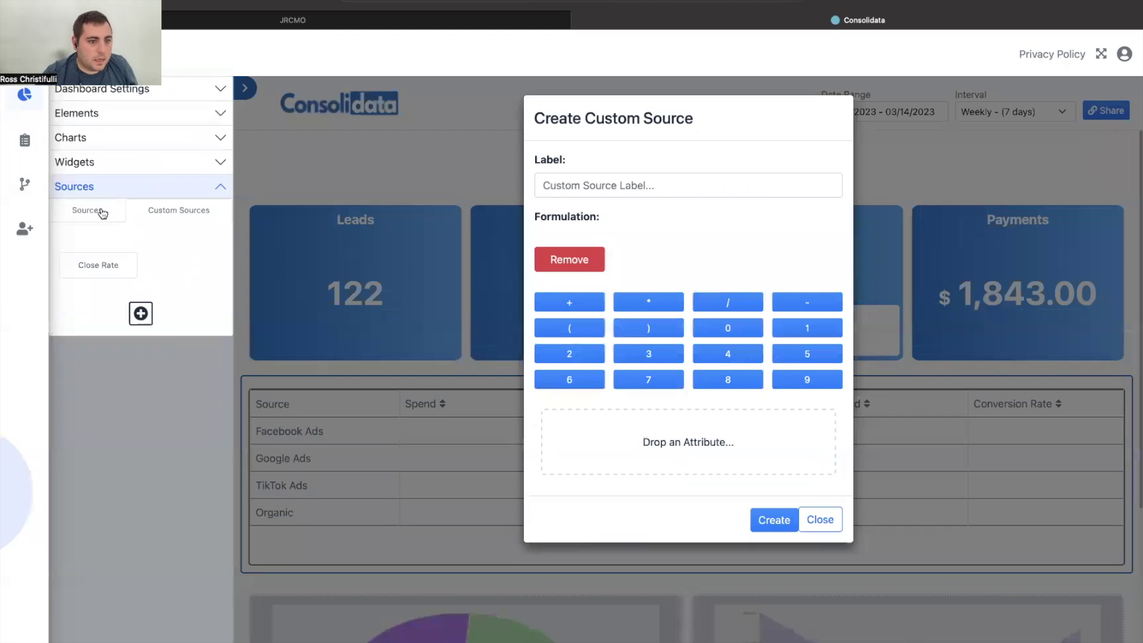
{"action": "left_click", "coordinate": [102, 212]}
{"action": "left_click", "coordinate": [123, 241]}
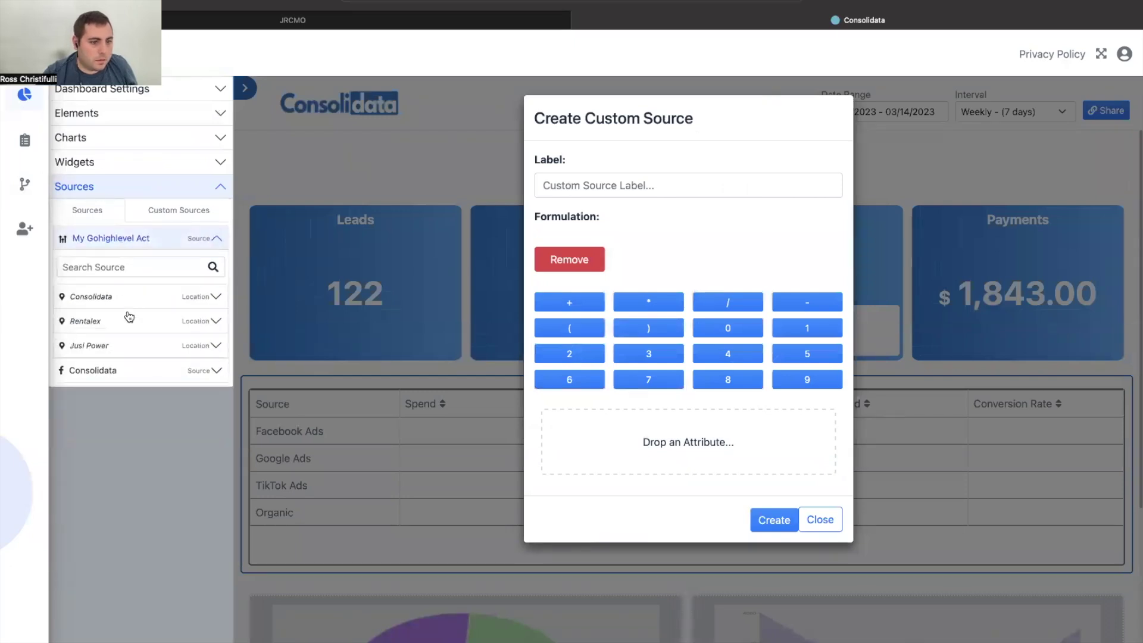
{"action": "left_click", "coordinate": [128, 321]}
{"action": "left_click_drag", "start_coordinate": [172, 362], "coordinate": [591, 438]}
{"action": "left_click", "coordinate": [102, 300]}
{"action": "left_click_drag", "start_coordinate": [136, 336], "coordinate": [631, 485]}
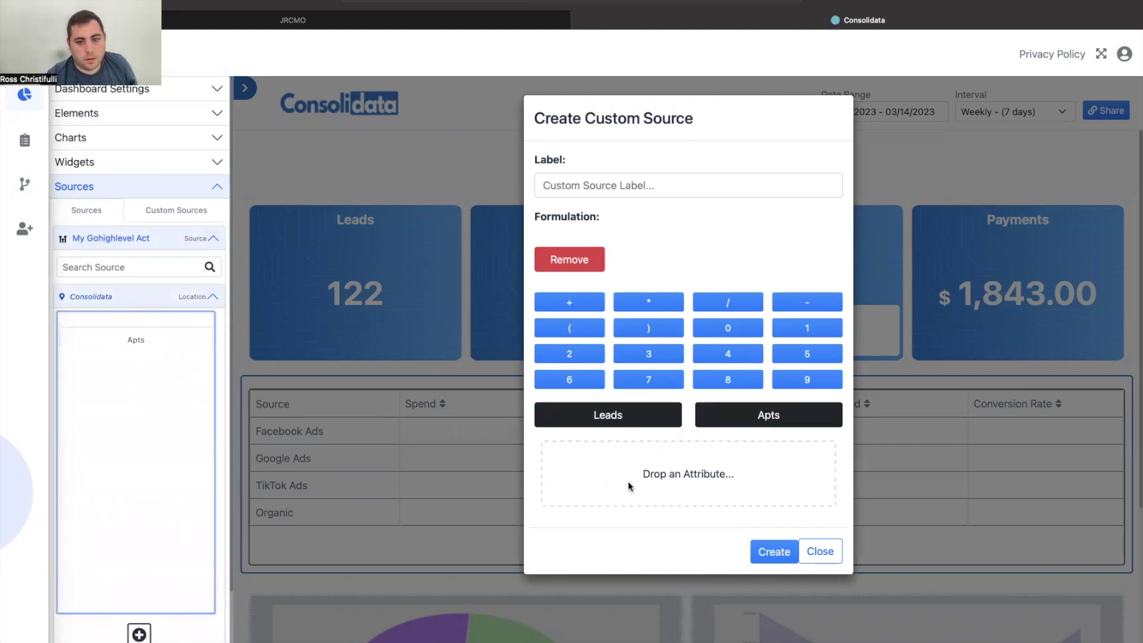
Build the new custom source's formula as ( Apts / Leads ) * 100.
{"action": "left_click", "coordinate": [574, 331]}
{"action": "left_click", "coordinate": [727, 321]}
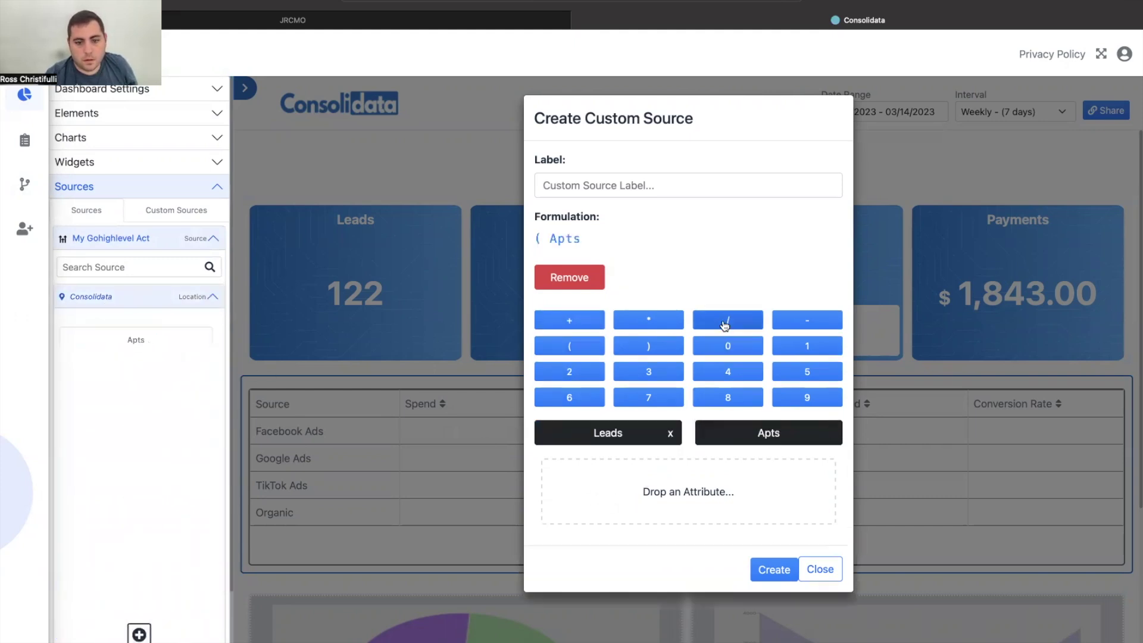
{"action": "left_click", "coordinate": [613, 435]}
{"action": "left_click", "coordinate": [654, 347]}
{"action": "left_click", "coordinate": [653, 323]}
{"action": "left_click", "coordinate": [806, 343]}
{"action": "left_click", "coordinate": [736, 344]}
{"action": "left_click", "coordinate": [736, 344]}
Label the custom source Booking Rate and create it.
{"action": "left_click", "coordinate": [620, 181]}
{"action": "type", "text": "Booking Rate"}
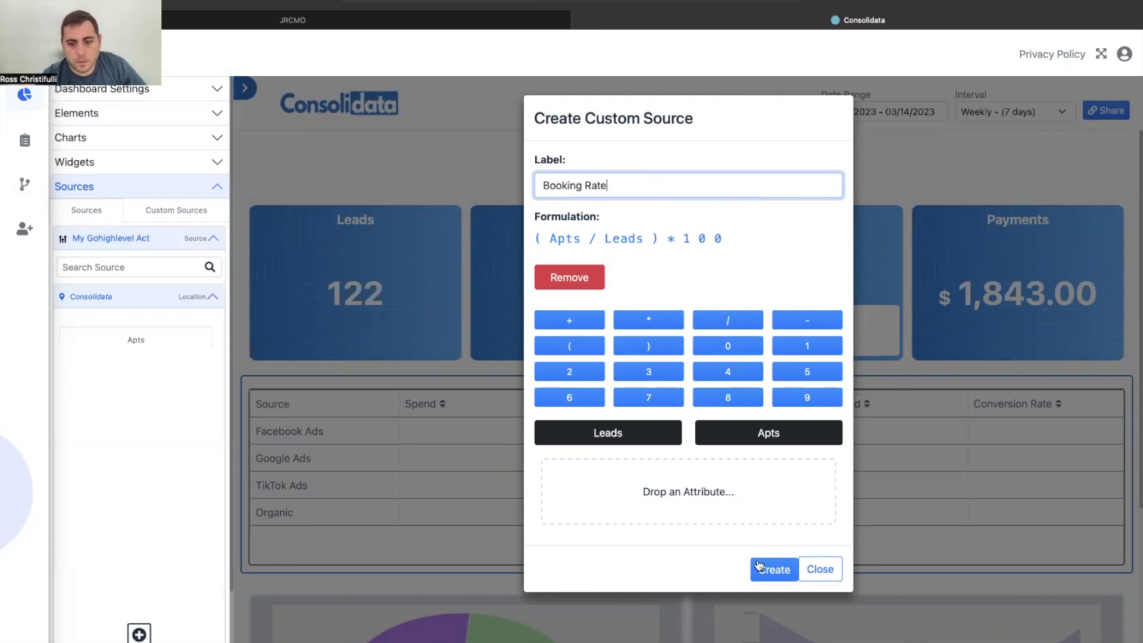
{"action": "left_click", "coordinate": [759, 565]}
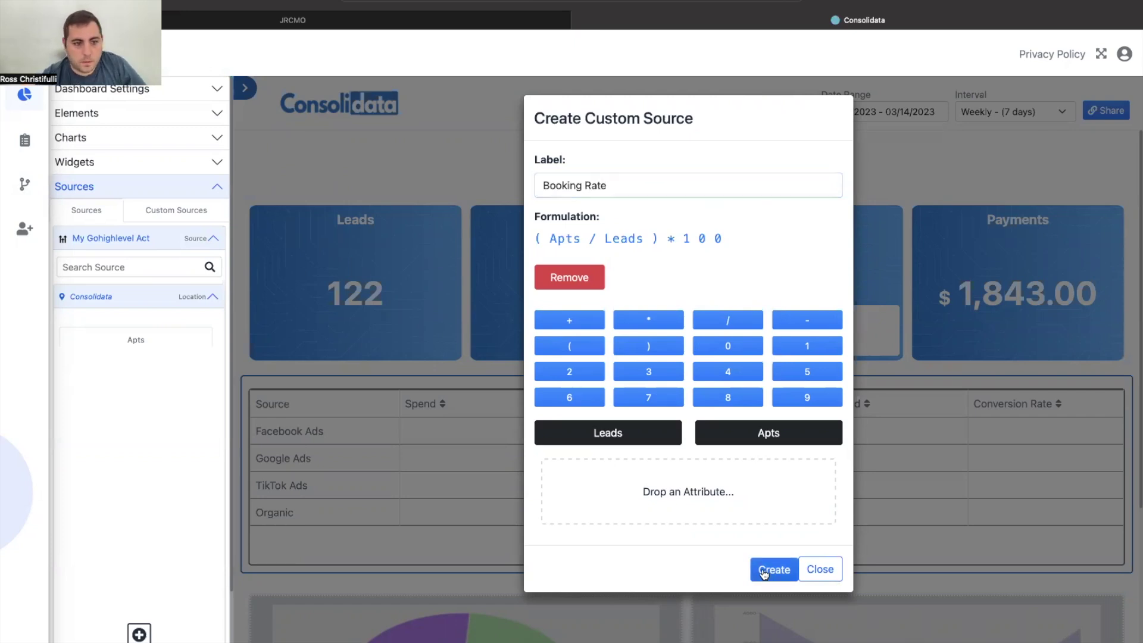
Add the Booking Rate custom source to the Apts number chart and open that chart's column settings.
{"action": "left_click", "coordinate": [182, 211]}
{"action": "left_click_drag", "start_coordinate": [168, 276], "coordinate": [498, 296]}
{"action": "left_click", "coordinate": [550, 199]}
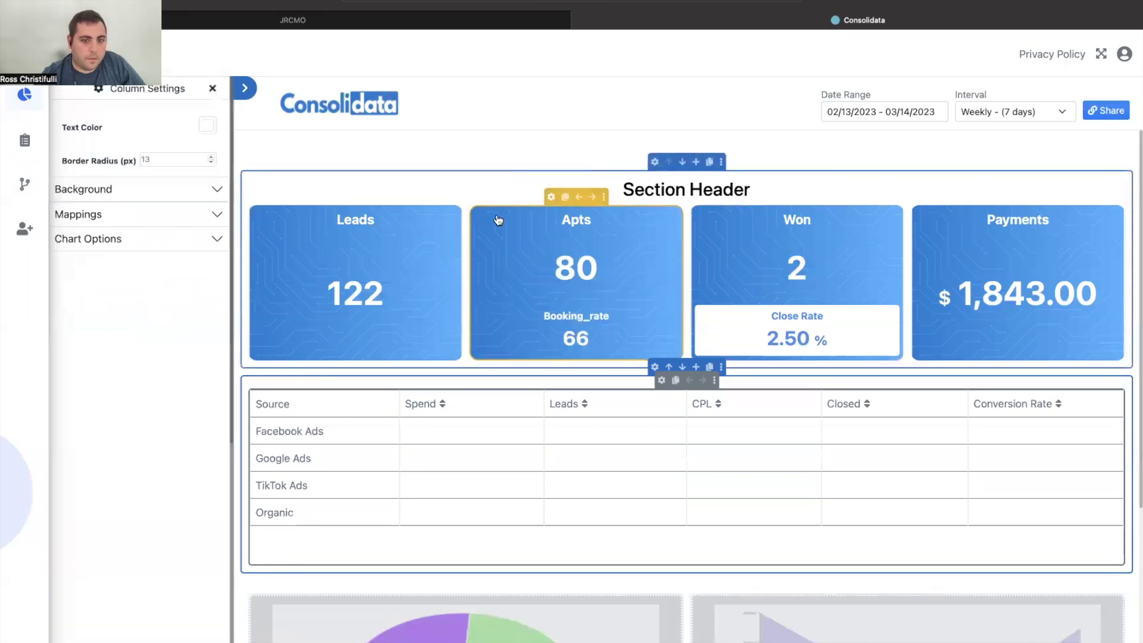
Change the label of the Booking Rate mapping on the Apts chart to "Booking Rate" without the underscore.
{"action": "left_click", "coordinate": [188, 215]}
{"action": "left_click", "coordinate": [191, 272]}
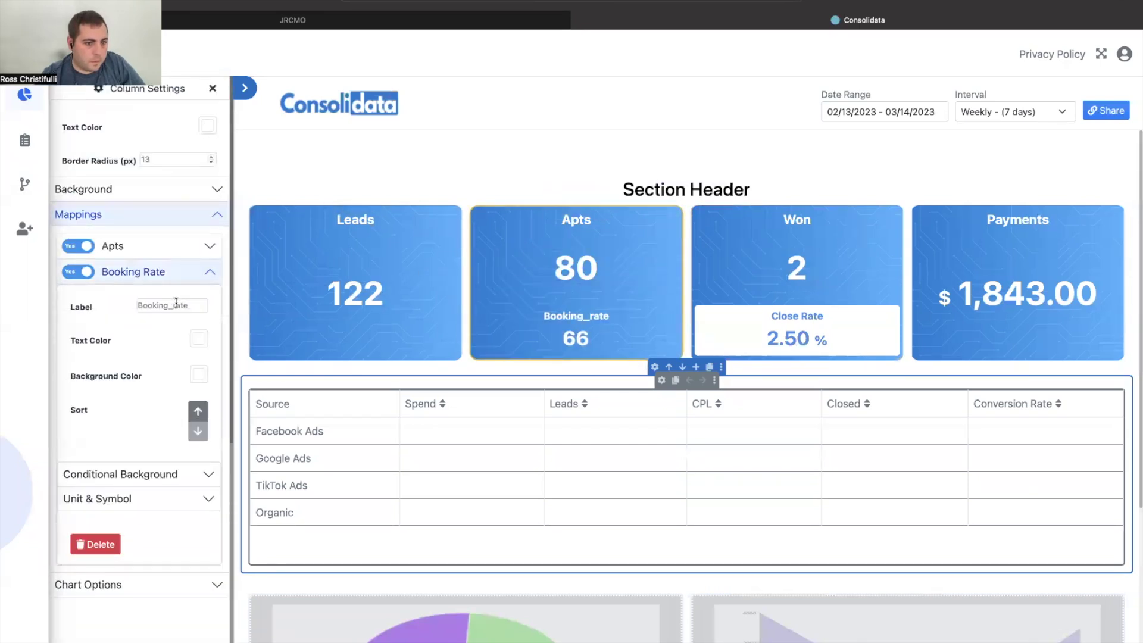
{"action": "double_click", "coordinate": [194, 308]}
{"action": "type", "text": "Booking Rate"}
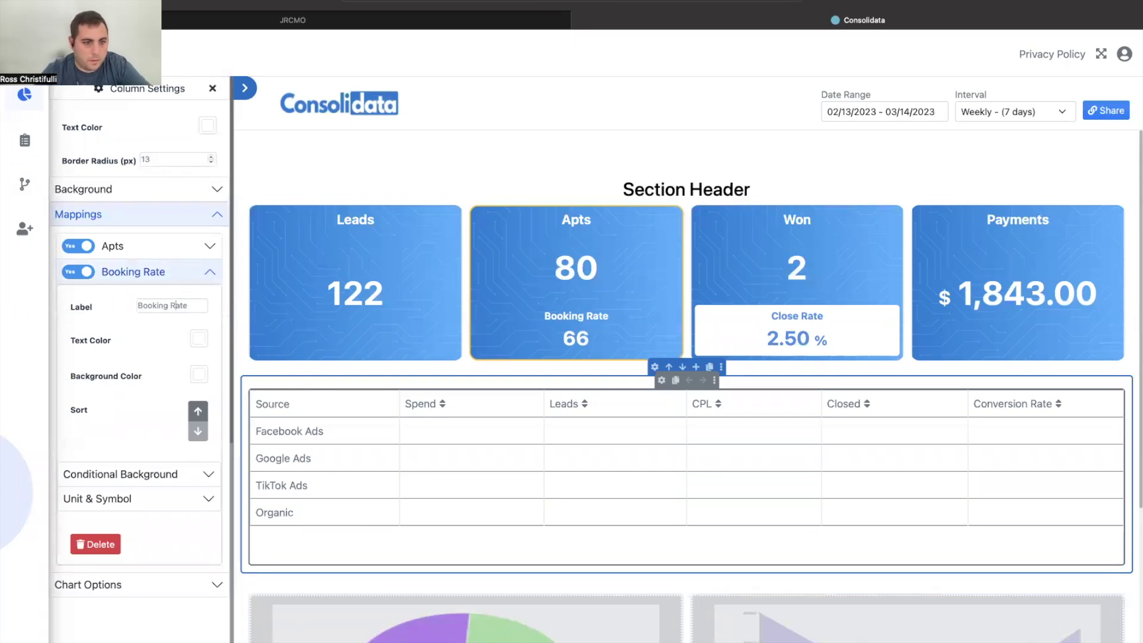
Give the Booking Rate mapping a white background color and blue text color.
{"action": "left_click", "coordinate": [199, 375]}
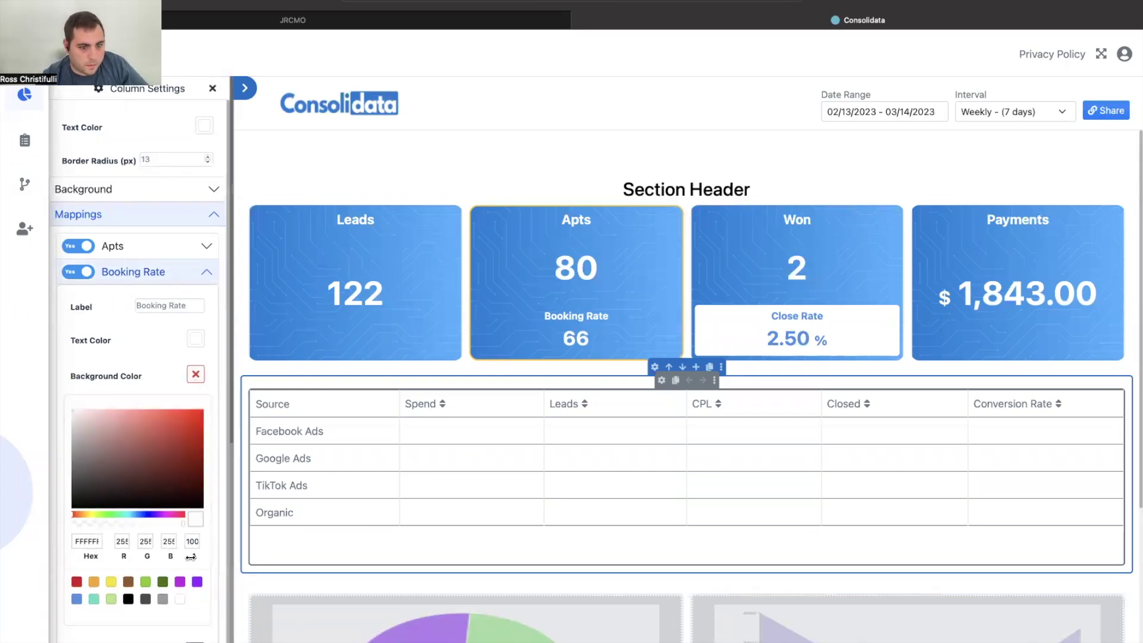
{"action": "left_click", "coordinate": [182, 600]}
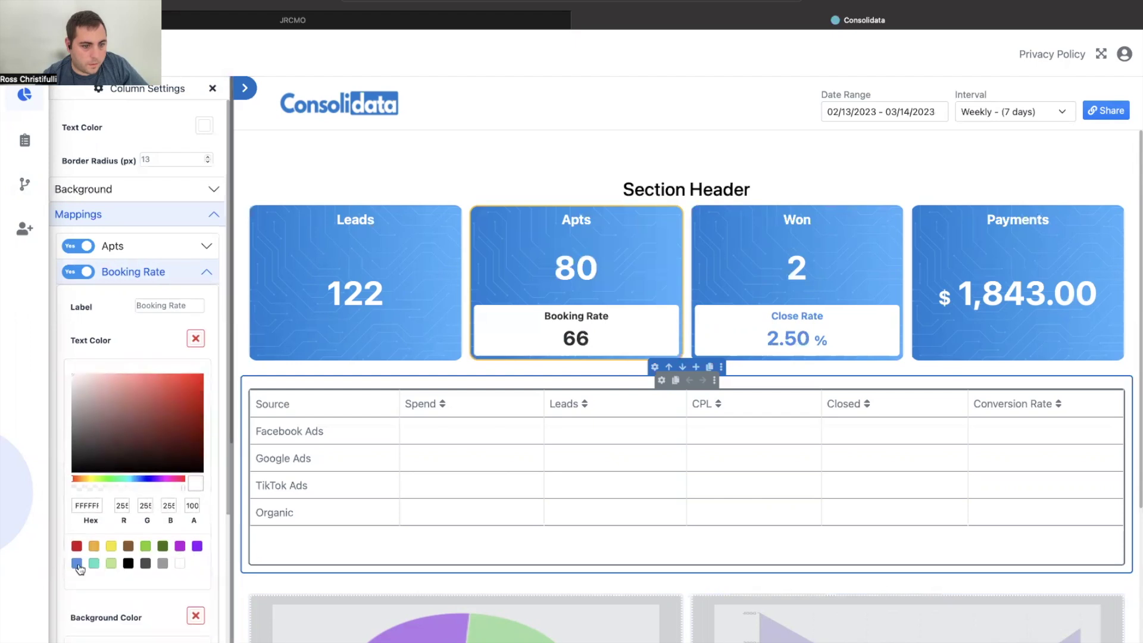
{"action": "left_click", "coordinate": [78, 566]}
{"action": "left_click", "coordinate": [195, 340]}
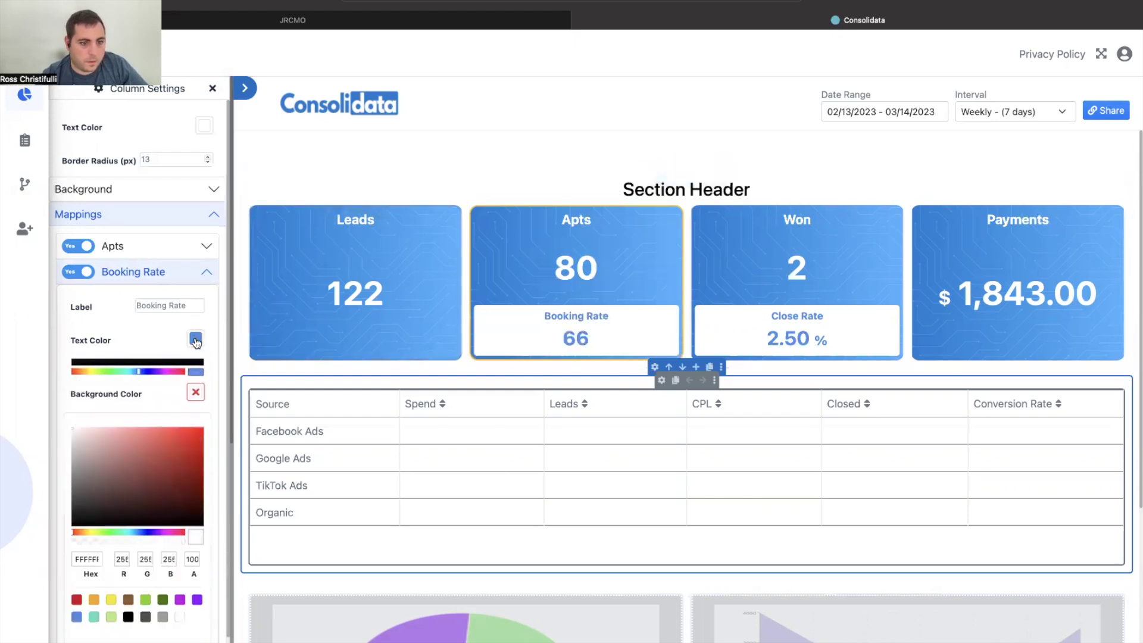
{"action": "left_click", "coordinate": [196, 392]}
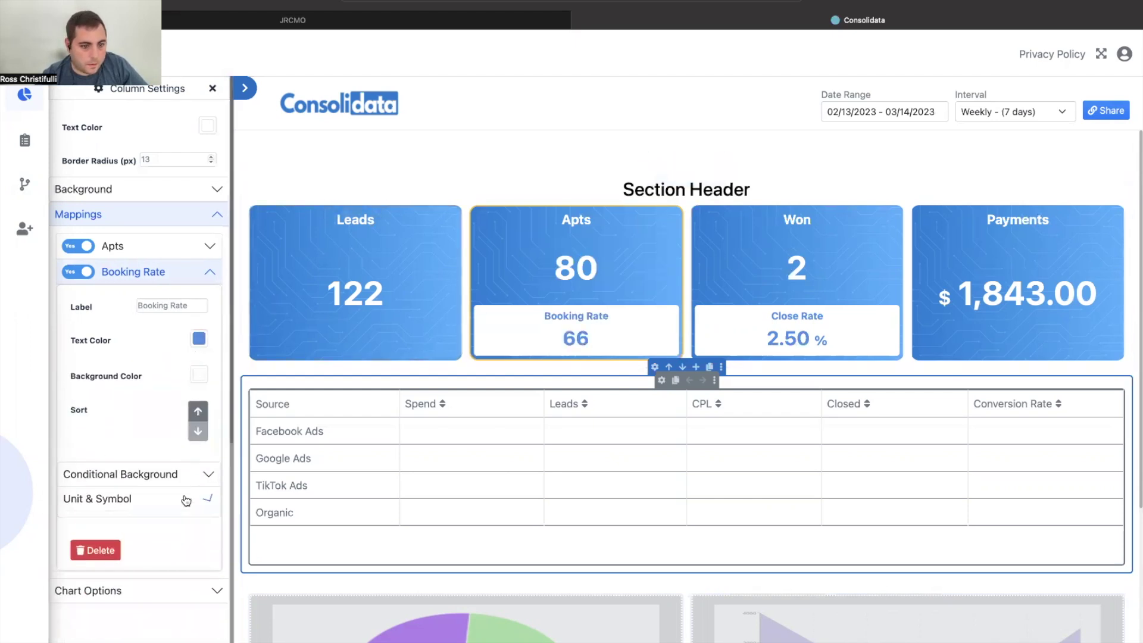
Show decimals and the % unit symbol for the Booking Rate mapping, and collapse its unit settings.
{"action": "left_click", "coordinate": [187, 501]}
{"action": "left_click", "coordinate": [190, 560]}
{"action": "left_click", "coordinate": [191, 531]}
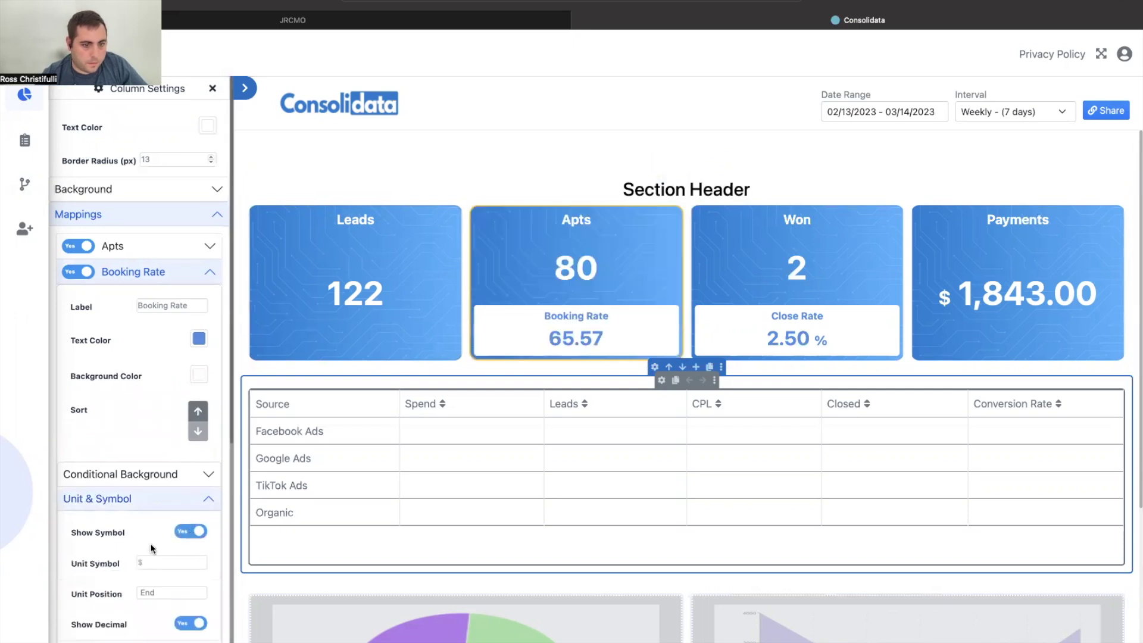
{"action": "left_click", "coordinate": [152, 562]}
{"action": "type", "text": "%"}
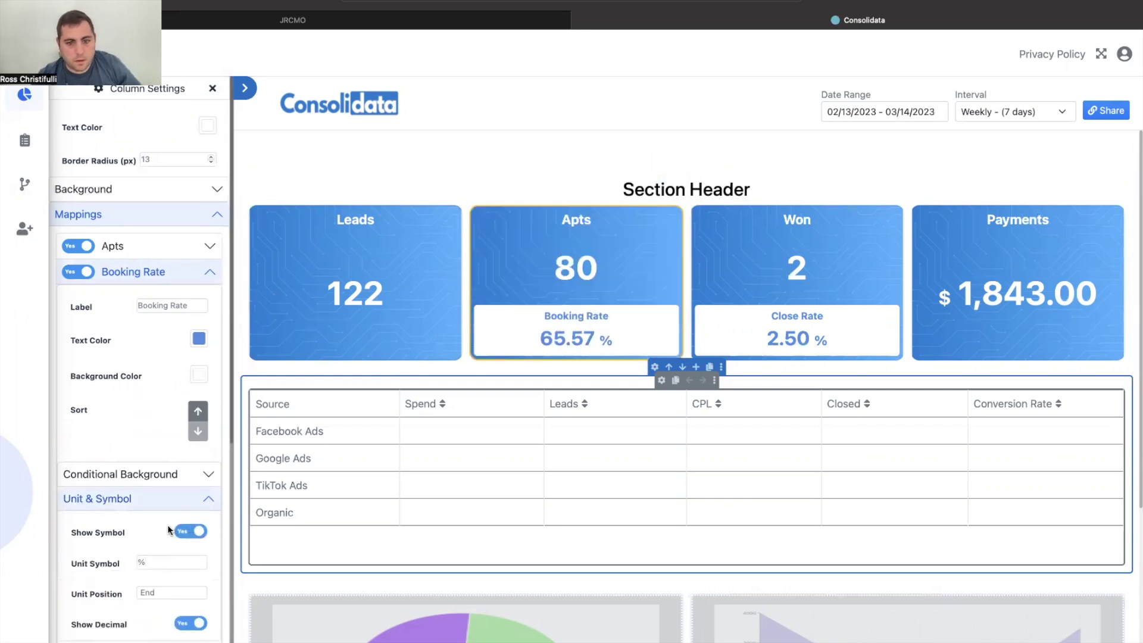
{"action": "left_click", "coordinate": [186, 503]}
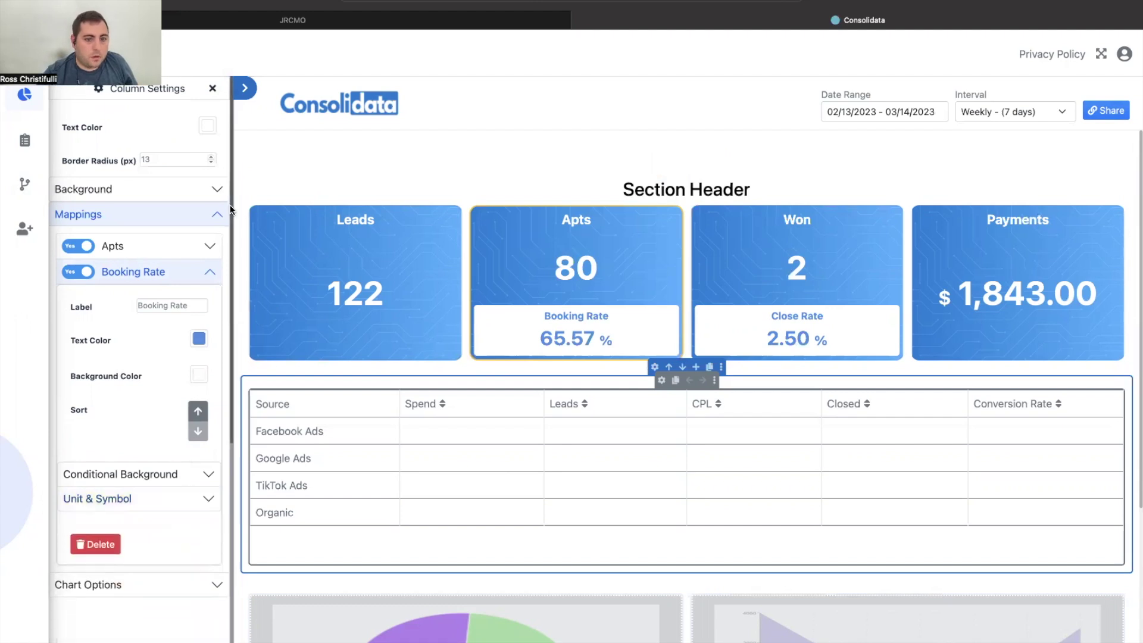
Start a new custom source and add the Spend attribute of the Client 007 account from the Consolidata Facebook source.
{"action": "left_click", "coordinate": [209, 272]}
{"action": "left_click", "coordinate": [213, 89]}
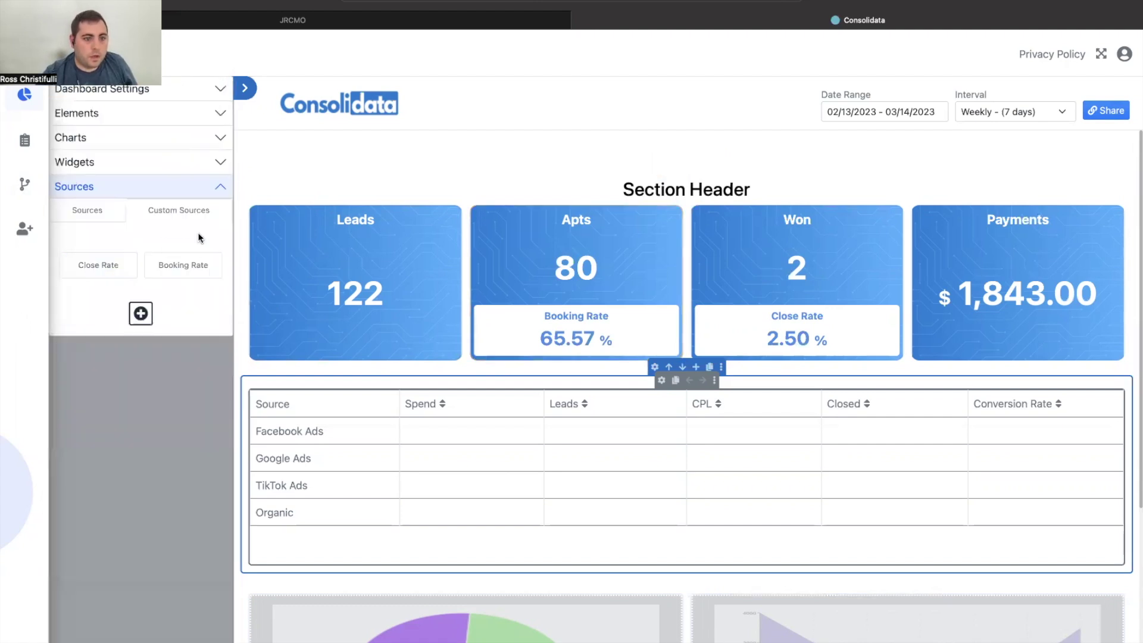
{"action": "left_click", "coordinate": [145, 319]}
{"action": "left_click", "coordinate": [92, 216]}
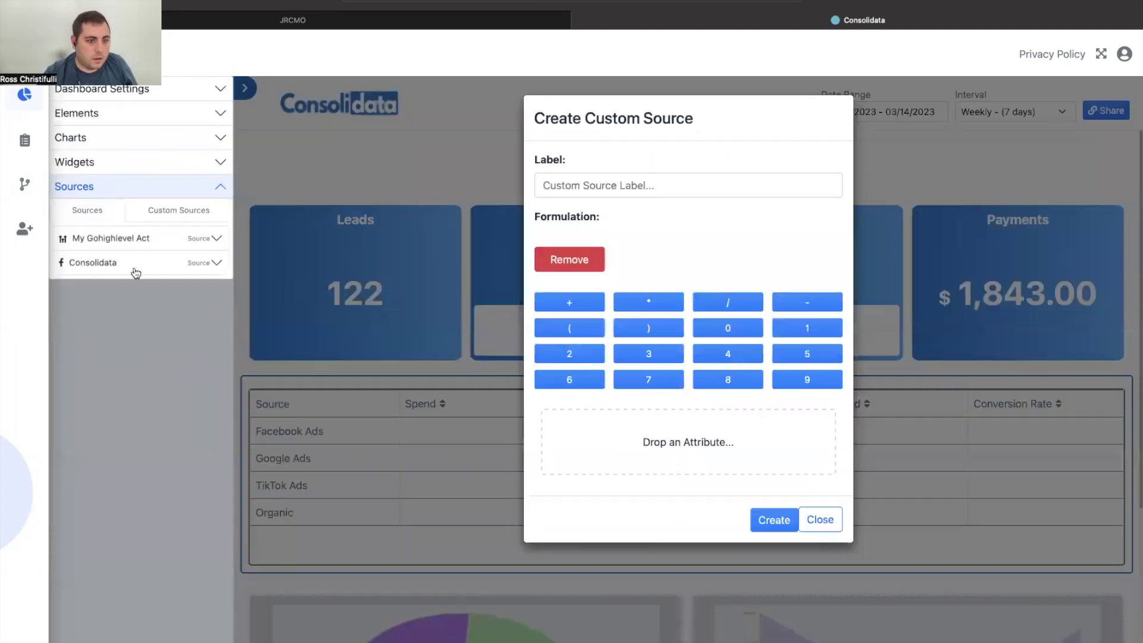
{"action": "left_click", "coordinate": [134, 263]}
{"action": "left_click", "coordinate": [144, 346]}
{"action": "left_click", "coordinate": [136, 368]}
{"action": "left_click", "coordinate": [144, 401]}
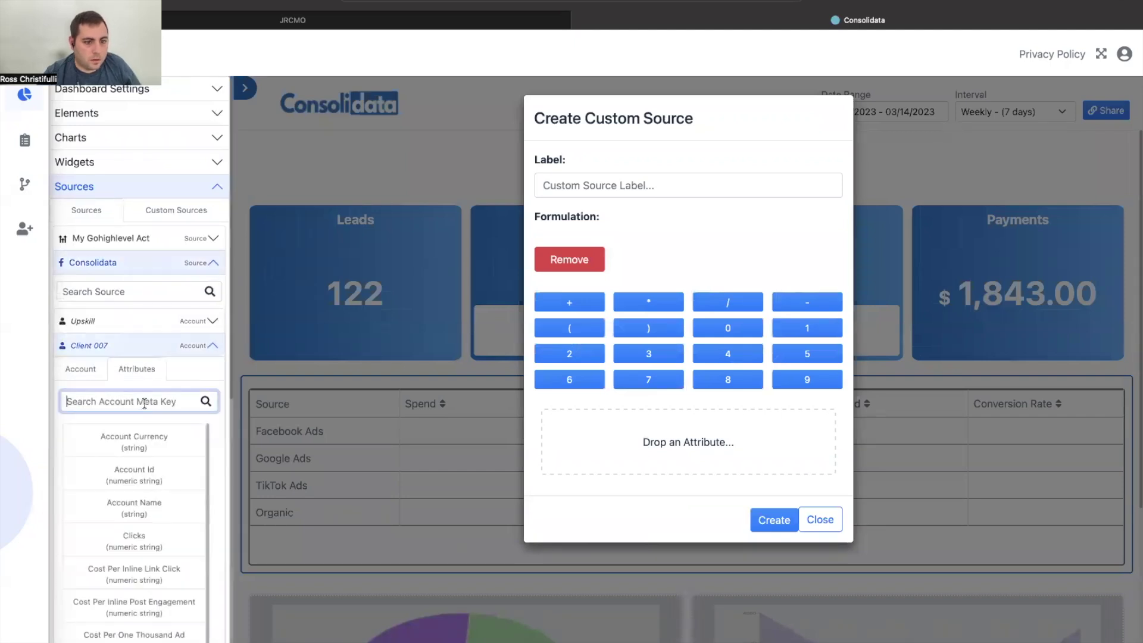
{"action": "type", "text": "spe"}
{"action": "left_click_drag", "start_coordinate": [123, 480], "coordinate": [622, 448]}
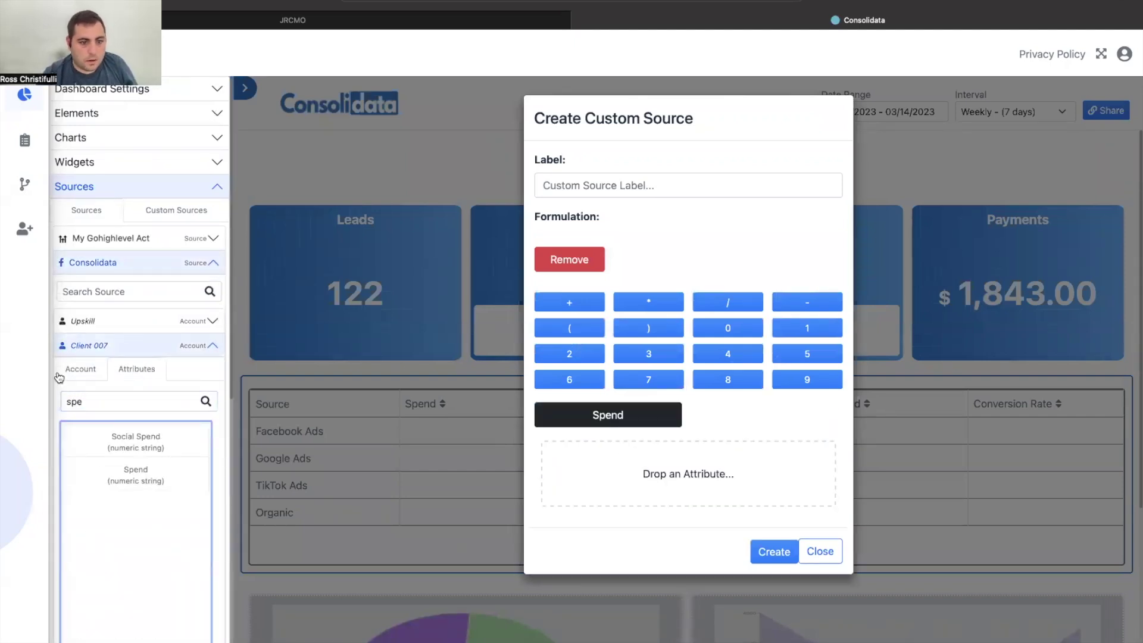
Add the Rentalex location's Leads attribute to the custom source and build the formula spend / Leads.
{"action": "left_click", "coordinate": [116, 346]}
{"action": "left_click", "coordinate": [153, 241]}
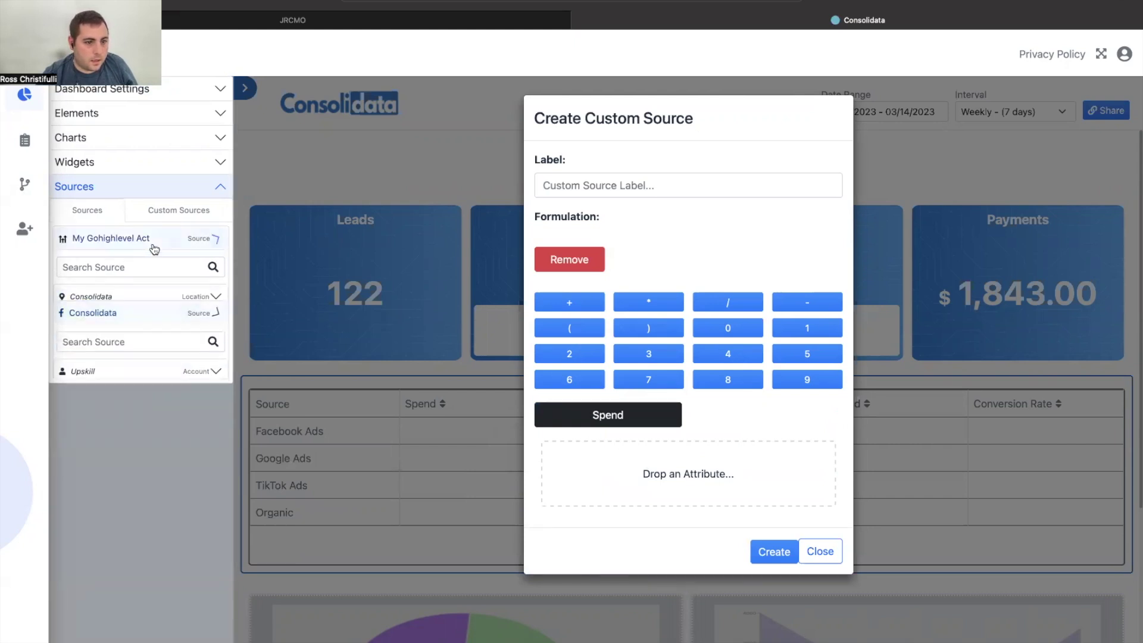
{"action": "left_click", "coordinate": [137, 321]}
{"action": "left_click_drag", "start_coordinate": [141, 367], "coordinate": [606, 479]}
{"action": "left_click", "coordinate": [727, 303]}
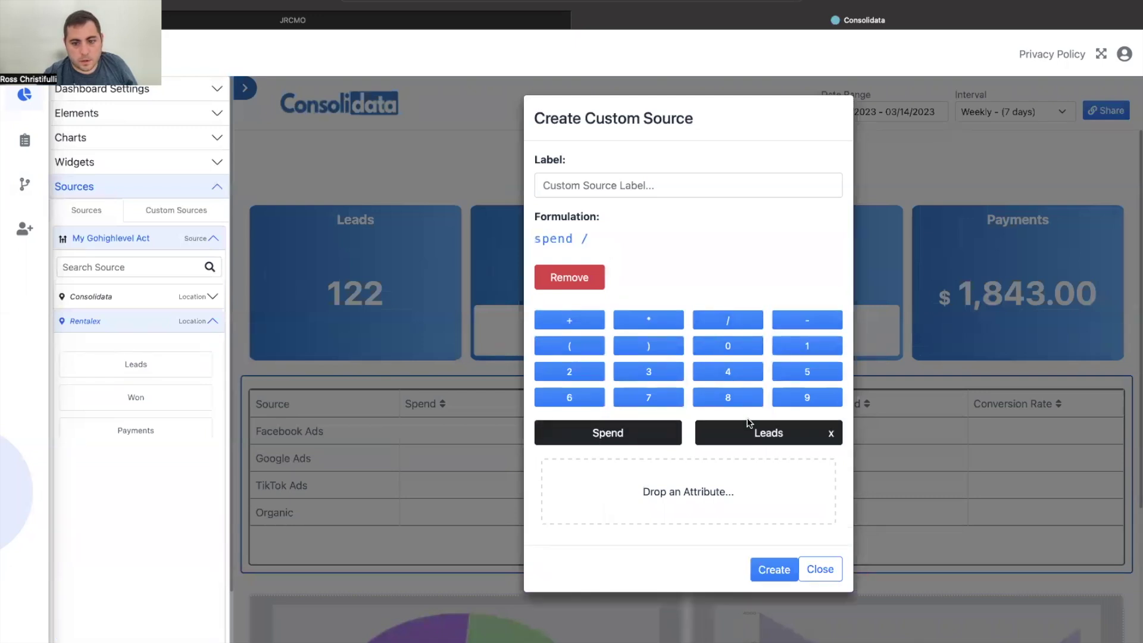
Label the custom source "CPL" and create it.
{"action": "left_click", "coordinate": [625, 186]}
{"action": "type", "text": "CP"}
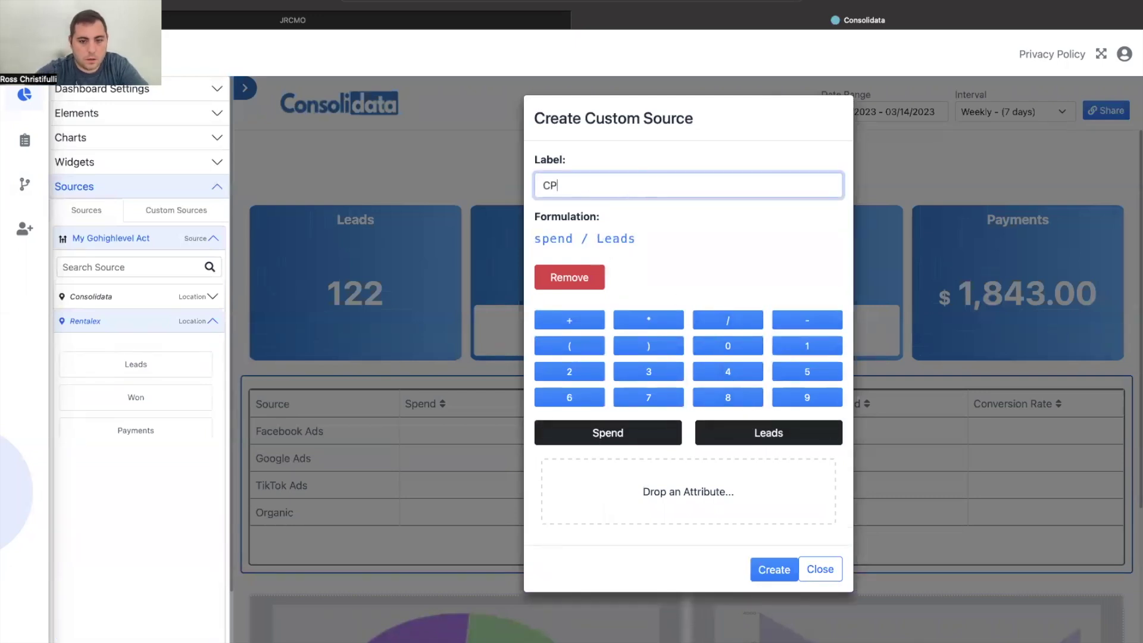
{"action": "type", "text": "L"}
{"action": "left_click", "coordinate": [774, 570]}
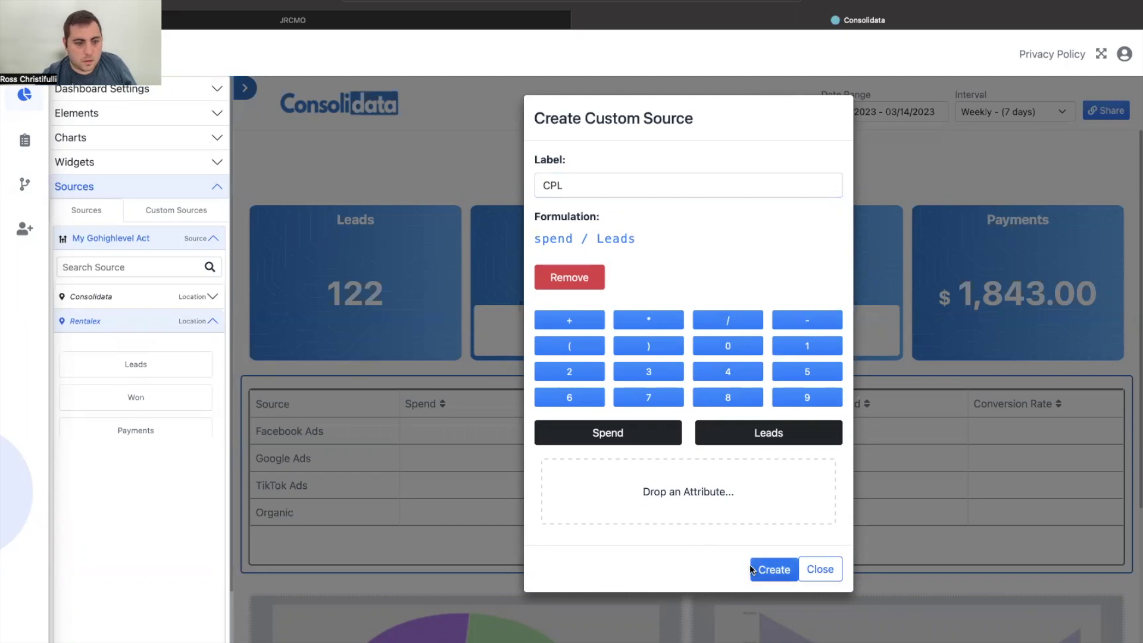
Add the CPL custom source to the Leads number chart and open that chart's column settings.
{"action": "left_click", "coordinate": [181, 213]}
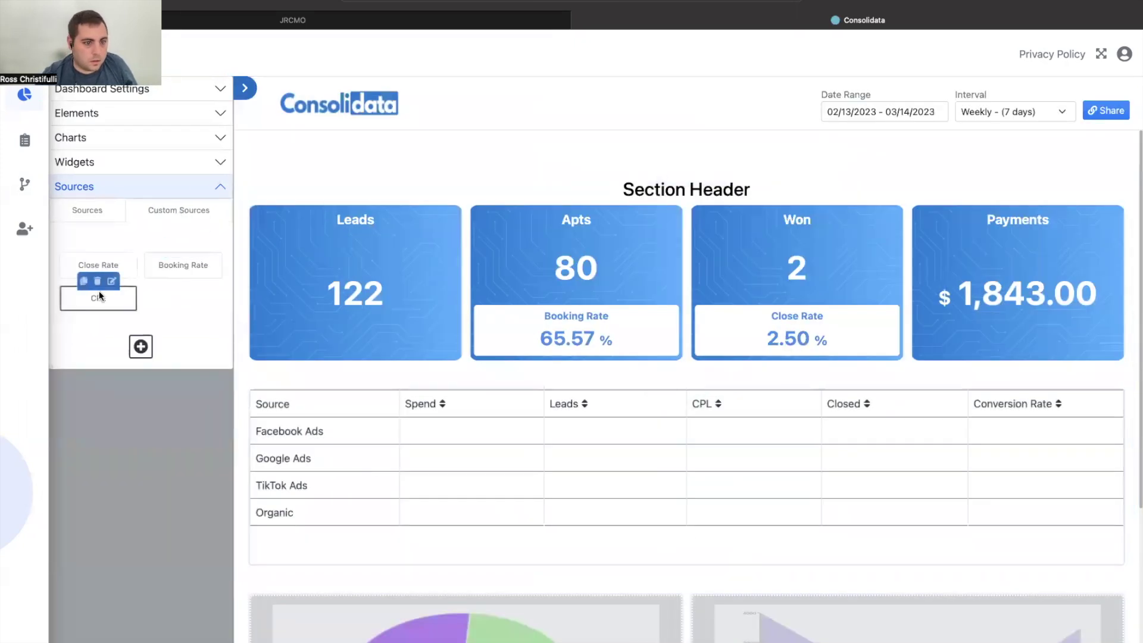
{"action": "left_click_drag", "start_coordinate": [98, 297], "coordinate": [355, 286]}
{"action": "left_click", "coordinate": [330, 199]}
Change the label of the Cpl mapping on the Leads chart to "Cost Per Lead".
{"action": "left_click", "coordinate": [166, 215]}
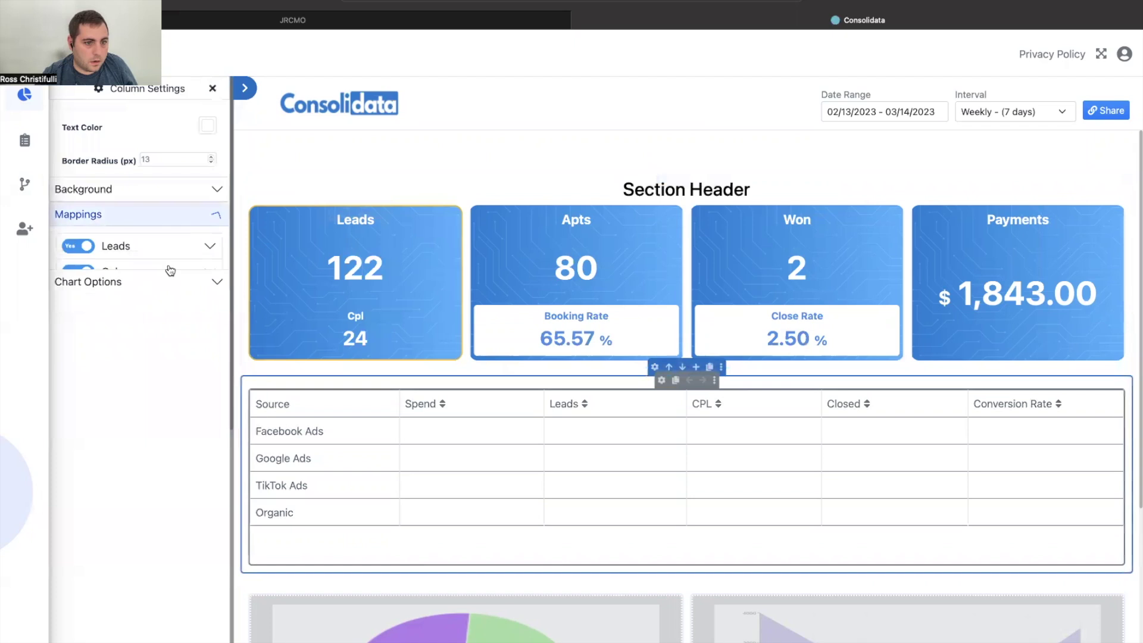
{"action": "left_click", "coordinate": [169, 272]}
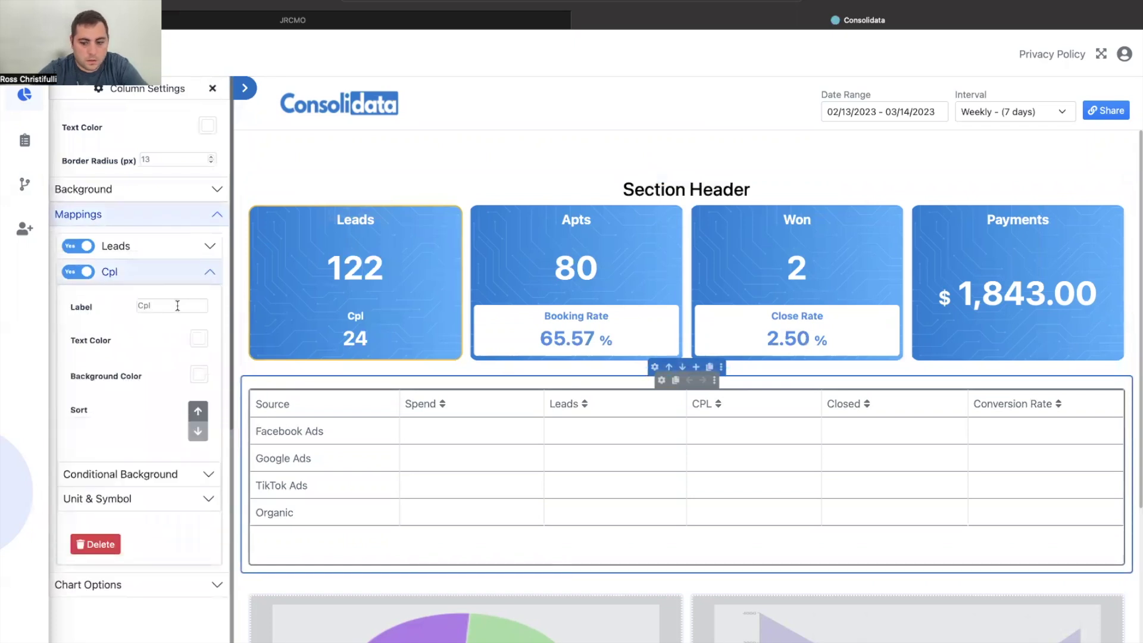
{"action": "type", "text": "st Per Lead"}
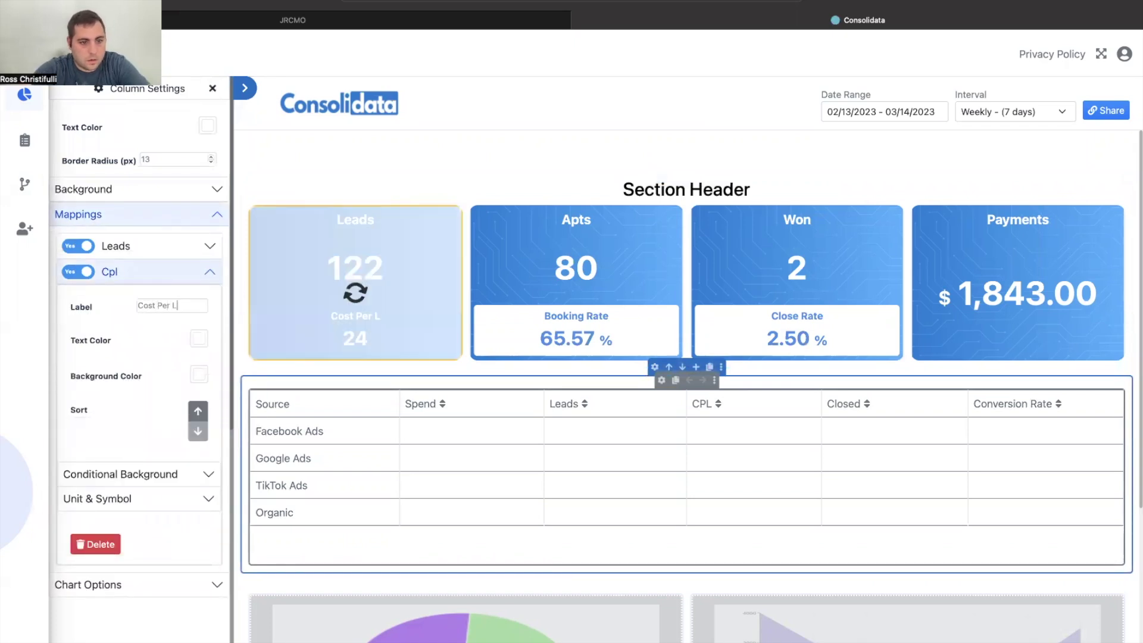
Give the Cpl mapping a white background color and blue text color.
{"action": "left_click", "coordinate": [199, 374]}
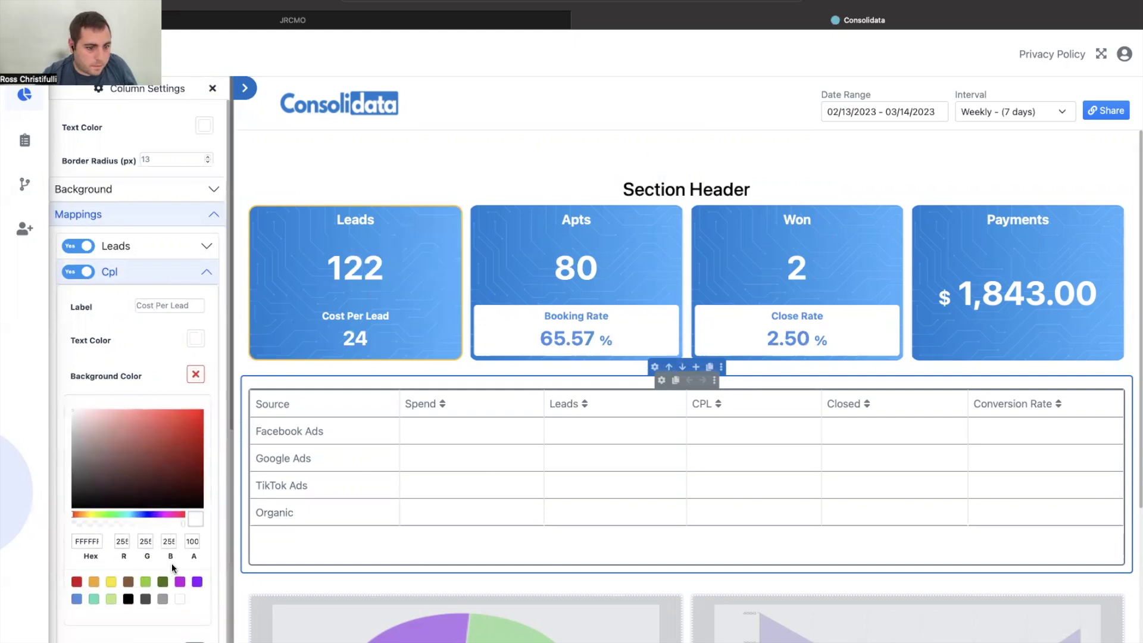
{"action": "left_click", "coordinate": [181, 599]}
{"action": "left_click", "coordinate": [195, 374]}
{"action": "left_click", "coordinate": [196, 338]}
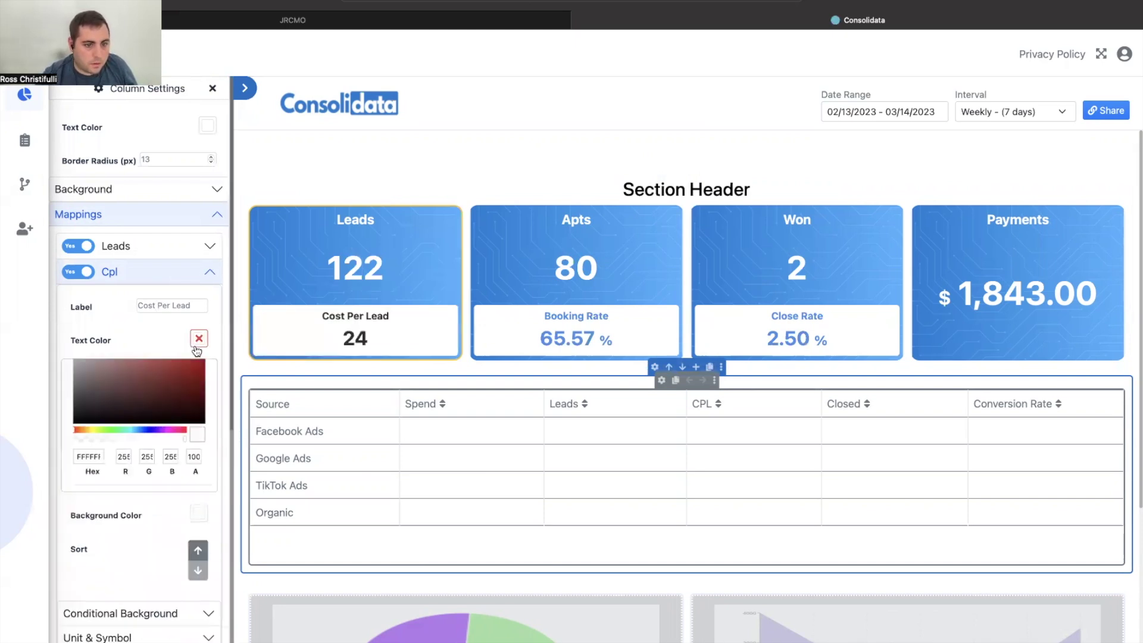
{"action": "left_click", "coordinate": [77, 563]}
{"action": "left_click", "coordinate": [199, 338]}
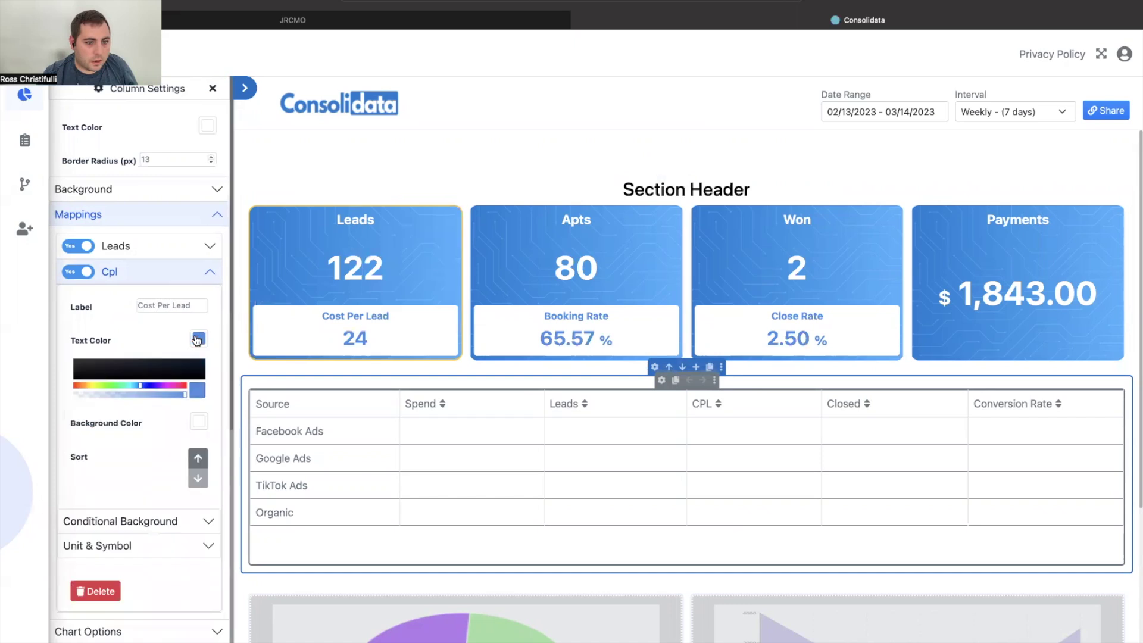
Show decimals and the $ unit symbol at the start of the Cpl value, and close the Leads chart's column settings.
{"action": "left_click", "coordinate": [182, 503]}
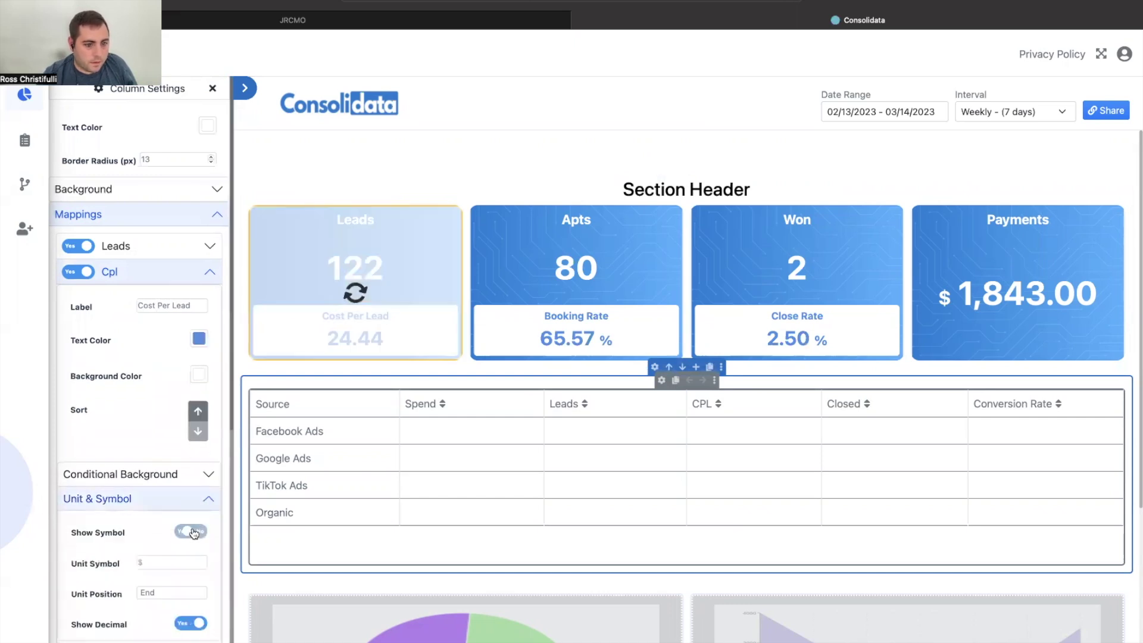
{"action": "left_click", "coordinate": [167, 593]}
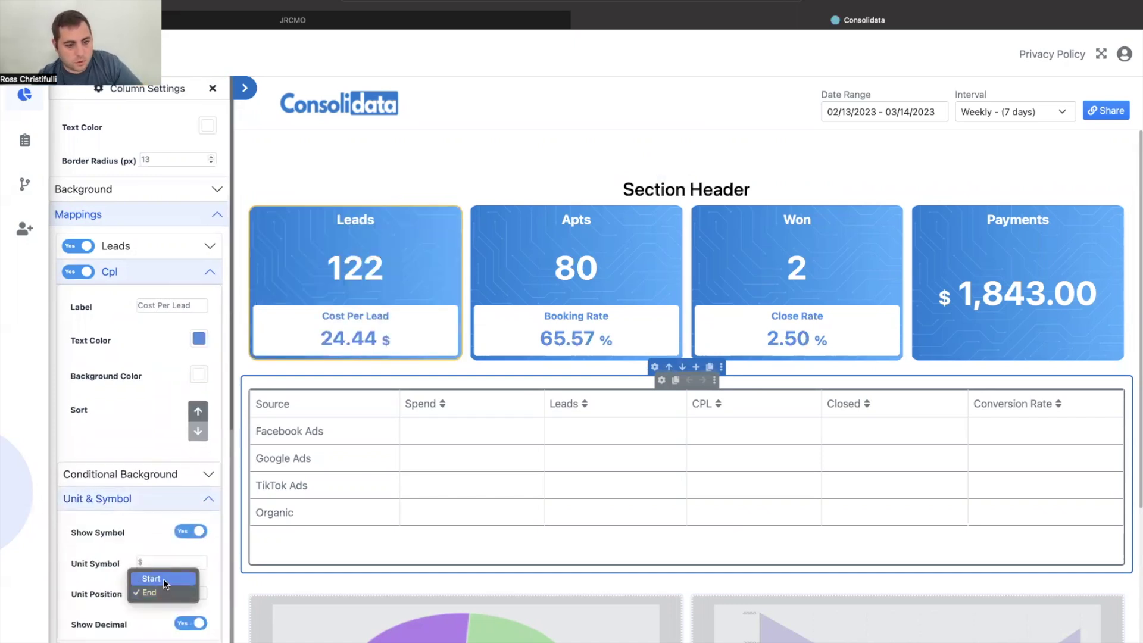
{"action": "left_click", "coordinate": [160, 578]}
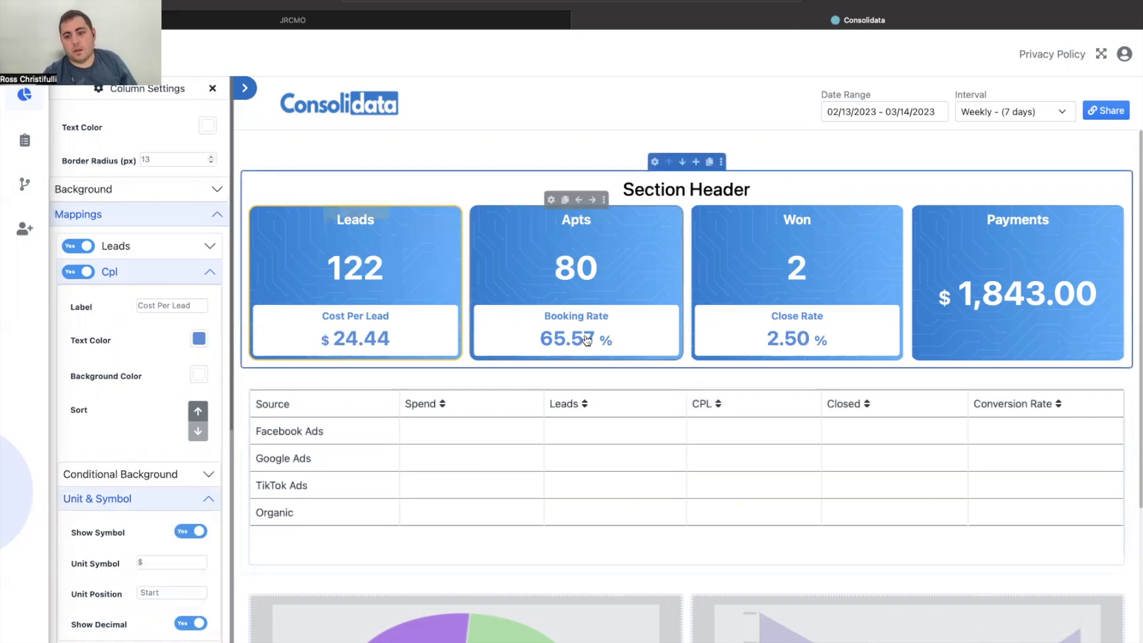
{"action": "left_click", "coordinate": [158, 275]}
{"action": "left_click", "coordinate": [213, 89]}
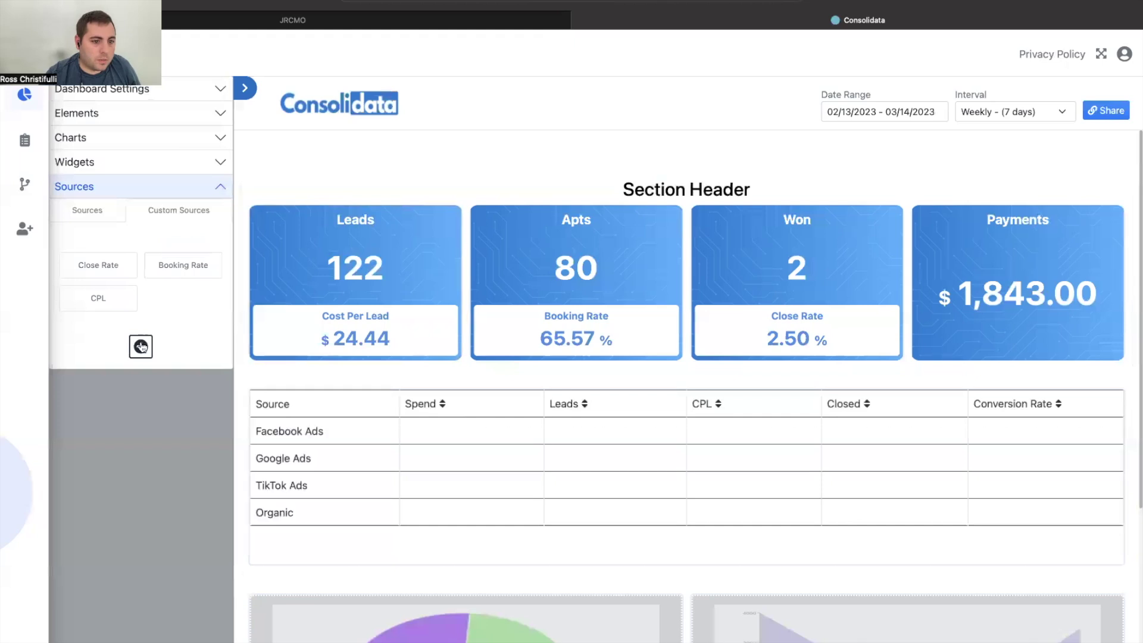
Start another custom source and add the Client 007 account's Spend attribute to it.
{"action": "left_click", "coordinate": [141, 346]}
{"action": "left_click", "coordinate": [103, 212]}
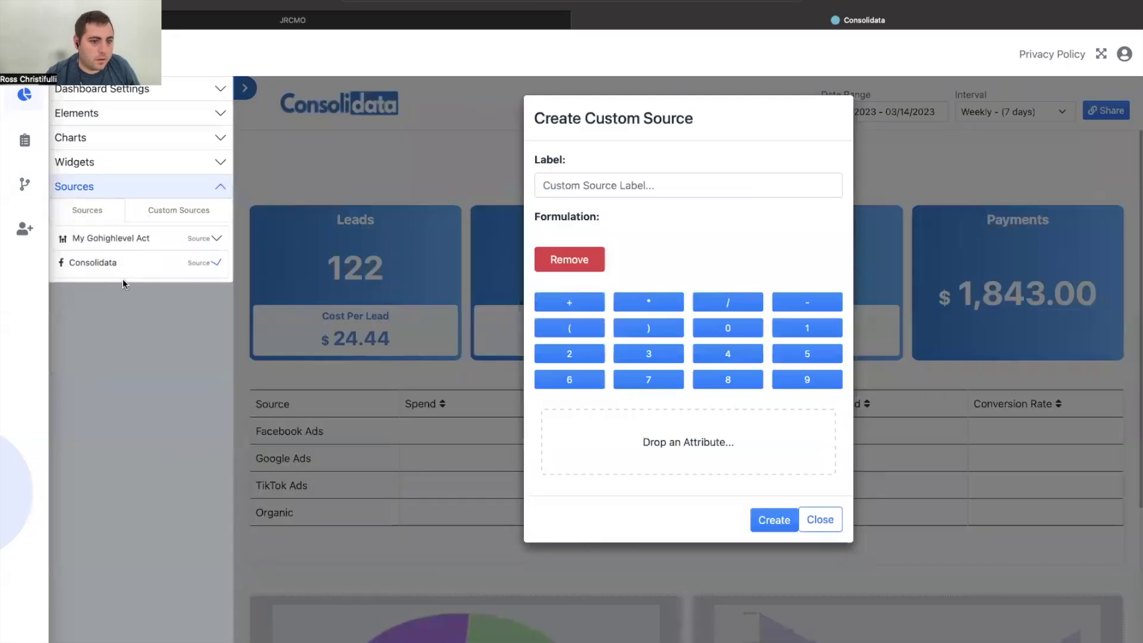
{"action": "left_click", "coordinate": [122, 264]}
{"action": "left_click", "coordinate": [134, 345]}
{"action": "left_click", "coordinate": [139, 370]}
{"action": "left_click", "coordinate": [142, 396]}
{"action": "type", "text": "spend"}
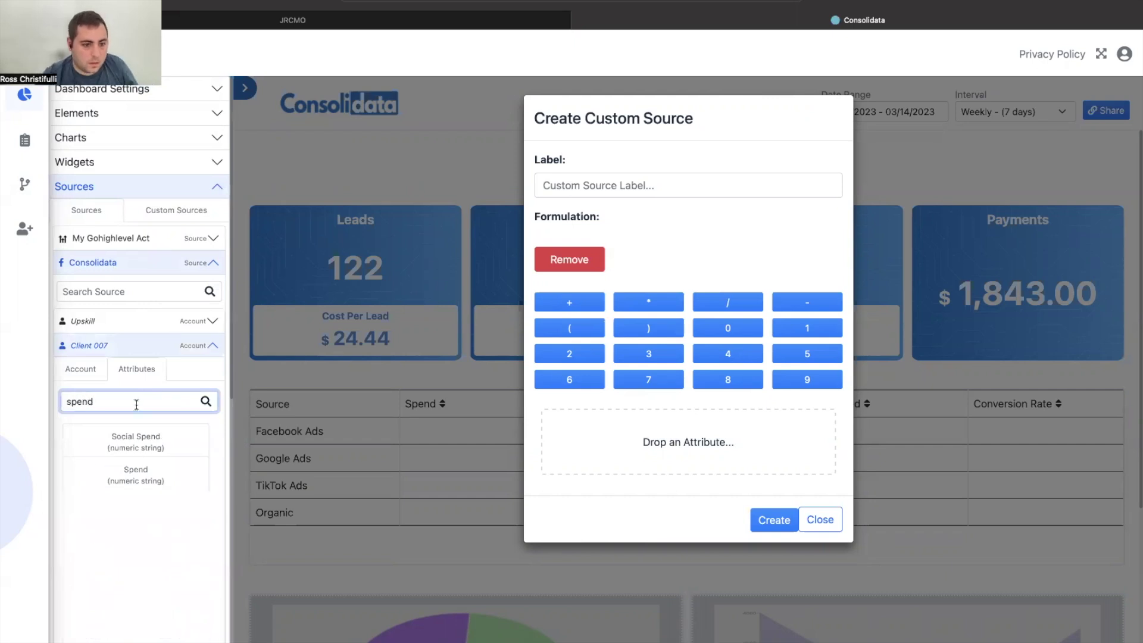
{"action": "left_click_drag", "start_coordinate": [119, 479], "coordinate": [619, 443]}
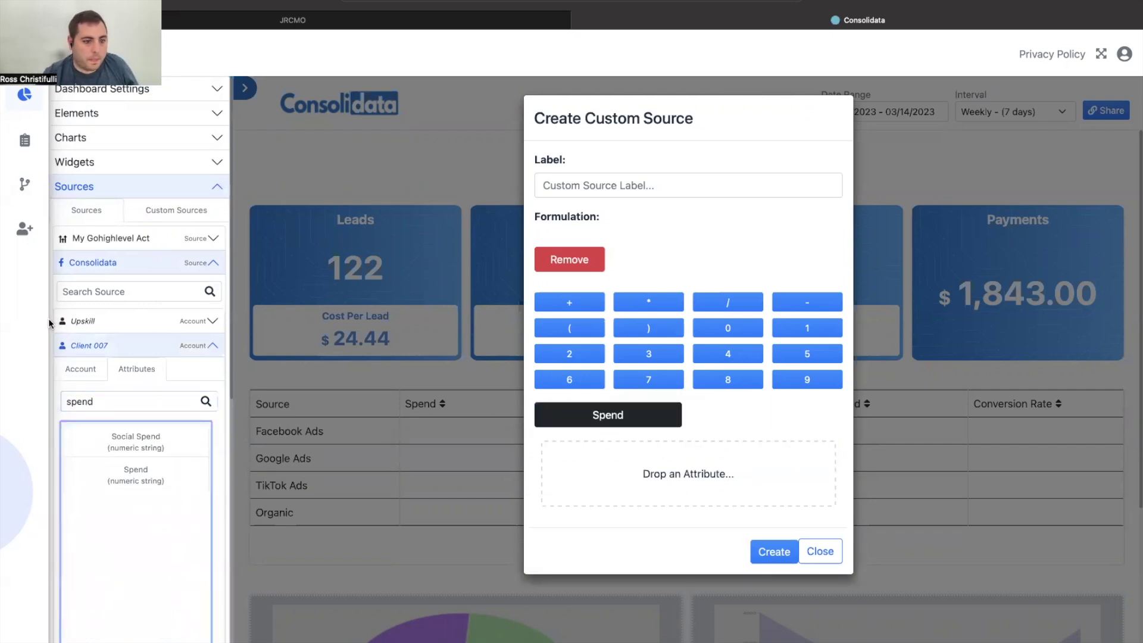
Build the formula spend / Won with the Rentalex location's Won attribute and create the custom source as "CPA".
{"action": "left_click", "coordinate": [138, 244]}
{"action": "left_click_drag", "start_coordinate": [136, 397], "coordinate": [614, 470]}
{"action": "left_click", "coordinate": [709, 331]}
{"action": "left_click", "coordinate": [660, 188]}
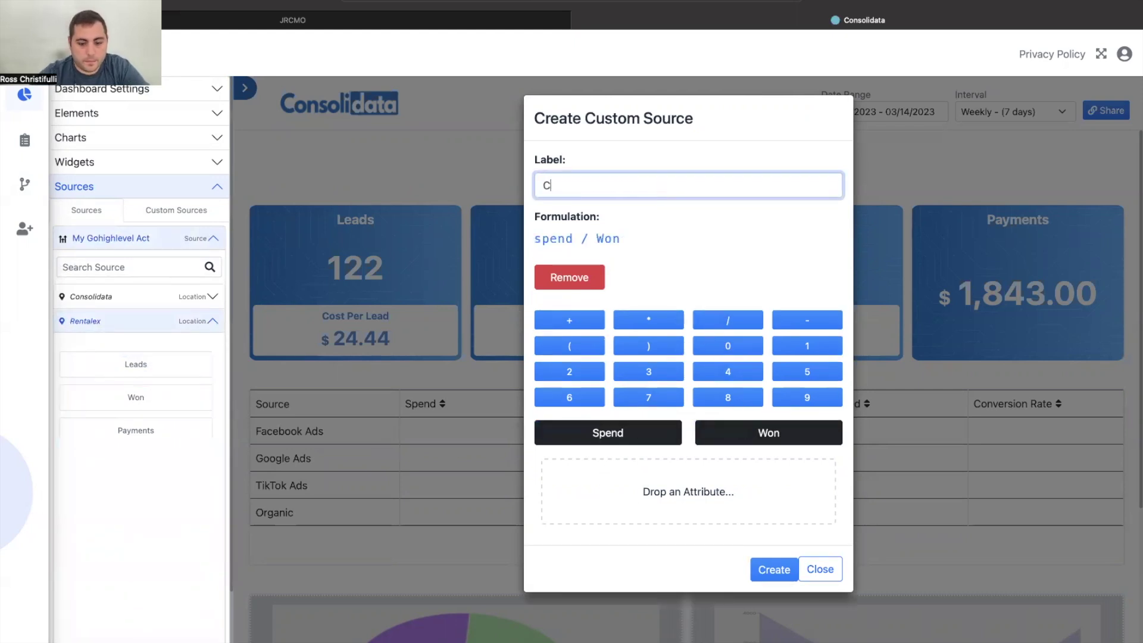
{"action": "left_click", "coordinate": [774, 569]}
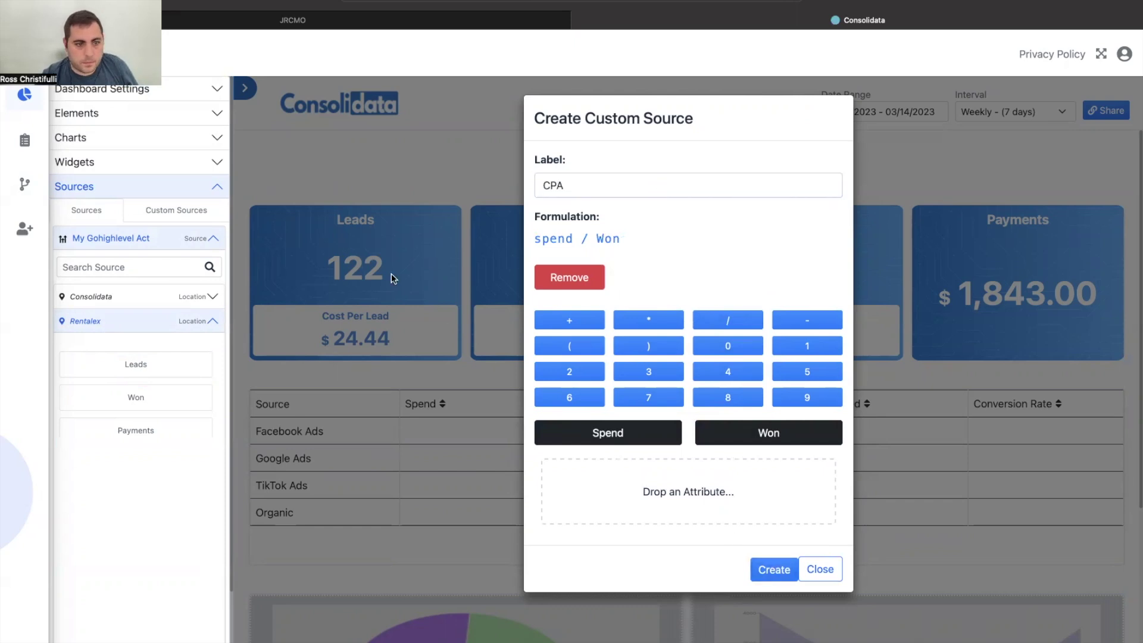
Add the CPA custom source to the Won number chart and open that chart's column settings.
{"action": "left_click", "coordinate": [179, 210]}
{"action": "left_click_drag", "start_coordinate": [168, 301], "coordinate": [840, 283]}
{"action": "left_click", "coordinate": [772, 196]}
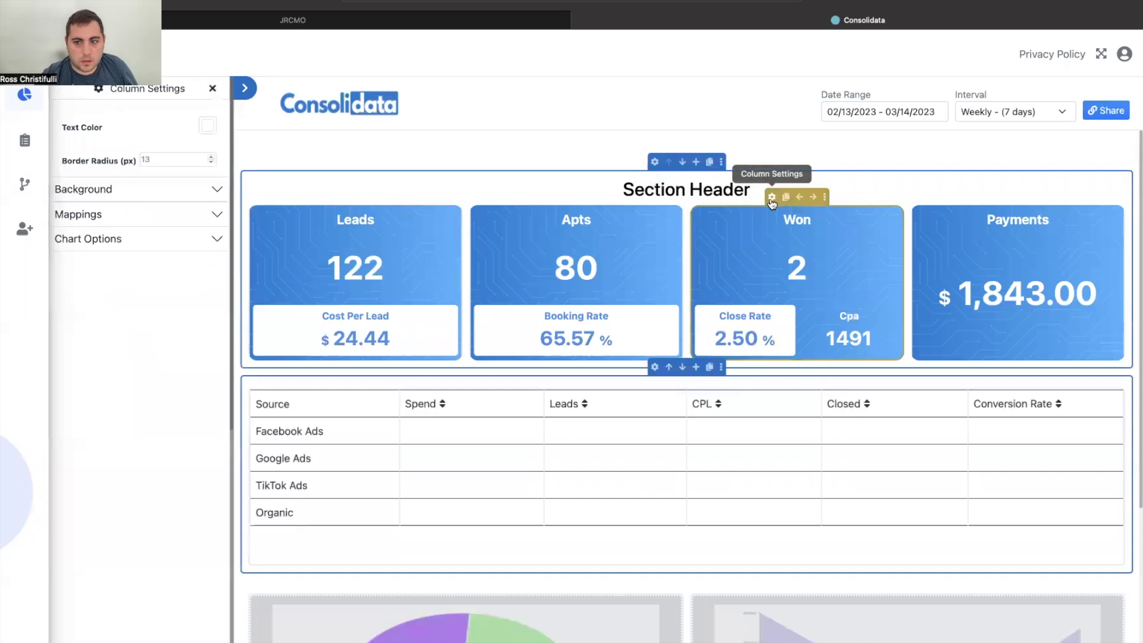
Change the label of the Cpa mapping on the Won chart to "CPA" in capitals.
{"action": "left_click", "coordinate": [216, 214]}
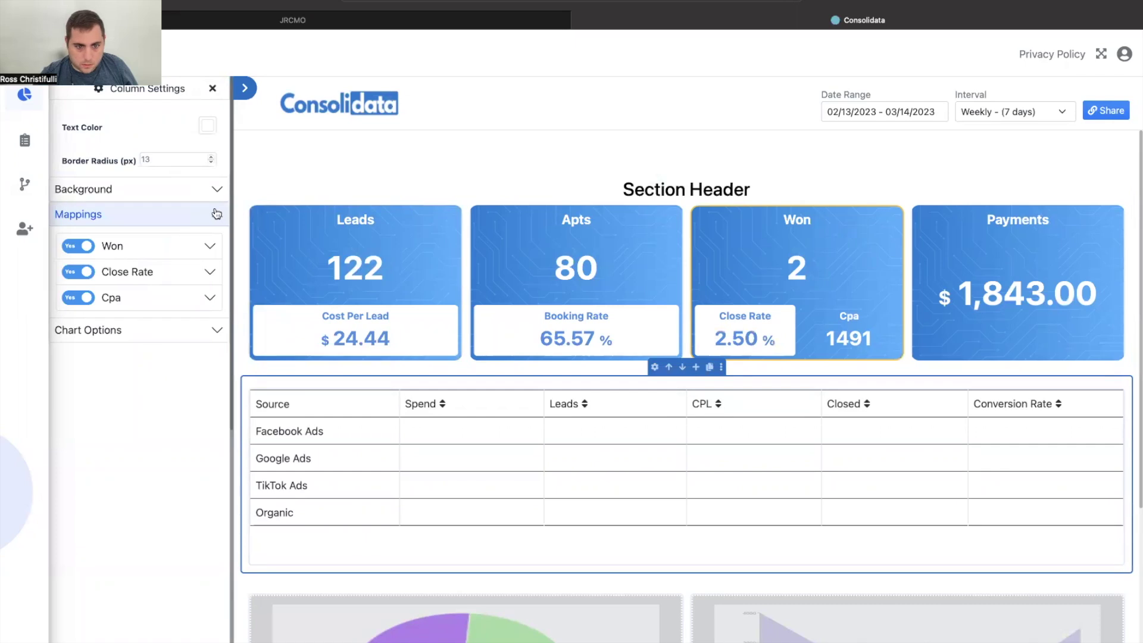
{"action": "left_click", "coordinate": [185, 298]}
{"action": "left_click", "coordinate": [189, 334]}
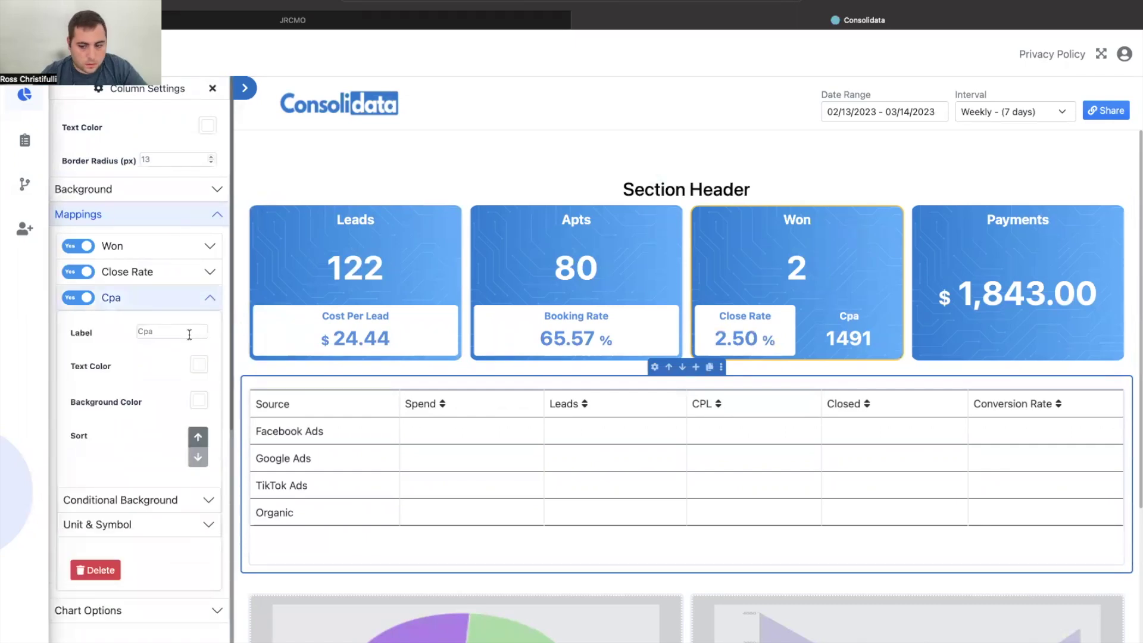
{"action": "key", "text": "BackSpace"}
{"action": "key", "text": "BackSpace"}
{"action": "type", "text": "PA"}
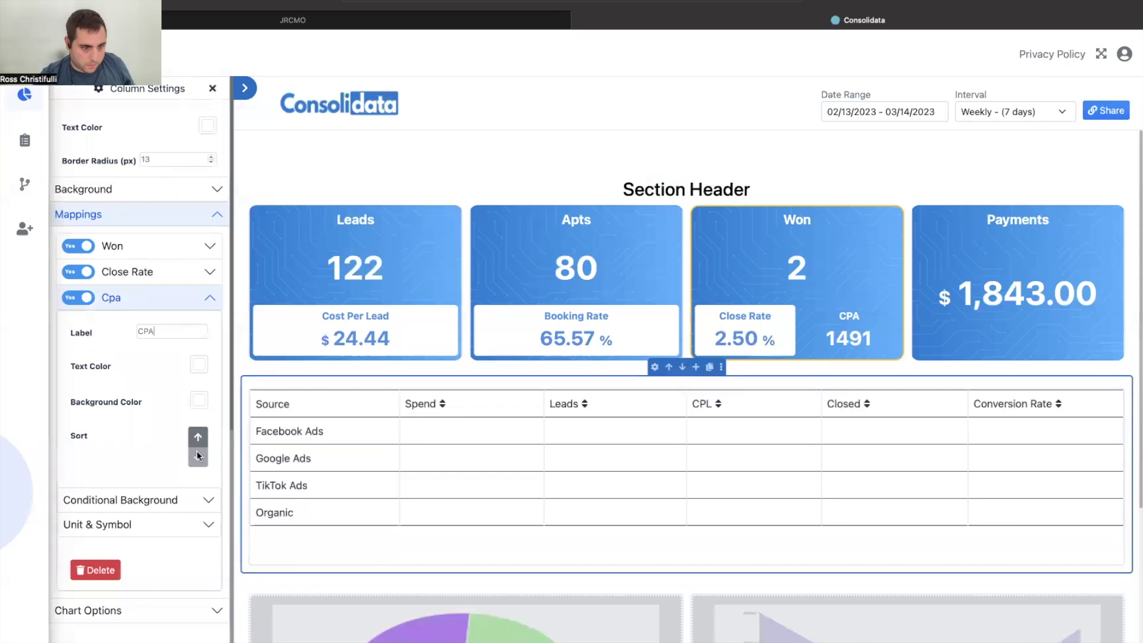
Show decimals for the Cpa mapping and display the $ unit symbol at the start of the value.
{"action": "left_click", "coordinate": [191, 531]}
{"action": "left_click", "coordinate": [192, 587]}
{"action": "left_click", "coordinate": [194, 560]}
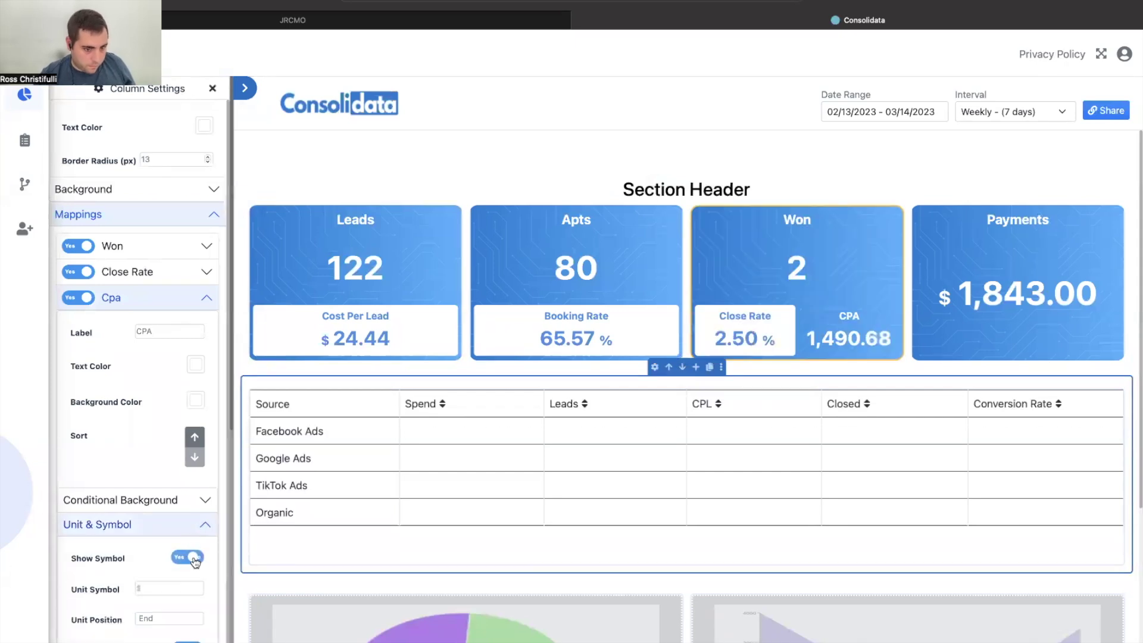
{"action": "type", "text": "$"}
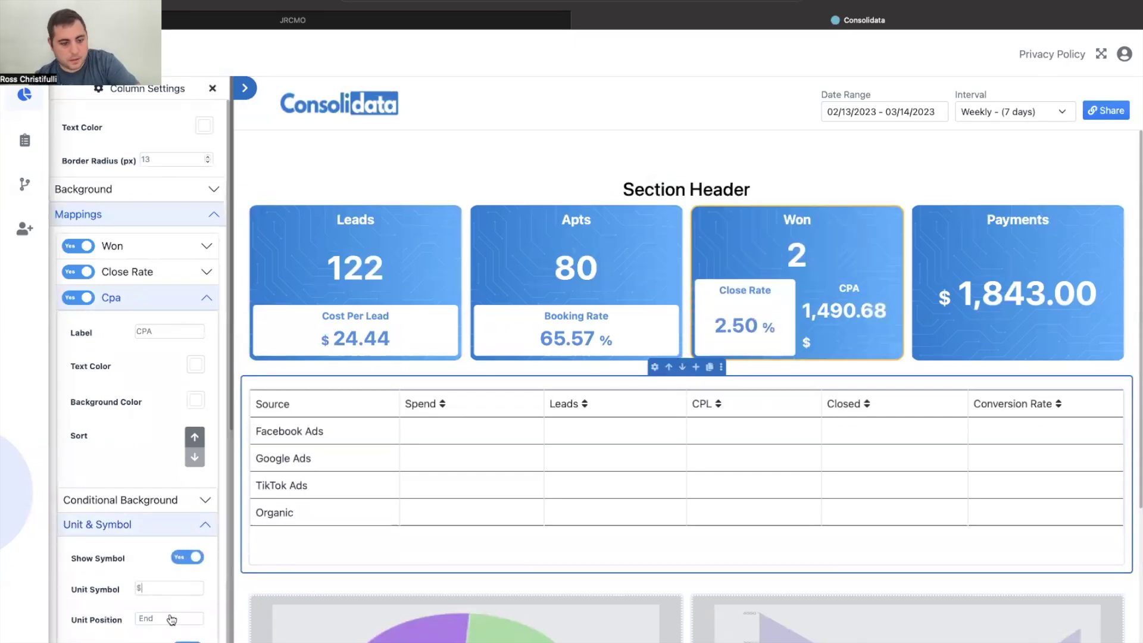
{"action": "left_click", "coordinate": [170, 606]}
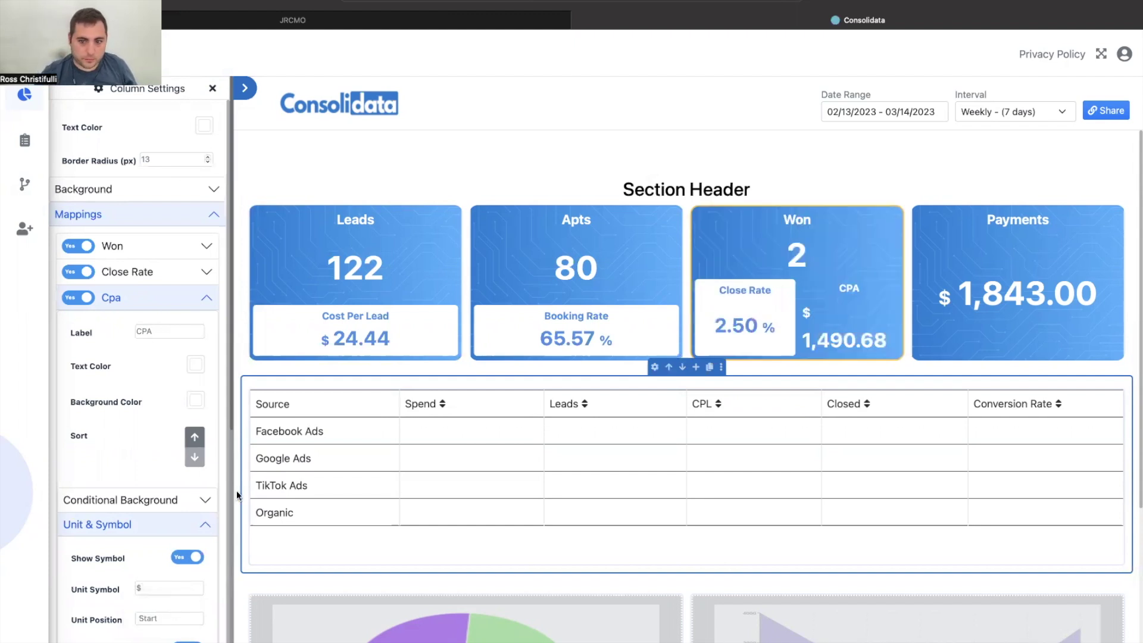
Give the Cpa mapping a white background color and blue text color.
{"action": "left_click", "coordinate": [195, 400]}
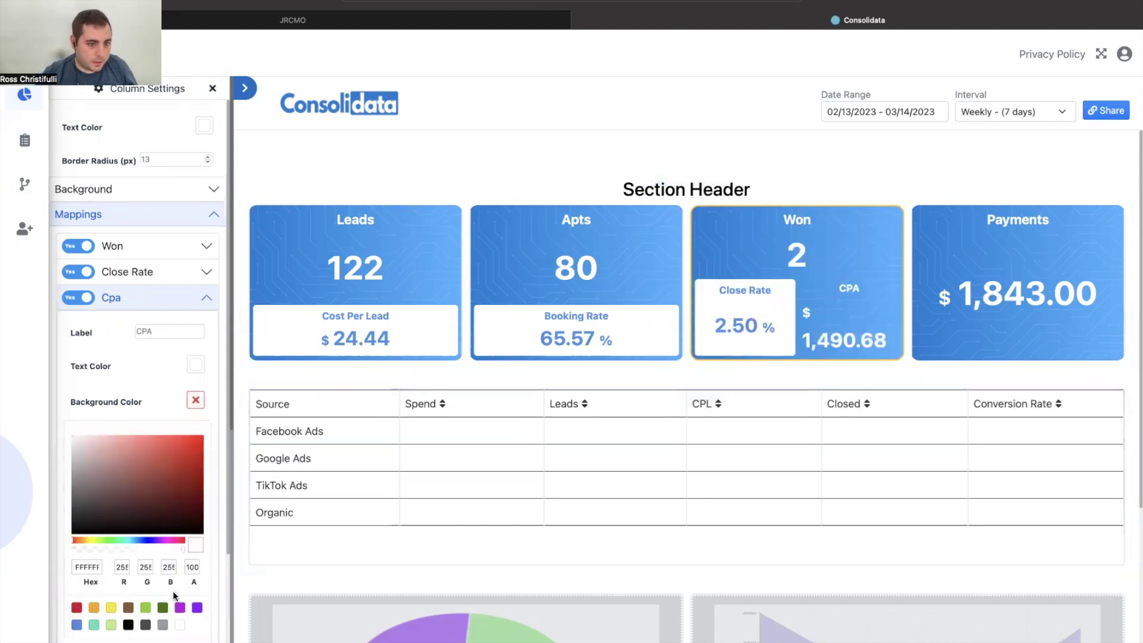
{"action": "left_click", "coordinate": [180, 626]}
{"action": "left_click", "coordinate": [195, 364]}
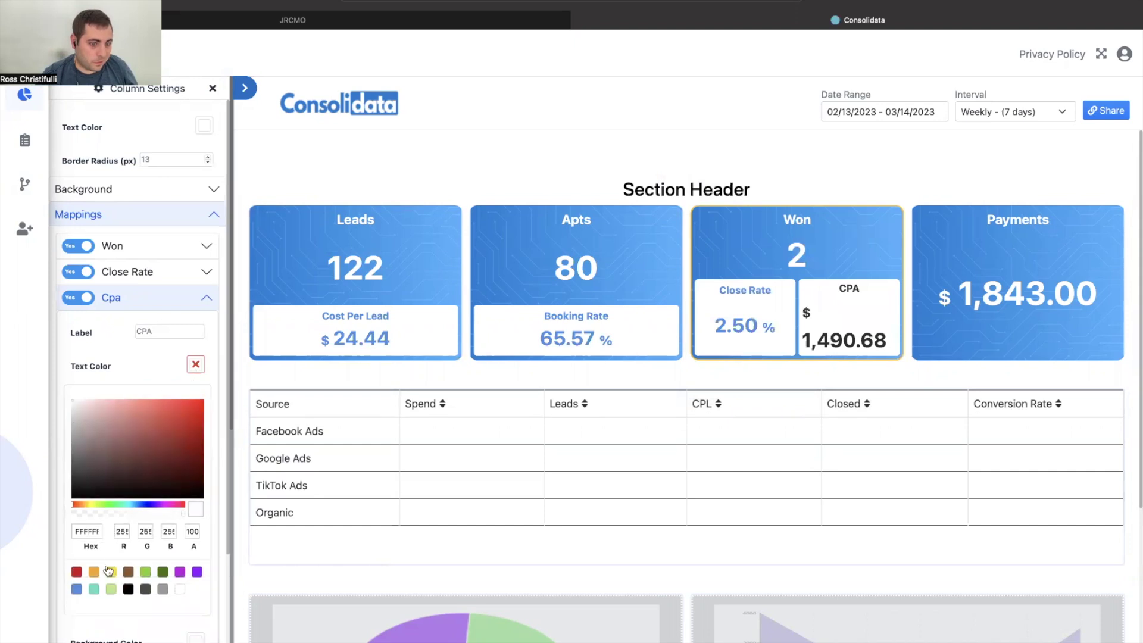
{"action": "left_click", "coordinate": [76, 589]}
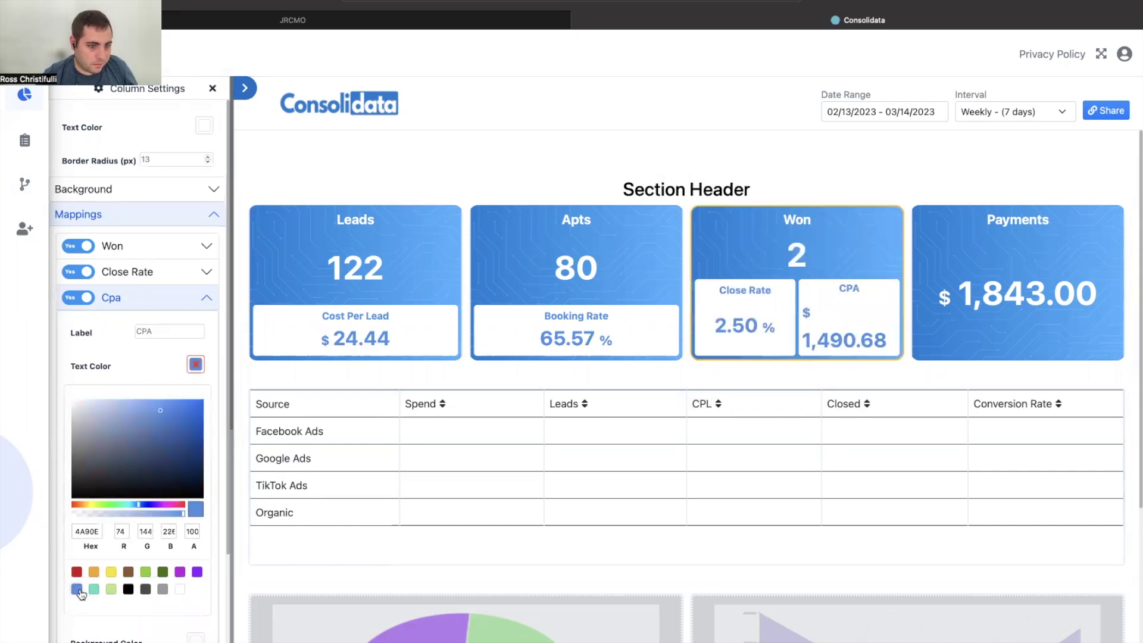
{"action": "left_click", "coordinate": [207, 366]}
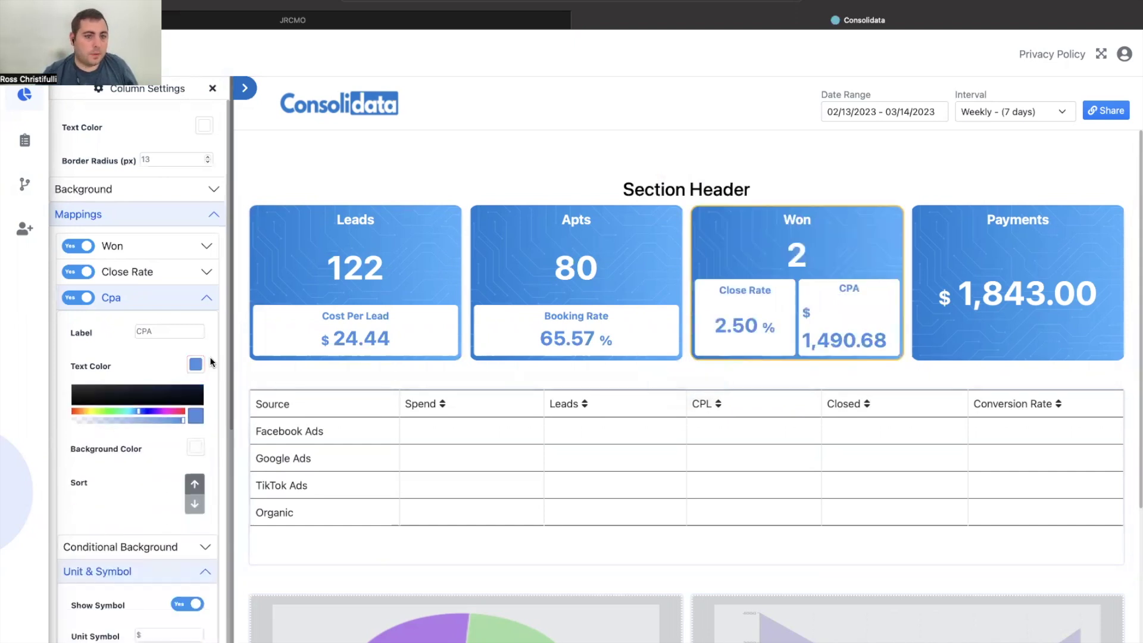
Close the Won chart's column settings and collapse the editing sidebar to review the number charts at full width.
{"action": "left_click", "coordinate": [214, 89]}
{"action": "left_click", "coordinate": [219, 89]}
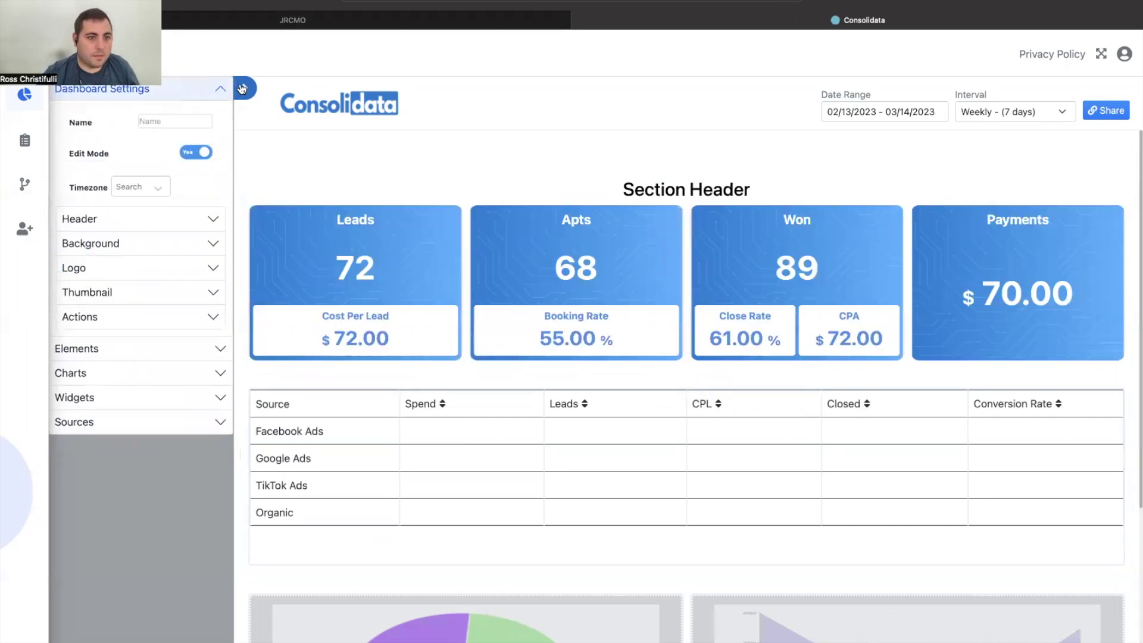
{"action": "left_click", "coordinate": [245, 88]}
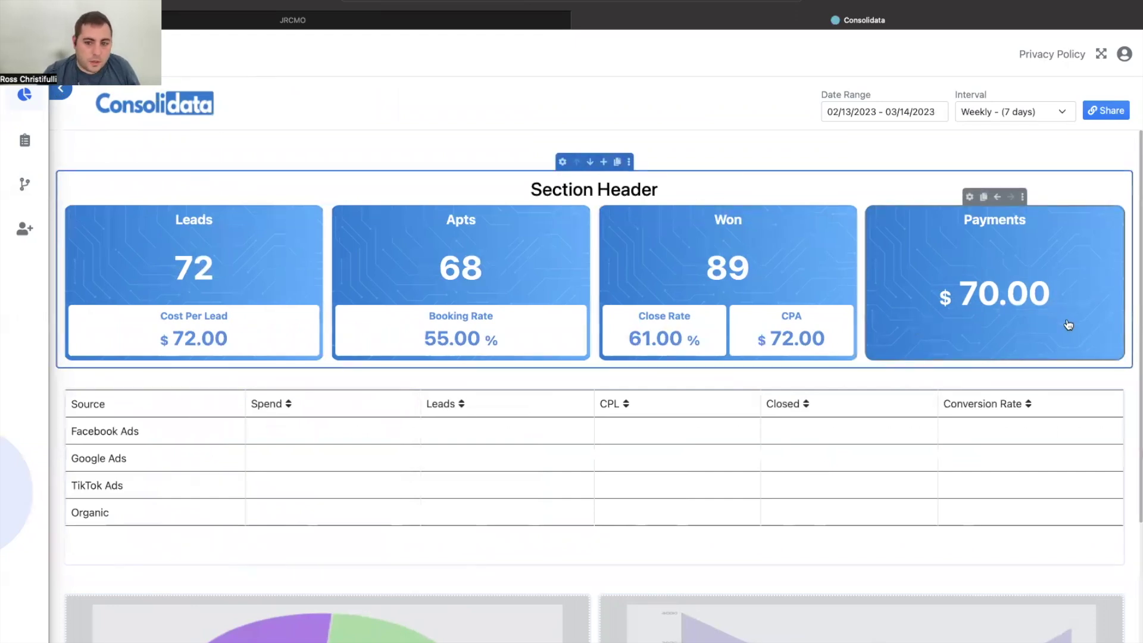
Place the CPL custom source in the CPL cell of the list chart's Facebook Ads row.
{"action": "mouse_move", "coordinate": [43, 90]}
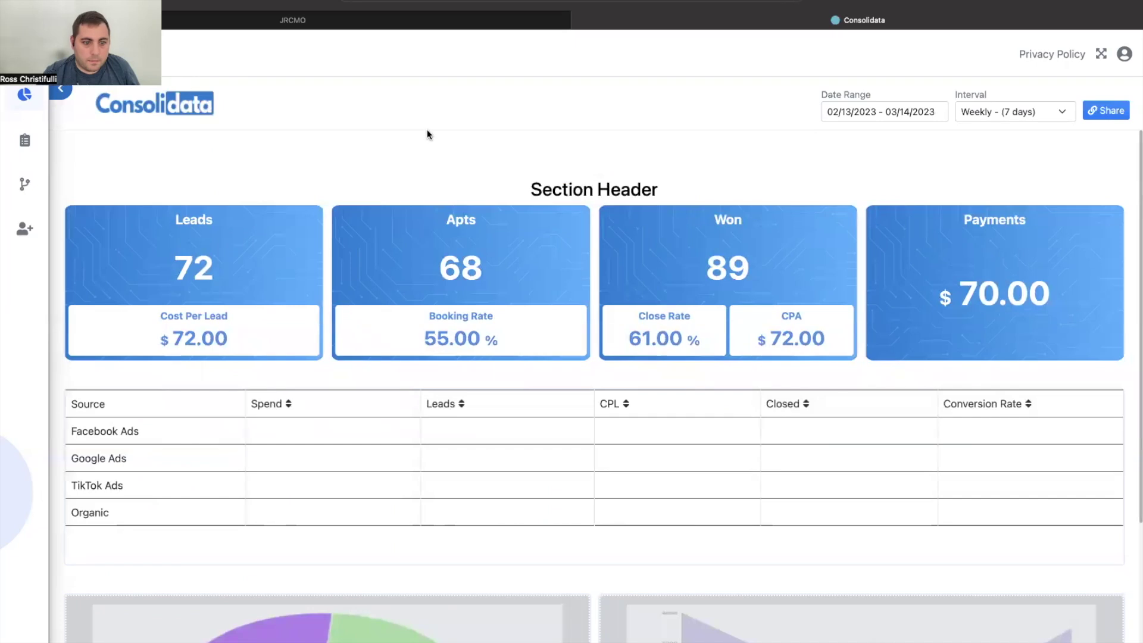
{"action": "left_click", "coordinate": [60, 90]}
{"action": "left_click", "coordinate": [163, 421]}
{"action": "left_click_drag", "start_coordinate": [181, 298], "coordinate": [231, 351]}
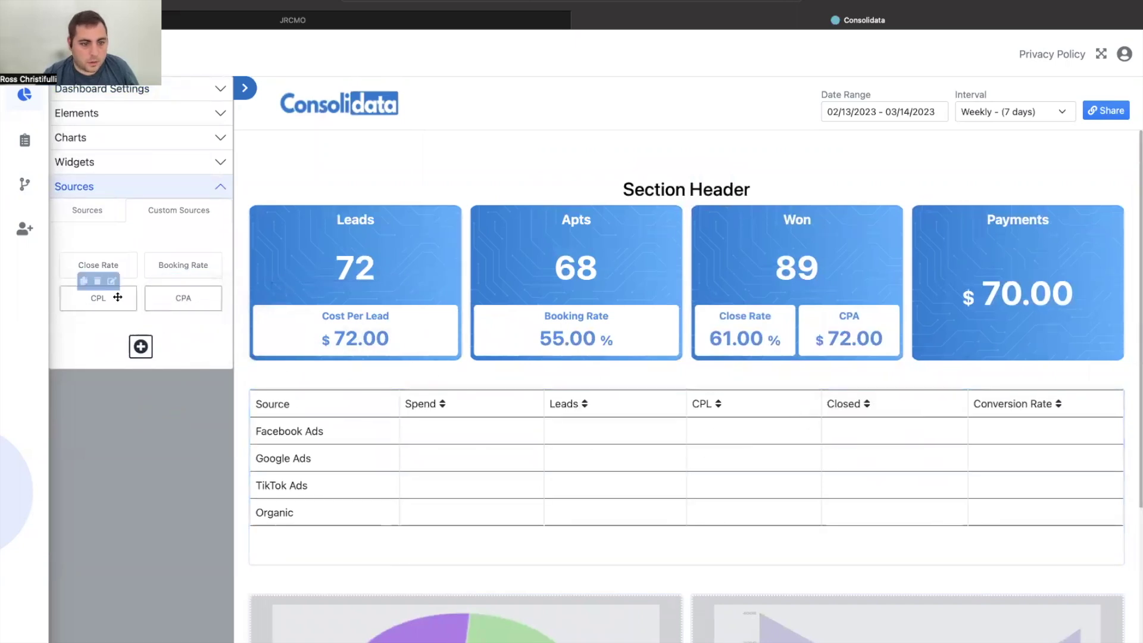
{"action": "left_click_drag", "start_coordinate": [95, 298], "coordinate": [744, 433]}
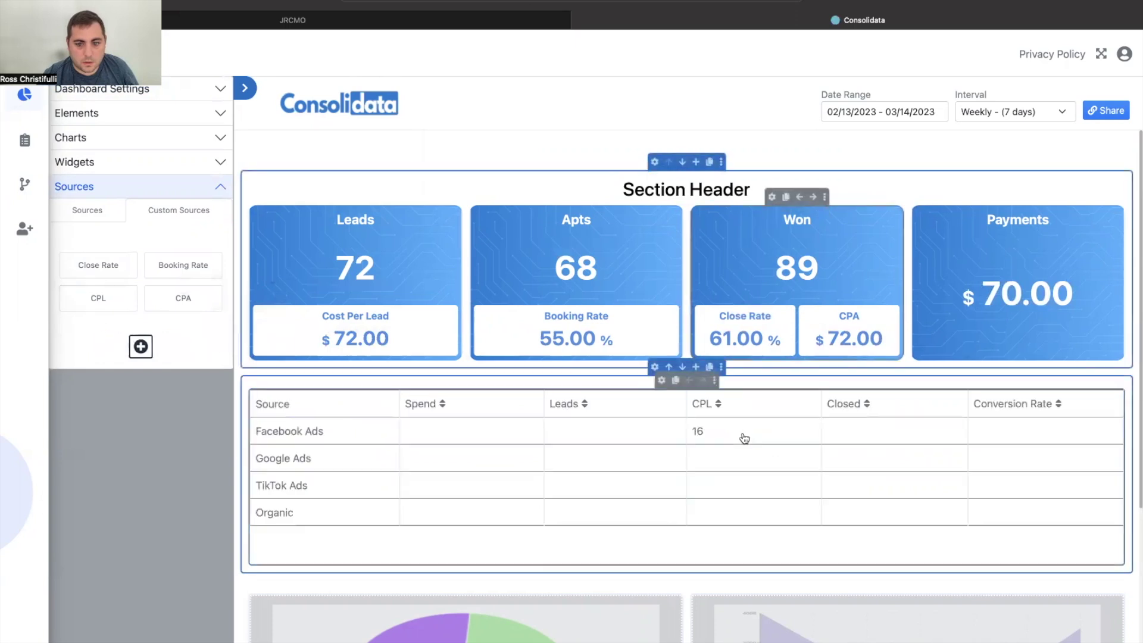
Start a new GHL attribute for the Rentalex location and name it "Leads Facebook".
{"action": "left_click", "coordinate": [89, 215]}
{"action": "left_click", "coordinate": [103, 272]}
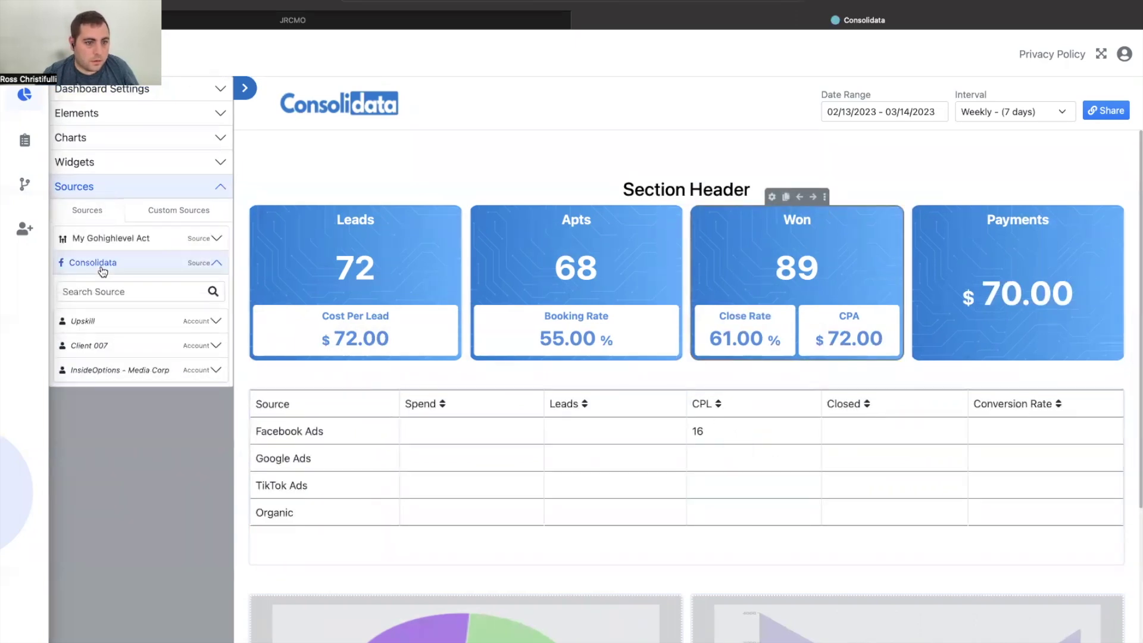
{"action": "left_click", "coordinate": [112, 238]}
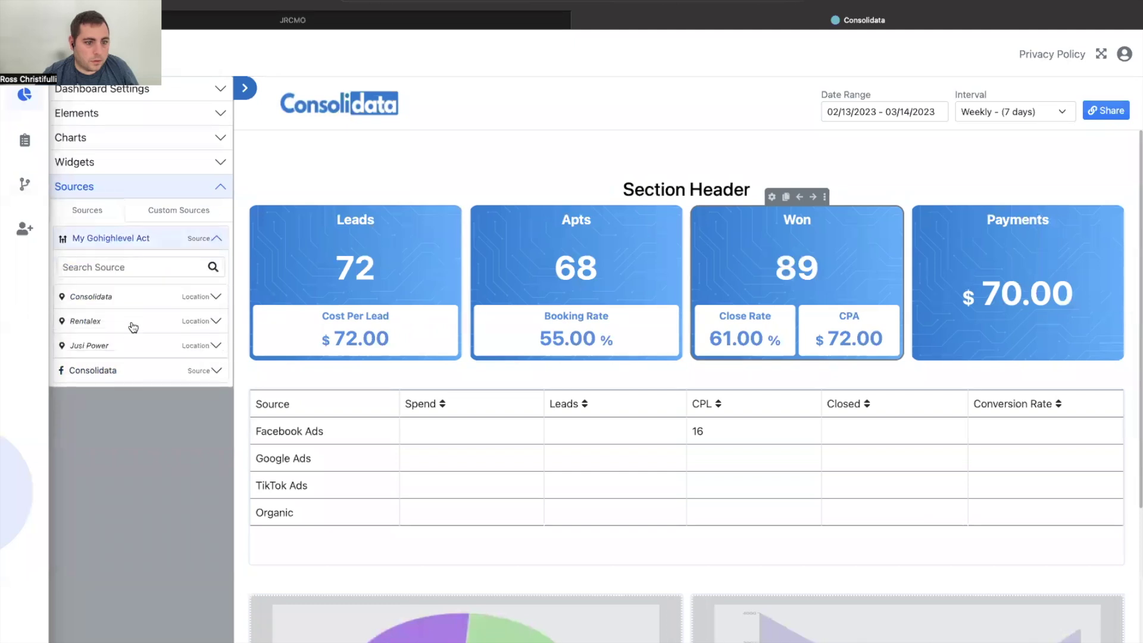
{"action": "left_click", "coordinate": [133, 327]}
{"action": "scroll", "coordinate": [155, 476], "scroll_direction": "down", "scroll_amount": 2}
{"action": "left_click", "coordinate": [138, 613]}
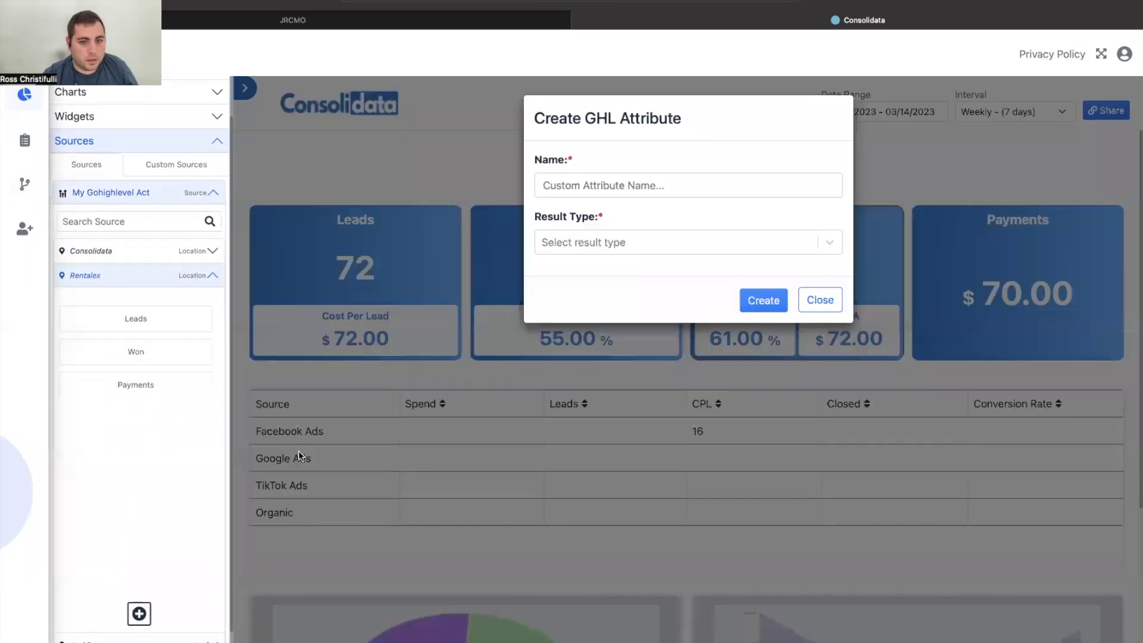
{"action": "left_click", "coordinate": [601, 189]}
{"action": "type", "text": "Leads Facebook"}
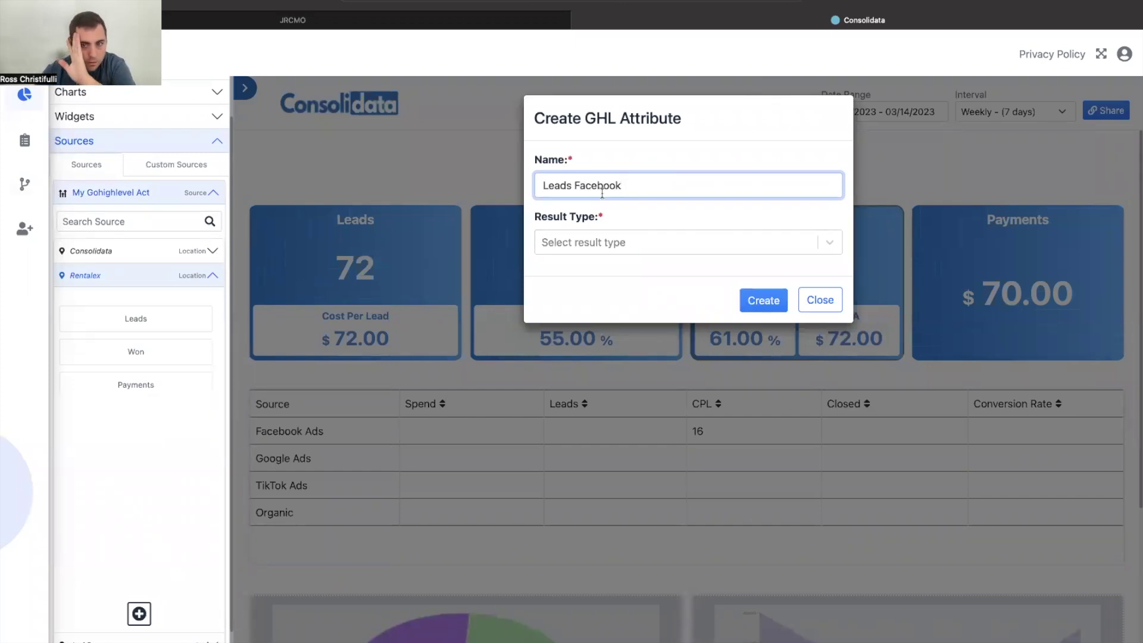
Create Leads Facebook as a count of contacts with status Total and source facebook form lead, and place it in the Facebook Ads row's Leads cell.
{"action": "left_click", "coordinate": [620, 243]}
{"action": "left_click", "coordinate": [612, 299]}
{"action": "left_click", "coordinate": [595, 420]}
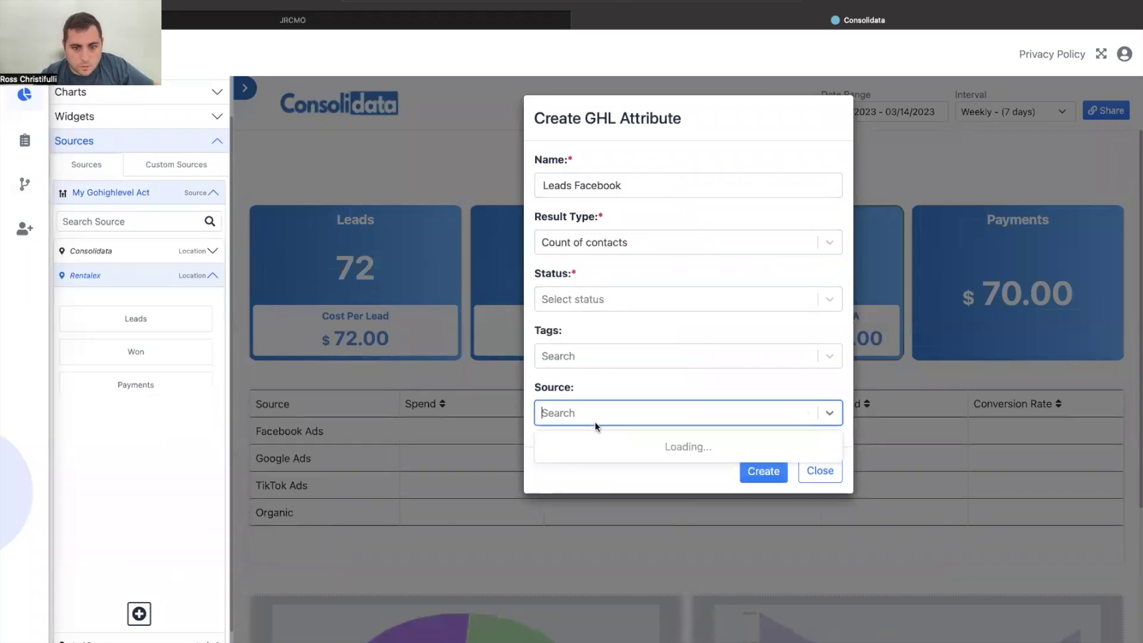
{"action": "left_click", "coordinate": [591, 444]}
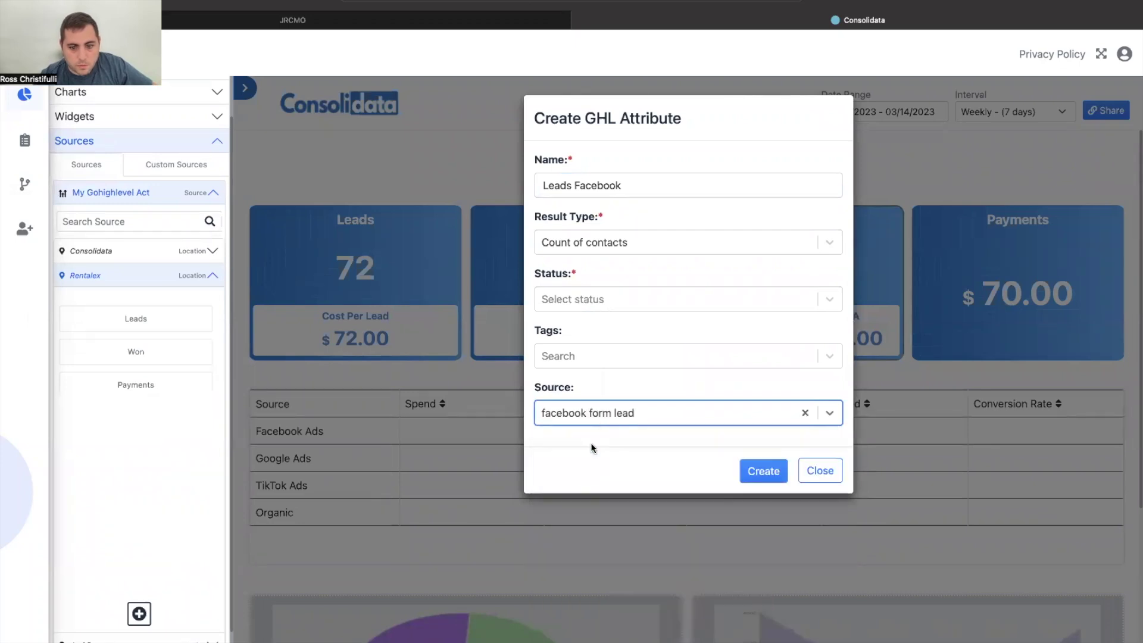
{"action": "left_click", "coordinate": [766, 475]}
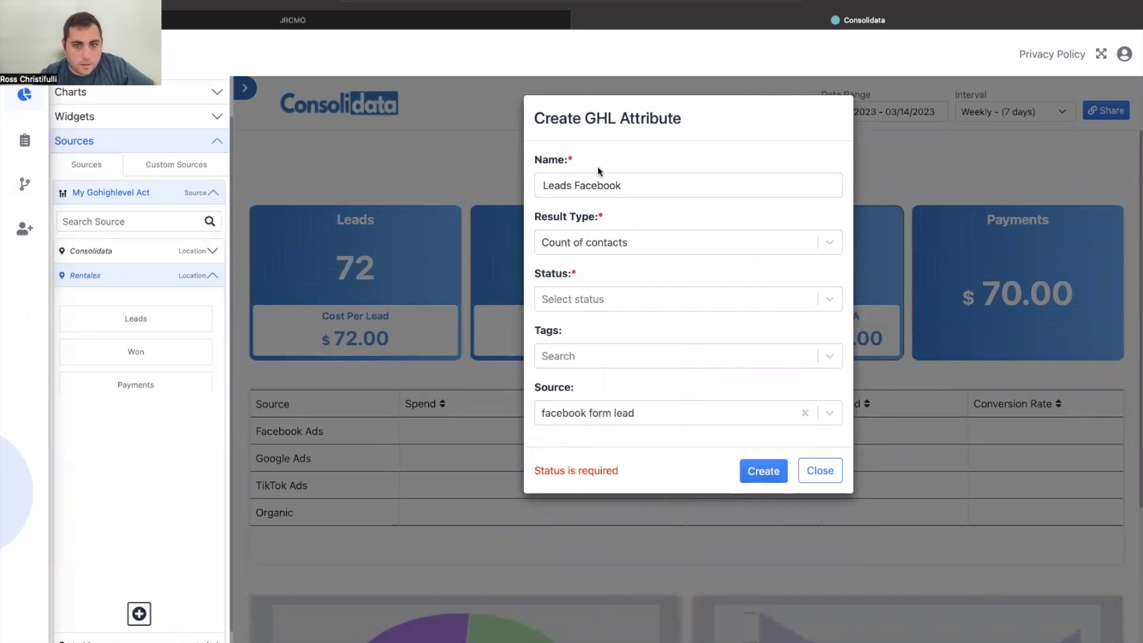
{"action": "left_click", "coordinate": [630, 298]}
{"action": "left_click", "coordinate": [622, 326]}
{"action": "left_click", "coordinate": [764, 471]}
{"action": "left_click_drag", "start_coordinate": [135, 417], "coordinate": [636, 436]}
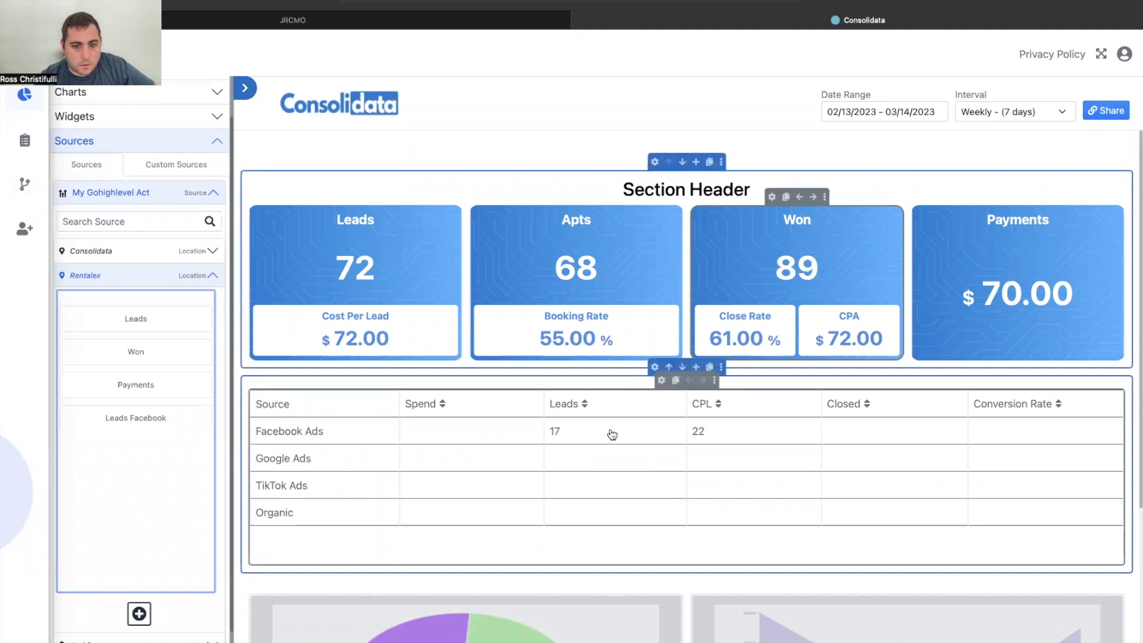
Find the Spend attribute of the Client 007 Facebook account and place it in the Facebook Ads row's Spend cell.
{"action": "left_click", "coordinate": [200, 279]}
{"action": "left_click", "coordinate": [174, 372]}
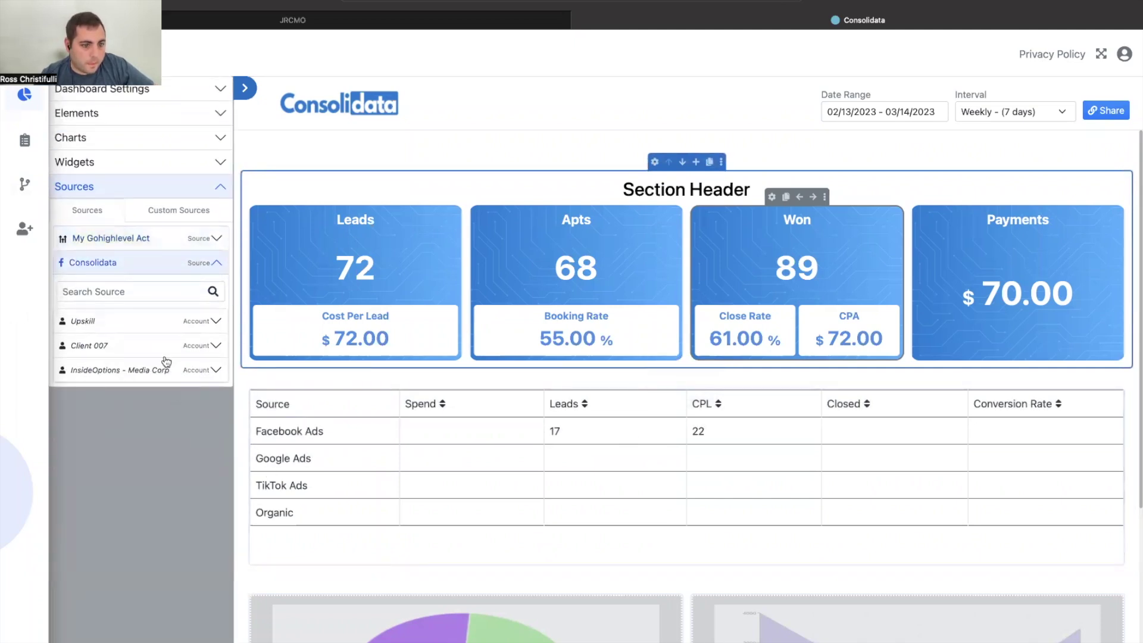
{"action": "left_click", "coordinate": [165, 348]}
{"action": "left_click", "coordinate": [138, 365]}
{"action": "left_click", "coordinate": [155, 396]}
{"action": "type", "text": "spen"}
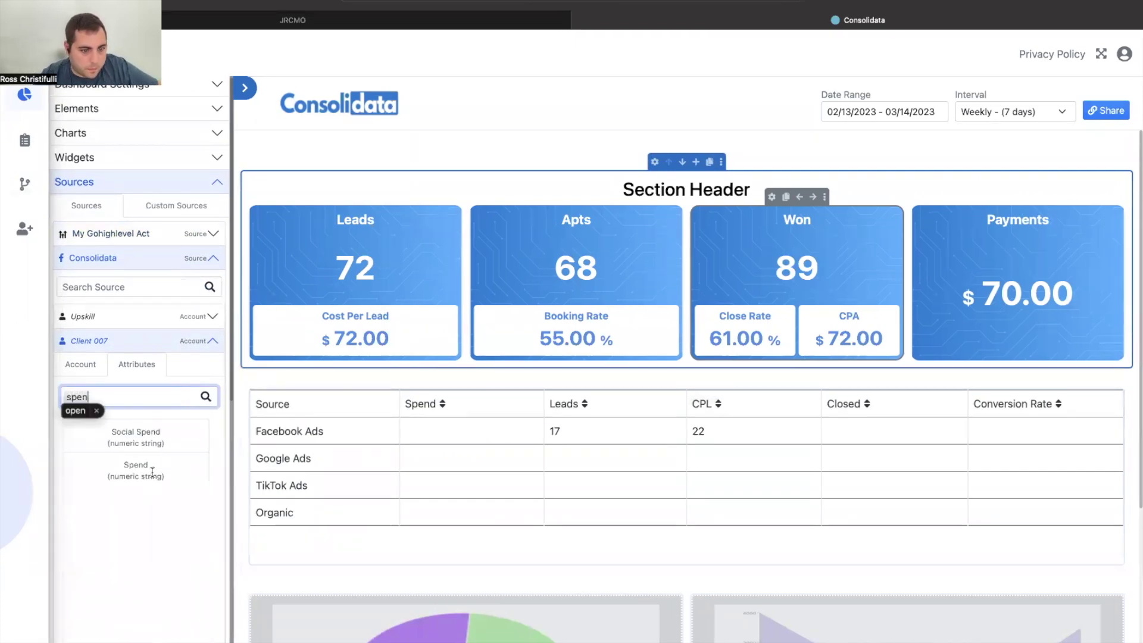
{"action": "double_click", "coordinate": [154, 404]}
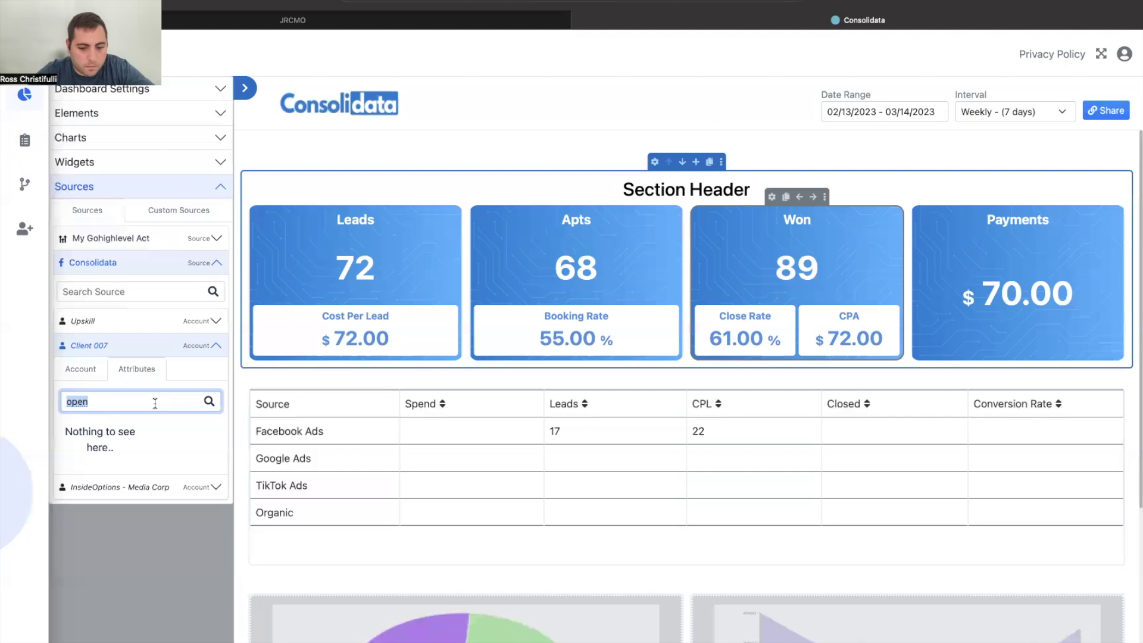
{"action": "type", "text": "spe"}
{"action": "left_click_drag", "start_coordinate": [137, 473], "coordinate": [472, 427]}
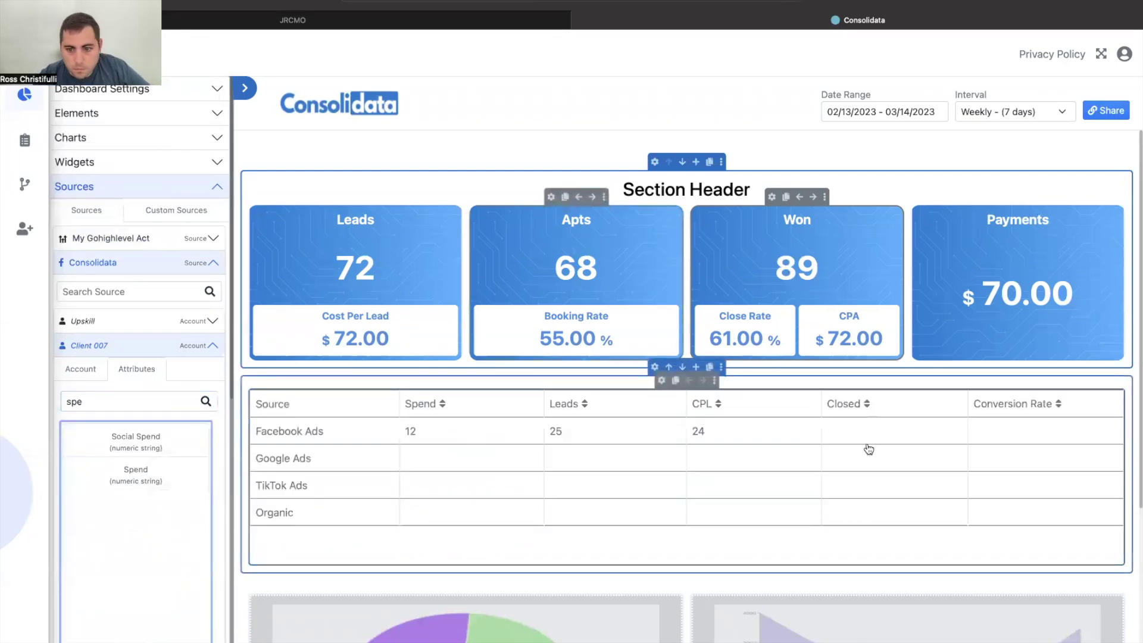
Start another Rentalex GHL attribute as a count of contacts with status Won and source facebook form lead.
{"action": "left_click", "coordinate": [135, 399]}
{"action": "left_click", "coordinate": [138, 239]}
{"action": "left_click", "coordinate": [145, 329]}
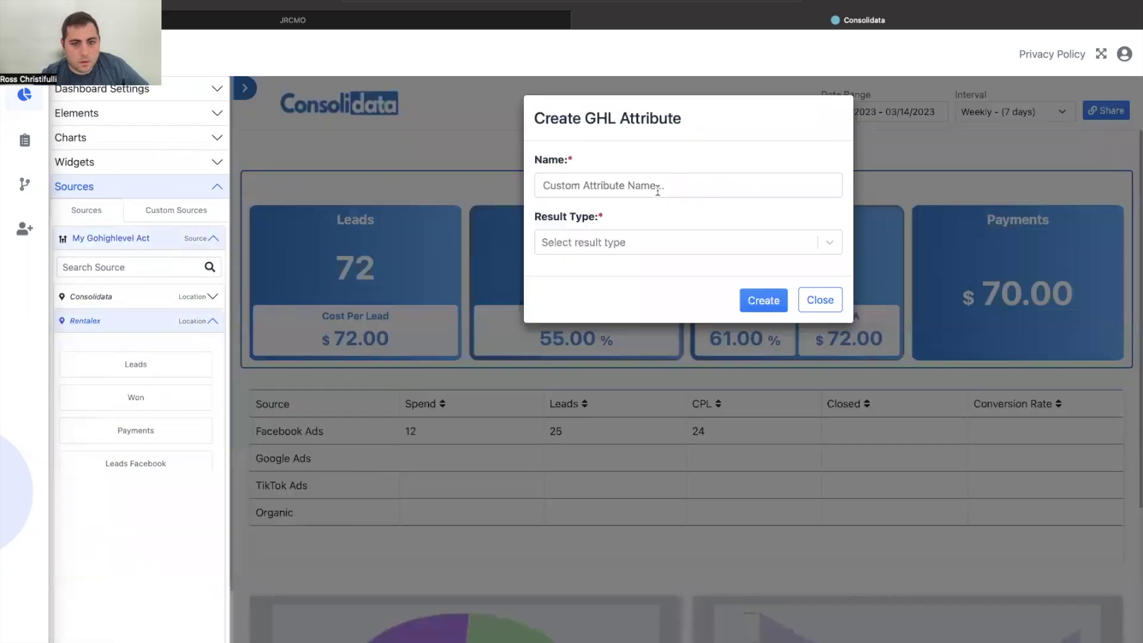
{"action": "left_click", "coordinate": [627, 239]}
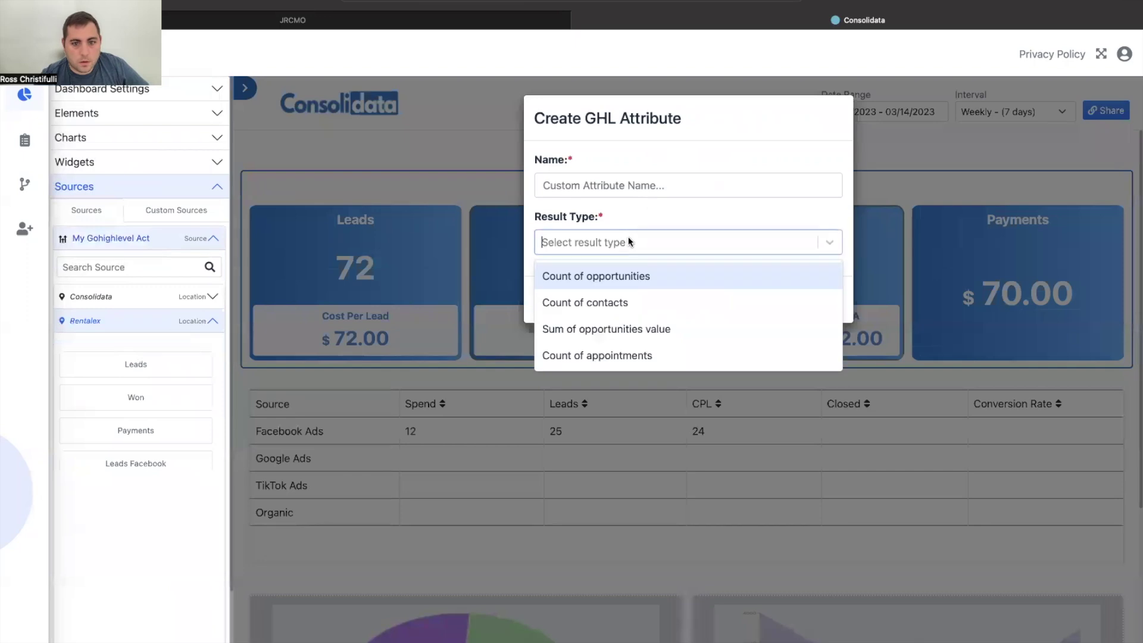
{"action": "left_click", "coordinate": [613, 298]}
{"action": "left_click", "coordinate": [614, 298]}
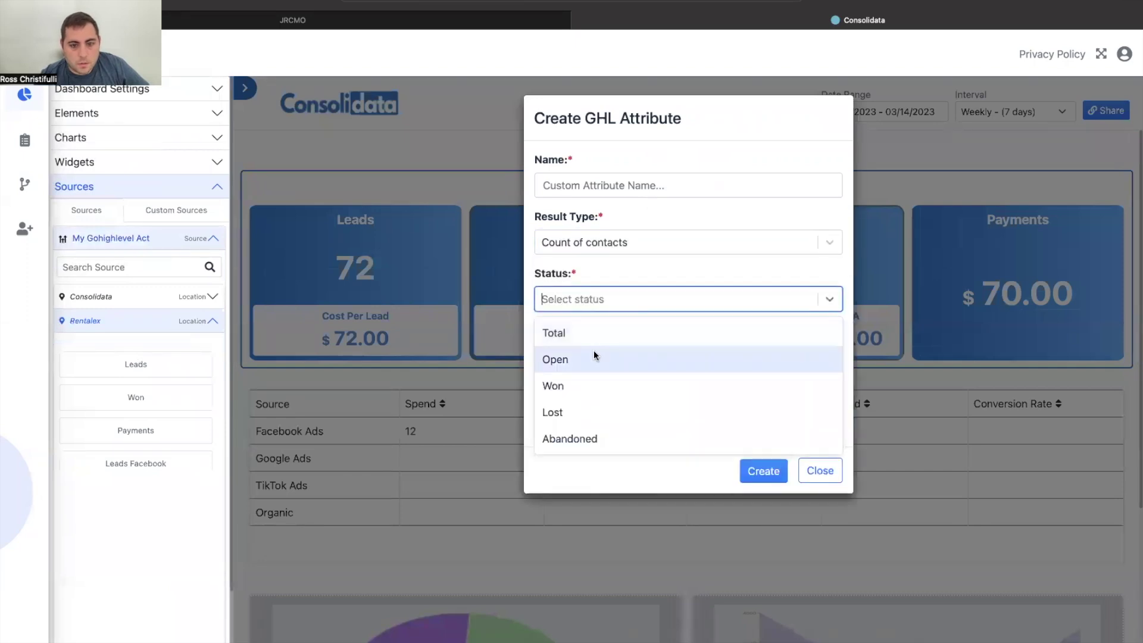
{"action": "left_click", "coordinate": [580, 385]}
{"action": "left_click", "coordinate": [579, 412]}
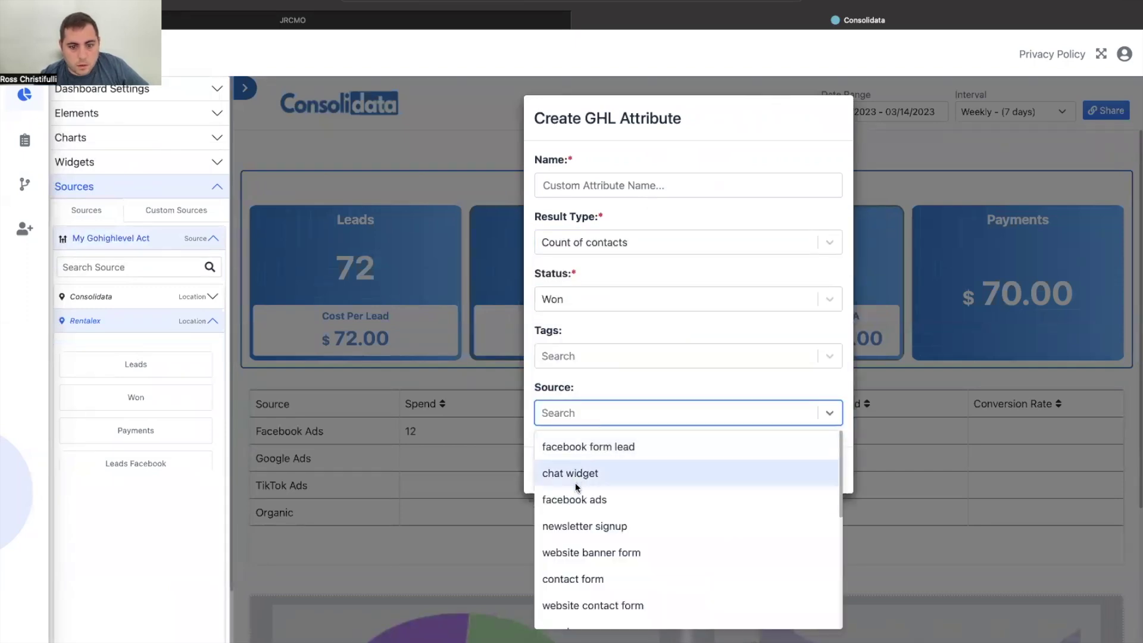
{"action": "left_click", "coordinate": [584, 441]}
Name the attribute "Facebook Won", create it and place it in the Facebook Ads row's Closed cell.
{"action": "left_click", "coordinate": [613, 173]}
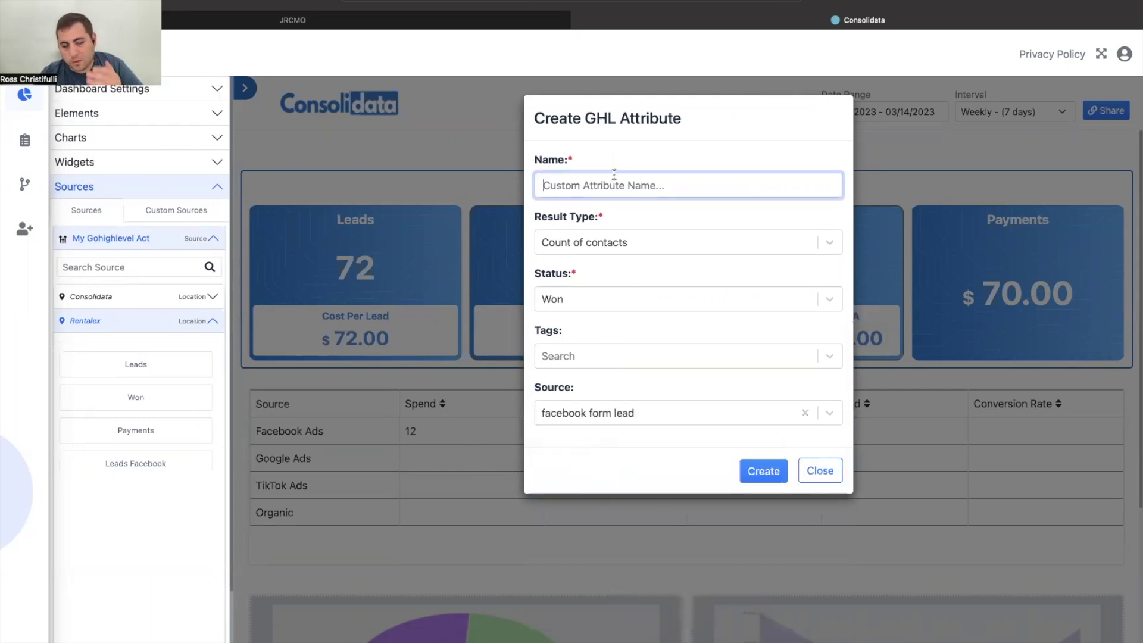
{"action": "type", "text": "Facebook Won"}
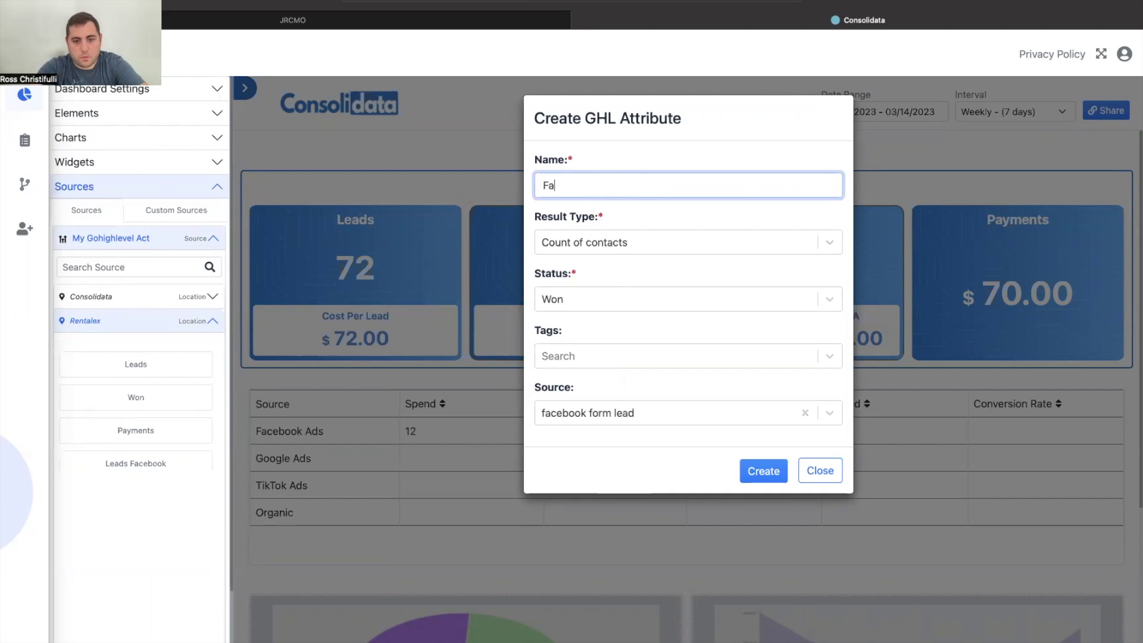
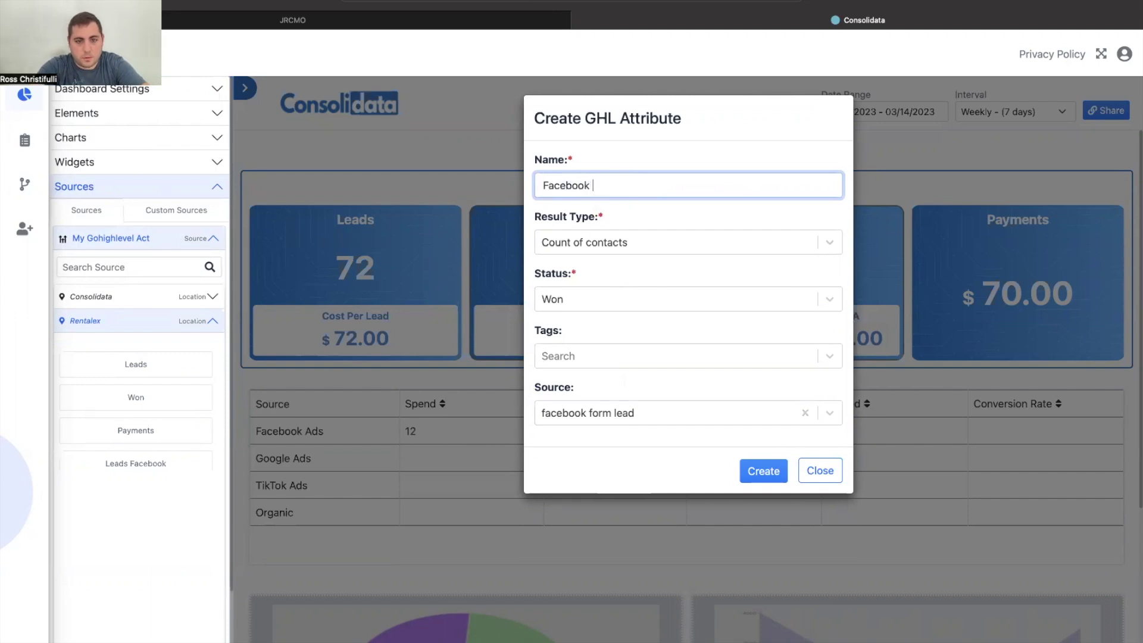
{"action": "left_click", "coordinate": [764, 471]}
{"action": "left_click_drag", "start_coordinate": [136, 496], "coordinate": [920, 428]}
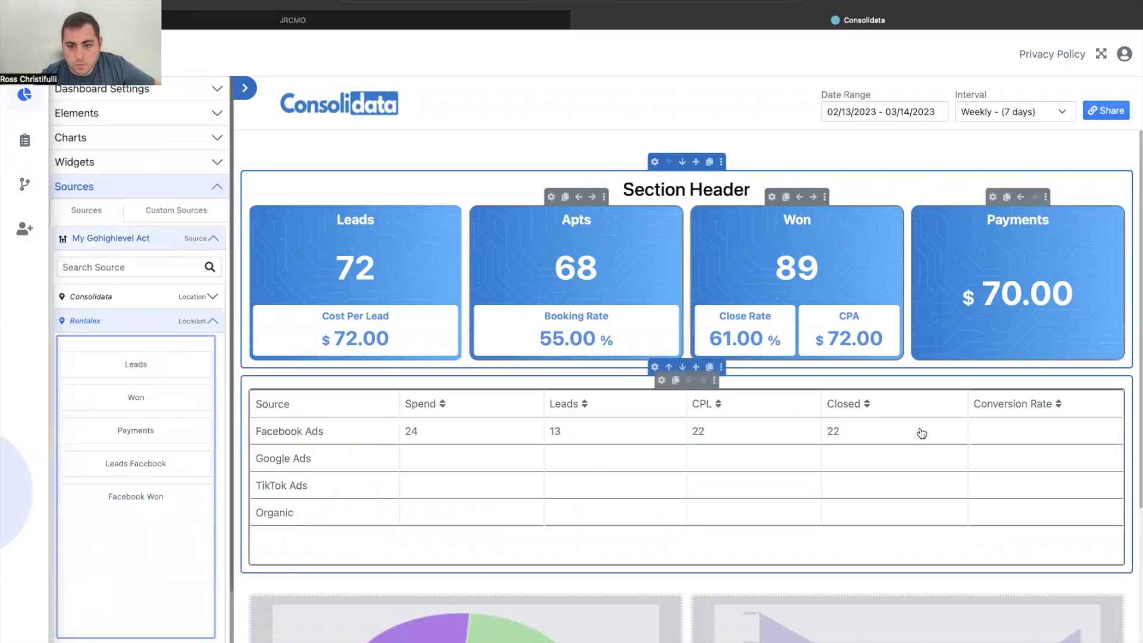
Start a new custom source and add Rentalex's Leads Facebook and Facebook Won attributes to it.
{"action": "left_click", "coordinate": [187, 212]}
{"action": "left_click", "coordinate": [141, 347]}
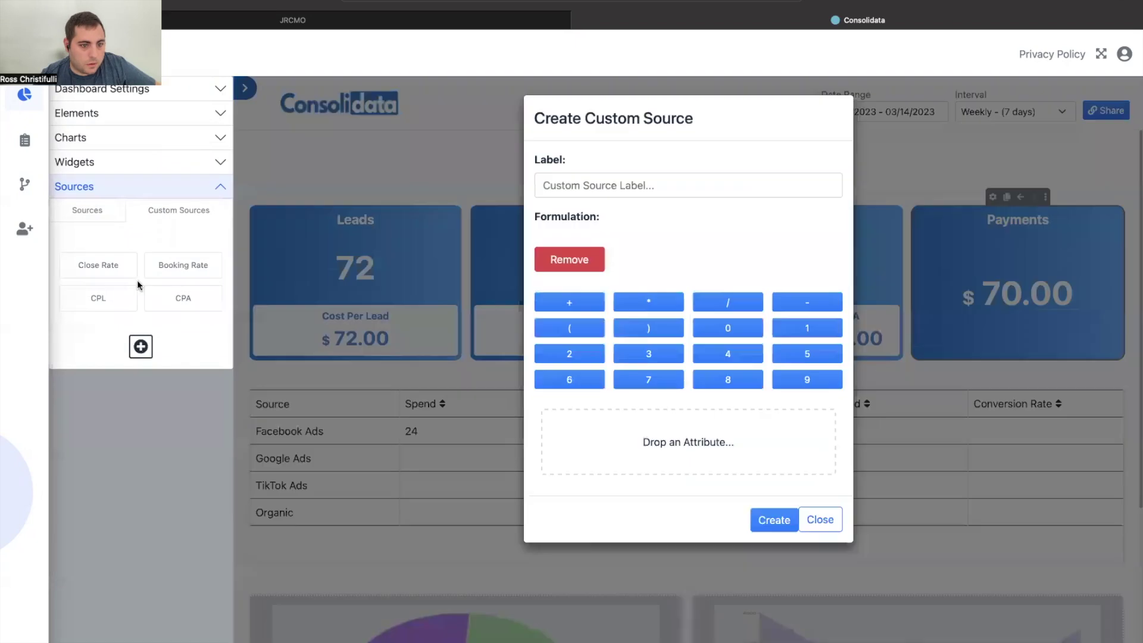
{"action": "left_click", "coordinate": [97, 210]}
{"action": "left_click", "coordinate": [113, 260]}
{"action": "left_click", "coordinate": [143, 244]}
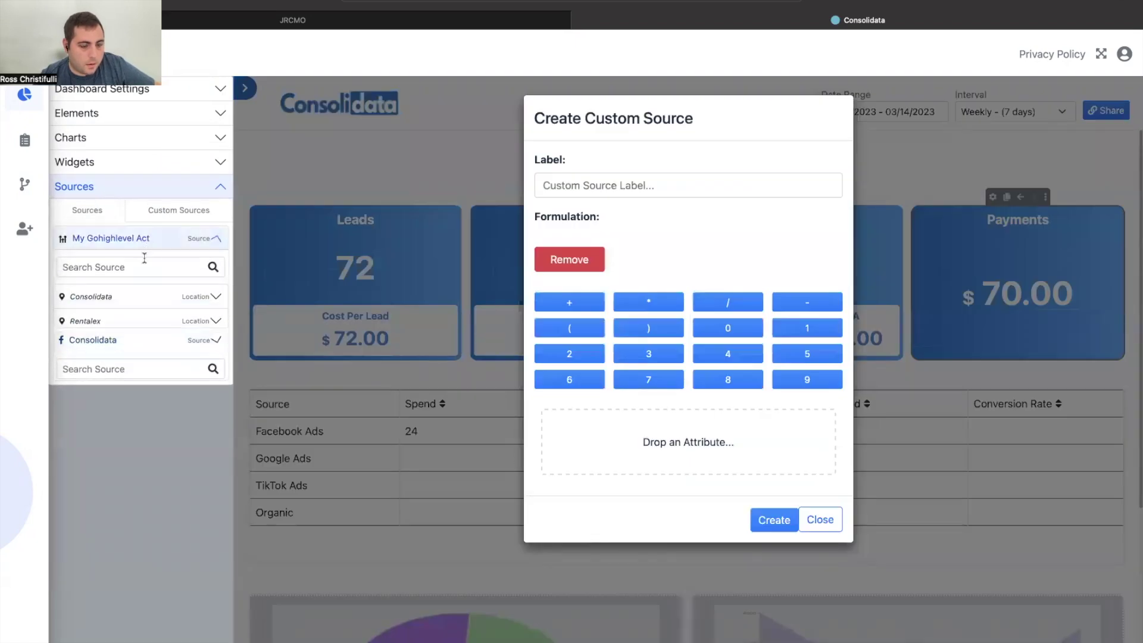
{"action": "left_click", "coordinate": [144, 323]}
{"action": "scroll", "coordinate": [140, 411], "scroll_direction": "down", "scroll_amount": 2}
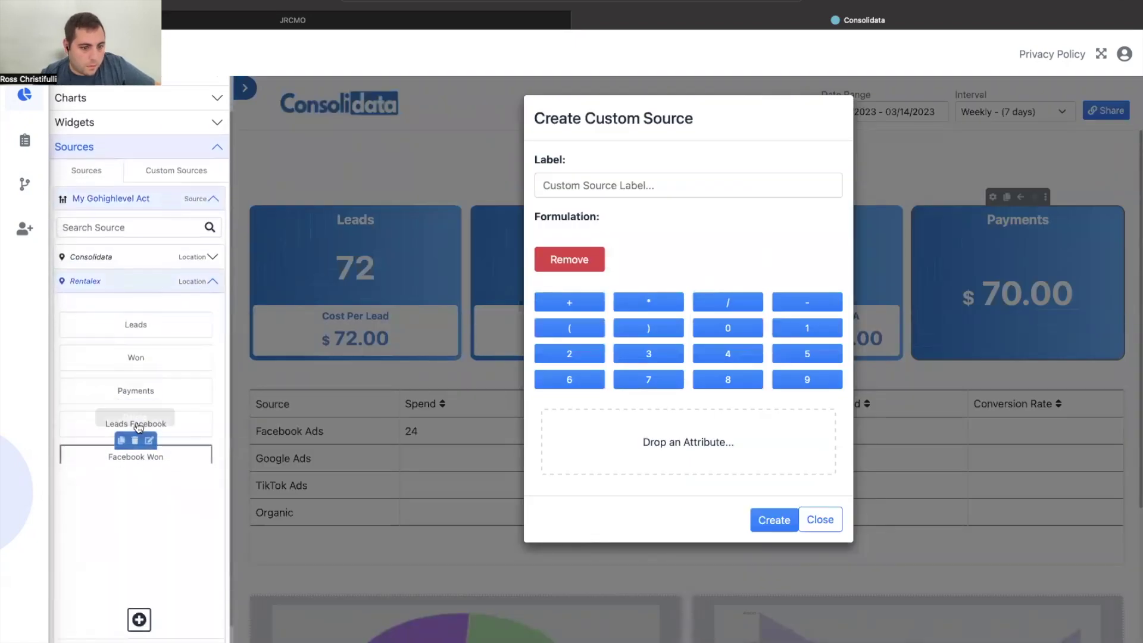
{"action": "left_click_drag", "start_coordinate": [197, 420], "coordinate": [613, 435]}
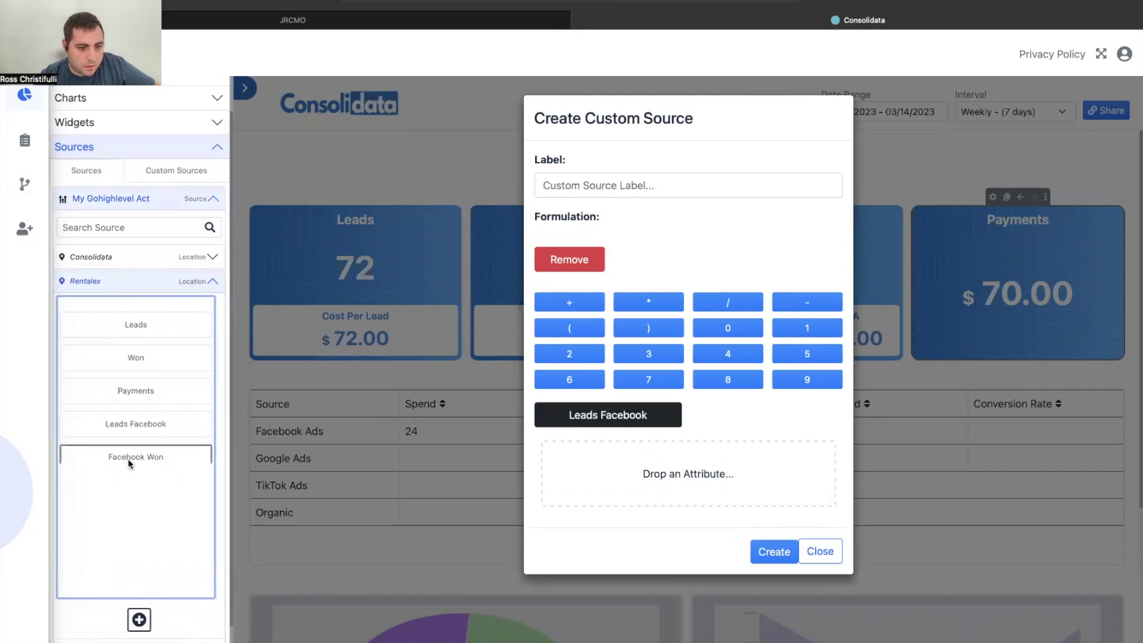
{"action": "left_click_drag", "start_coordinate": [136, 456], "coordinate": [640, 472]}
Build the custom source formula ( Facebook Won / Leads Facebook ) * 100.
{"action": "left_click", "coordinate": [562, 328]}
{"action": "left_click", "coordinate": [753, 439]}
{"action": "left_click", "coordinate": [728, 320]}
{"action": "left_click", "coordinate": [587, 434]}
{"action": "left_click", "coordinate": [649, 347]}
{"action": "left_click", "coordinate": [653, 328]}
{"action": "left_click", "coordinate": [808, 346]}
{"action": "left_click", "coordinate": [728, 345]}
{"action": "left_click", "coordinate": [728, 346]}
Label the custom source "Conversion Rate", create it and place it in the Facebook Ads row's Conversion Rate cell.
{"action": "left_click", "coordinate": [638, 176]}
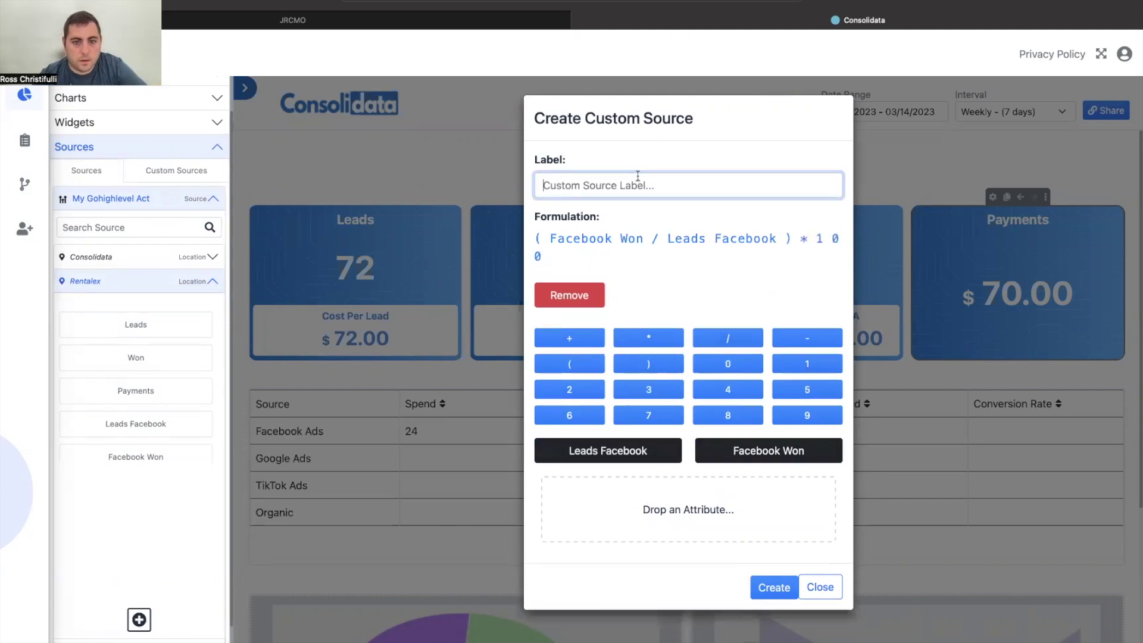
{"action": "type", "text": "Conversion Rate"}
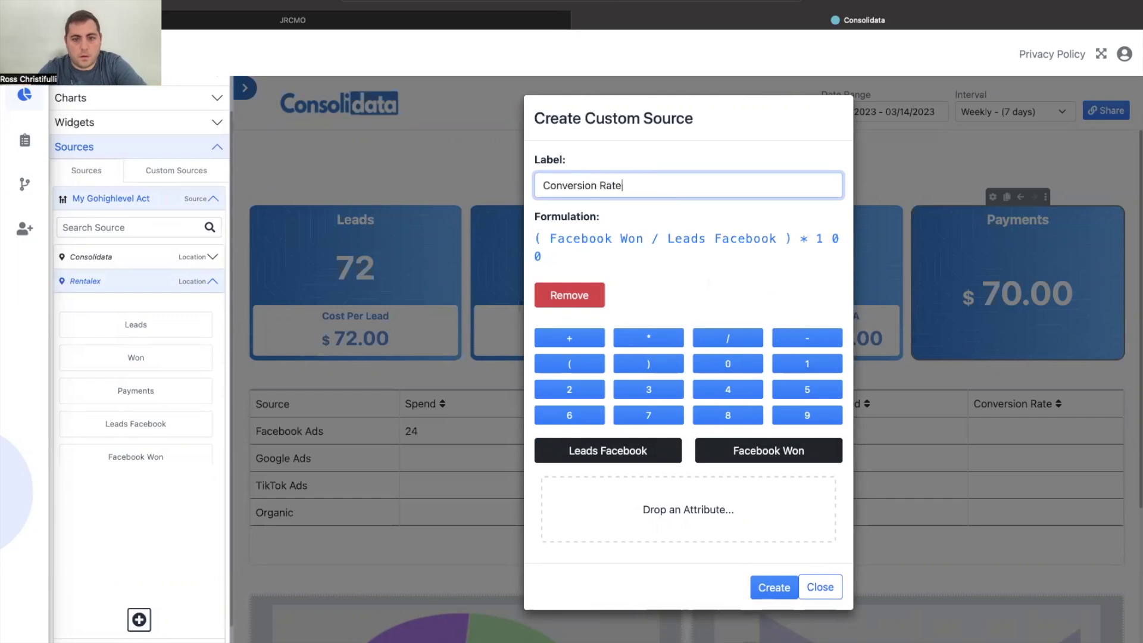
{"action": "left_click", "coordinate": [772, 587]}
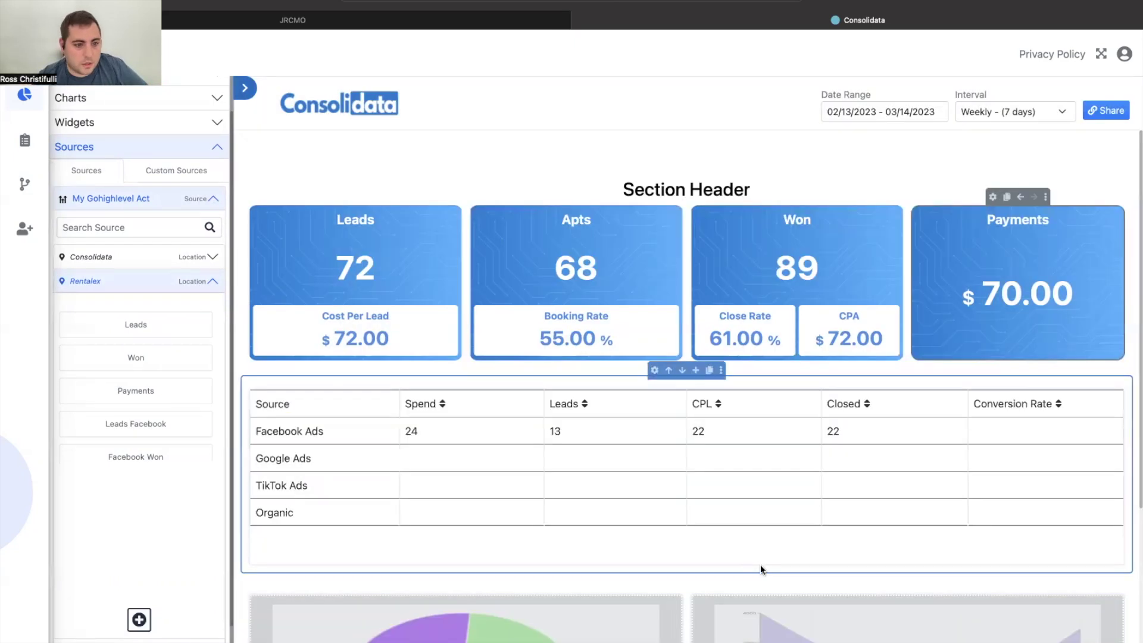
{"action": "left_click", "coordinate": [190, 174]}
{"action": "left_click_drag", "start_coordinate": [87, 327], "coordinate": [1029, 438]}
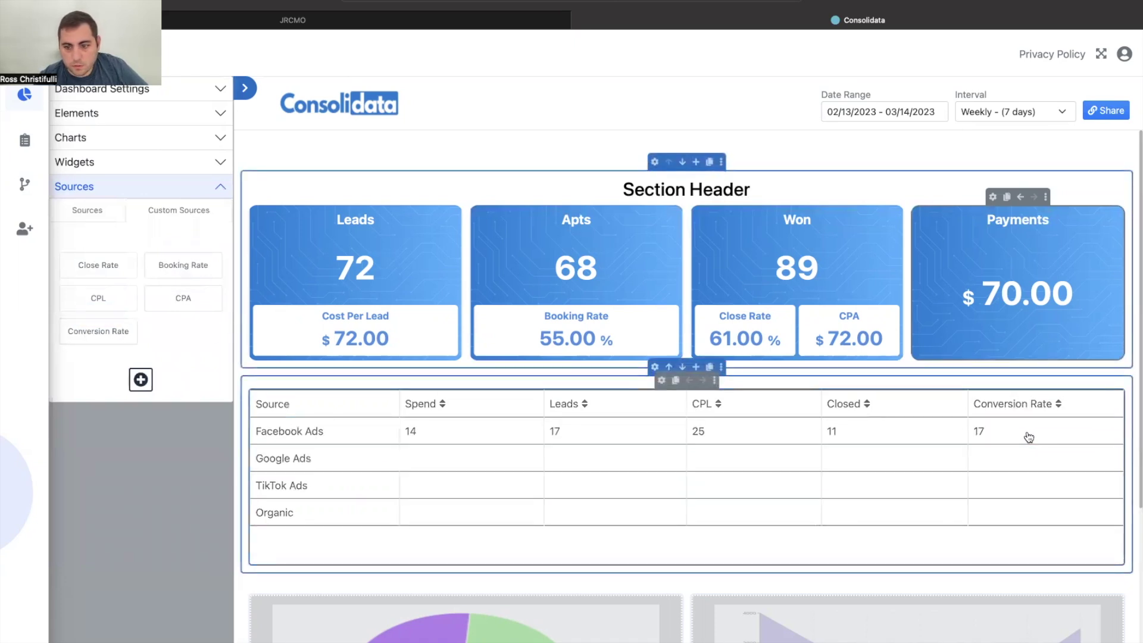
Show decimals and a $ unit symbol at the Start position for the list's Spend mapping.
{"action": "left_click", "coordinate": [662, 380]}
{"action": "left_click", "coordinate": [192, 205]}
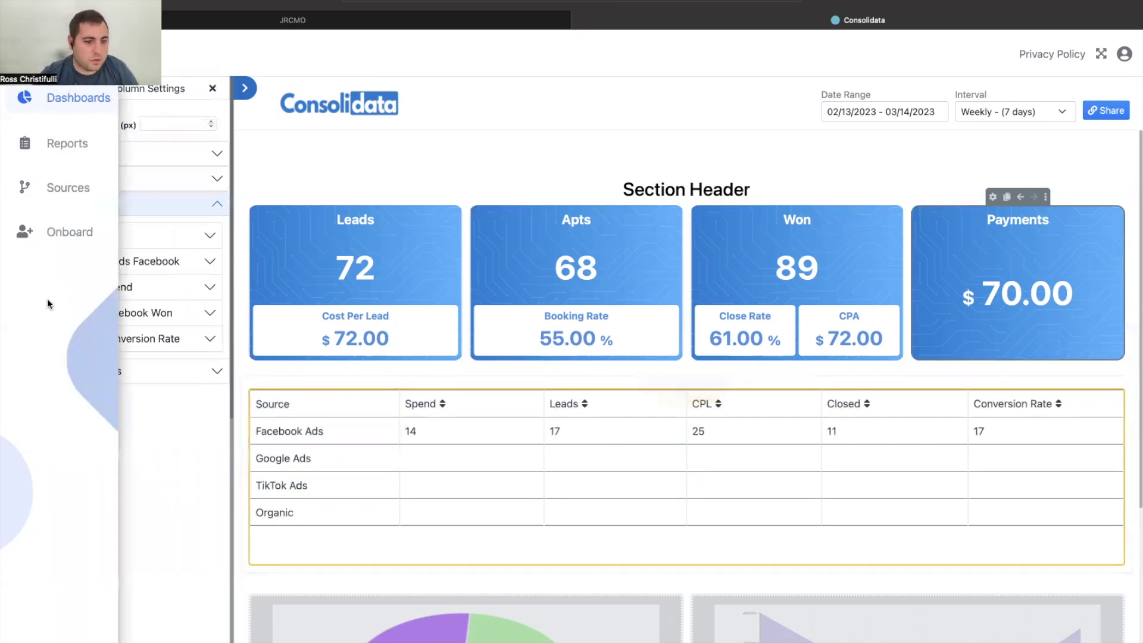
{"action": "left_click", "coordinate": [195, 288]}
{"action": "left_click", "coordinate": [174, 450]}
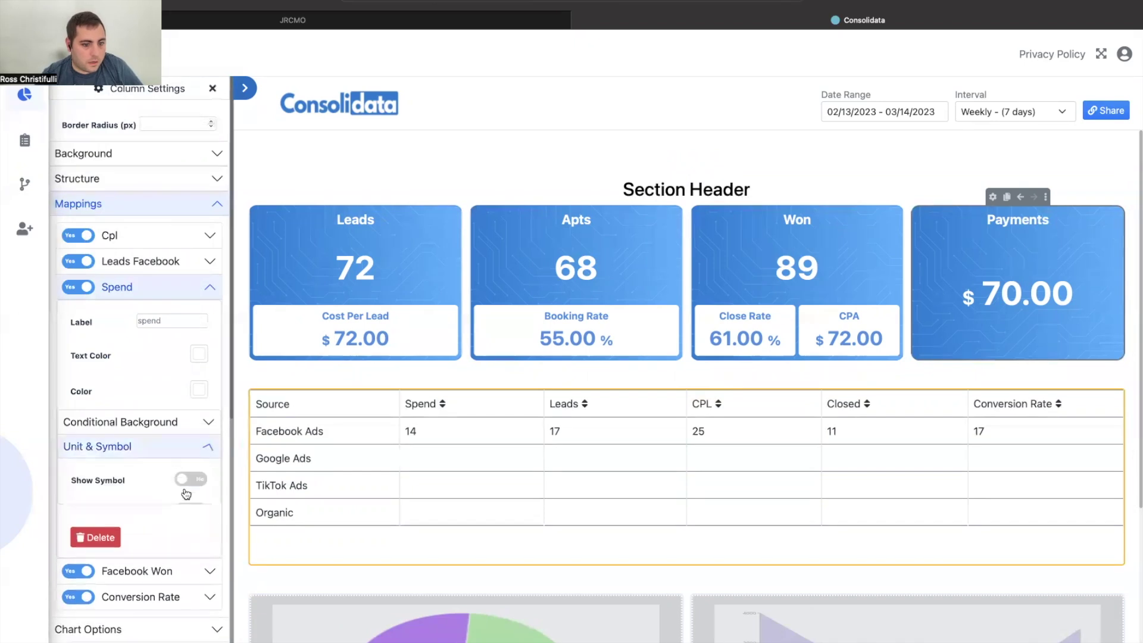
{"action": "left_click", "coordinate": [191, 510]}
{"action": "left_click", "coordinate": [192, 479]}
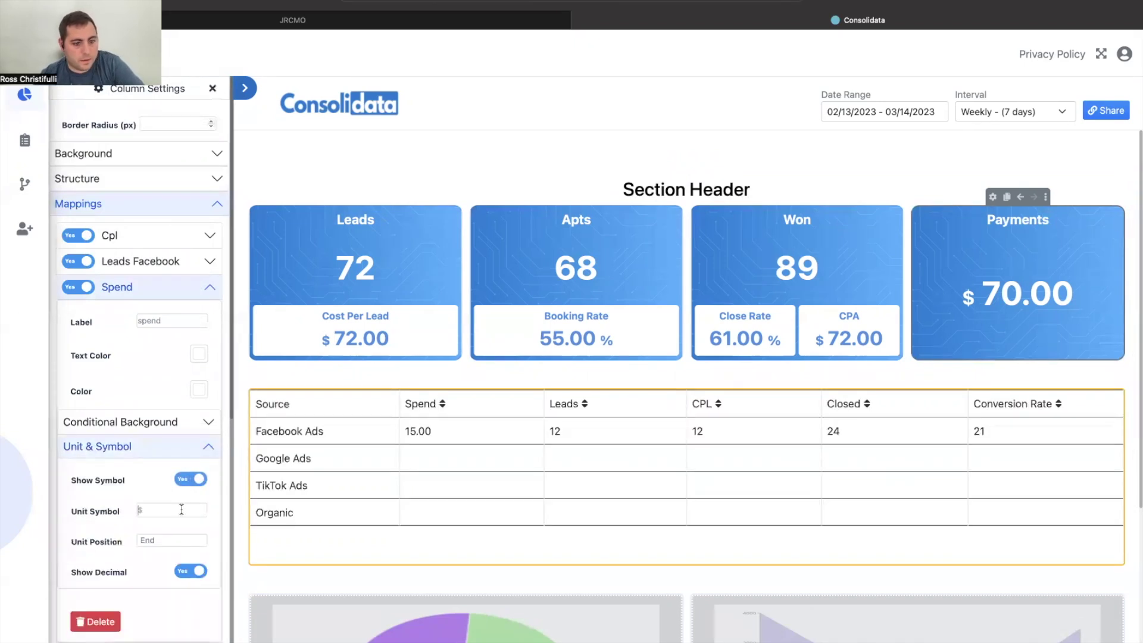
{"action": "left_click", "coordinate": [152, 526]}
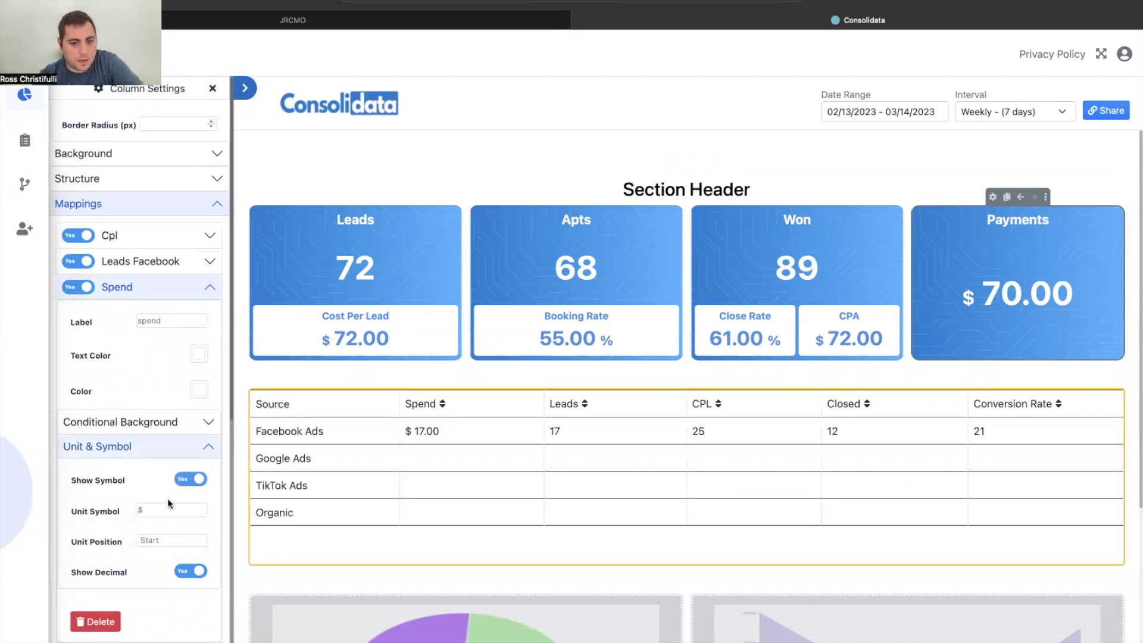
{"action": "left_click", "coordinate": [188, 292]}
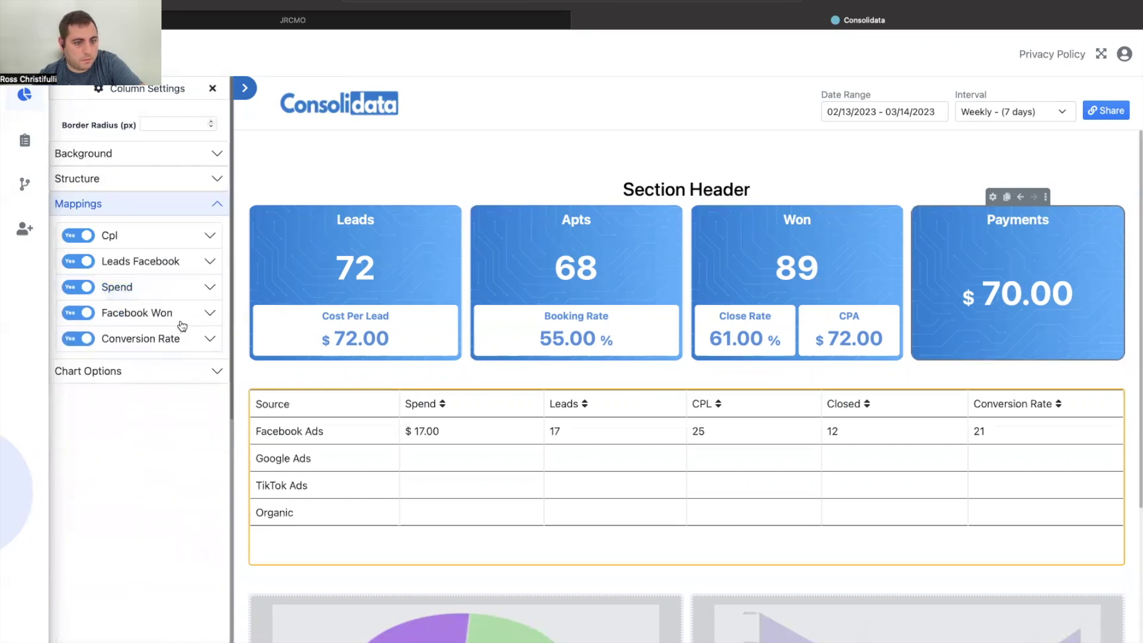
Show decimals and a $ unit symbol at the Start position for the list's Cpl mapping.
{"action": "left_click", "coordinate": [185, 238]}
{"action": "left_click", "coordinate": [175, 398]}
{"action": "left_click", "coordinate": [190, 459]}
{"action": "left_click", "coordinate": [191, 428]}
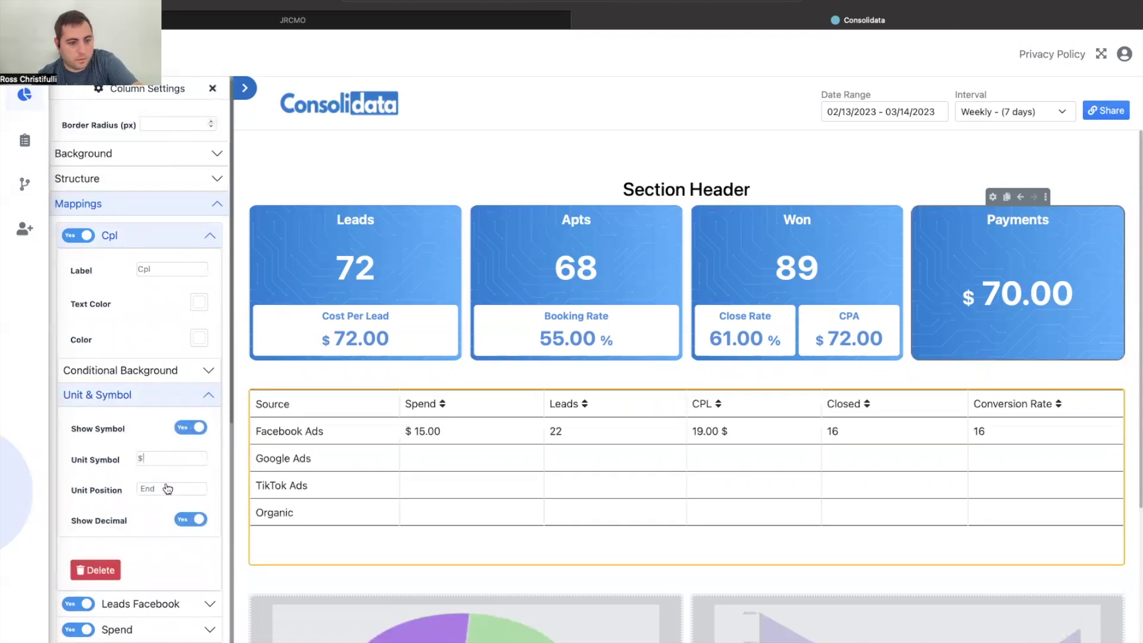
{"action": "left_click", "coordinate": [163, 476]}
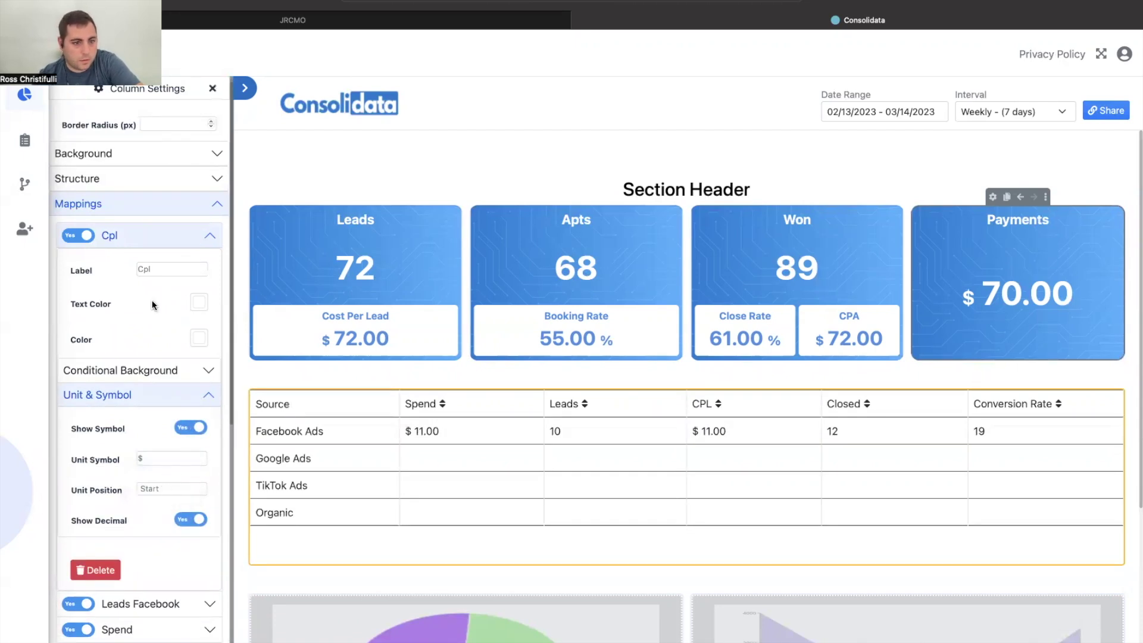
{"action": "left_click", "coordinate": [138, 396]}
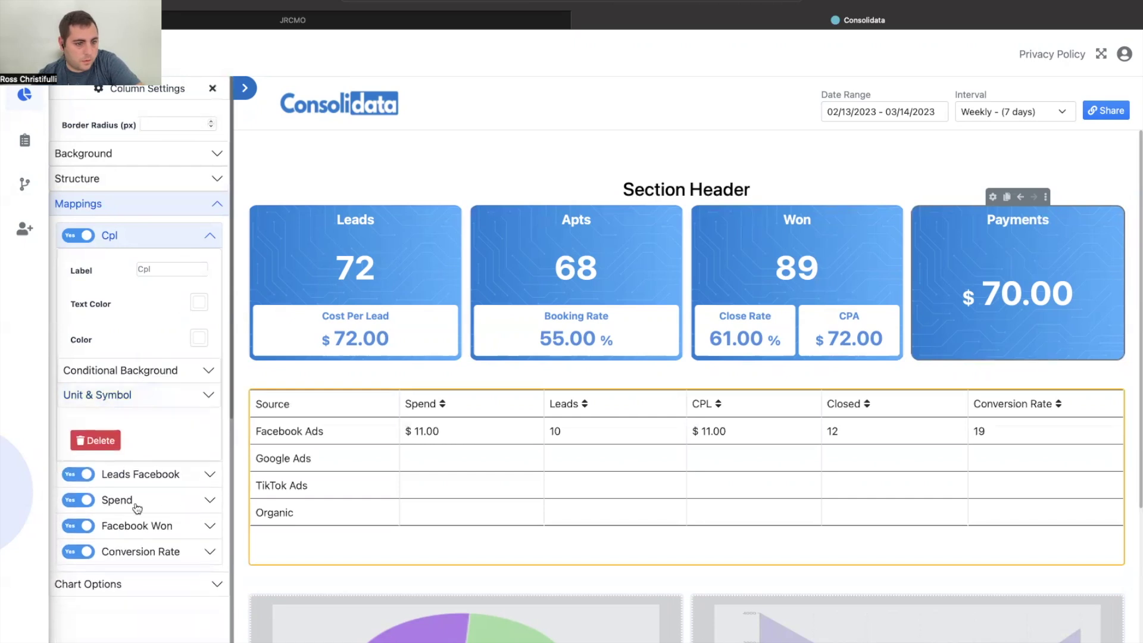
Show decimals and a % unit symbol at the End position for the list's Conversion Rate mapping.
{"action": "left_click", "coordinate": [137, 552]}
{"action": "left_click", "coordinate": [177, 507]}
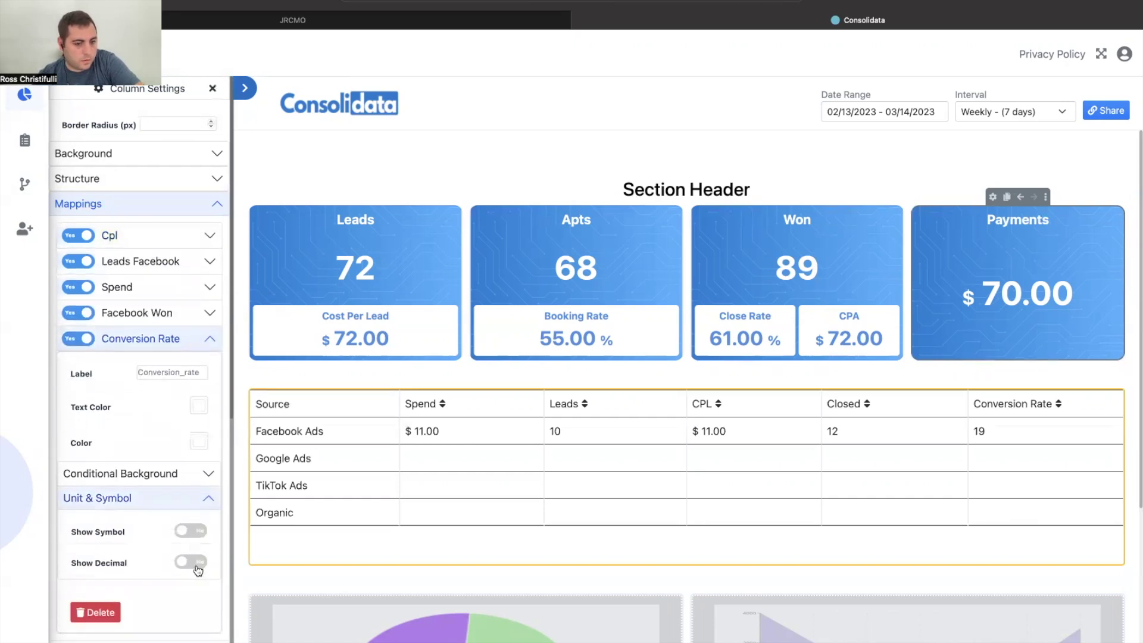
{"action": "left_click", "coordinate": [191, 533]}
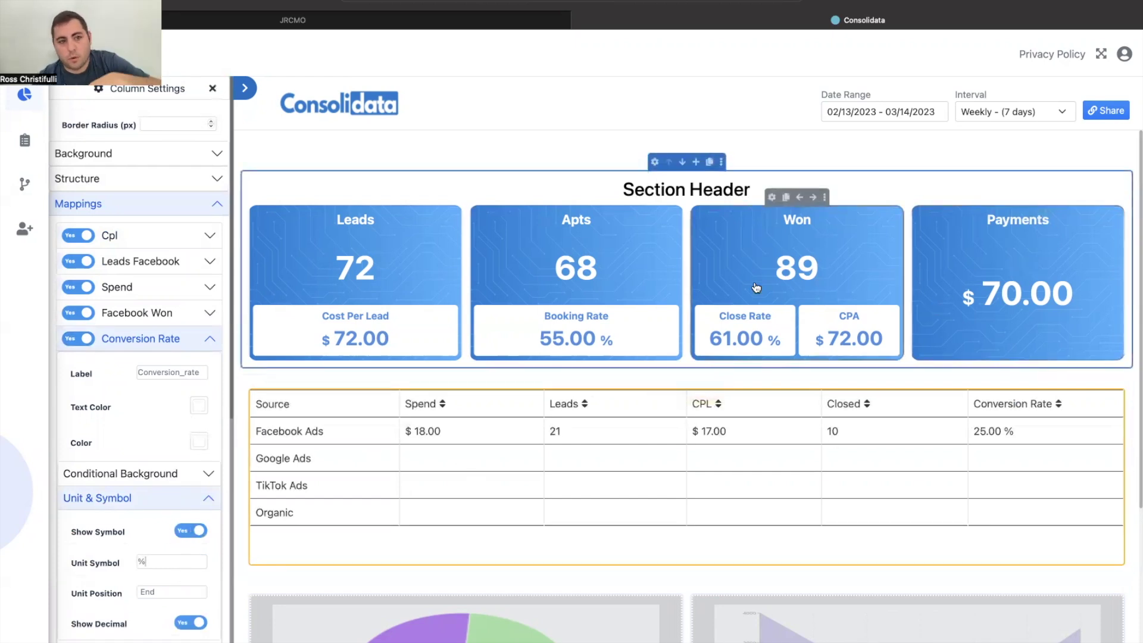
{"action": "left_click", "coordinate": [243, 94]}
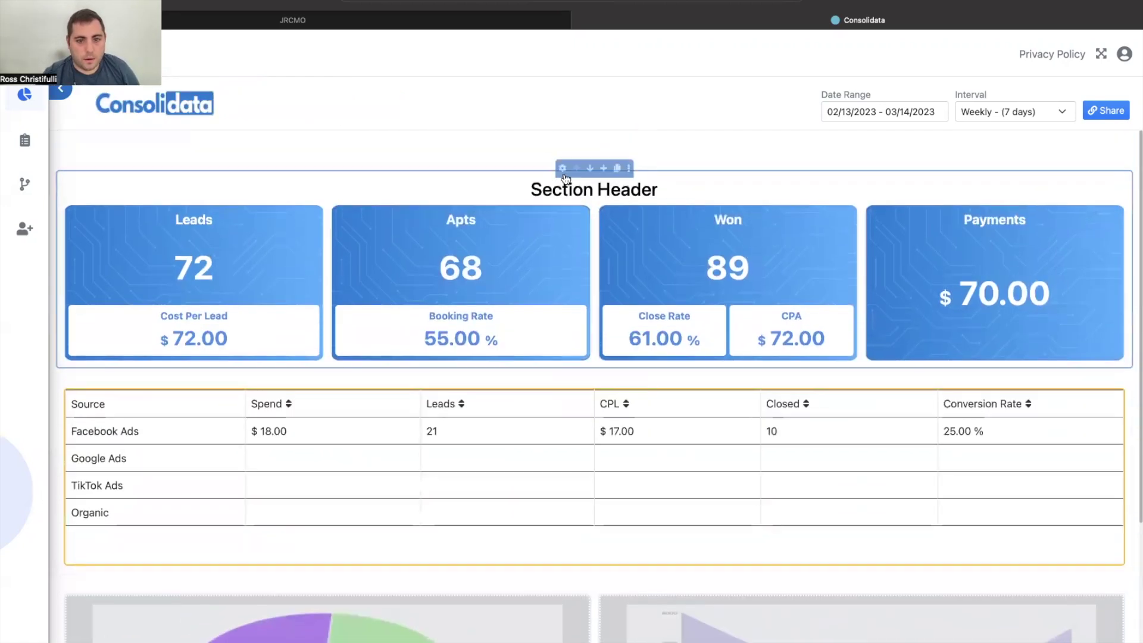
Change the title of the number-card section to "Marketing Analytics".
{"action": "left_click", "coordinate": [562, 160]}
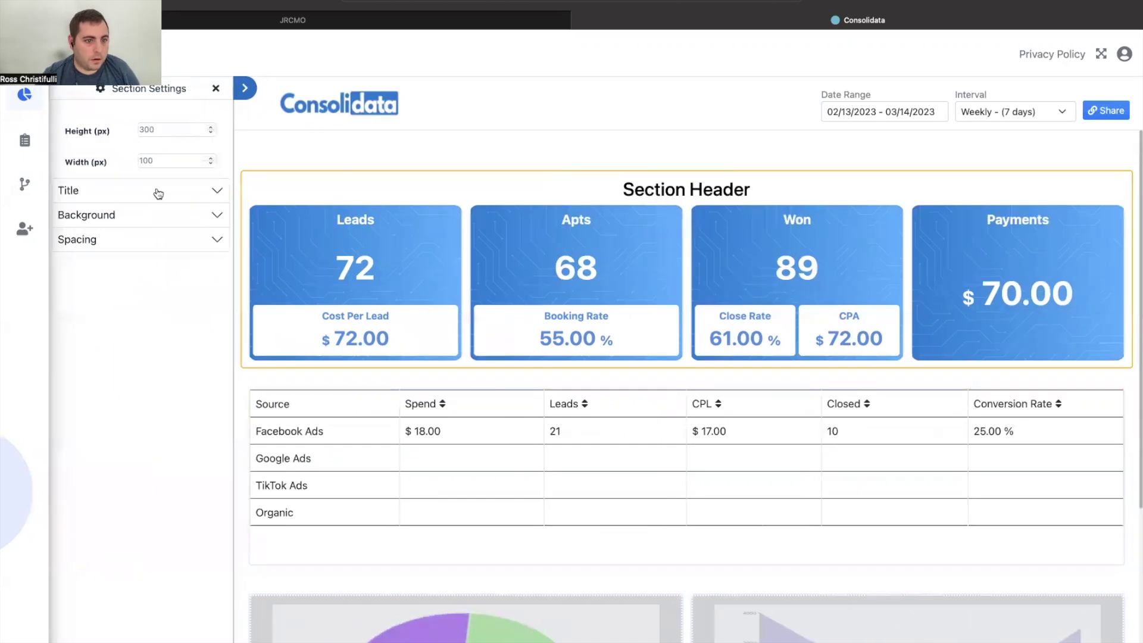
{"action": "left_click", "coordinate": [158, 191]}
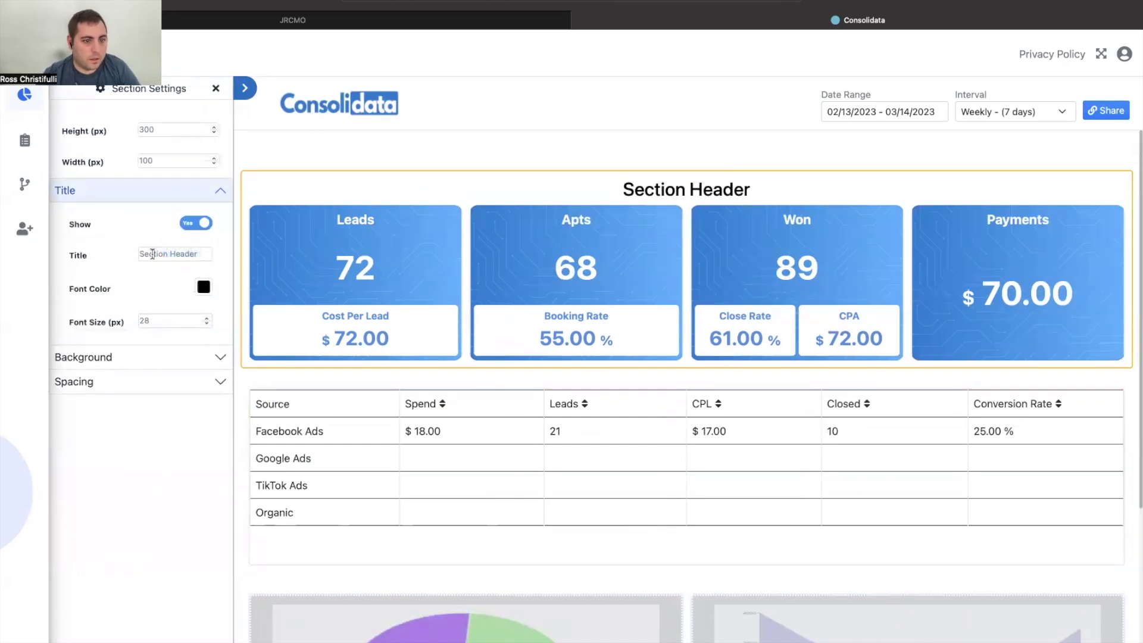
{"action": "type", "text": "Marke"}
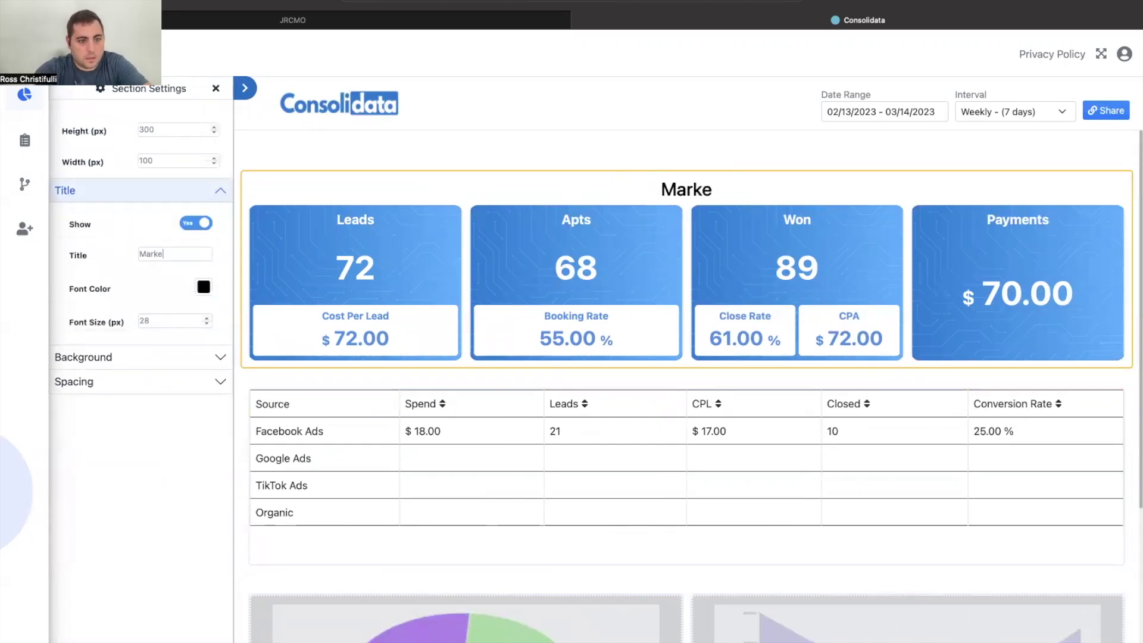
{"action": "type", "text": "ting Analytics"}
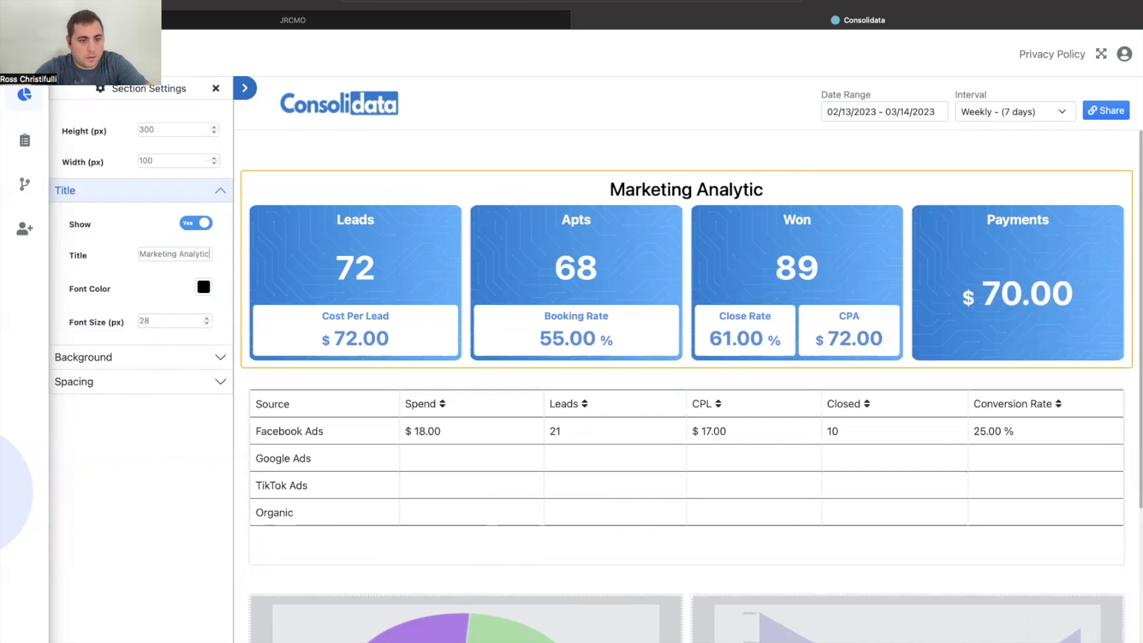
{"action": "left_click", "coordinate": [216, 88]}
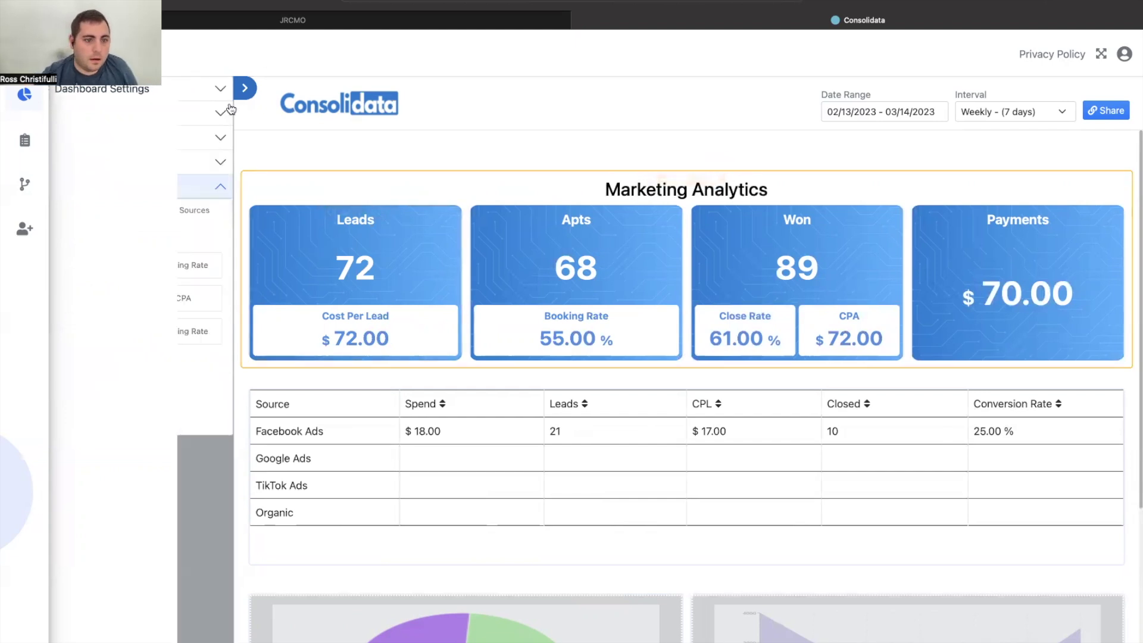
Start a new GHL attribute under My Gohighlevel Act's Rentalex location and name it "Open Leads".
{"action": "left_click", "coordinate": [97, 213]}
{"action": "scroll", "coordinate": [470, 381], "scroll_direction": "down", "scroll_amount": 3}
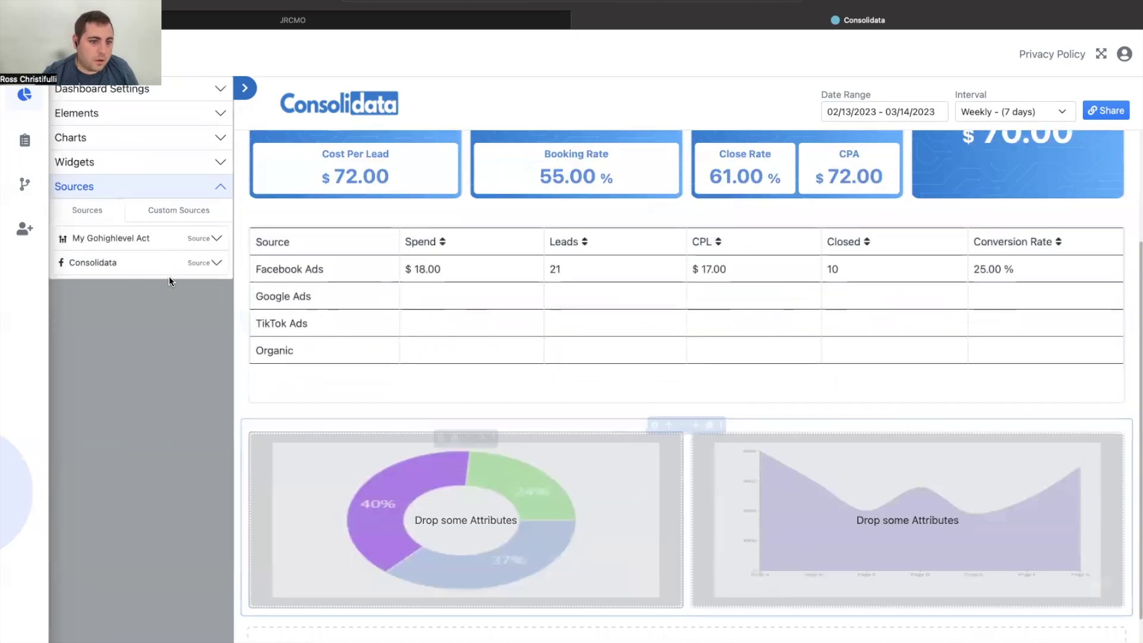
{"action": "left_click", "coordinate": [178, 263]}
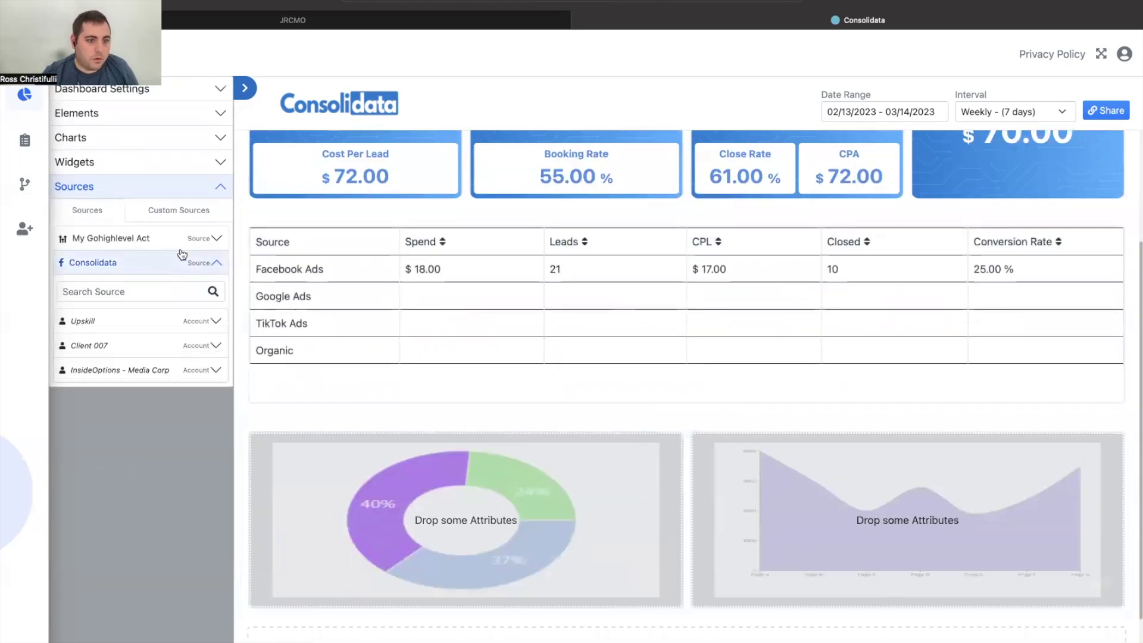
{"action": "left_click", "coordinate": [184, 238]}
{"action": "left_click", "coordinate": [144, 334]}
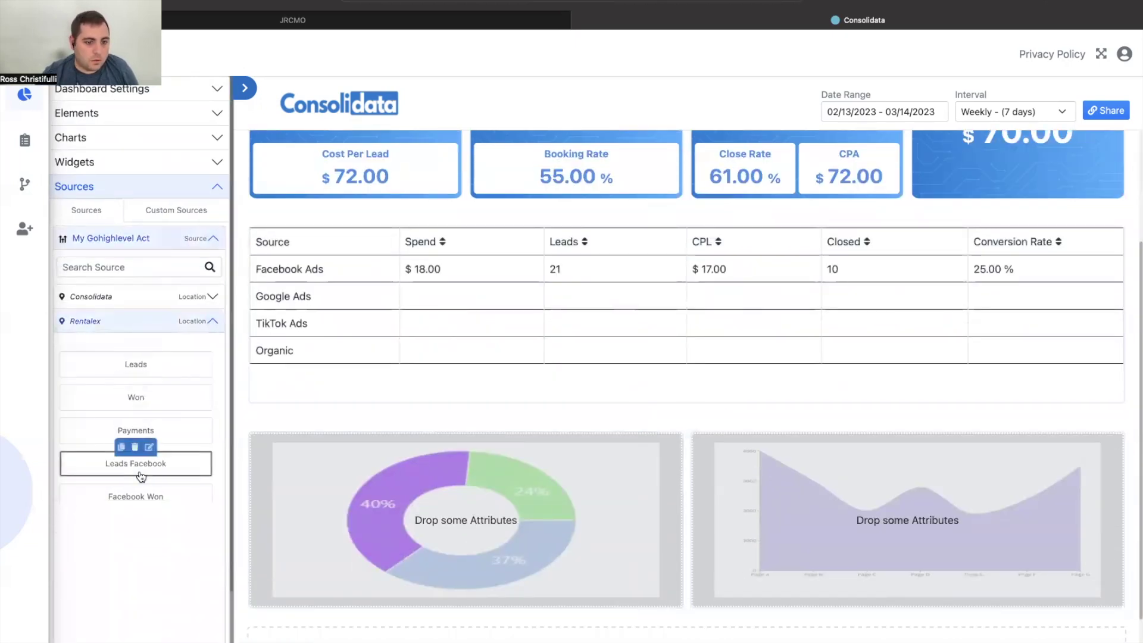
{"action": "scroll", "coordinate": [139, 506], "scroll_direction": "down", "scroll_amount": 1}
{"action": "left_click", "coordinate": [581, 194]}
{"action": "type", "text": "Open Le"}
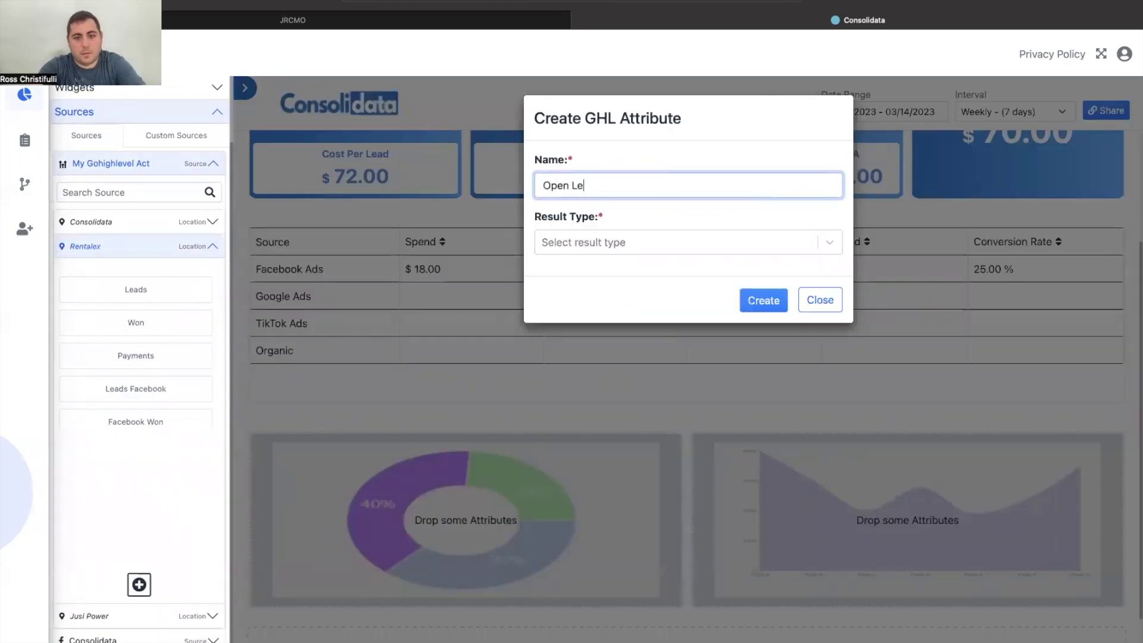
Set Open Leads to count contacts with status Open, create it and add it to the doughnut chart.
{"action": "left_click", "coordinate": [580, 241]}
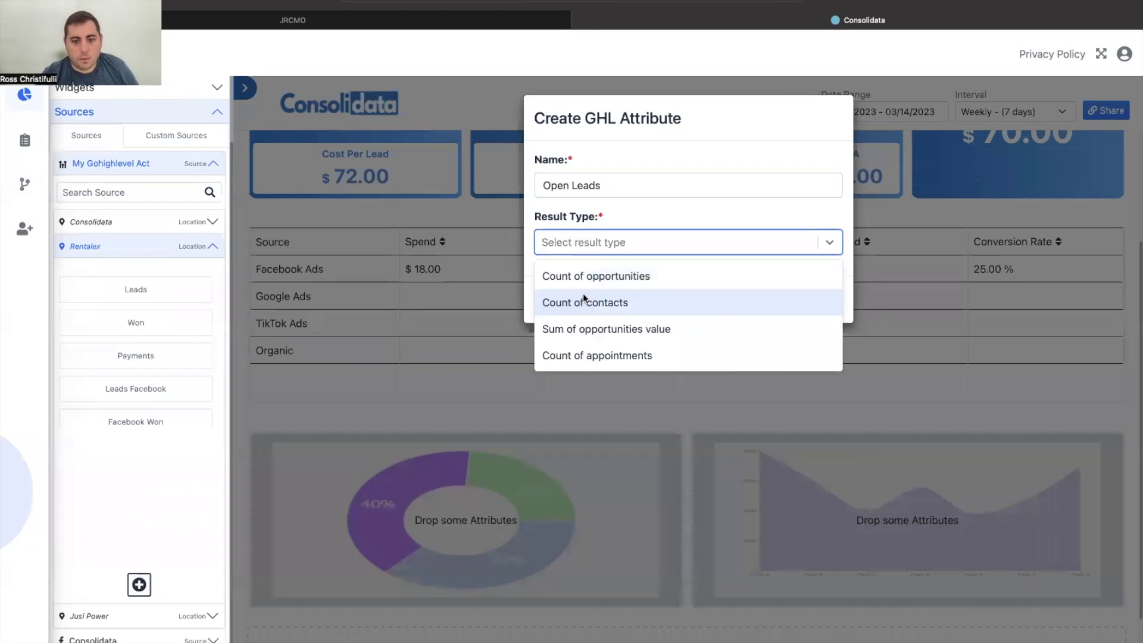
{"action": "left_click", "coordinate": [584, 298]}
{"action": "left_click", "coordinate": [583, 299]}
{"action": "left_click", "coordinate": [581, 357]}
{"action": "left_click", "coordinate": [762, 471]}
{"action": "left_click_drag", "start_coordinate": [172, 455], "coordinate": [289, 482]}
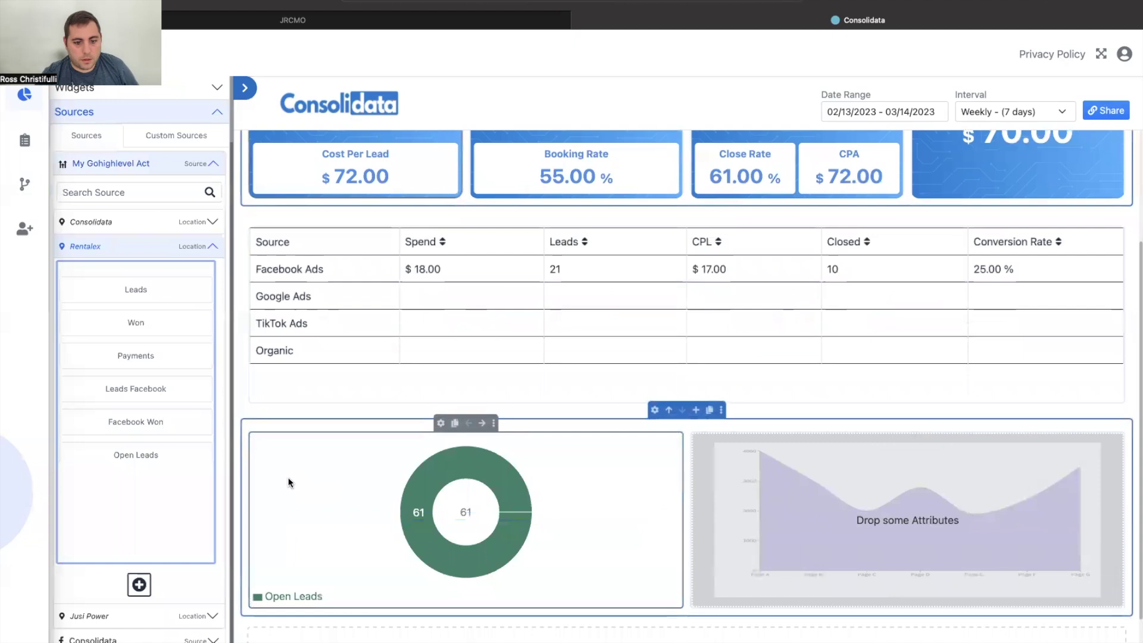
{"action": "left_click", "coordinate": [141, 585]}
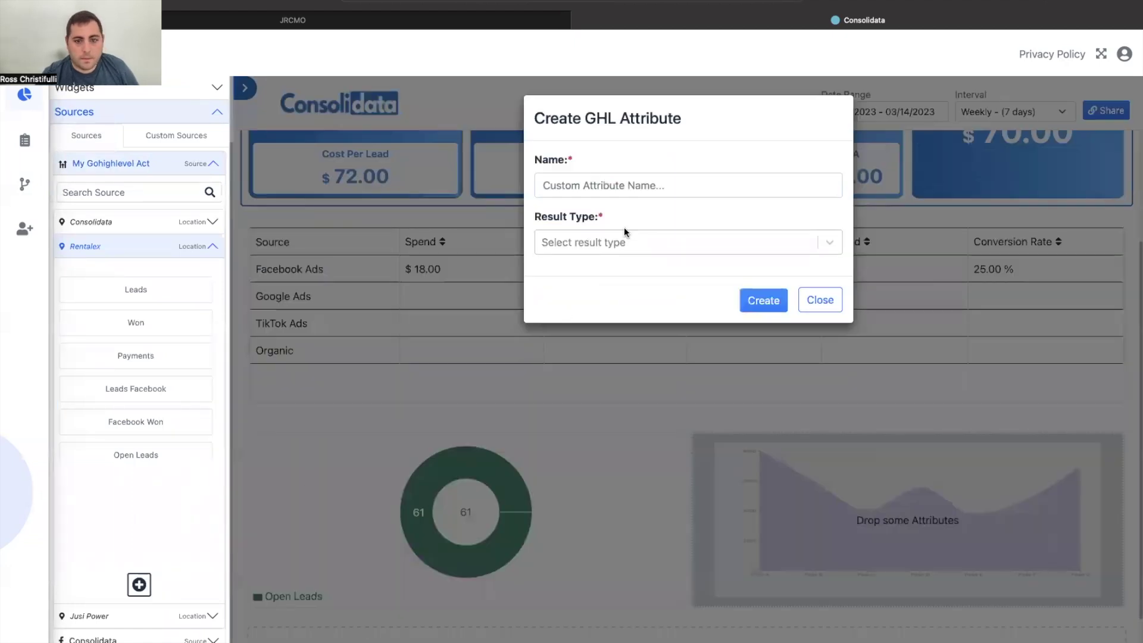
{"action": "left_click", "coordinate": [622, 238]}
{"action": "left_click", "coordinate": [595, 301]}
{"action": "left_click", "coordinate": [596, 301]}
{"action": "left_click", "coordinate": [584, 381]}
{"action": "left_click", "coordinate": [596, 190]}
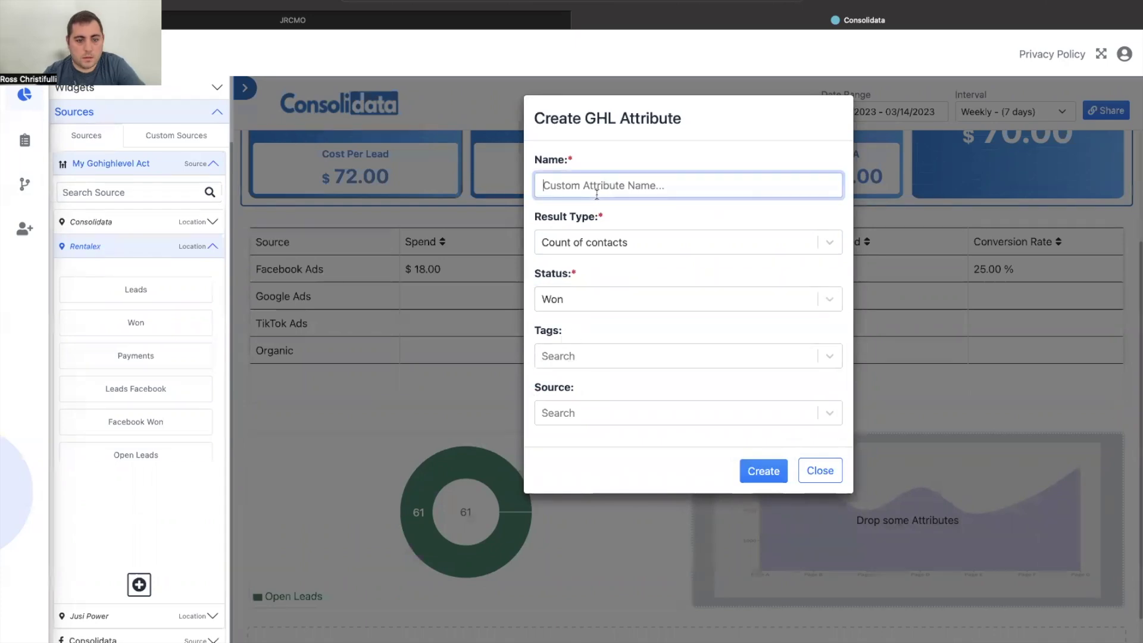
{"action": "type", "text": "WO"}
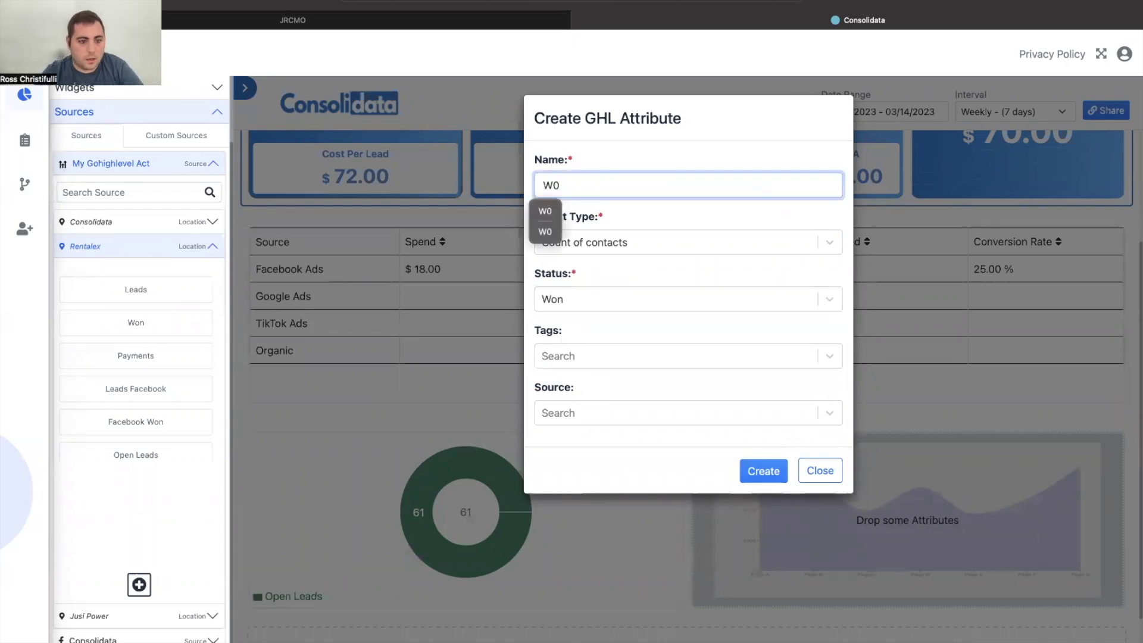
{"action": "left_click", "coordinate": [819, 470]}
Add Rentalex's existing Won attribute to the doughnut chart.
{"action": "left_click_drag", "start_coordinate": [166, 321], "coordinate": [453, 470]}
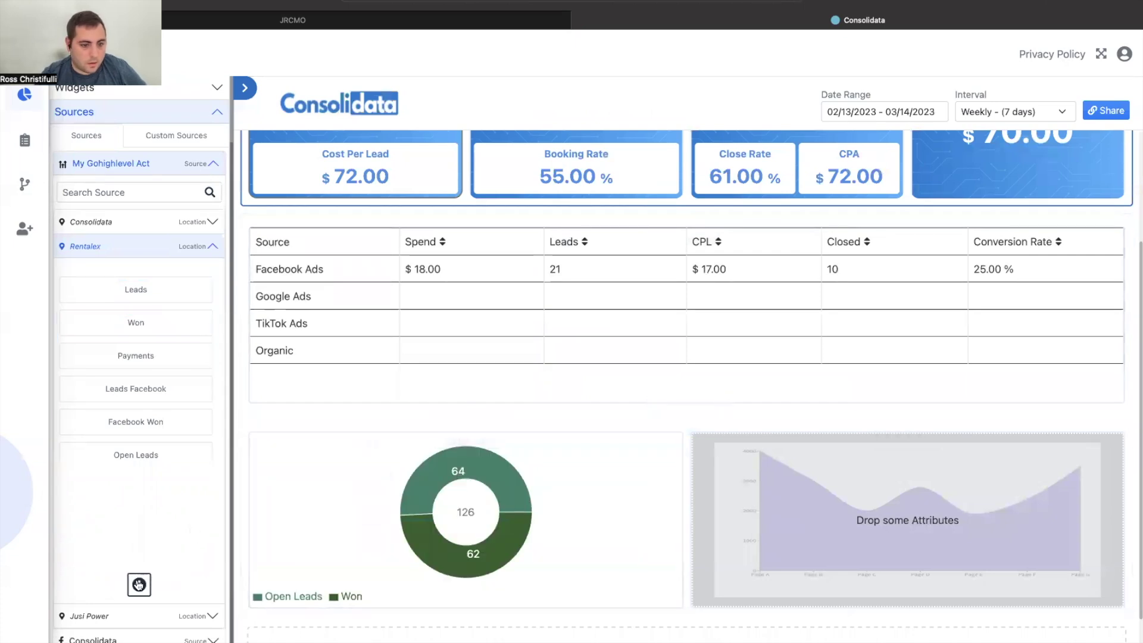
Create a Rentalex attribute "Abandoned" that counts contacts with status Abandoned and add it to the doughnut chart.
{"action": "left_click", "coordinate": [139, 584]}
{"action": "left_click", "coordinate": [641, 184]}
{"action": "type", "text": "AB"}
{"action": "key", "text": "BackSpace"}
{"action": "type", "text": "bandoned"}
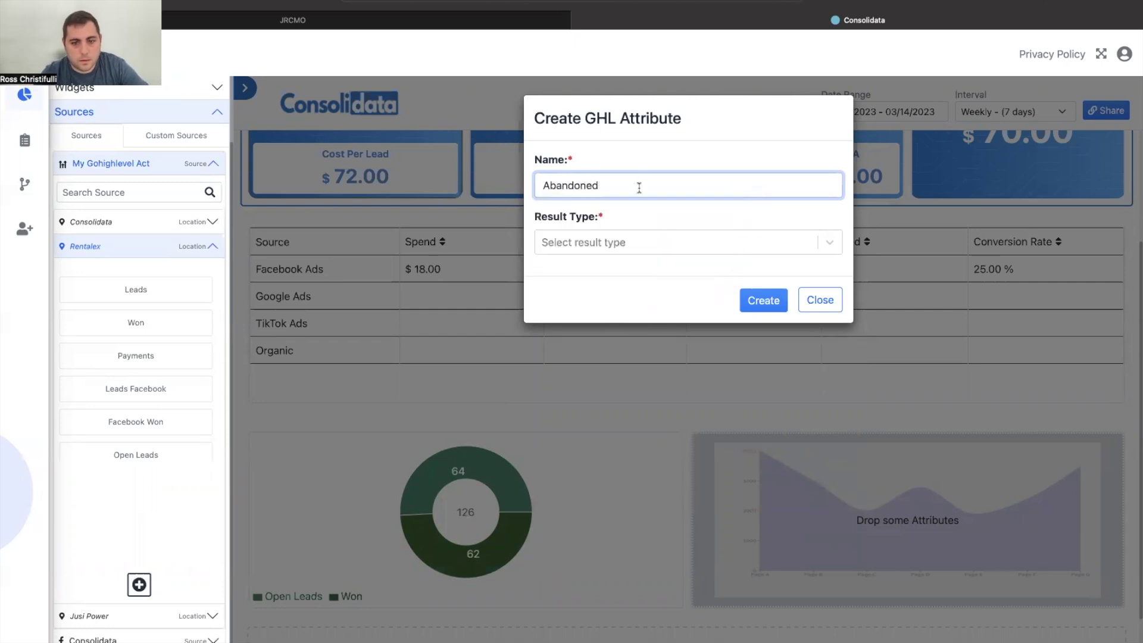
{"action": "left_click", "coordinate": [635, 239]}
{"action": "left_click", "coordinate": [617, 299]}
{"action": "left_click", "coordinate": [616, 300]}
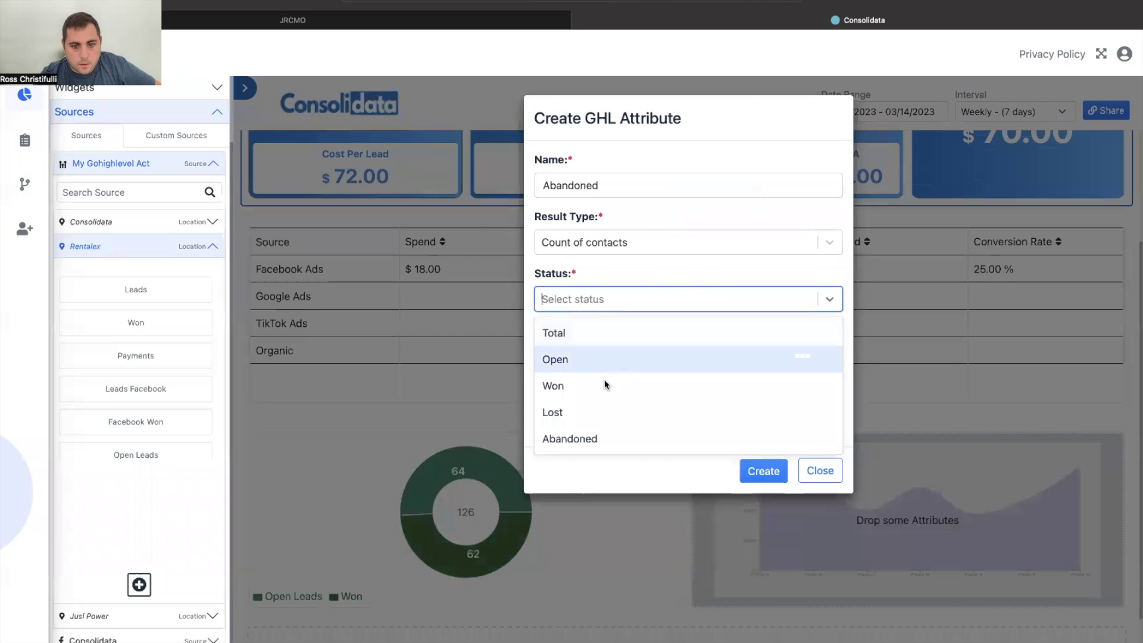
{"action": "left_click", "coordinate": [599, 430]}
{"action": "left_click", "coordinate": [763, 471]}
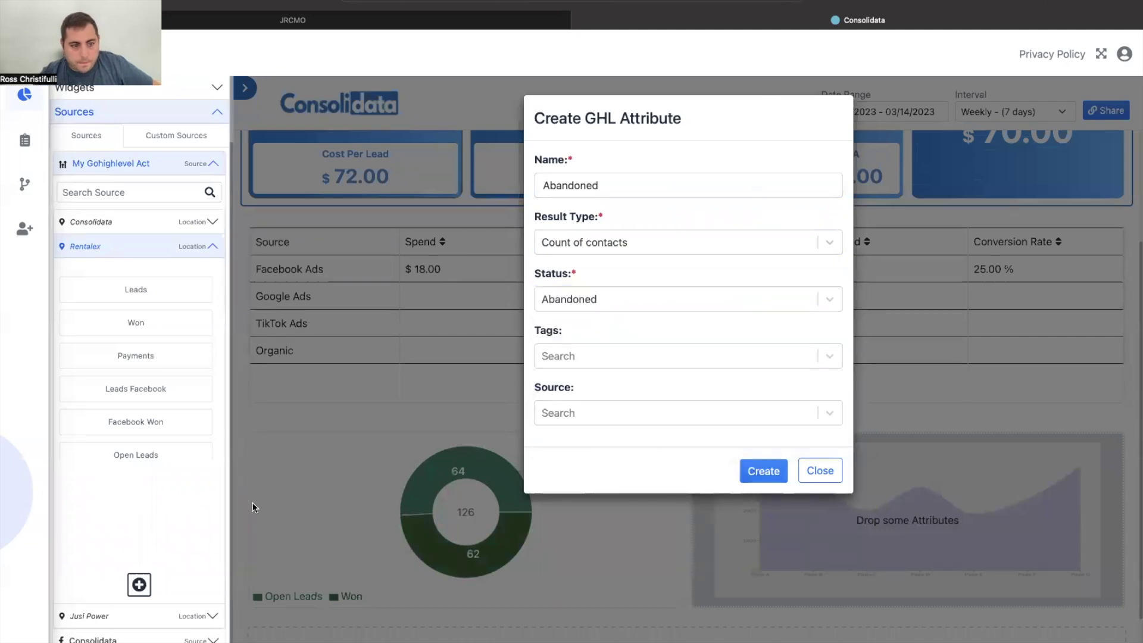
{"action": "left_click_drag", "start_coordinate": [140, 491], "coordinate": [440, 518]}
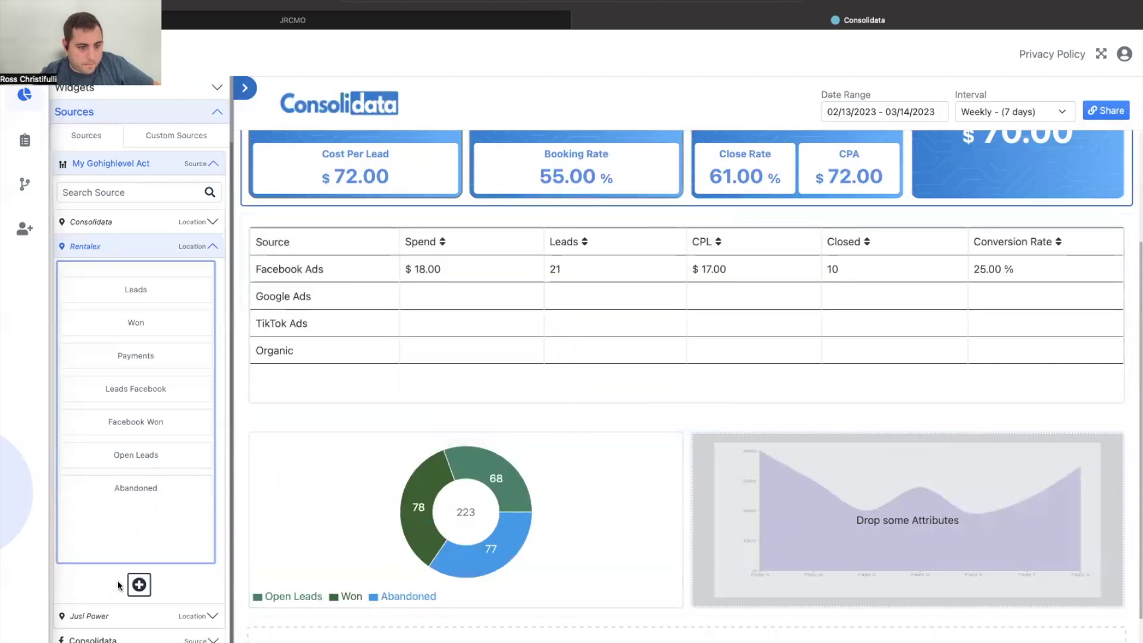
Create a Rentalex attribute "Lost Leads" that counts contacts with status Lost and add it to the doughnut chart.
{"action": "left_click", "coordinate": [139, 585]}
{"action": "left_click", "coordinate": [620, 186]}
{"action": "type", "text": "Lost Leads"}
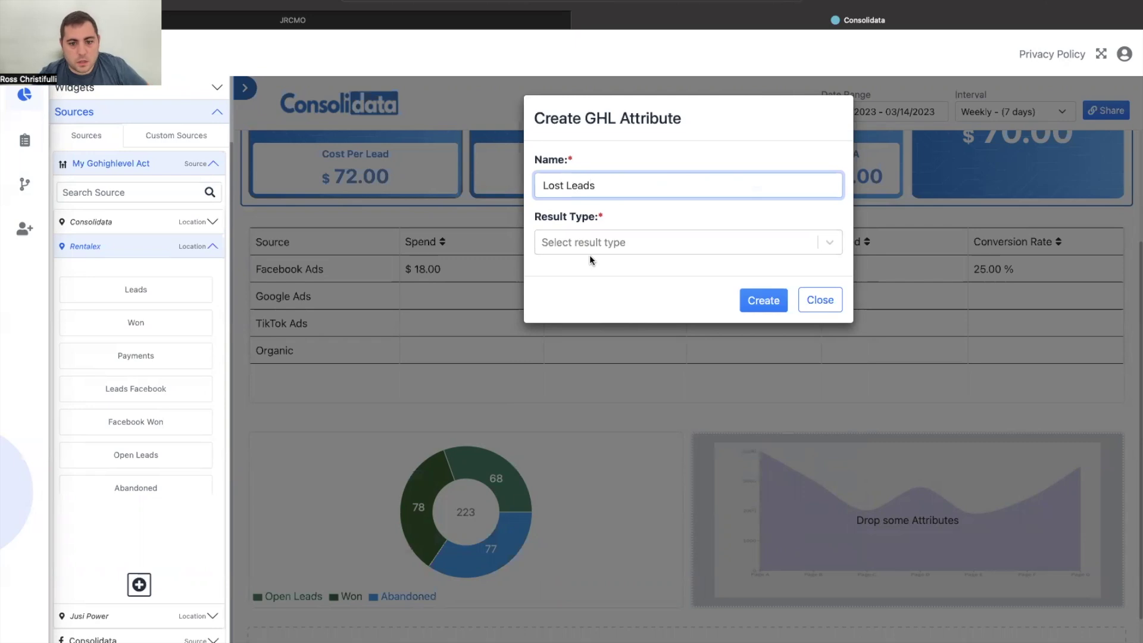
{"action": "left_click", "coordinate": [590, 250]}
{"action": "left_click", "coordinate": [593, 302]}
{"action": "left_click", "coordinate": [595, 303]}
{"action": "left_click", "coordinate": [581, 404]}
{"action": "left_click", "coordinate": [774, 470]}
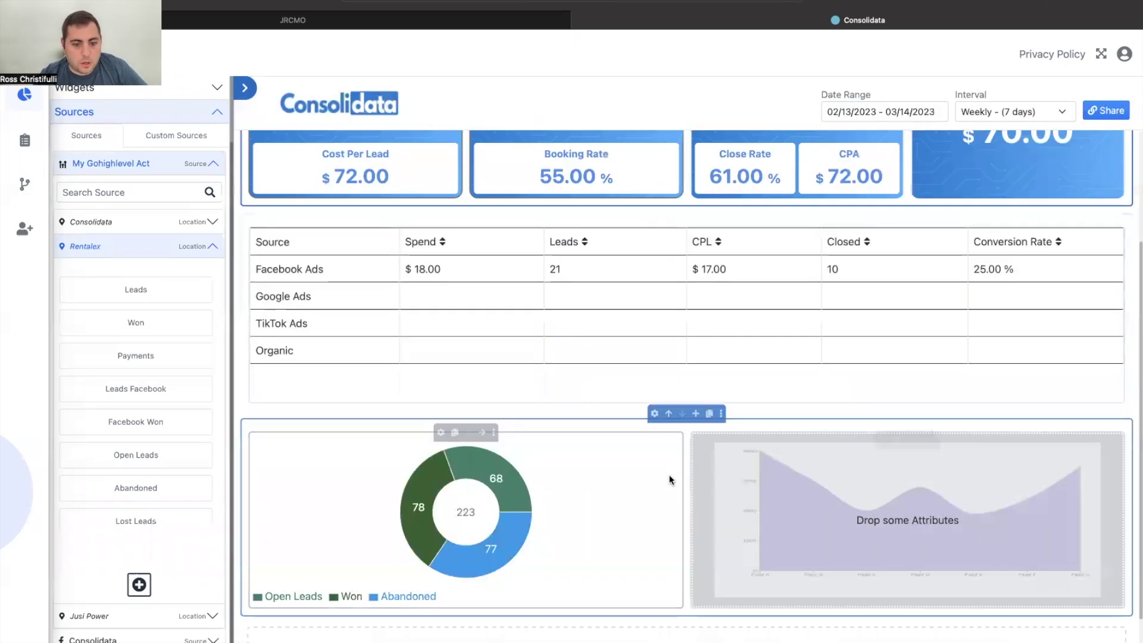
{"action": "left_click_drag", "start_coordinate": [199, 518], "coordinate": [452, 501]}
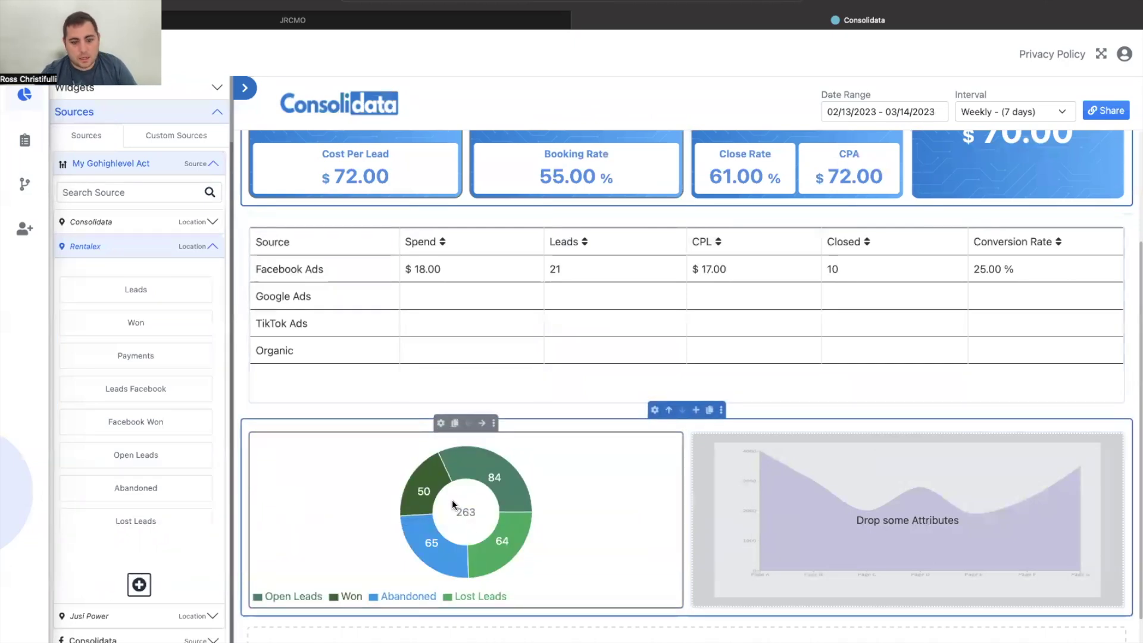
{"action": "mouse_move", "coordinate": [455, 557]}
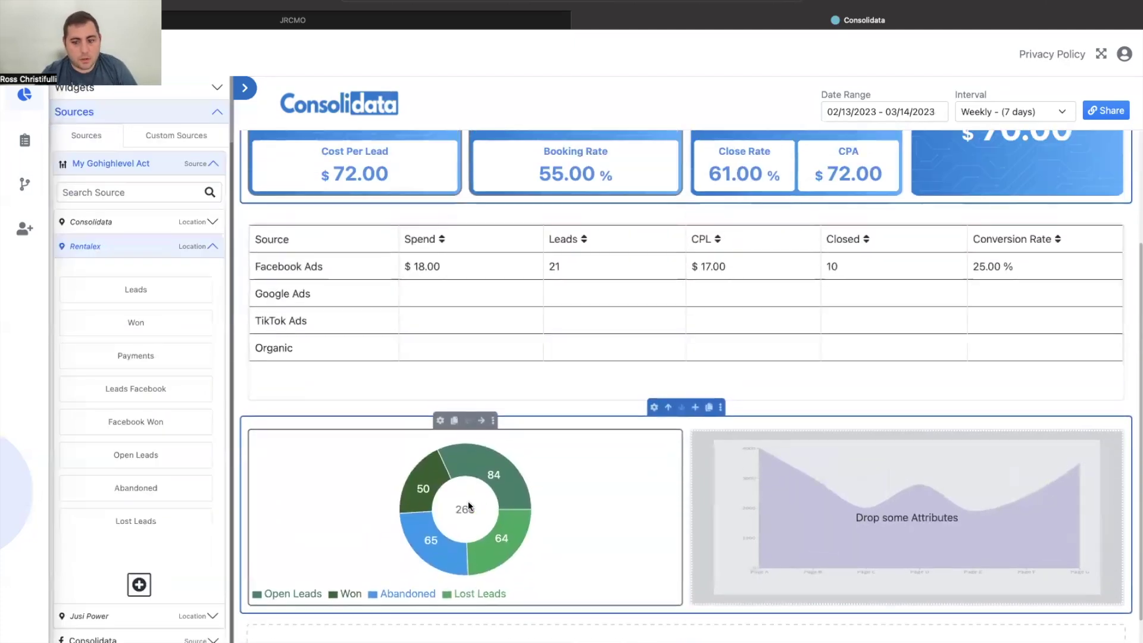
{"action": "scroll", "coordinate": [468, 506], "scroll_direction": "up", "scroll_amount": 2}
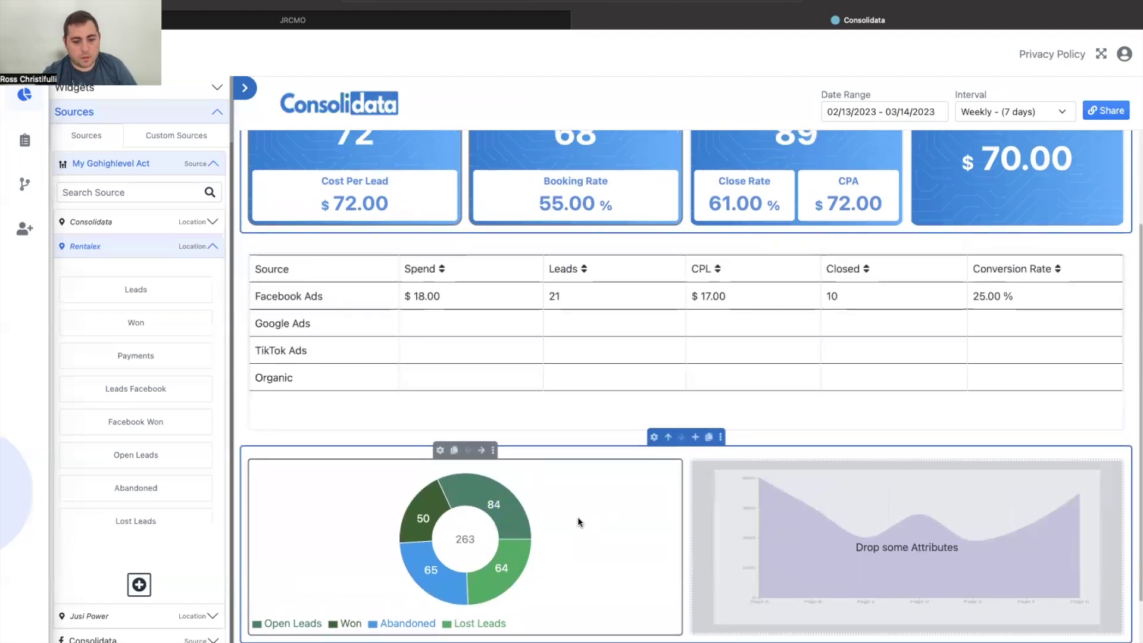
Change the Open Leads segment of the doughnut chart to turquoise in its column settings.
{"action": "scroll", "coordinate": [577, 517], "scroll_direction": "up", "scroll_amount": 1}
{"action": "left_click", "coordinate": [441, 462]}
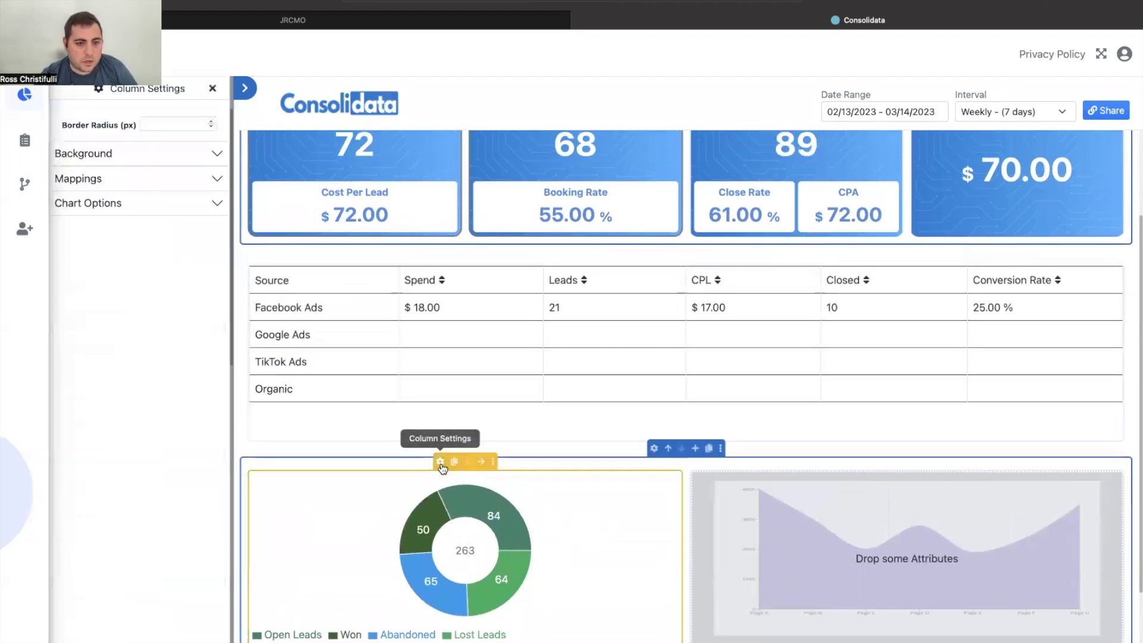
{"action": "left_click", "coordinate": [212, 177]}
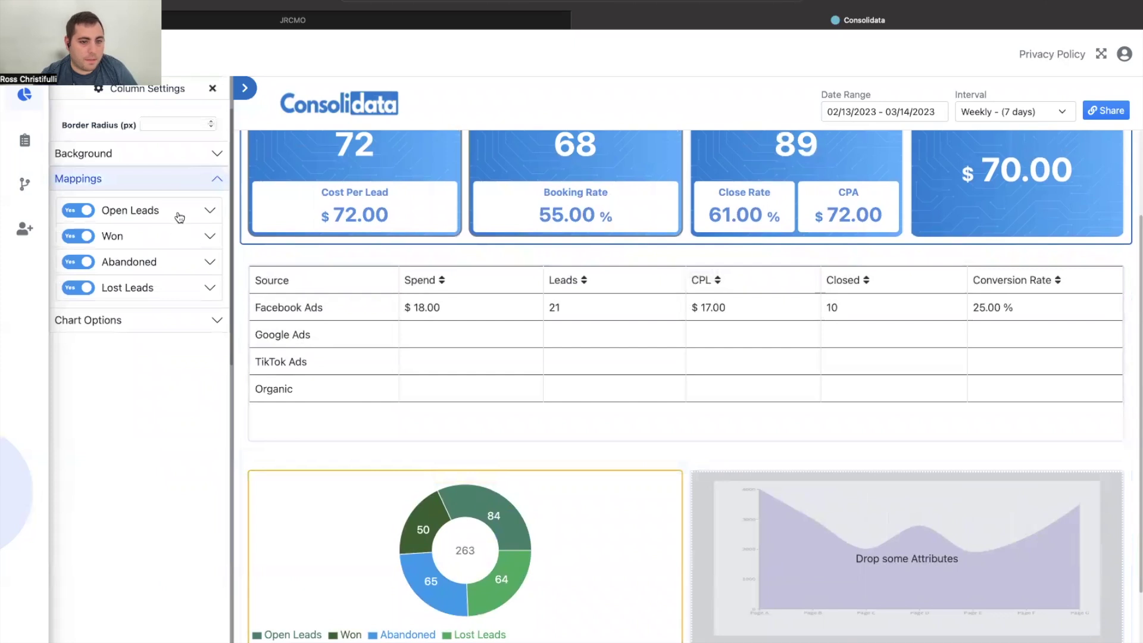
{"action": "left_click", "coordinate": [179, 217]}
{"action": "left_click", "coordinate": [195, 278]}
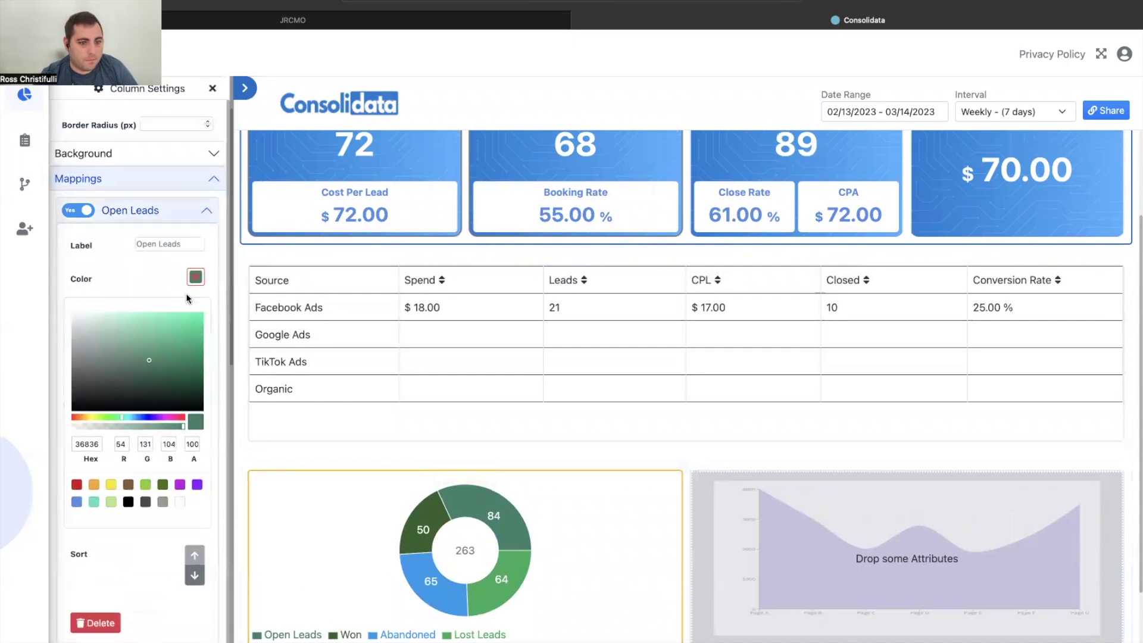
{"action": "left_click", "coordinate": [77, 504]}
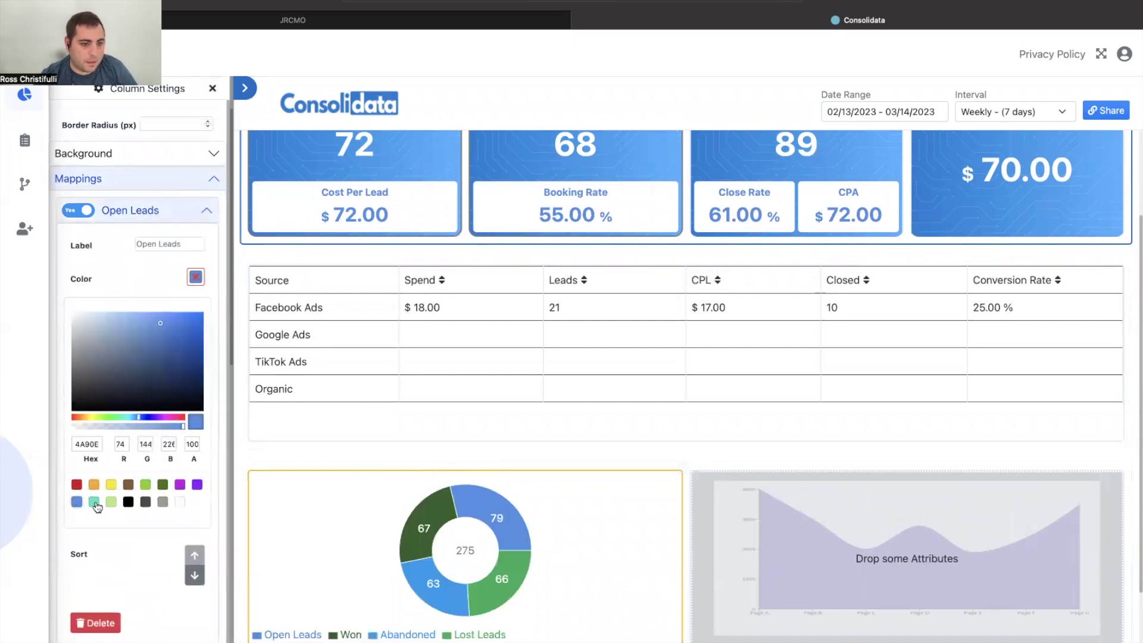
{"action": "left_click", "coordinate": [94, 503]}
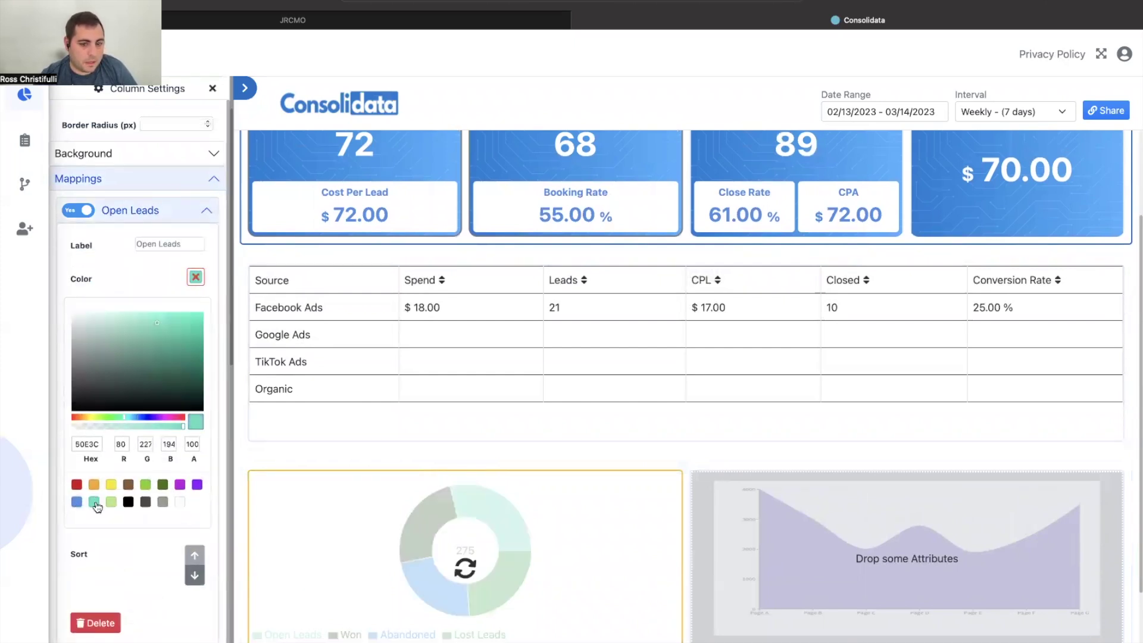
{"action": "left_click", "coordinate": [197, 277]}
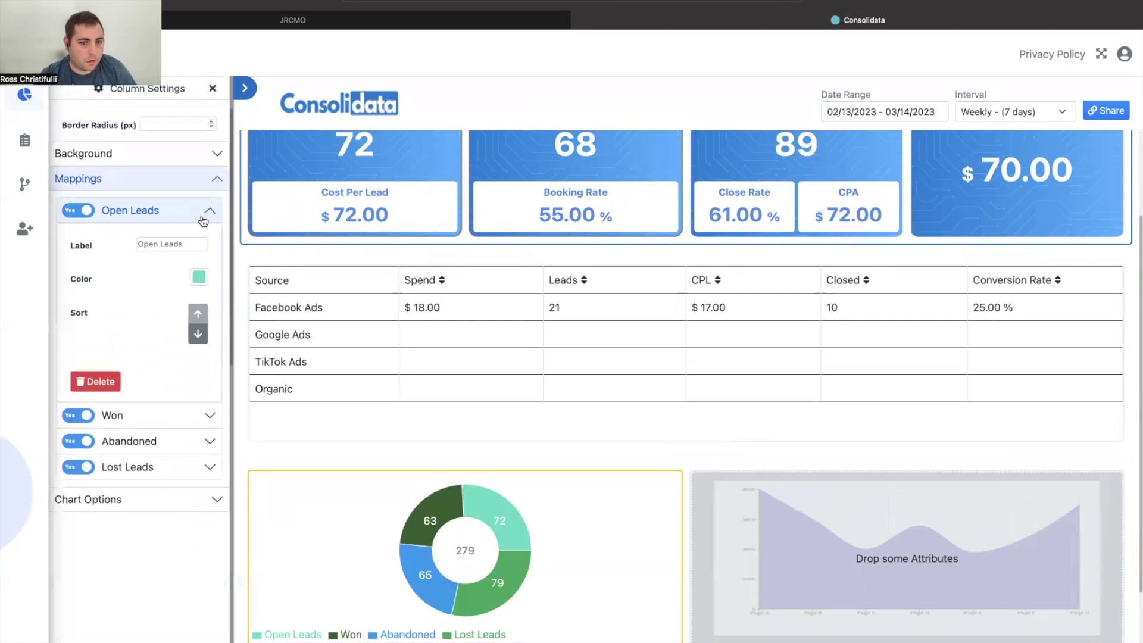
Change the Won segment of the doughnut chart to purple.
{"action": "left_click", "coordinate": [208, 212]}
{"action": "left_click", "coordinate": [207, 236]}
{"action": "left_click", "coordinate": [196, 302]}
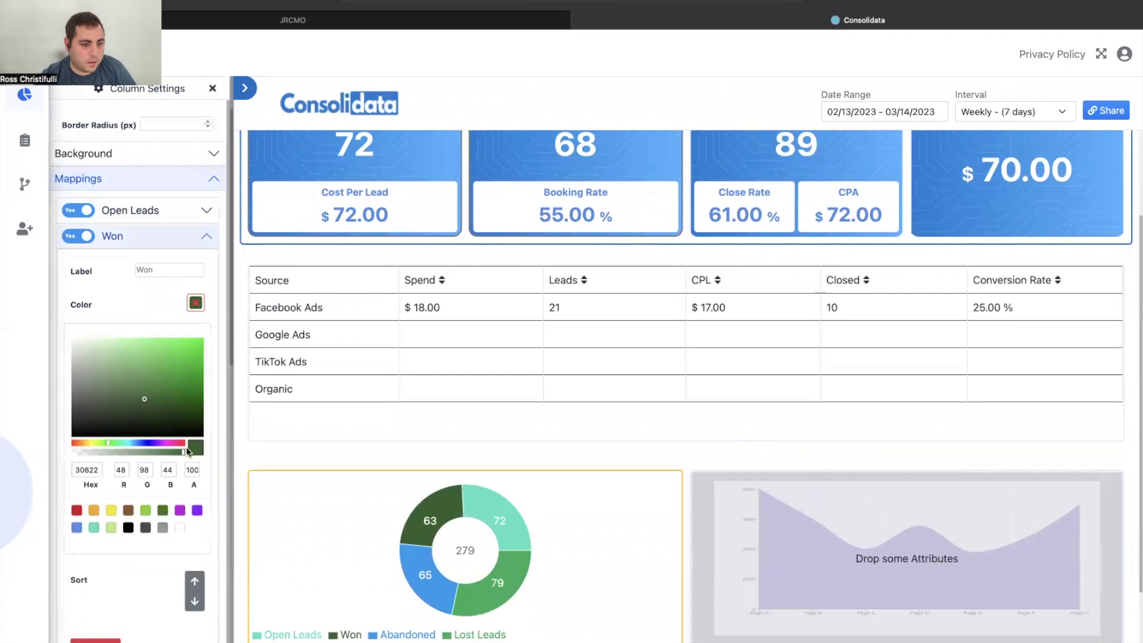
{"action": "left_click", "coordinate": [179, 510]}
{"action": "left_click", "coordinate": [195, 304]}
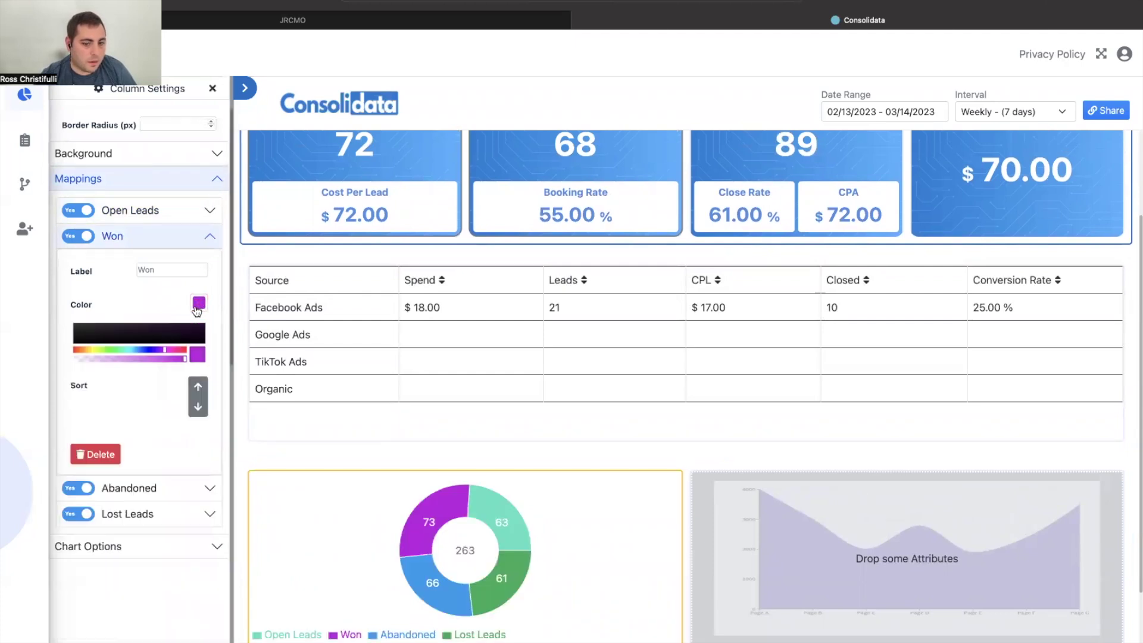
{"action": "left_click", "coordinate": [209, 234]}
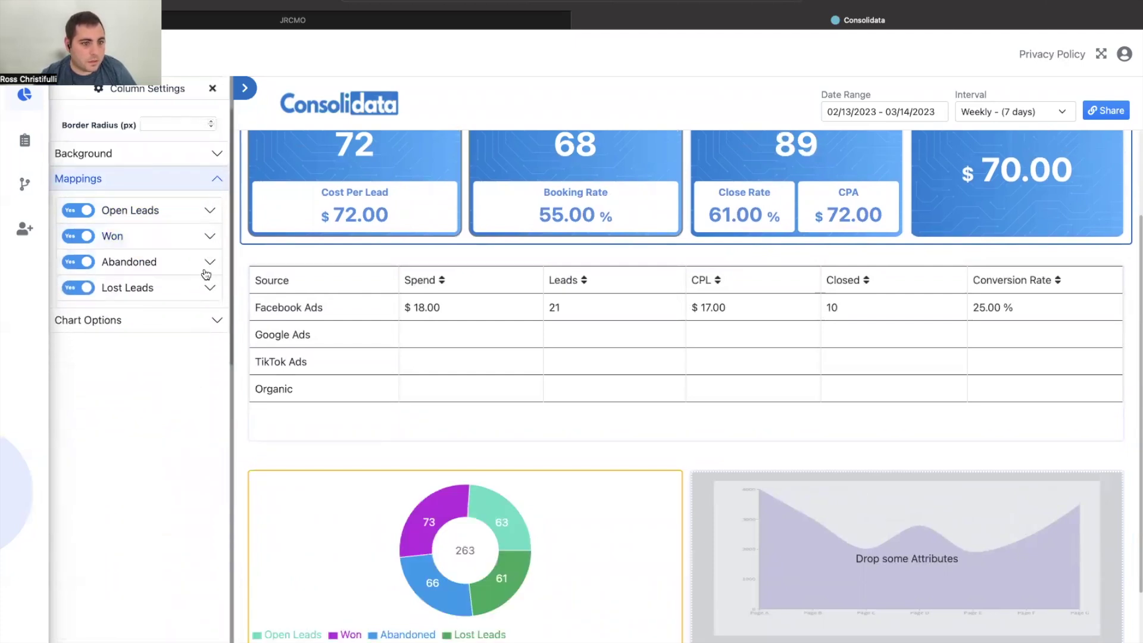
Change the Lost Leads segment of the doughnut chart to gray.
{"action": "left_click", "coordinate": [208, 263]}
{"action": "left_click", "coordinate": [208, 467]}
{"action": "left_click", "coordinate": [196, 355]}
{"action": "left_click", "coordinate": [162, 579]}
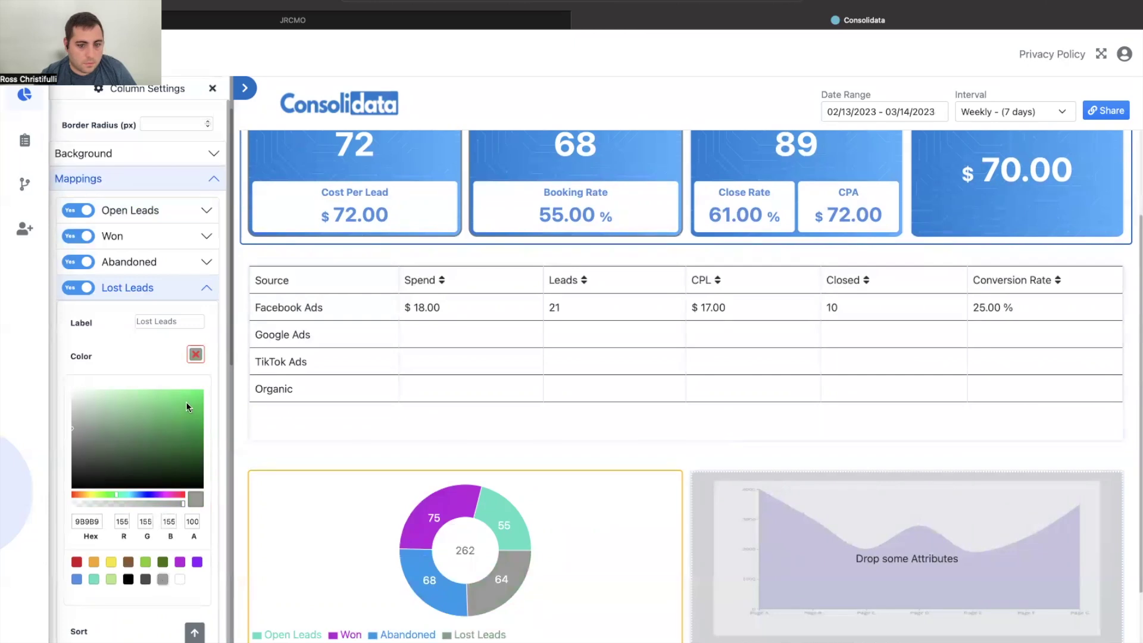
{"action": "left_click", "coordinate": [185, 301]}
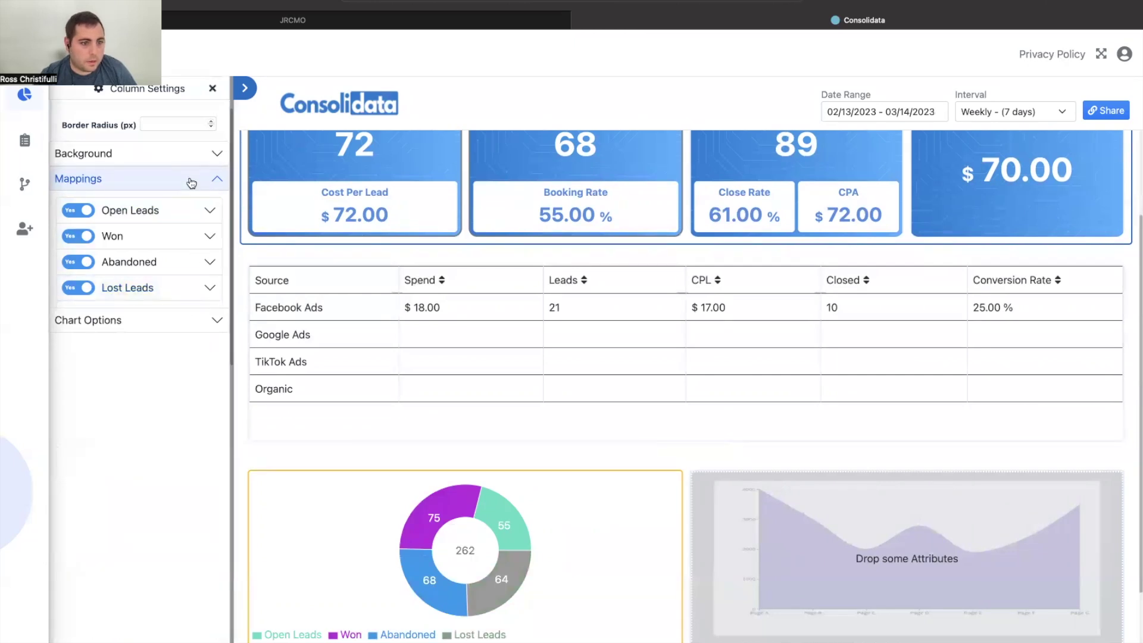
Set the doughnut chart's legend to a vertical layout, aligned right and vertically centered with Mid.
{"action": "left_click", "coordinate": [197, 328]}
{"action": "left_click", "coordinate": [167, 237]}
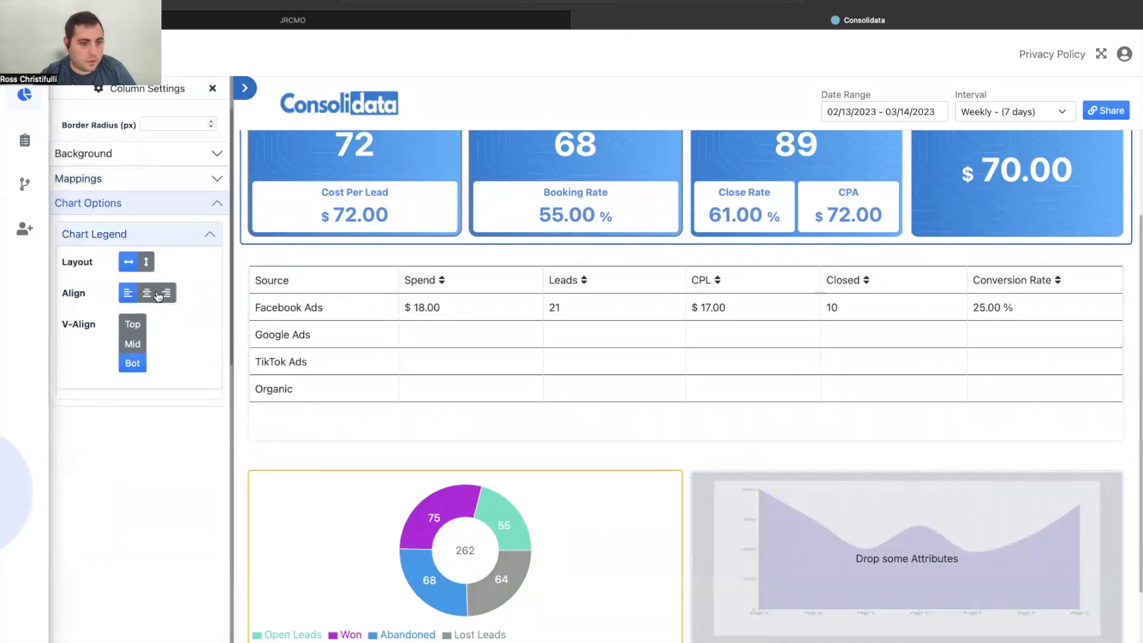
{"action": "left_click", "coordinate": [165, 294]}
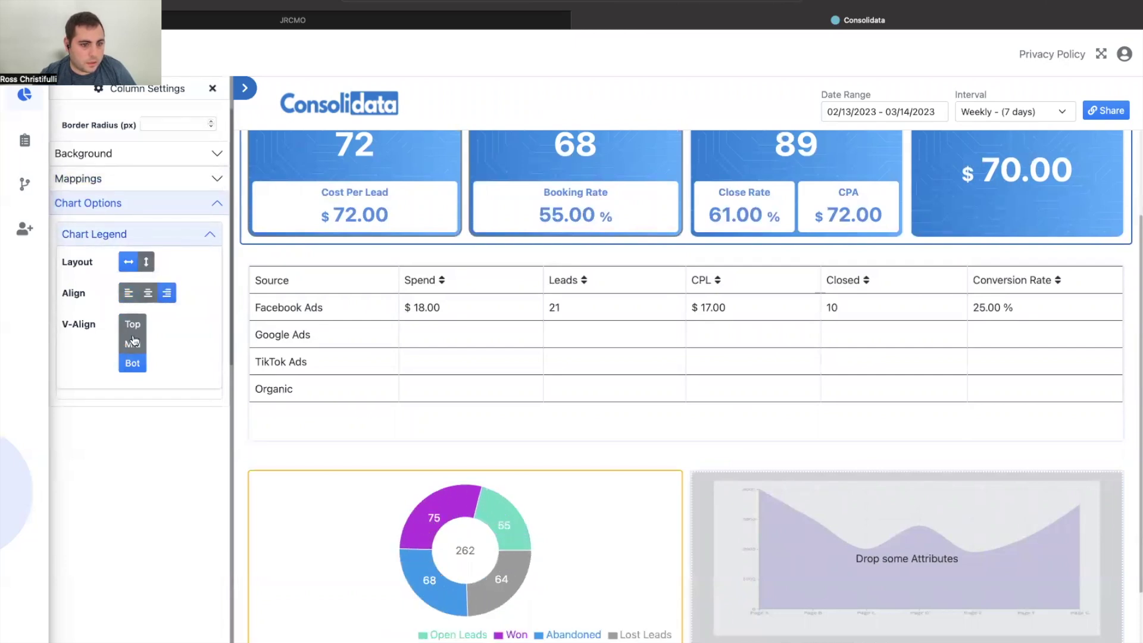
{"action": "left_click", "coordinate": [146, 263]}
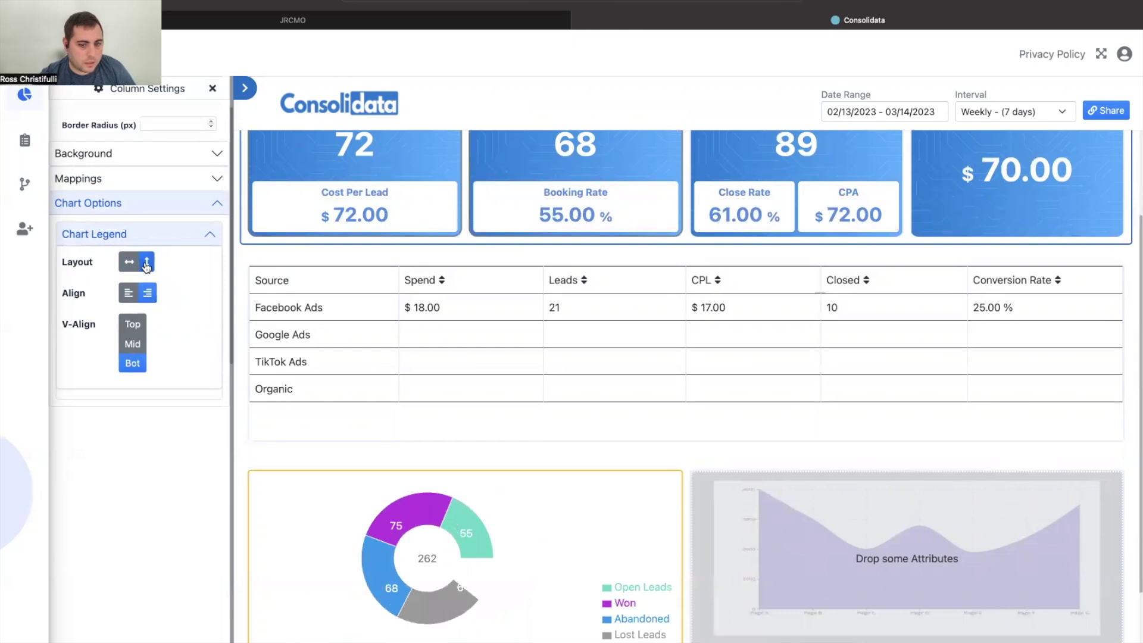
{"action": "left_click", "coordinate": [134, 325]}
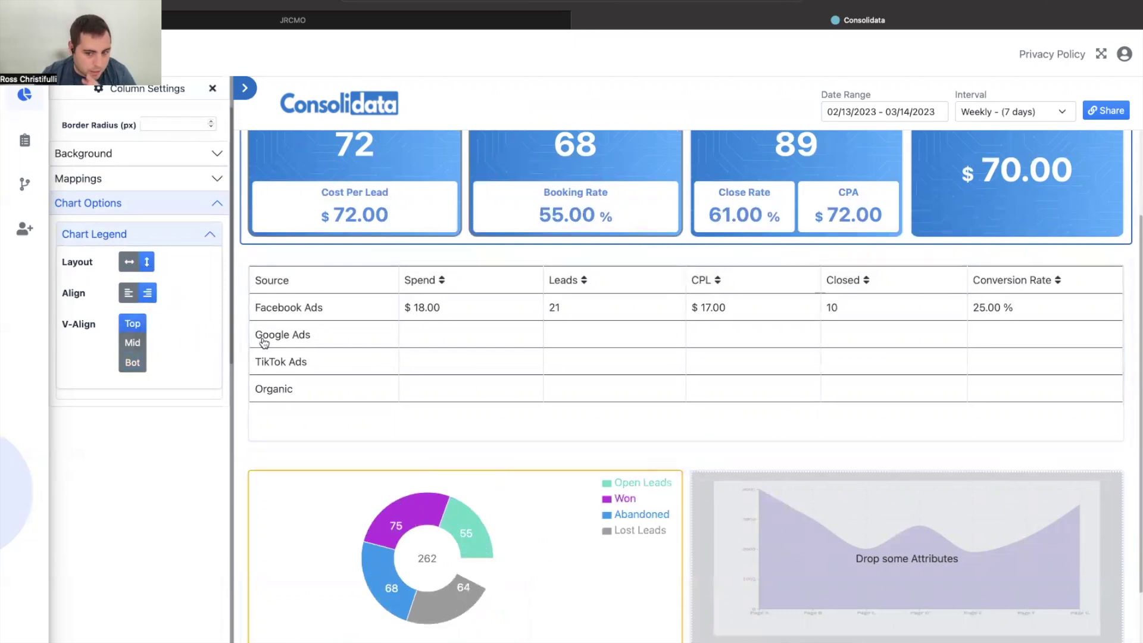
{"action": "left_click", "coordinate": [142, 345]}
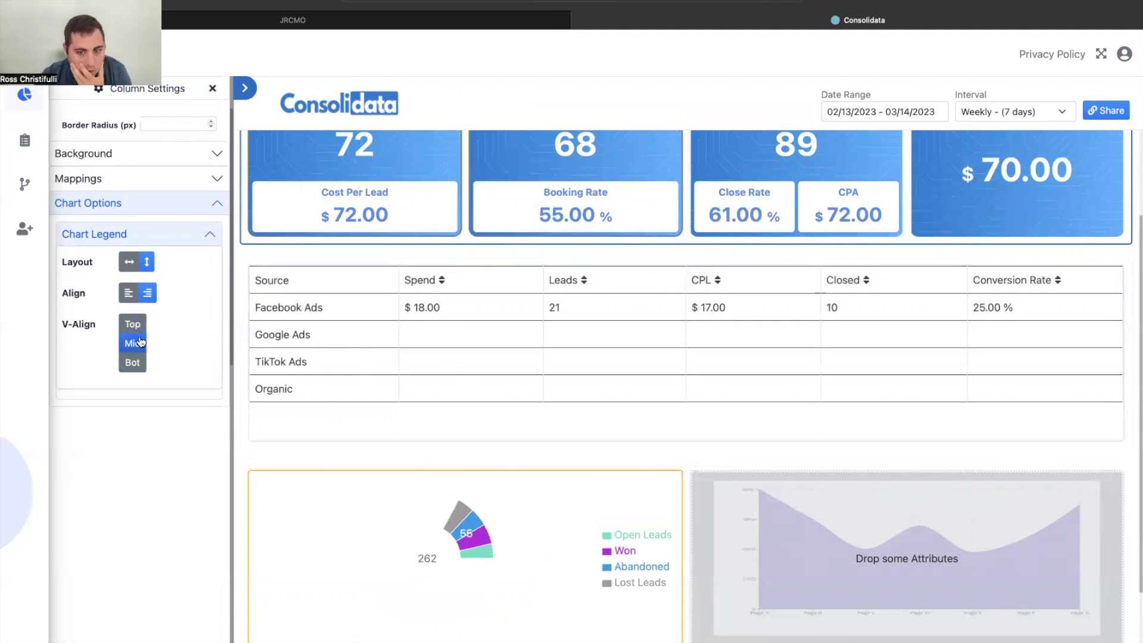
Close the doughnut chart's settings and add Rentalex's Payments attribute to the area chart.
{"action": "scroll", "coordinate": [510, 342], "scroll_direction": "up", "scroll_amount": 2}
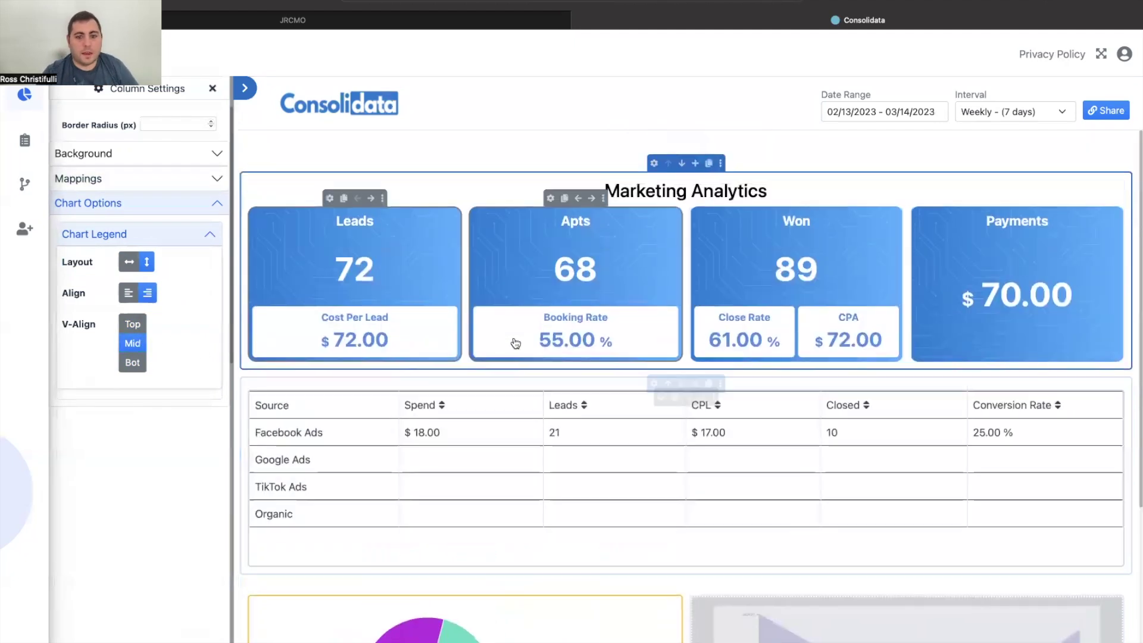
{"action": "scroll", "coordinate": [510, 335], "scroll_direction": "down", "scroll_amount": 2}
{"action": "scroll", "coordinate": [510, 335], "scroll_direction": "up", "scroll_amount": 3}
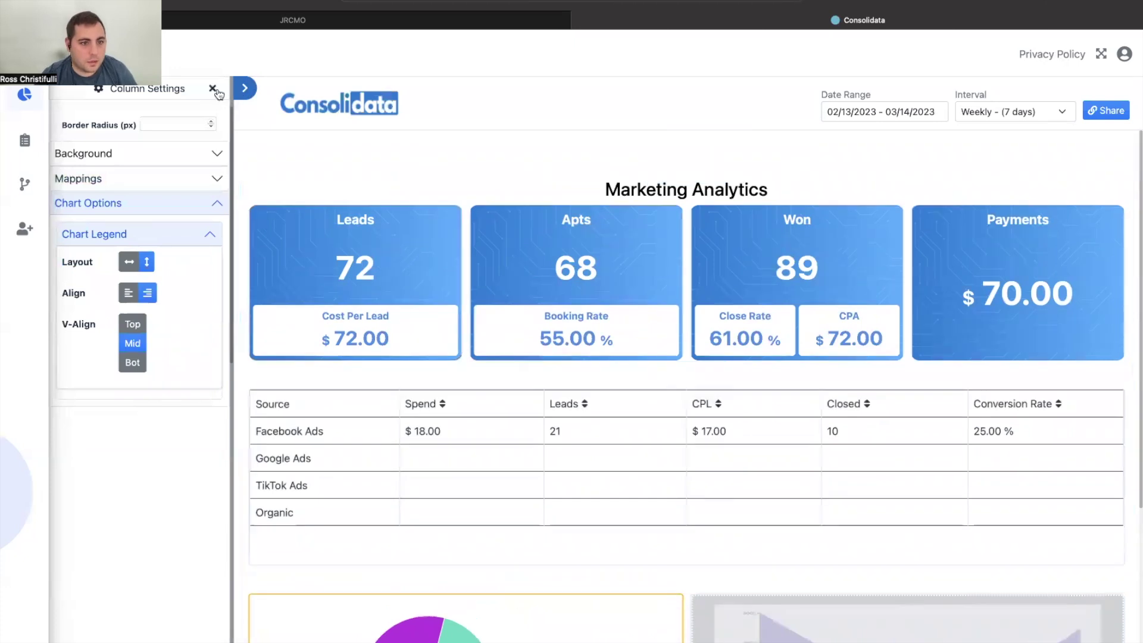
{"action": "left_click", "coordinate": [213, 89]}
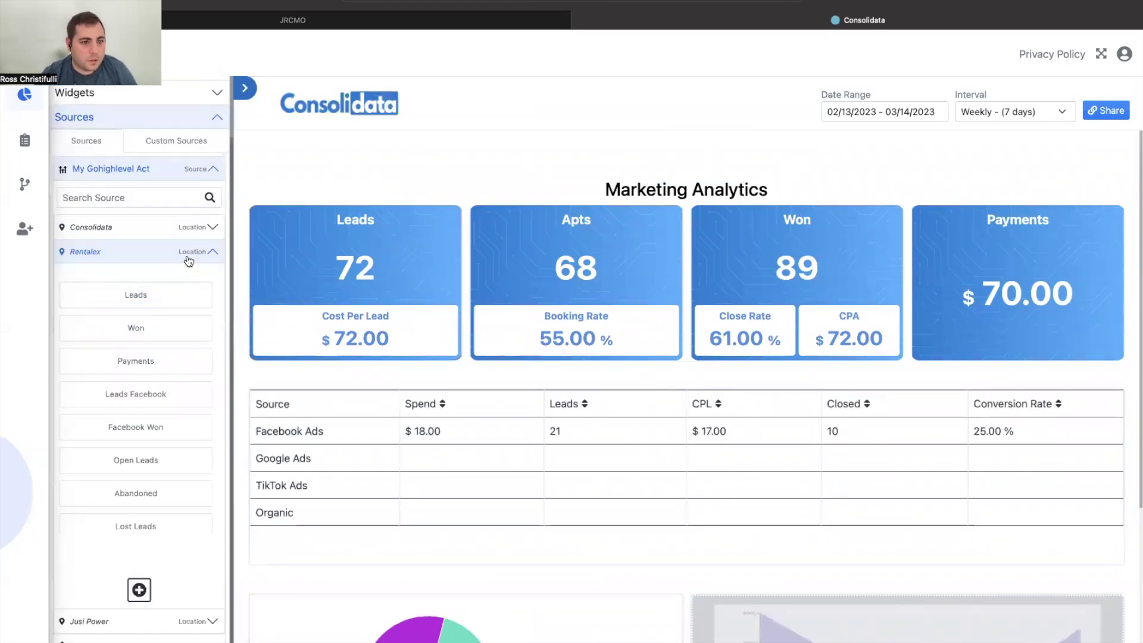
{"action": "left_click_drag", "start_coordinate": [136, 361], "coordinate": [691, 596]}
{"action": "scroll", "coordinate": [601, 529], "scroll_direction": "down", "scroll_amount": 2}
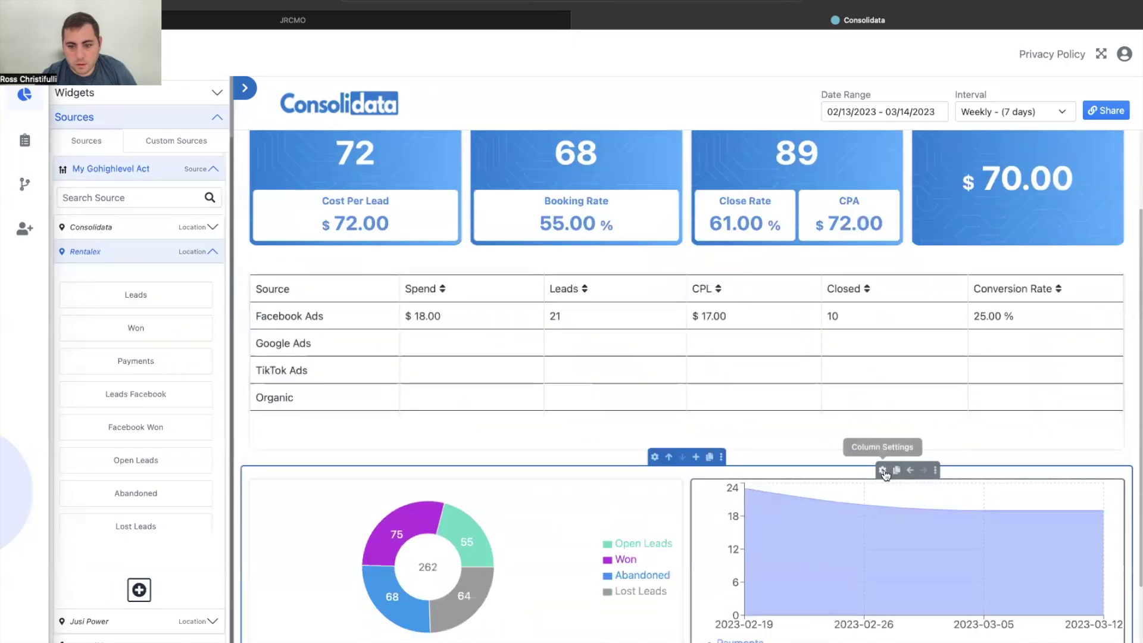
Change the Payments series of the area chart to the preset blue in its column settings.
{"action": "left_click", "coordinate": [884, 470]}
{"action": "left_click", "coordinate": [184, 178]}
{"action": "left_click", "coordinate": [182, 226]}
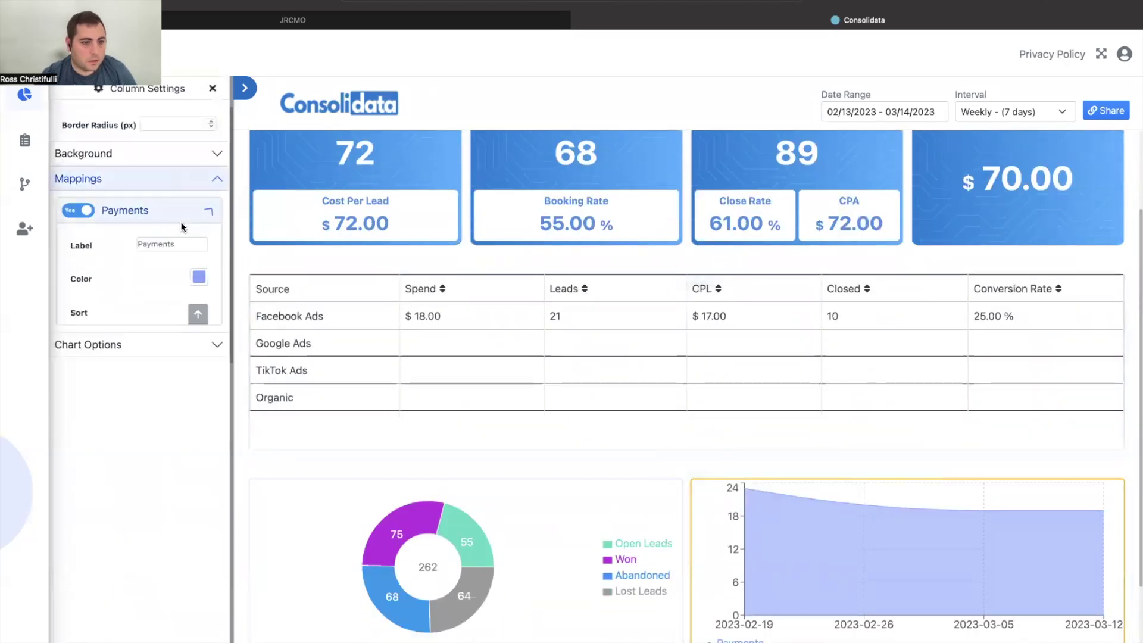
{"action": "left_click", "coordinate": [199, 277]}
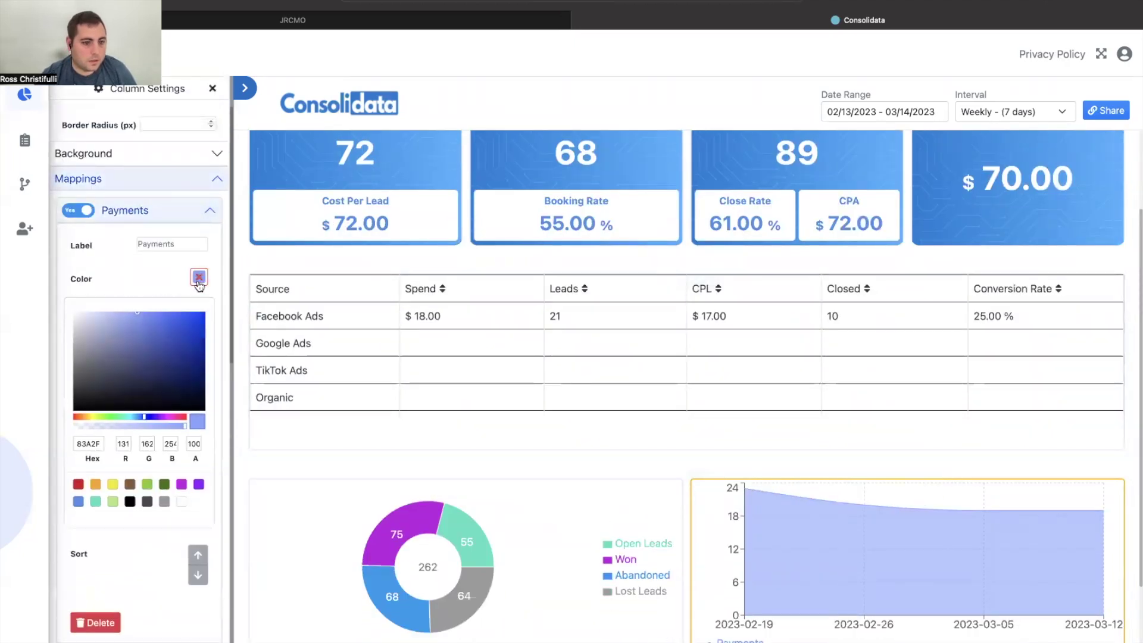
{"action": "left_click", "coordinate": [78, 502]}
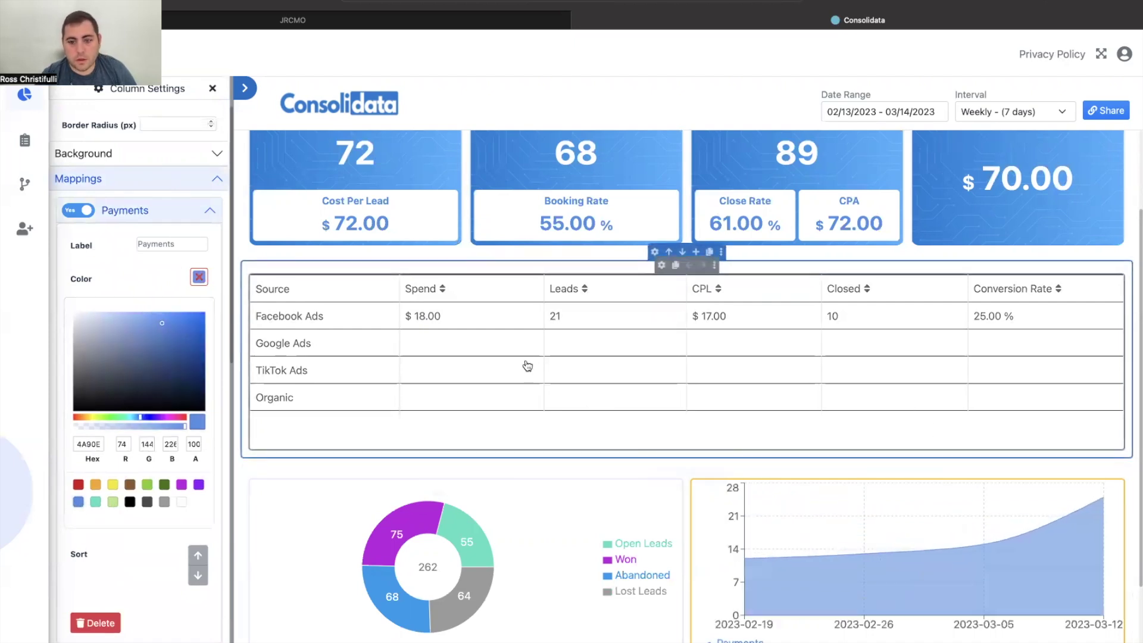
Collapse the editing sidebar and review the number cards, source list and charts across the full dashboard width.
{"action": "scroll", "coordinate": [527, 366], "scroll_direction": "up", "scroll_amount": 3}
{"action": "left_click", "coordinate": [245, 88]}
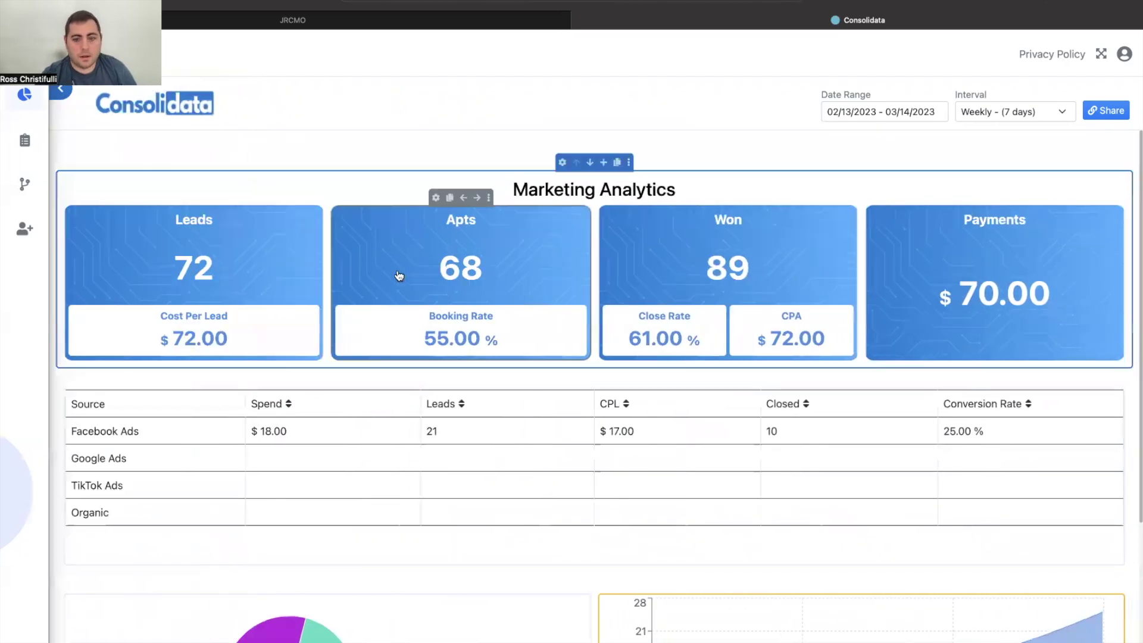
{"action": "scroll", "coordinate": [398, 275], "scroll_direction": "down", "scroll_amount": 3}
{"action": "scroll", "coordinate": [397, 275], "scroll_direction": "up", "scroll_amount": 3}
{"action": "scroll", "coordinate": [398, 275], "scroll_direction": "down", "scroll_amount": 1}
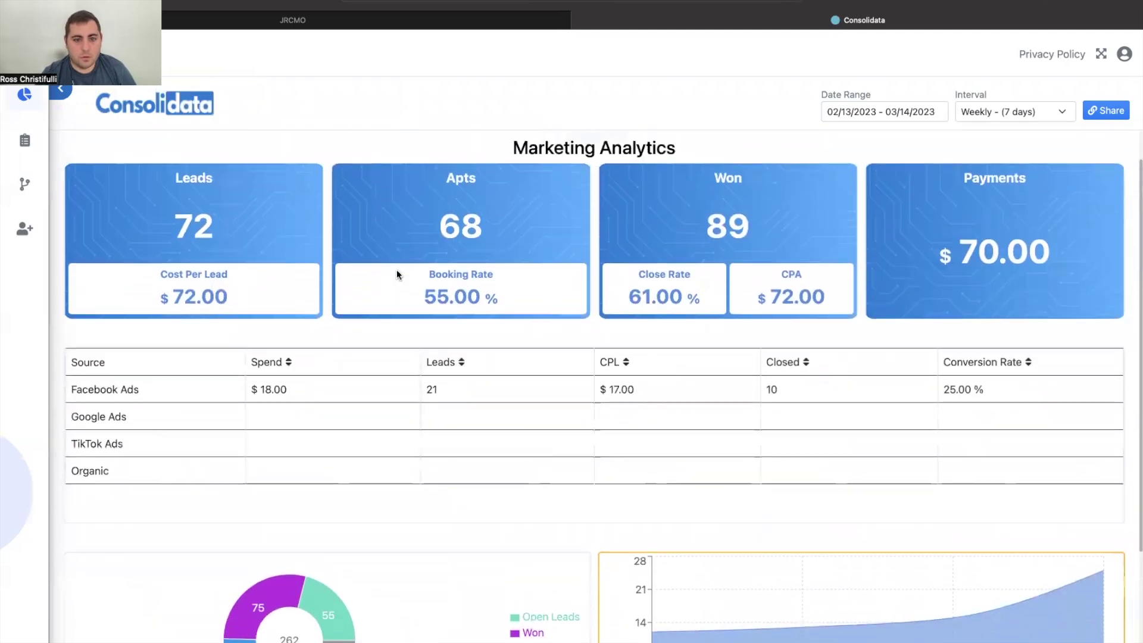
{"action": "scroll", "coordinate": [396, 270], "scroll_direction": "up", "scroll_amount": 1}
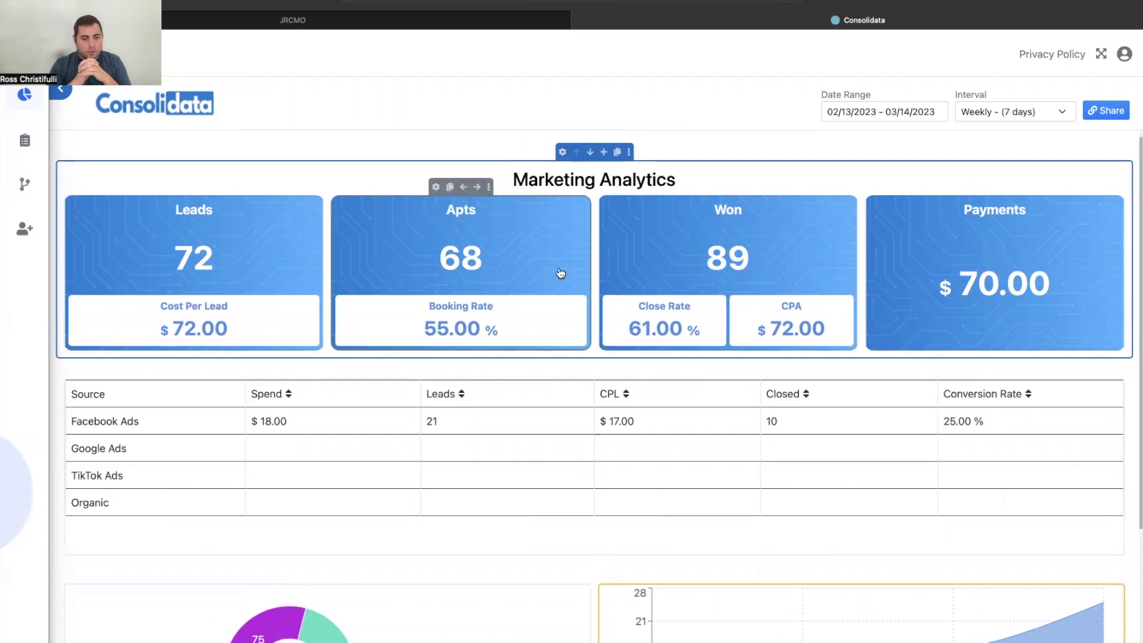
Add a second column to the source list's section and place a bar chart in it.
{"action": "scroll", "coordinate": [560, 273], "scroll_direction": "down", "scroll_amount": 3}
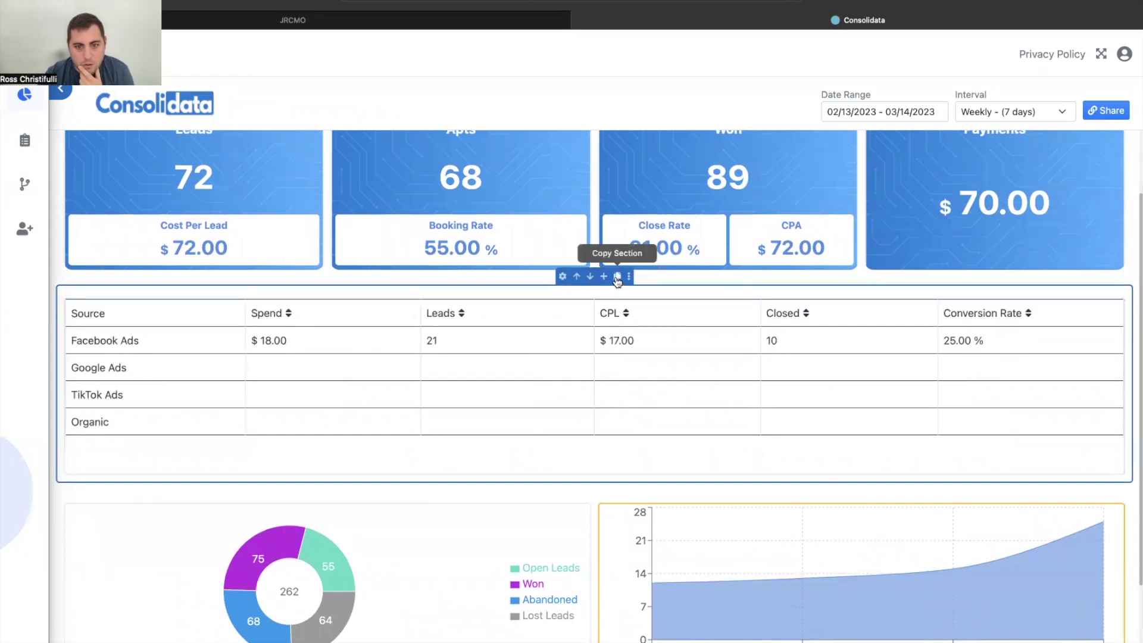
{"action": "left_click", "coordinate": [603, 276]}
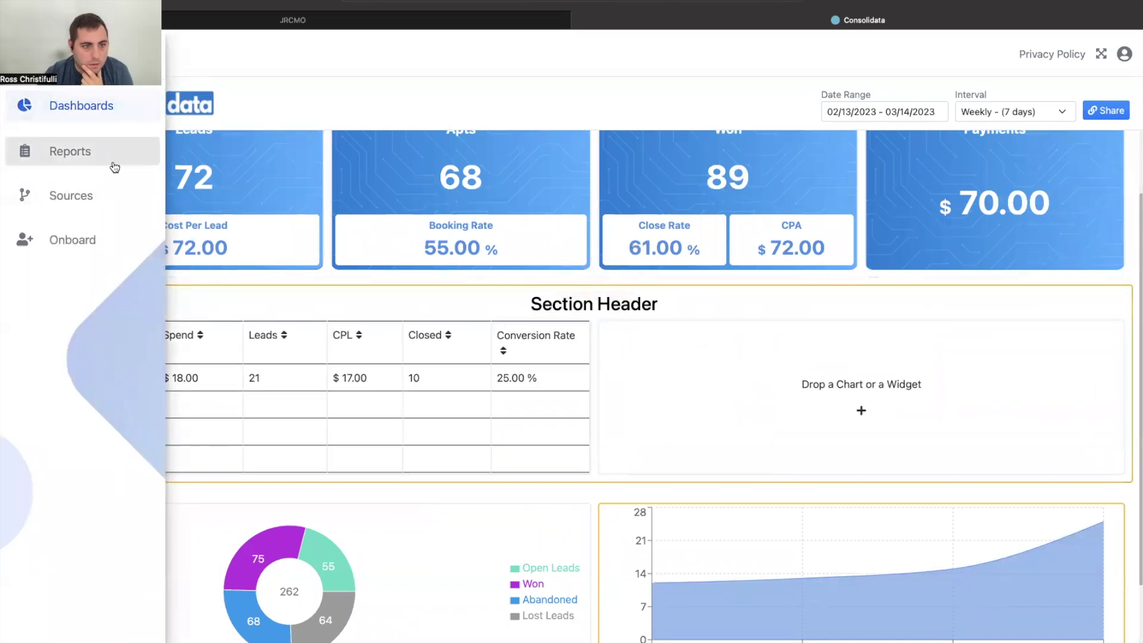
{"action": "left_click", "coordinate": [229, 159]}
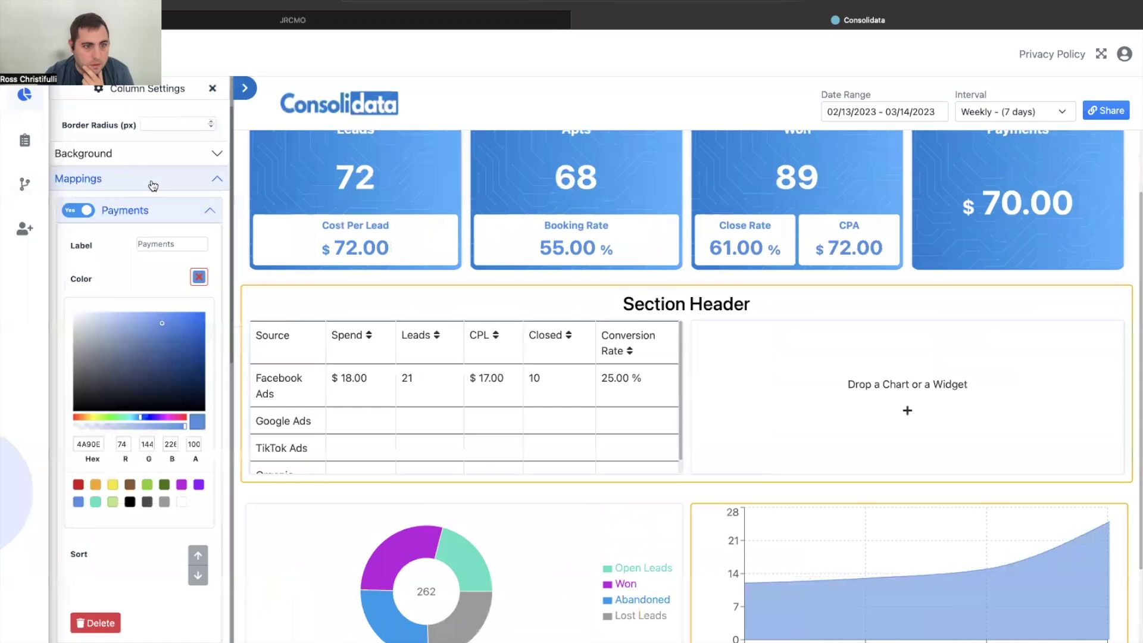
{"action": "left_click", "coordinate": [155, 180]}
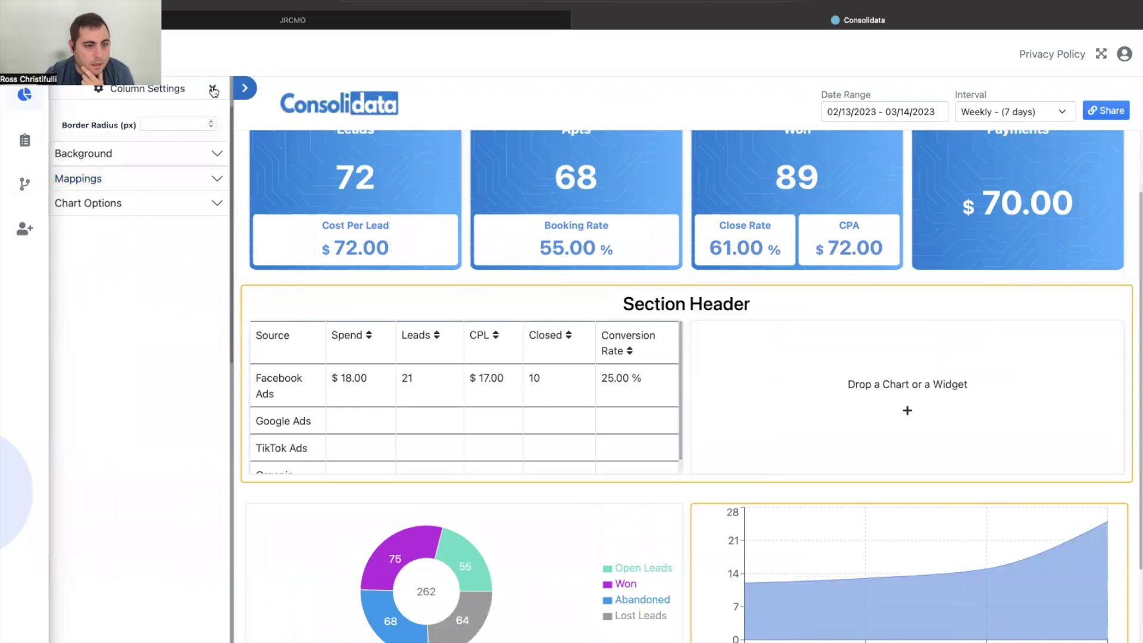
{"action": "left_click", "coordinate": [148, 203]}
{"action": "scroll", "coordinate": [193, 137], "scroll_direction": "up", "scroll_amount": 3}
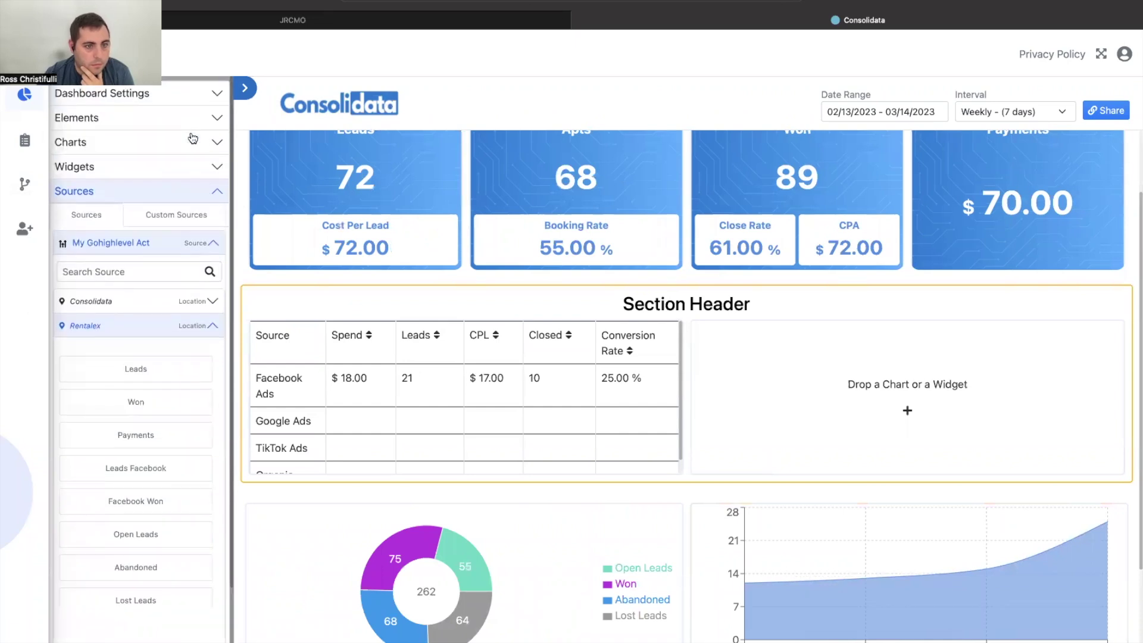
{"action": "left_click", "coordinate": [194, 137]}
{"action": "left_click_drag", "start_coordinate": [194, 239], "coordinate": [791, 416]}
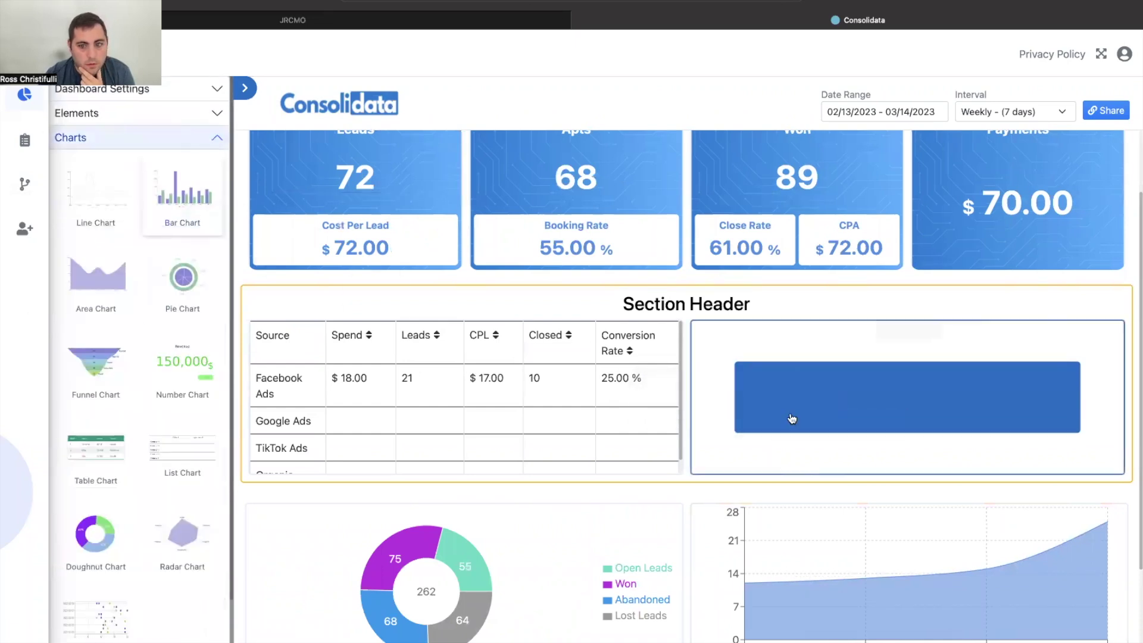
Turn off the section title above the source list and bar chart, and close the section settings.
{"action": "left_click", "coordinate": [654, 277]}
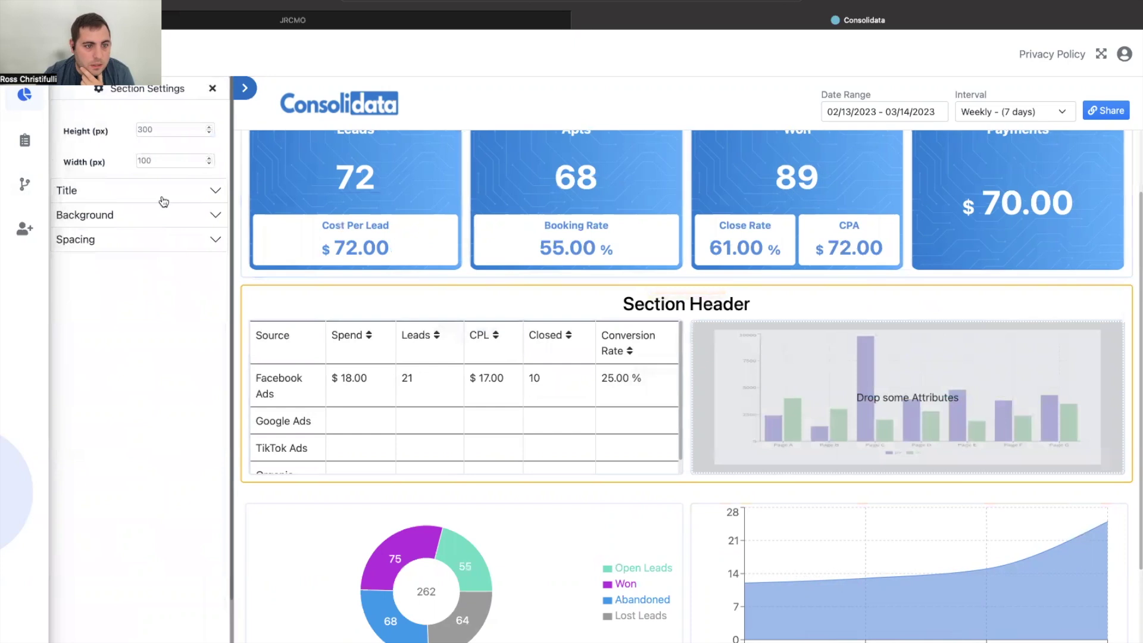
{"action": "left_click", "coordinate": [160, 191]}
{"action": "left_click", "coordinate": [189, 224]}
{"action": "left_click", "coordinate": [212, 88]}
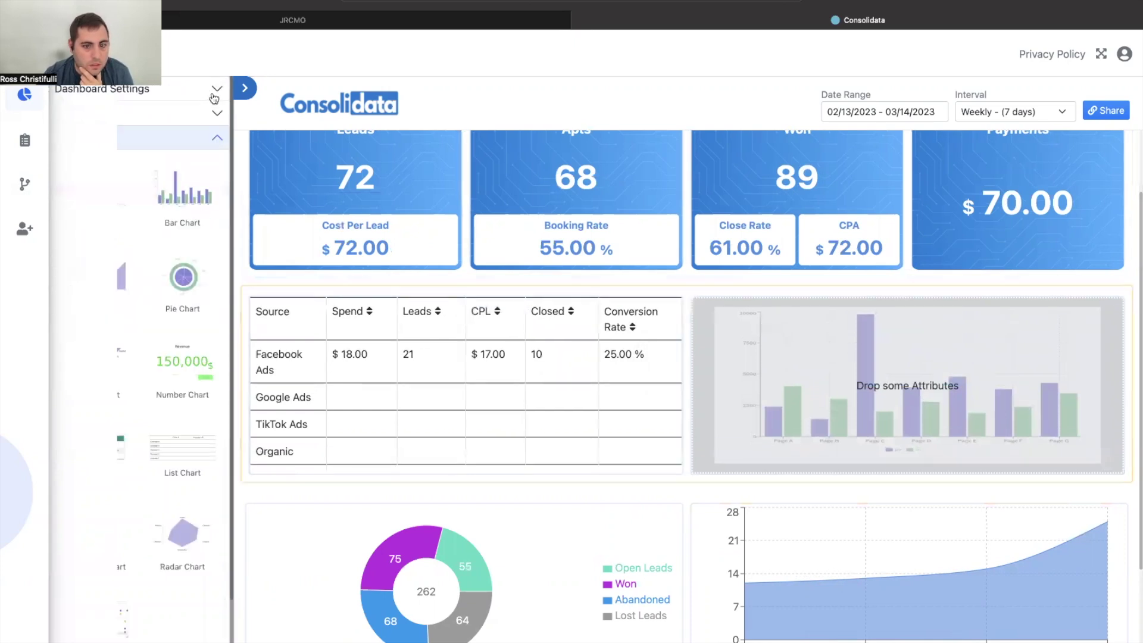
Add the Leads attribute from the Rentalex location of the My Gohighlevel Act source to the empty bar chart.
{"action": "left_click", "coordinate": [196, 144]}
{"action": "left_click", "coordinate": [187, 175]}
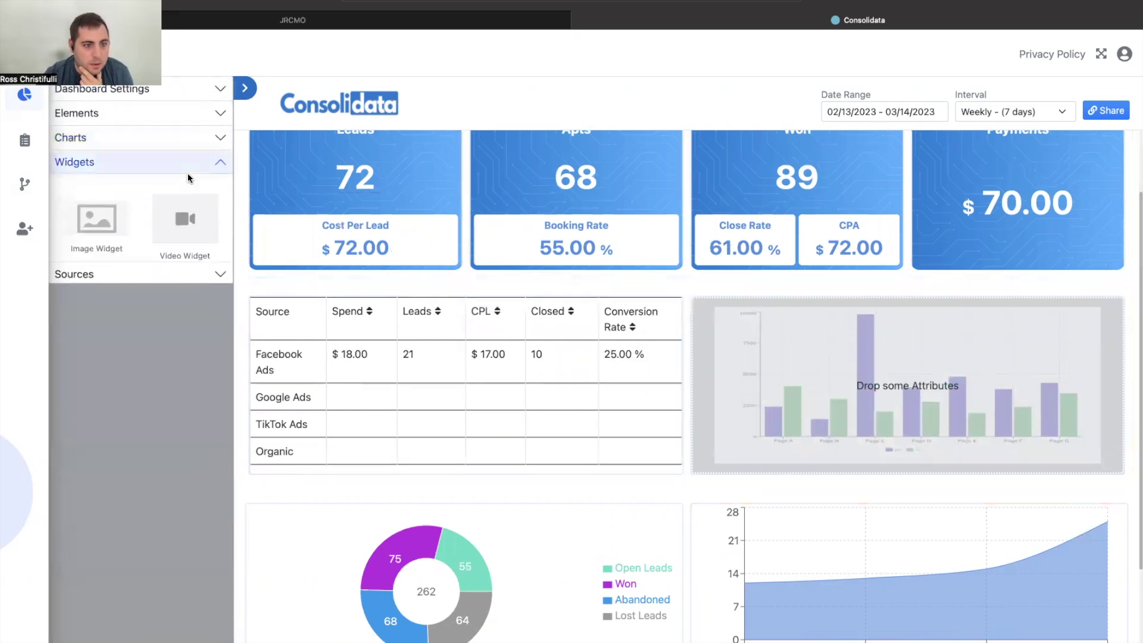
{"action": "left_click", "coordinate": [190, 177]}
{"action": "left_click", "coordinate": [190, 186]}
{"action": "left_click", "coordinate": [148, 320]}
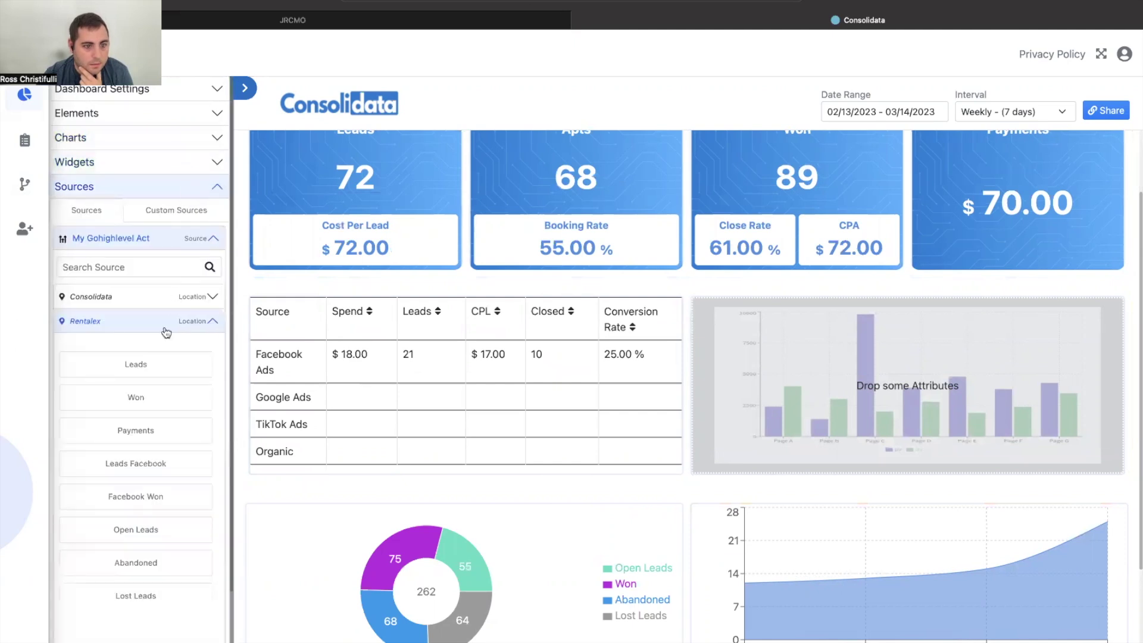
{"action": "left_click_drag", "start_coordinate": [135, 364], "coordinate": [774, 385]}
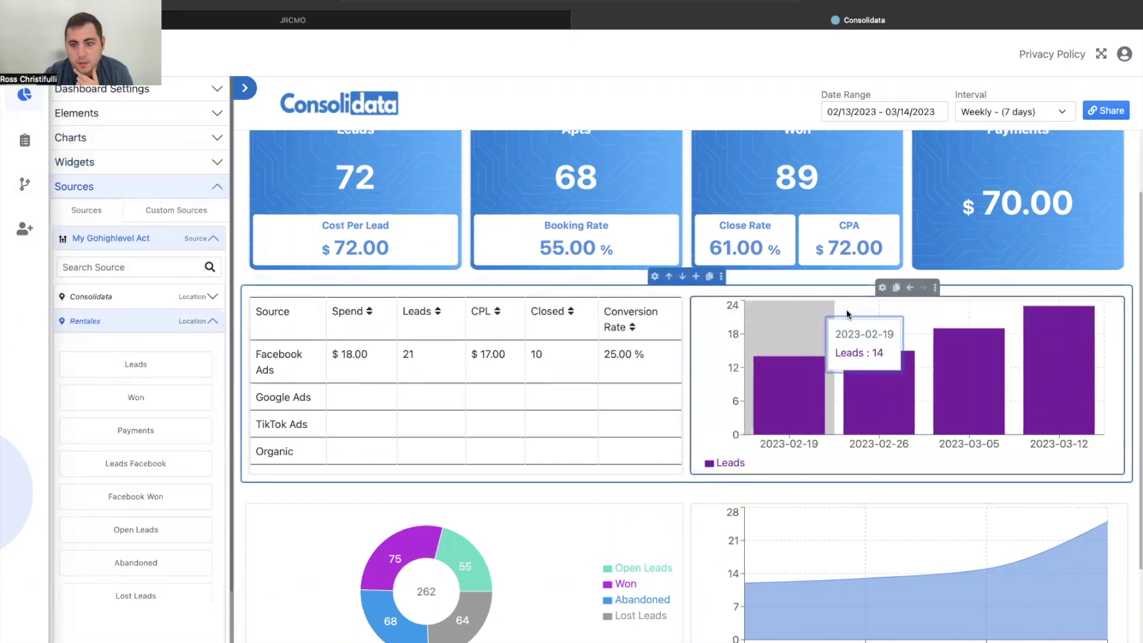
Open the bar chart's Leads color mapping and try the preset light green, blue and black on the series.
{"action": "left_click", "coordinate": [891, 289]}
{"action": "left_click", "coordinate": [141, 186]}
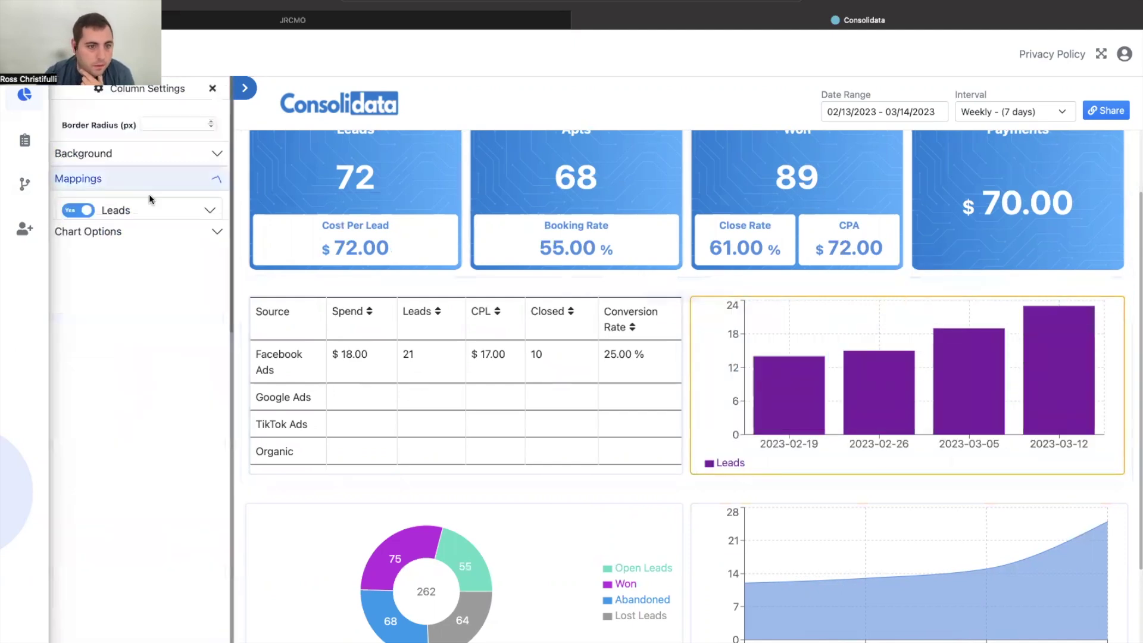
{"action": "left_click", "coordinate": [188, 216]}
{"action": "left_click", "coordinate": [199, 277]}
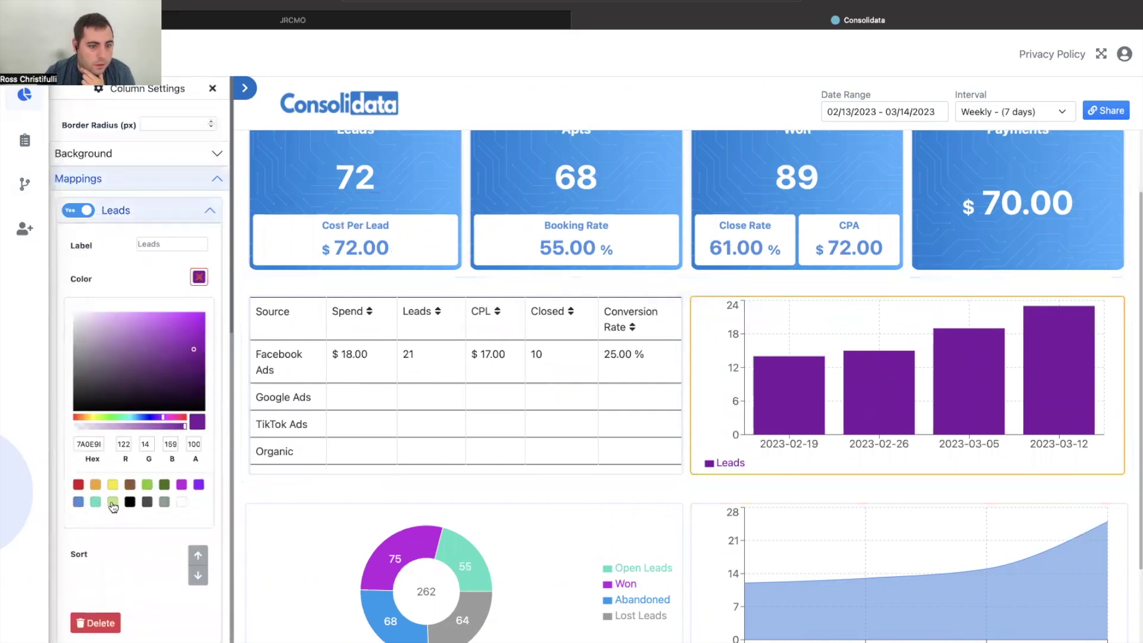
{"action": "left_click", "coordinate": [112, 503]}
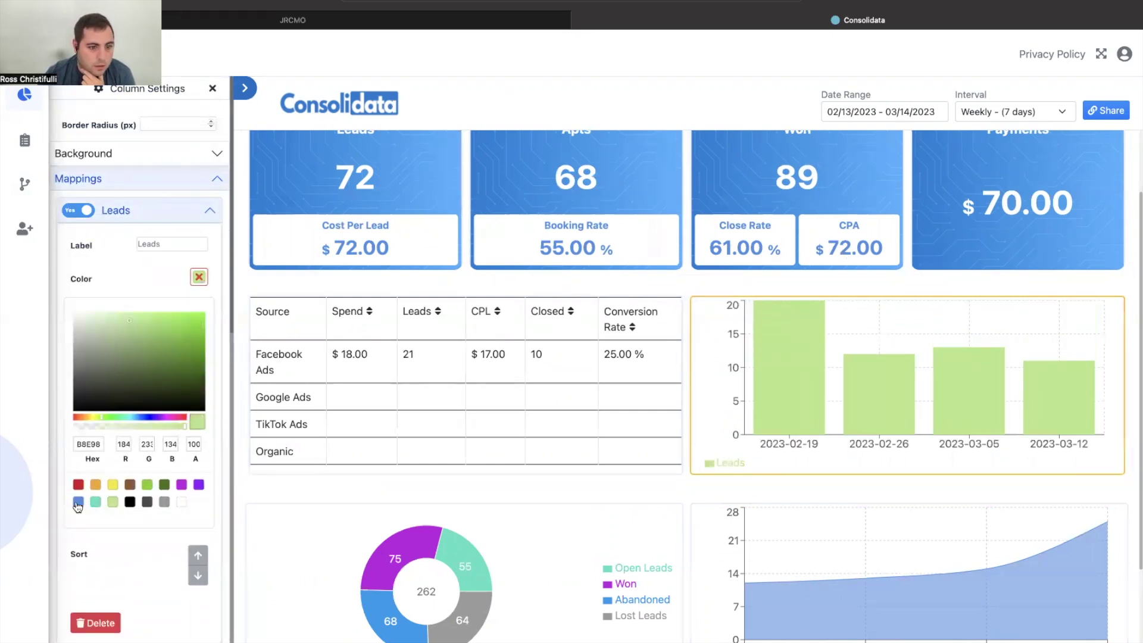
{"action": "left_click", "coordinate": [78, 504]}
{"action": "left_click", "coordinate": [129, 504]}
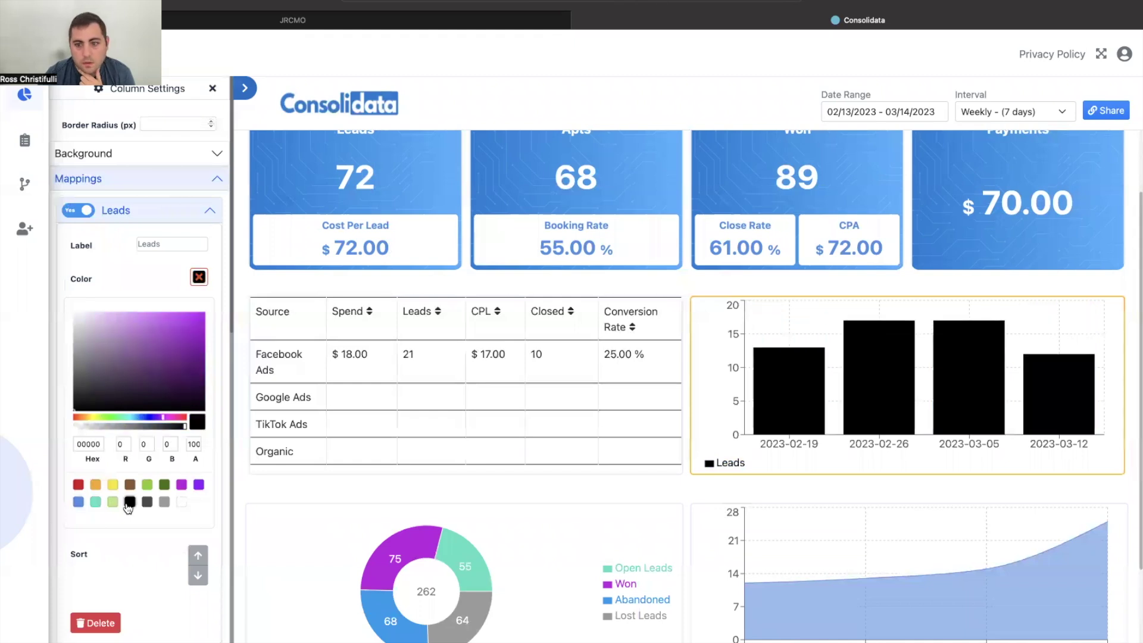
Set the dashboard's interval to Daily - (1 day).
{"action": "left_click", "coordinate": [1030, 111]}
{"action": "left_click", "coordinate": [1004, 98]}
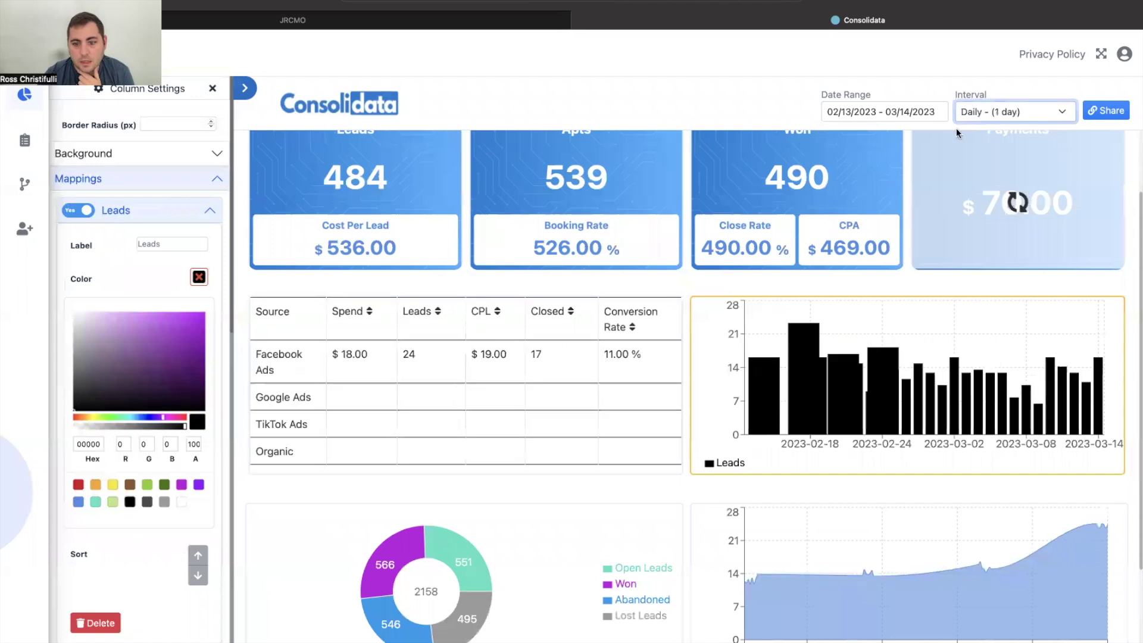
{"action": "scroll", "coordinate": [537, 342], "scroll_direction": "up", "scroll_amount": 1}
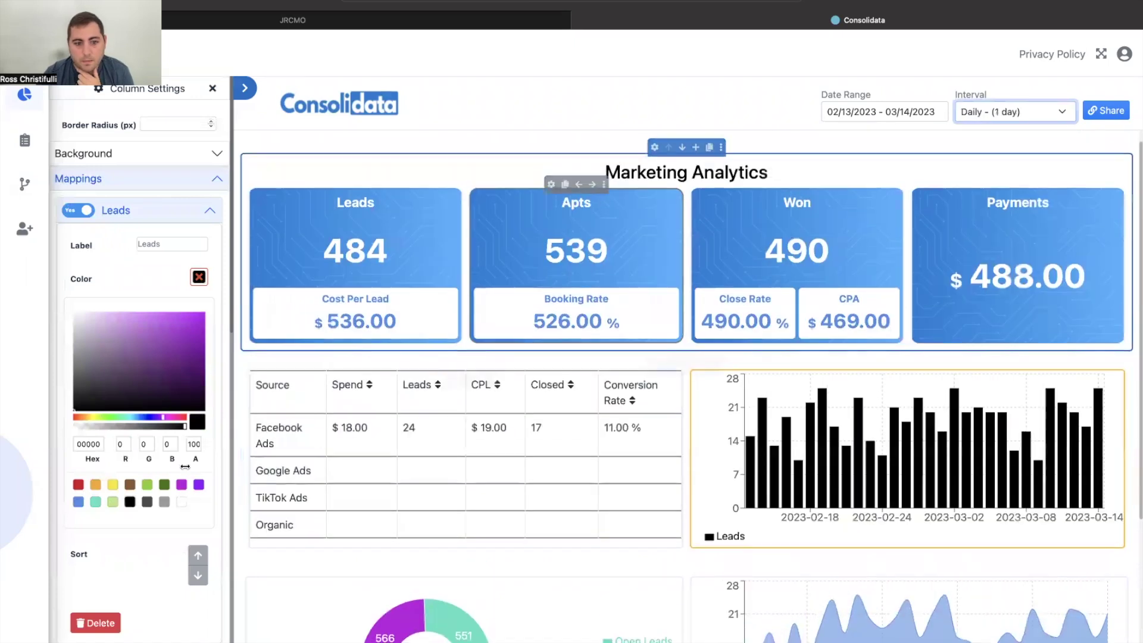
Change the bar chart's Leads series to the preset blue and close the column settings.
{"action": "left_click", "coordinate": [80, 503]}
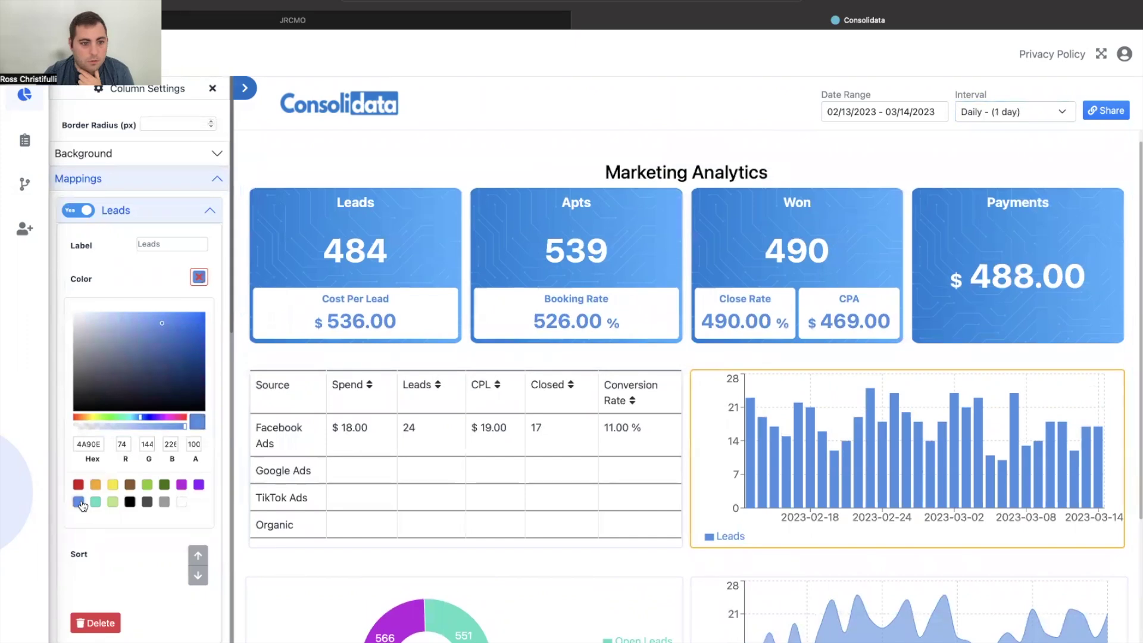
{"action": "left_click", "coordinate": [212, 88]}
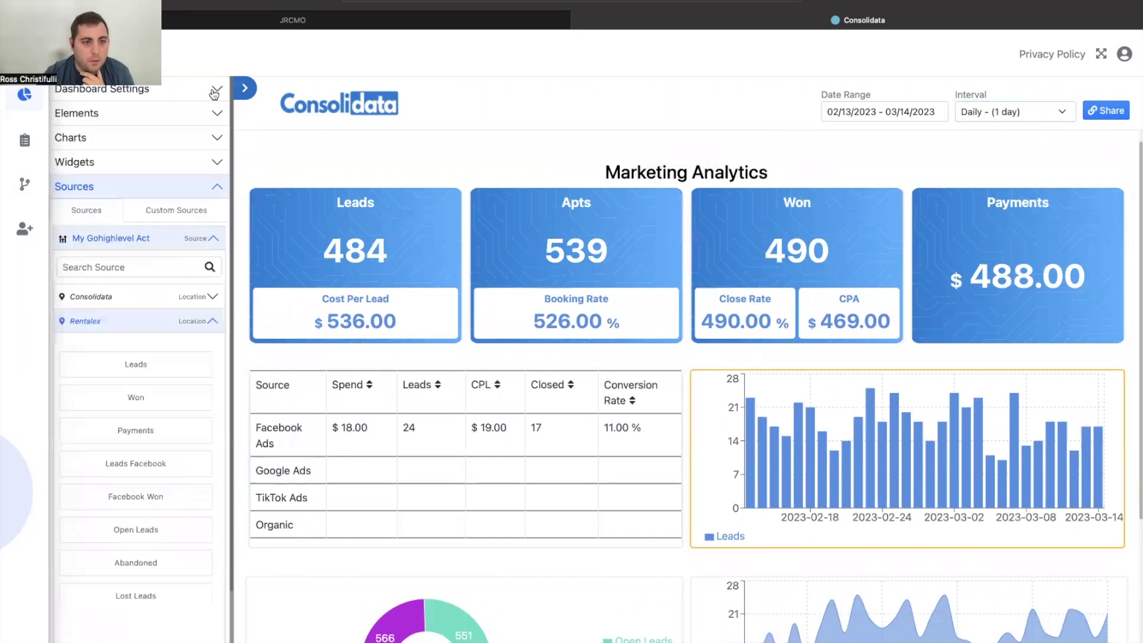
Save the current date filters through the actions in the dashboard settings.
{"action": "left_click", "coordinate": [201, 93]}
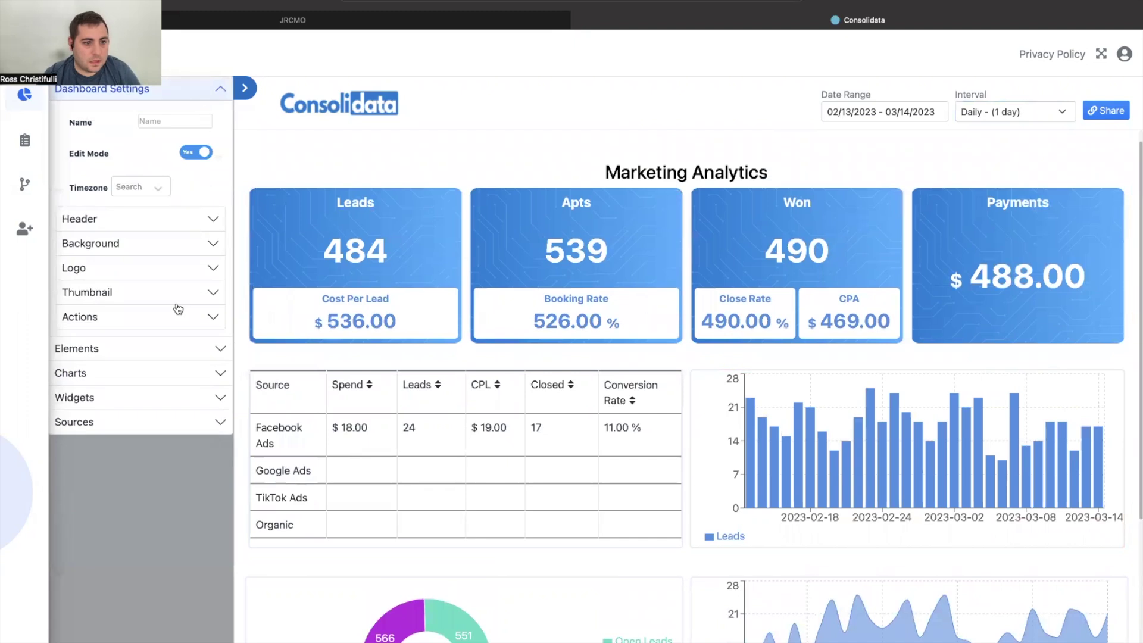
{"action": "left_click", "coordinate": [170, 317]}
{"action": "left_click", "coordinate": [151, 408]}
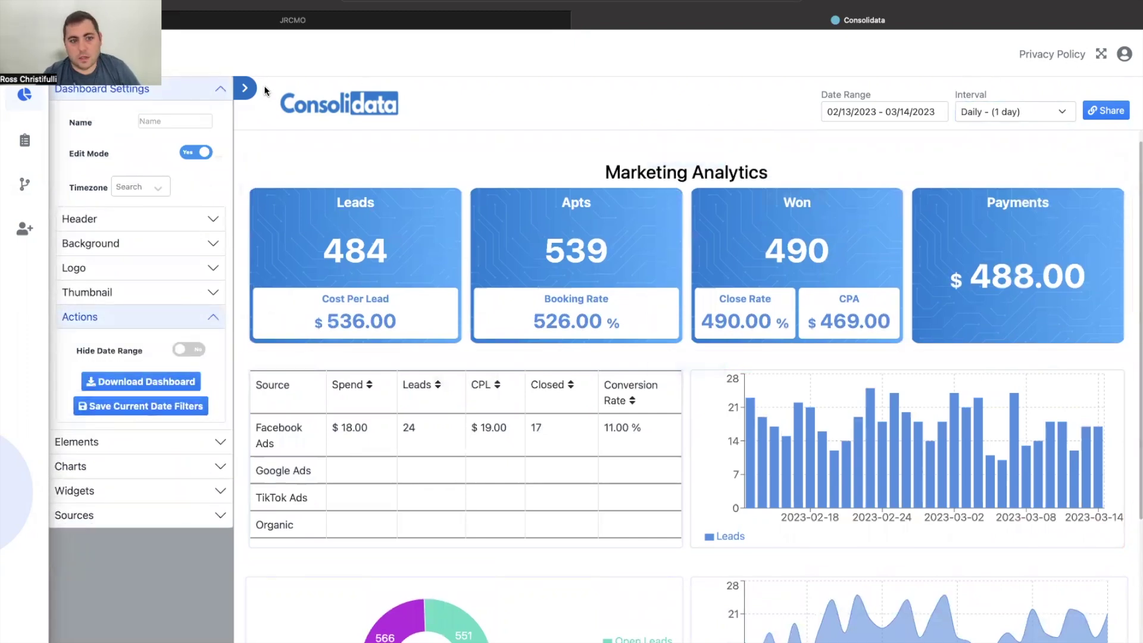
Collapse the editing sidebar and examine the finished Marketing Analytics cards, source list and charts at the daily interval.
{"action": "left_click", "coordinate": [246, 89]}
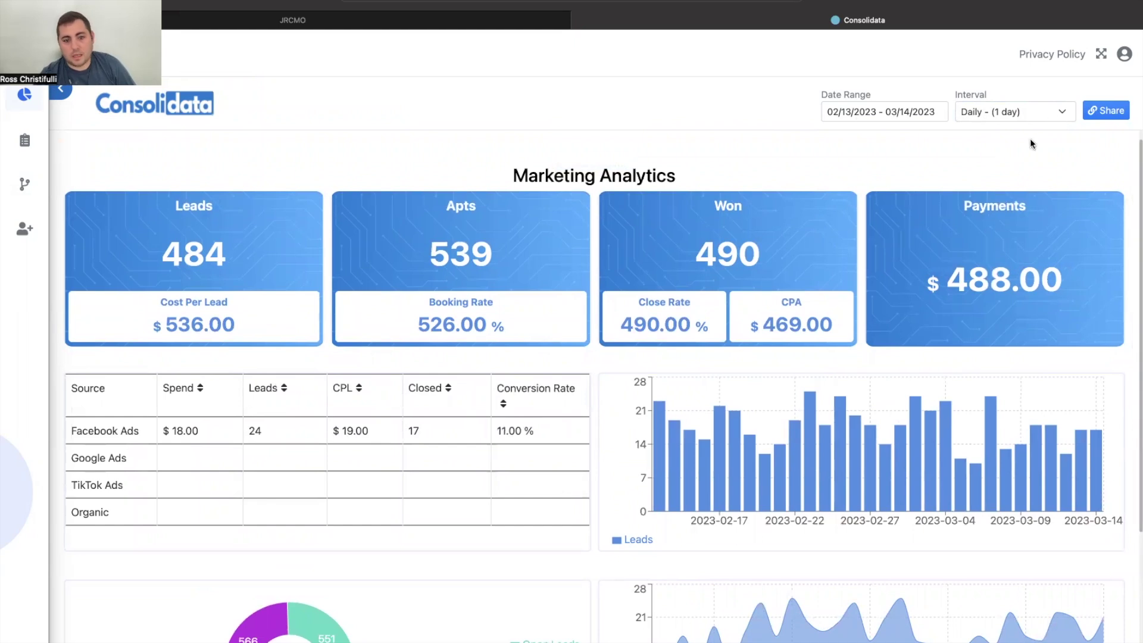
{"action": "scroll", "coordinate": [1010, 179], "scroll_direction": "down", "scroll_amount": 3}
{"action": "scroll", "coordinate": [1010, 178], "scroll_direction": "up", "scroll_amount": 2}
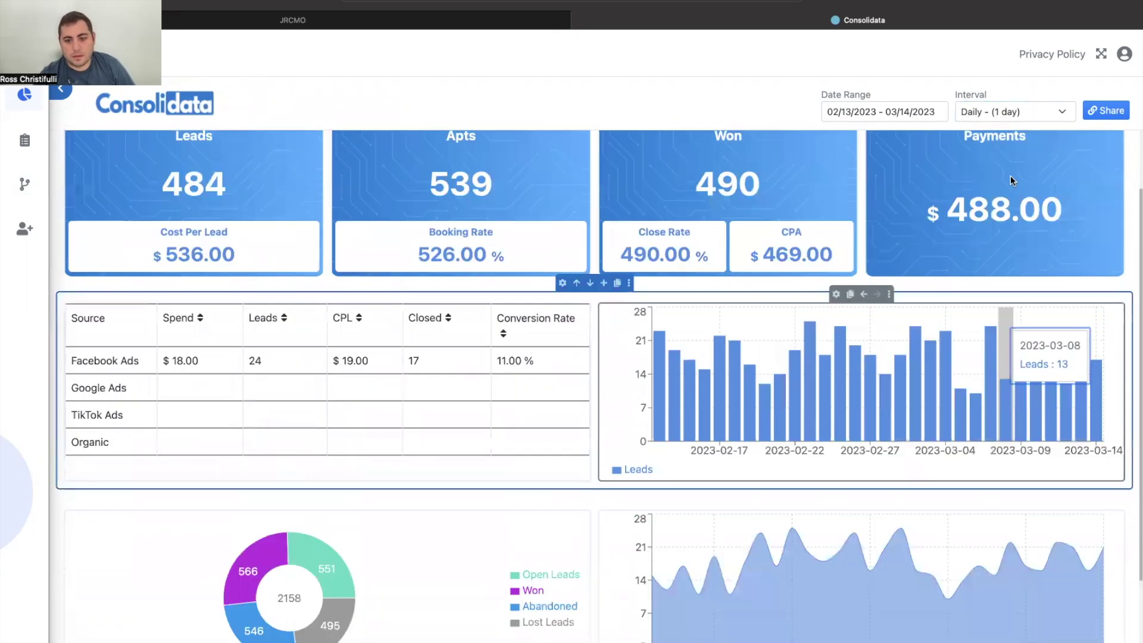
{"action": "scroll", "coordinate": [1012, 181], "scroll_direction": "up", "scroll_amount": 1}
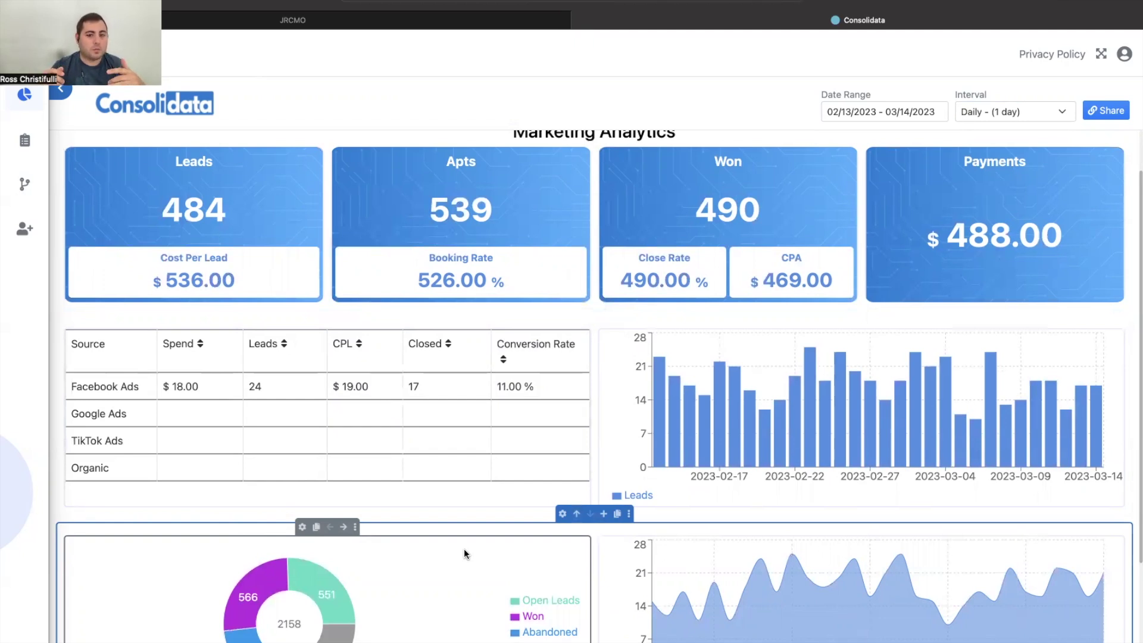
{"action": "scroll", "coordinate": [464, 548], "scroll_direction": "up", "scroll_amount": 1}
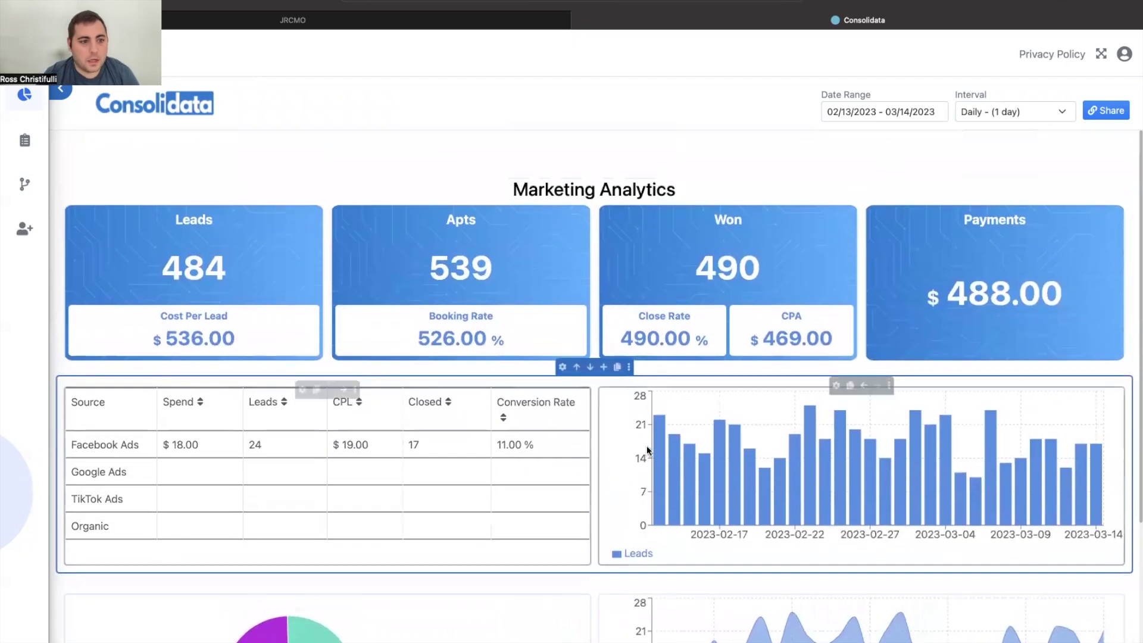
{"action": "key", "text": "ctrl+minus"}
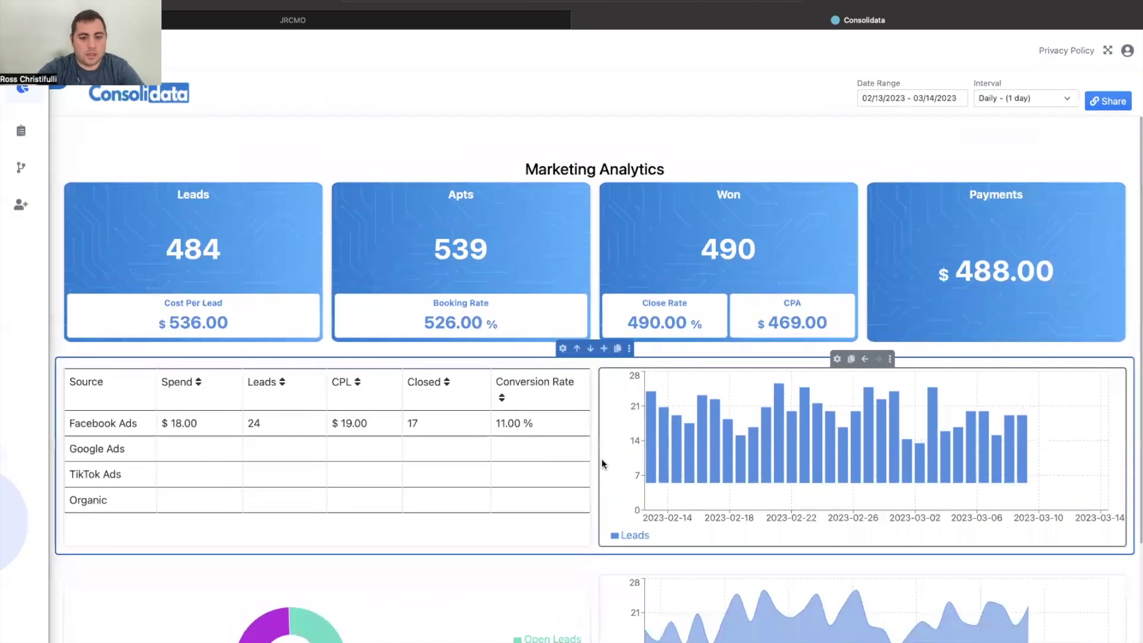